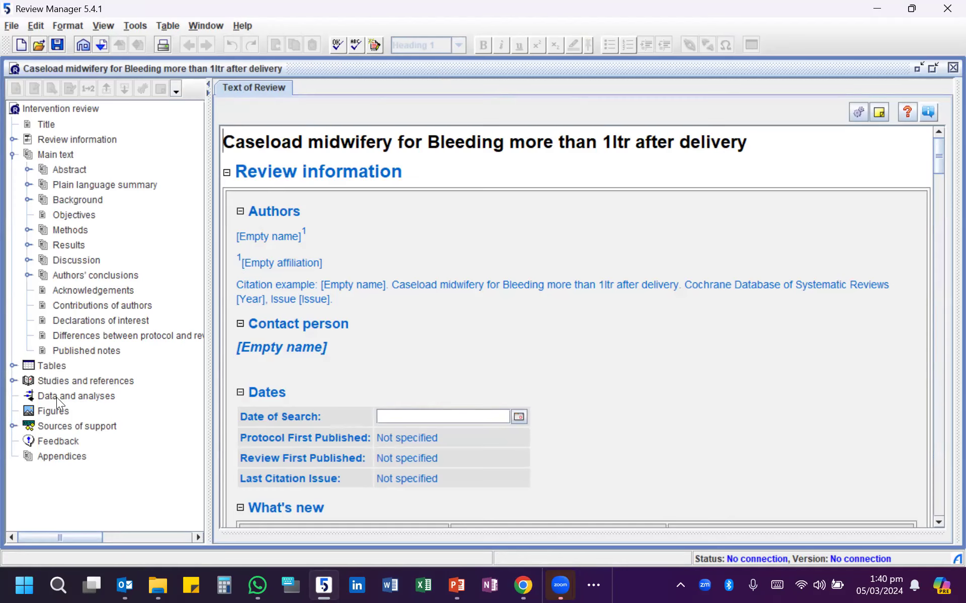
# - Start a new study entry under Included studies in the Studies and references section
pyautogui.click(53, 381)
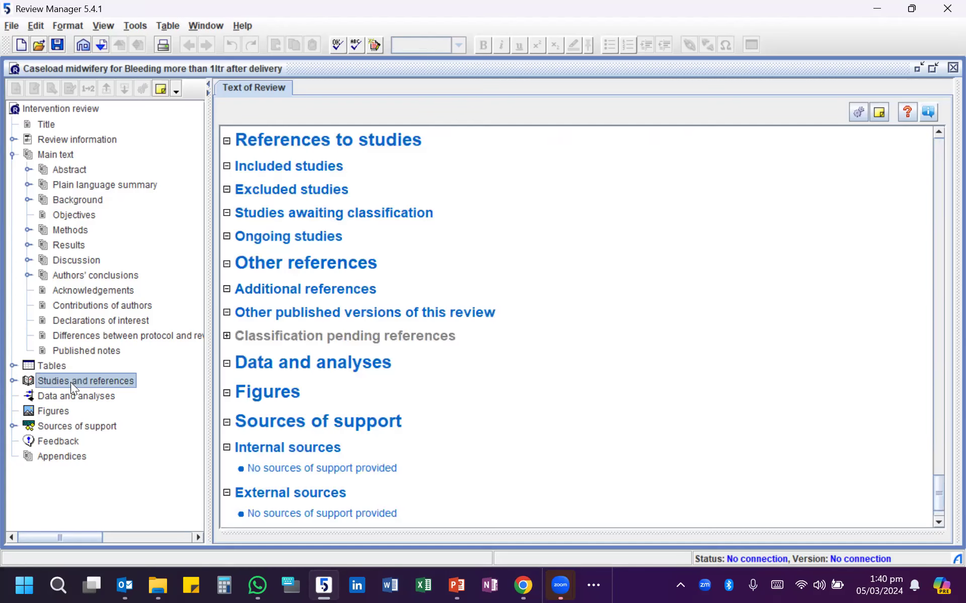
pyautogui.click(297, 166)
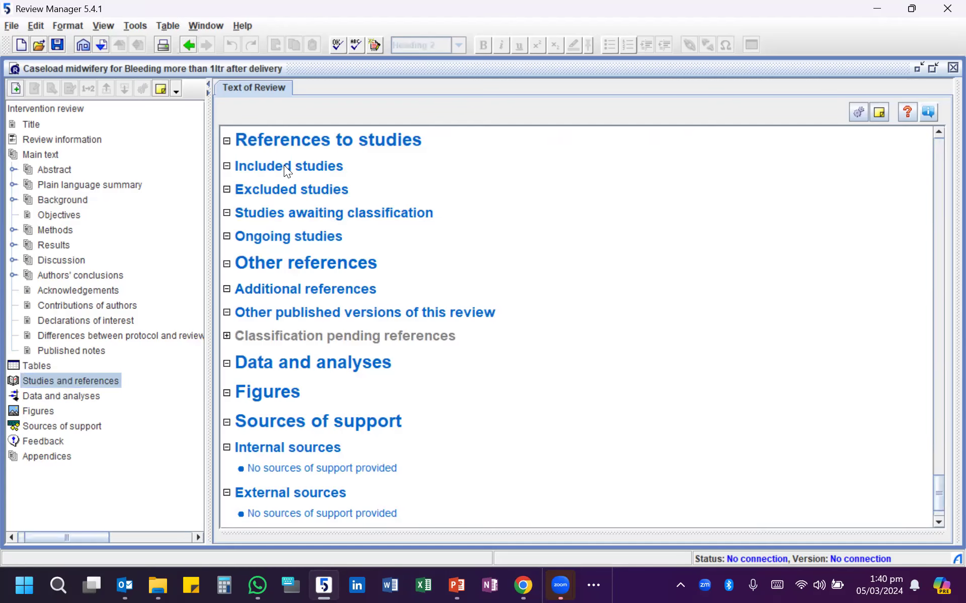
pyautogui.rightClick(284, 166)
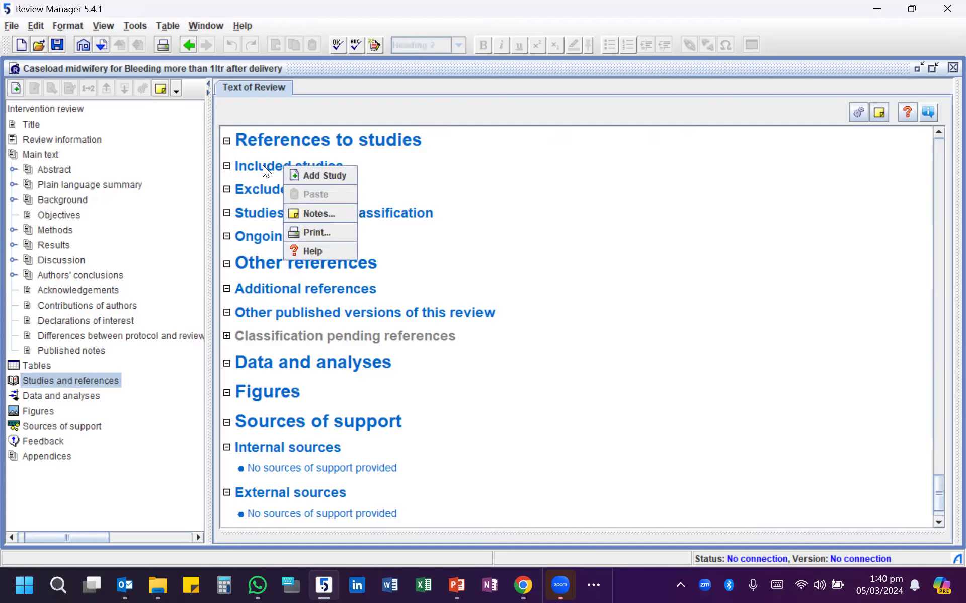
pyautogui.click(303, 172)
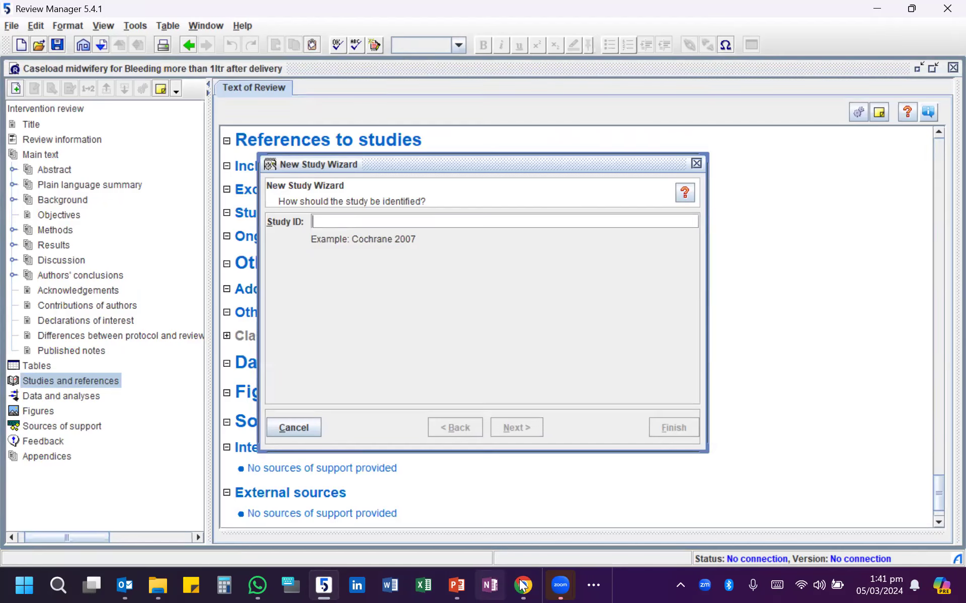
# - Switch to PowerPoint, present the meta table and forest plot slide, and outline the Bleeding >1000 ml plot with the pen
pyautogui.click(457, 584)
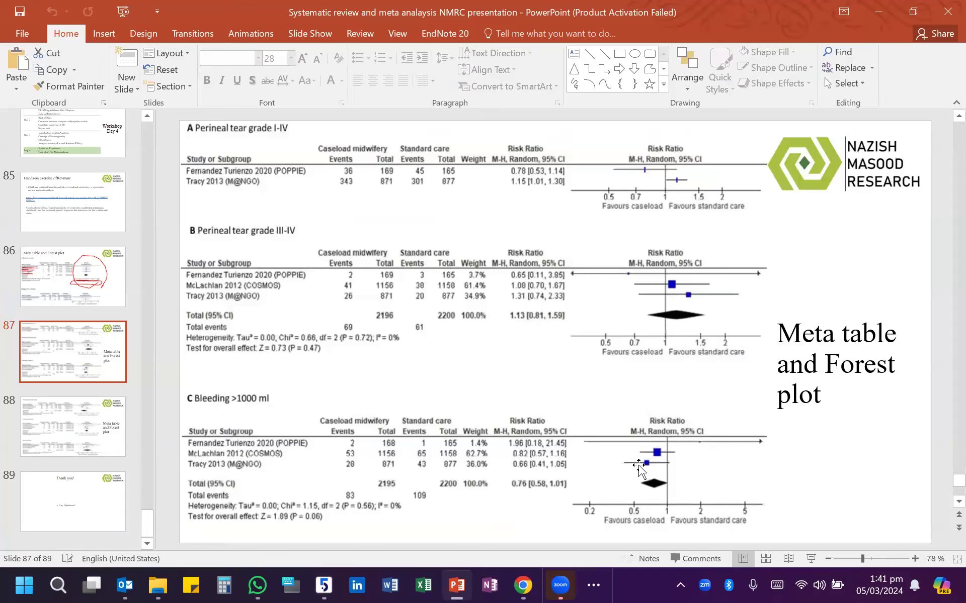
pyautogui.click(807, 565)
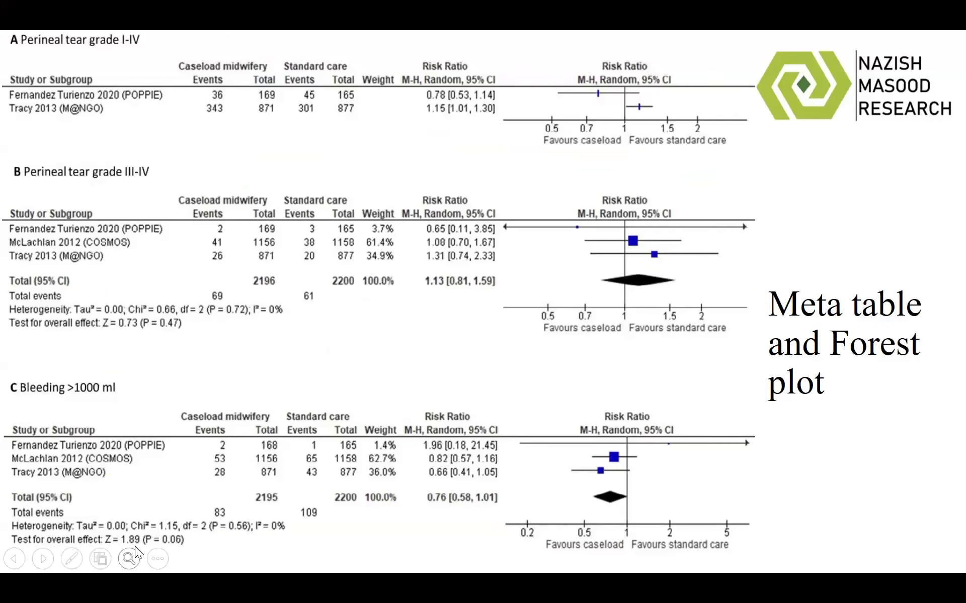
pyautogui.click(73, 559)
pyautogui.click(51, 525)
pyautogui.moveTo(2, 367)
pyautogui.mouseDown()
pyautogui.moveTo(722, 381)
pyautogui.moveTo(799, 495)
pyautogui.moveTo(709, 562)
pyautogui.moveTo(48, 538)
pyautogui.moveTo(2, 456)
pyautogui.moveTo(5, 359)
pyautogui.mouseUp()
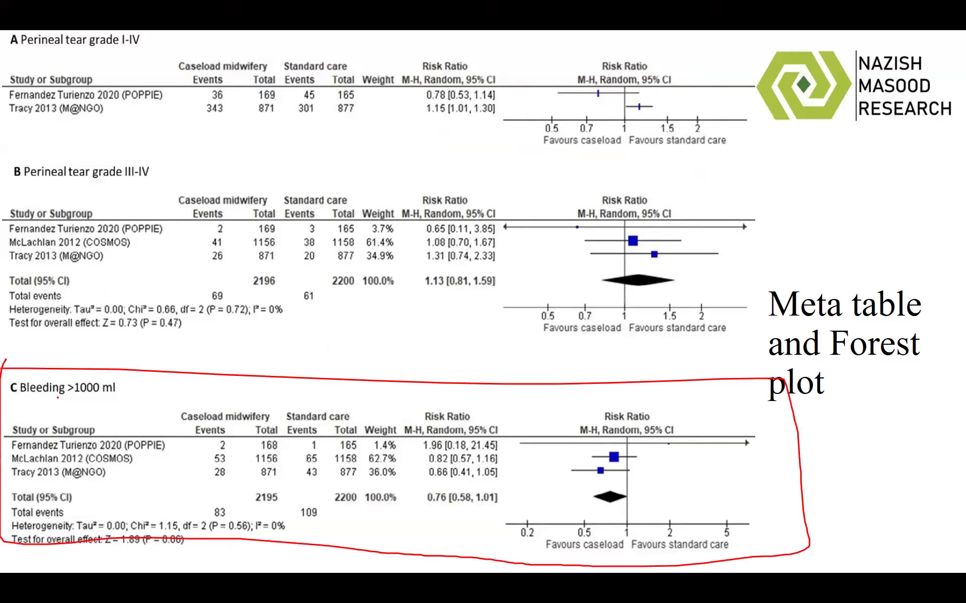
# - Underline the Bleeding >1000 ml title and its three study labels, and end the slide show discarding the ink annotations
pyautogui.moveTo(32, 401); pyautogui.dragTo(105, 402)
pyautogui.moveTo(11, 454); pyautogui.dragTo(123, 452)
pyautogui.moveTo(13, 468); pyautogui.dragTo(89, 463)
pyautogui.moveTo(13, 478); pyautogui.dragTo(56, 478)
pyautogui.press('Escape')
pyautogui.press('Escape')
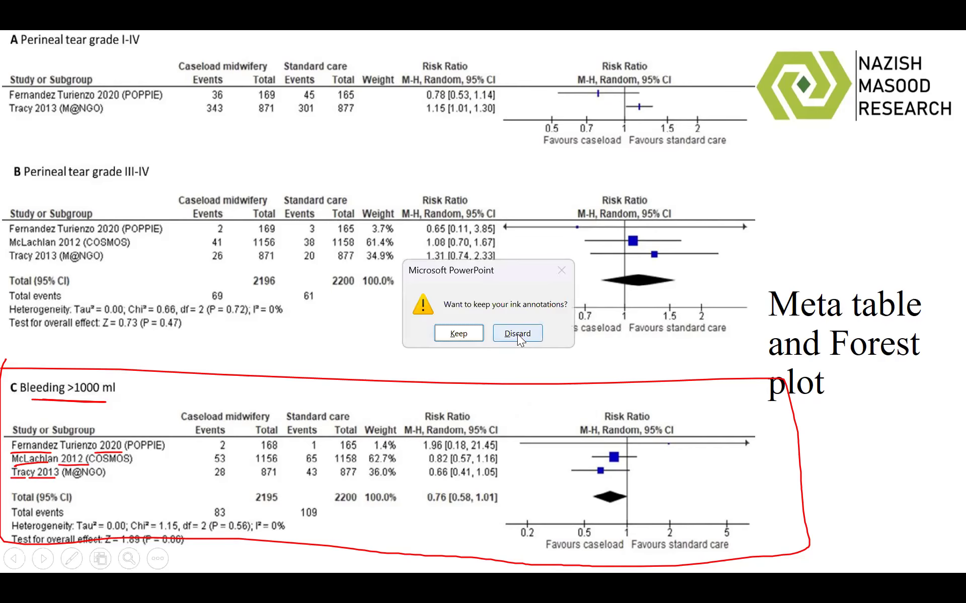
pyautogui.click(517, 334)
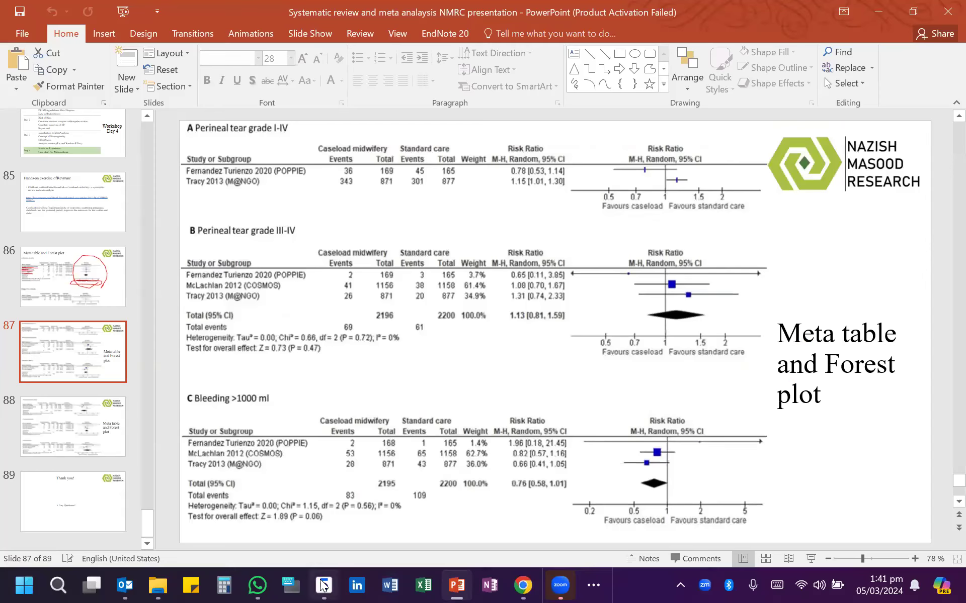
# - Return to Review Manager and set the new study's ID to "Fernandez 2020"
pyautogui.moveTo(324, 585)
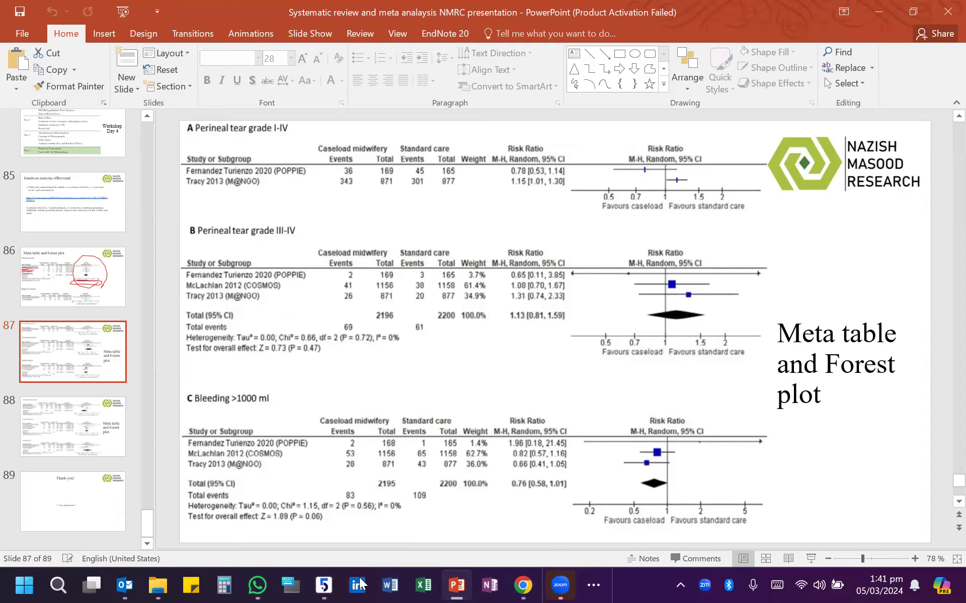
pyautogui.click(324, 585)
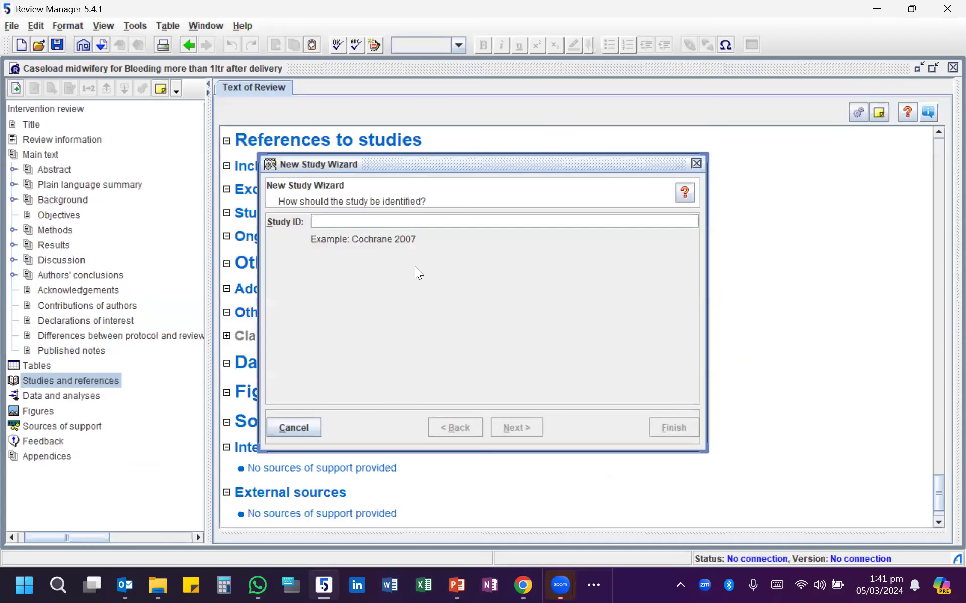
pyautogui.write('Fernan')
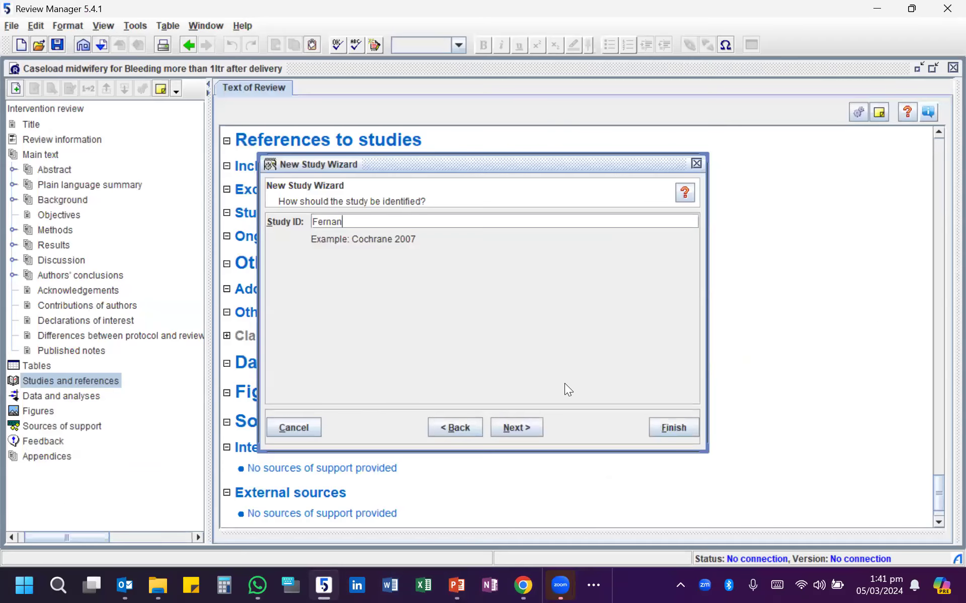
pyautogui.write('dez 2020')
pyautogui.click(538, 429)
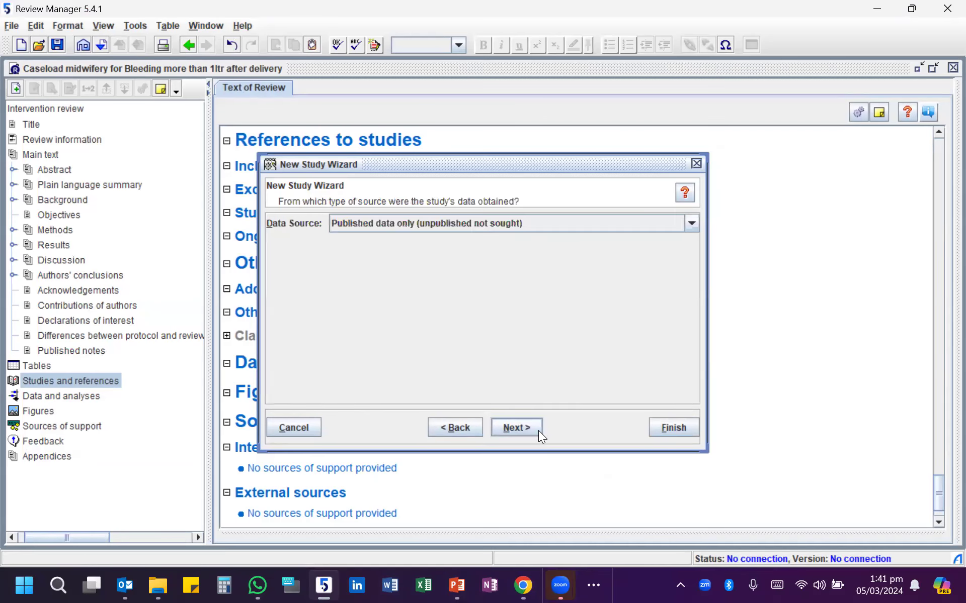
# - Complete the study entry with published data only and year 2020, choosing to add another study in the same section
pyautogui.click(538, 431)
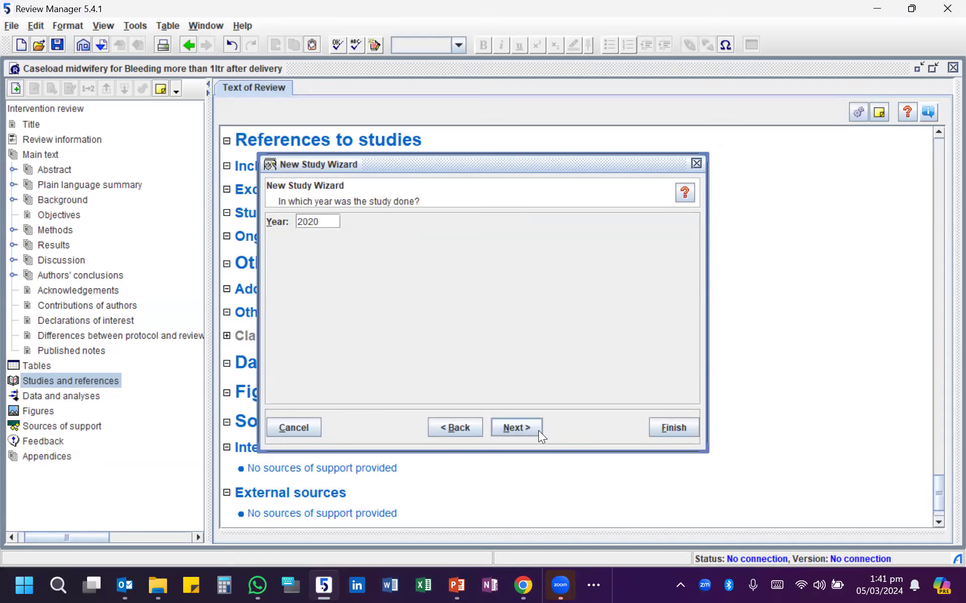
pyautogui.click(479, 426)
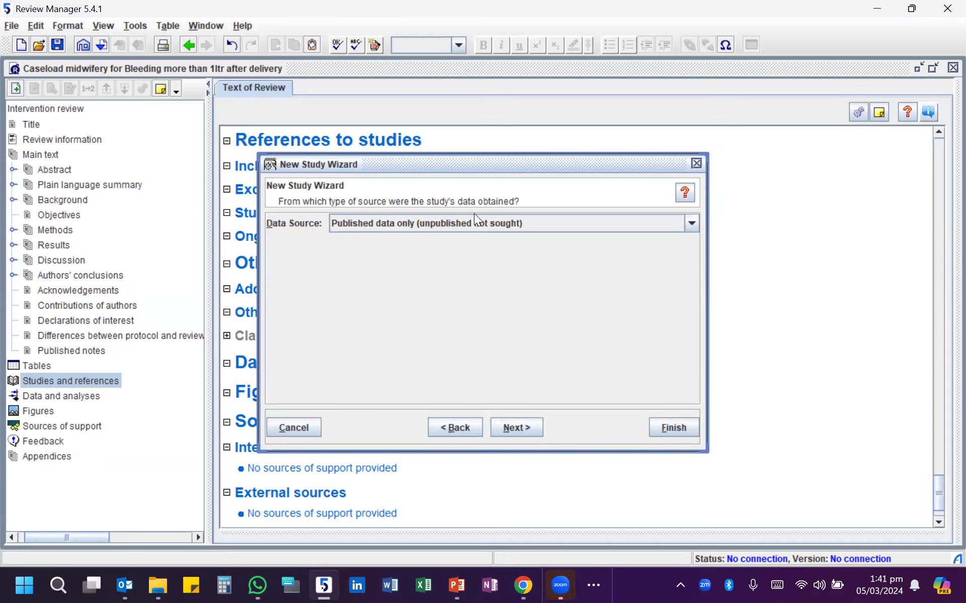
pyautogui.click(515, 433)
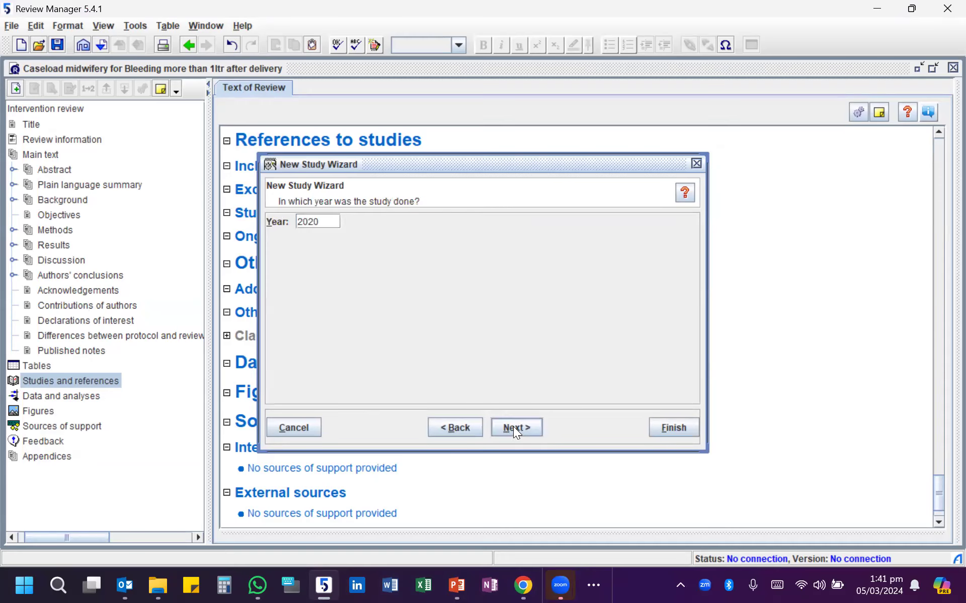
pyautogui.click(513, 426)
pyautogui.click(513, 425)
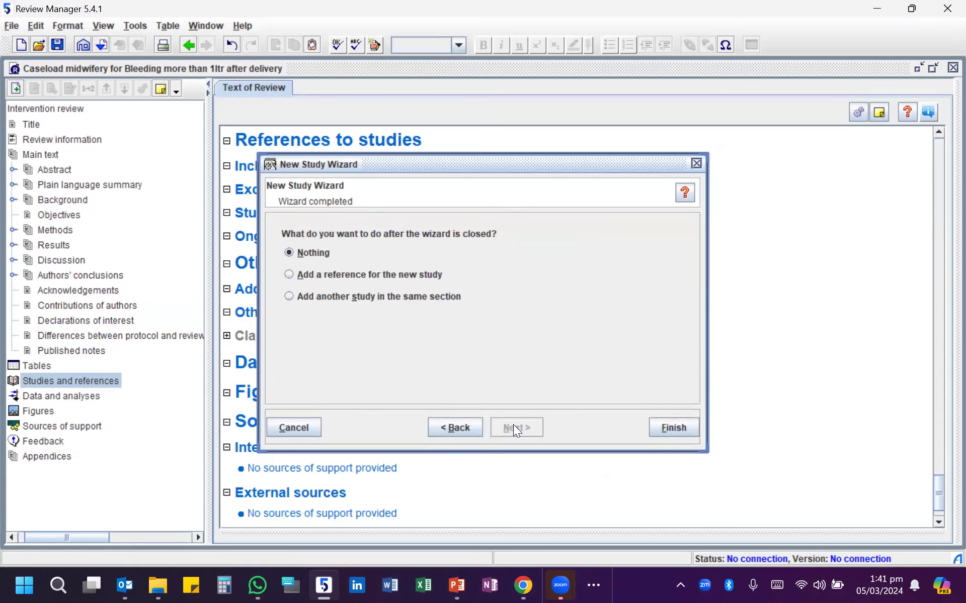
pyautogui.click(289, 296)
pyautogui.click(667, 426)
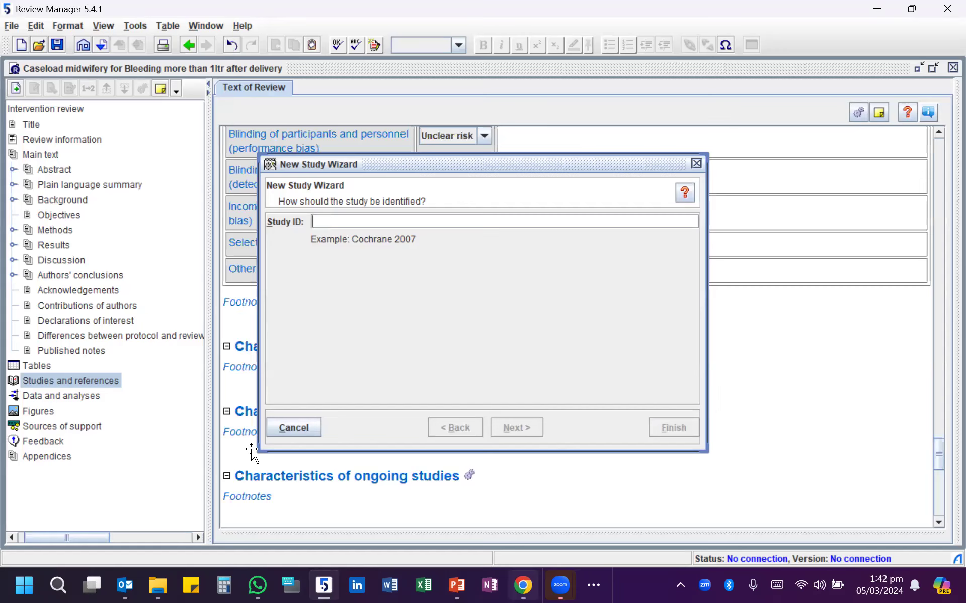
# - Check the second study on the PowerPoint slide and add it as "Maclachlan 2012", choosing to add another study in the same section
pyautogui.hotkey('alt', 'Tab')
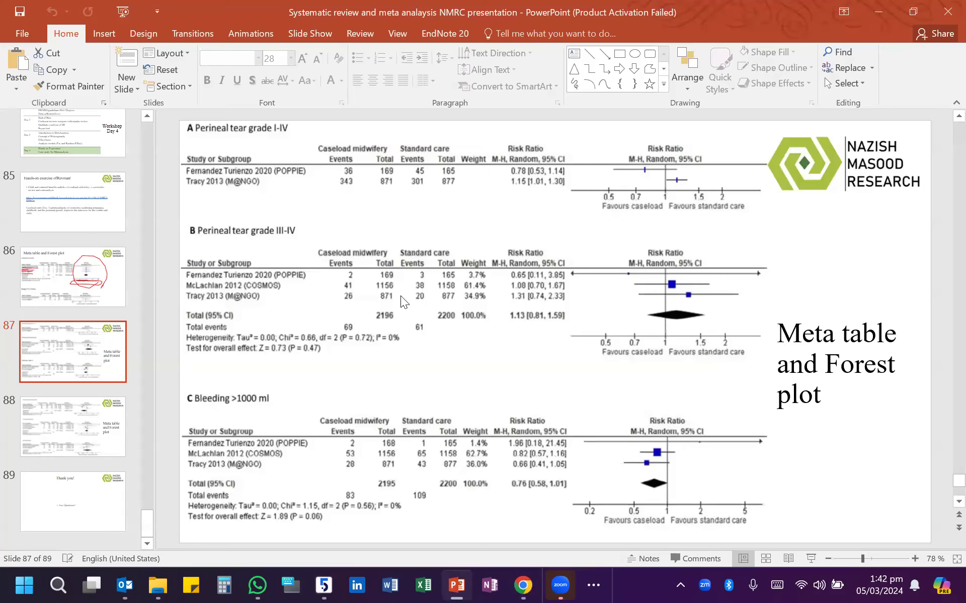
pyautogui.hotkey('alt', 'Tab')
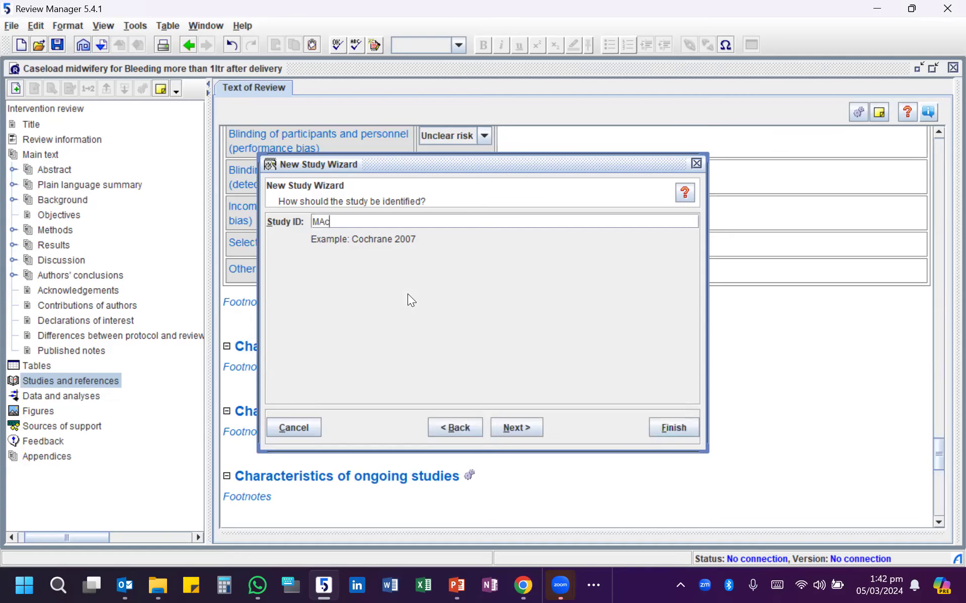
pyautogui.write('lachlan 2012')
pyautogui.click(538, 425)
pyautogui.click(537, 426)
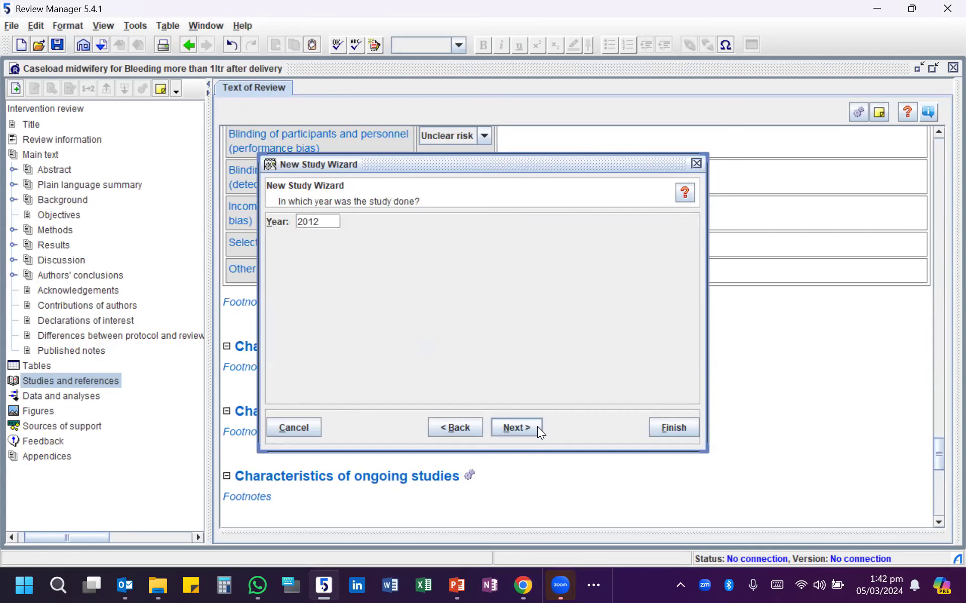
pyautogui.click(537, 428)
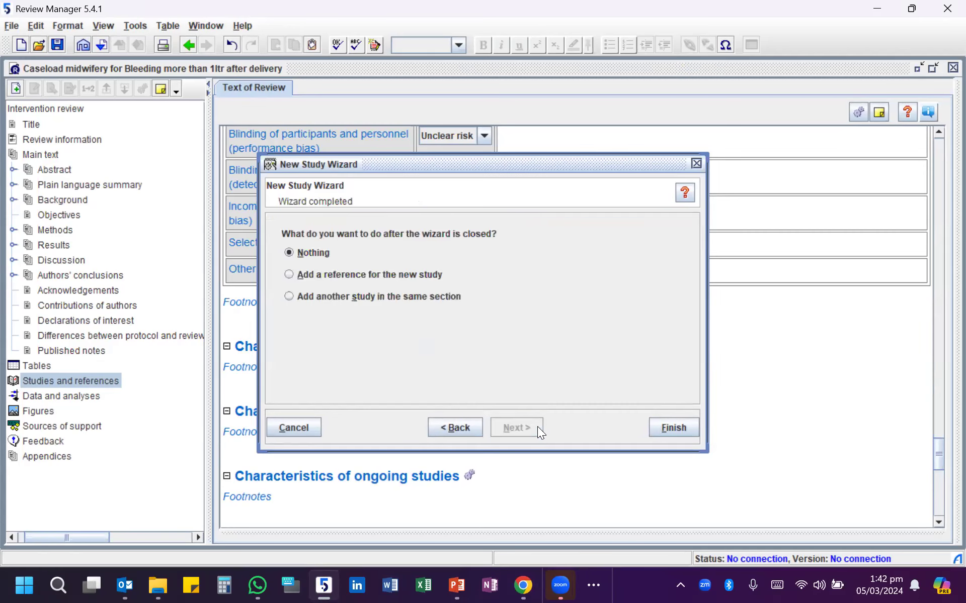
pyautogui.click(364, 297)
pyautogui.click(672, 429)
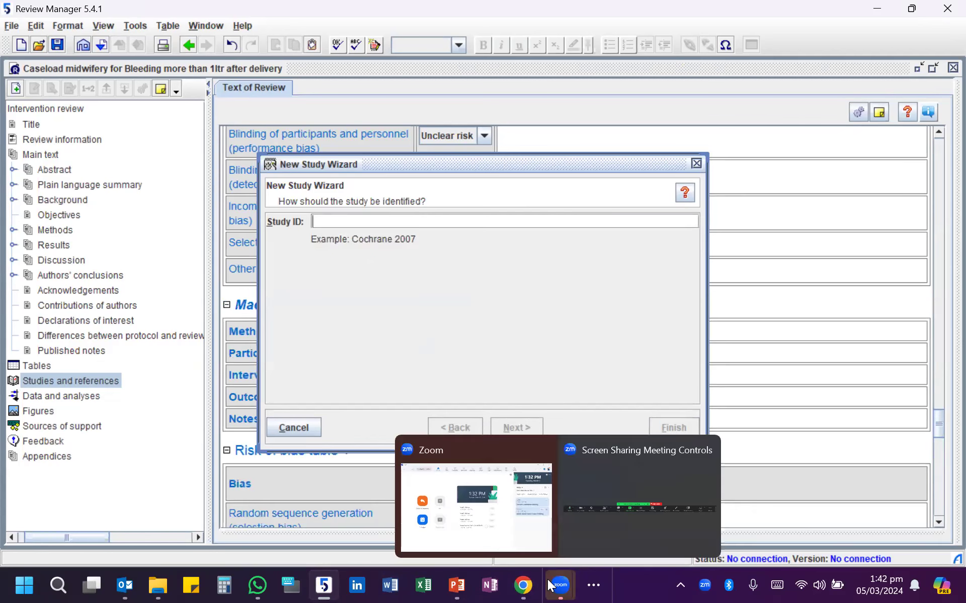
# - Check the third study on the PowerPoint slide and set the next study's ID to "Tracy 2013" in Review Manager
pyautogui.click(452, 584)
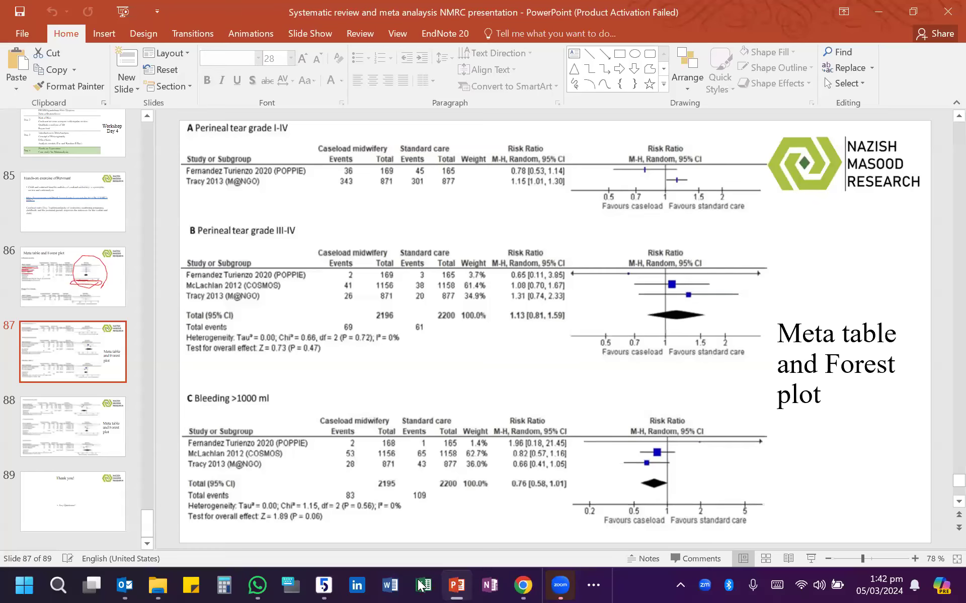
pyautogui.hotkey('alt', 'Tab')
pyautogui.write('tracy')
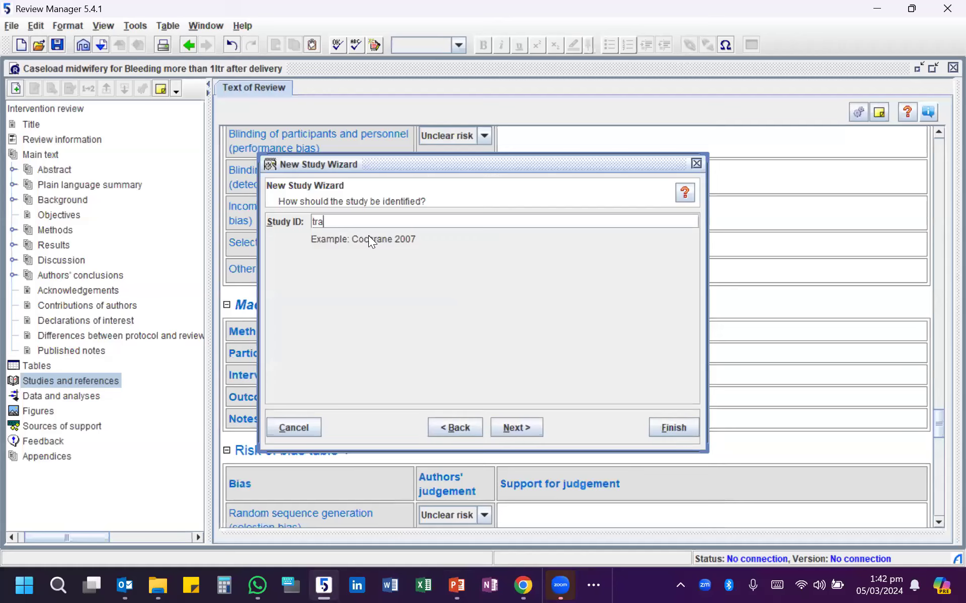
pyautogui.press('BackSpace')
pyautogui.press('BackSpace')
pyautogui.press('BackSpace')
pyautogui.press('BackSpace')
pyautogui.press('BackSpace')
pyautogui.write('Tracy 2017')
# - Complete the third study entry with the default details and no follow-up action
pyautogui.click(516, 428)
pyautogui.click(517, 431)
pyautogui.click(517, 431)
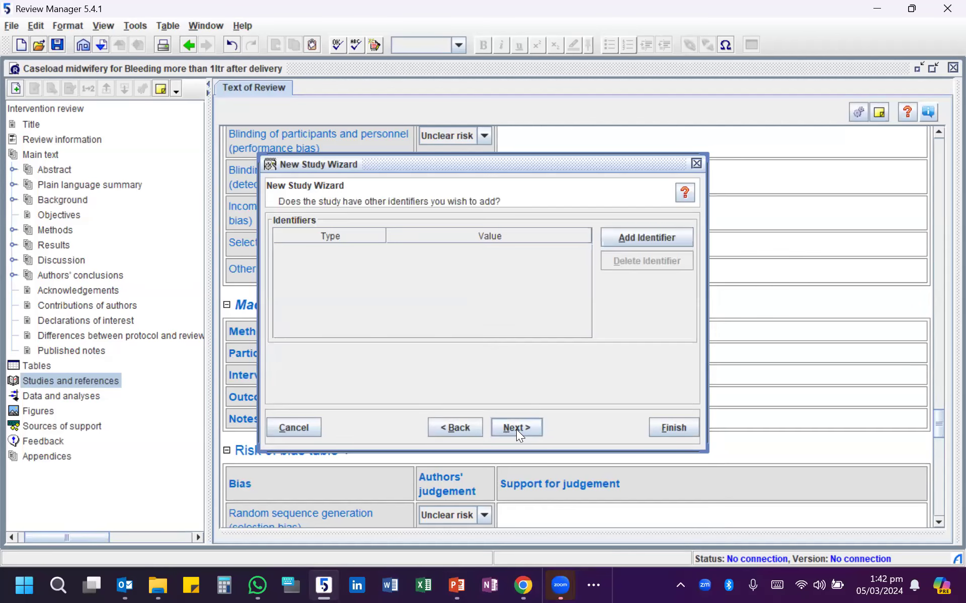
pyautogui.click(516, 429)
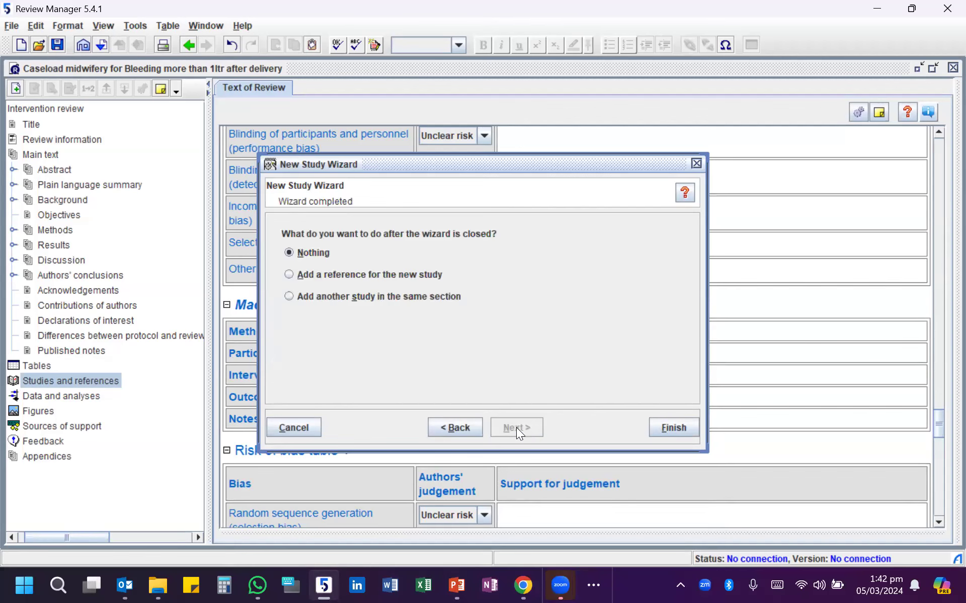
pyautogui.click(676, 428)
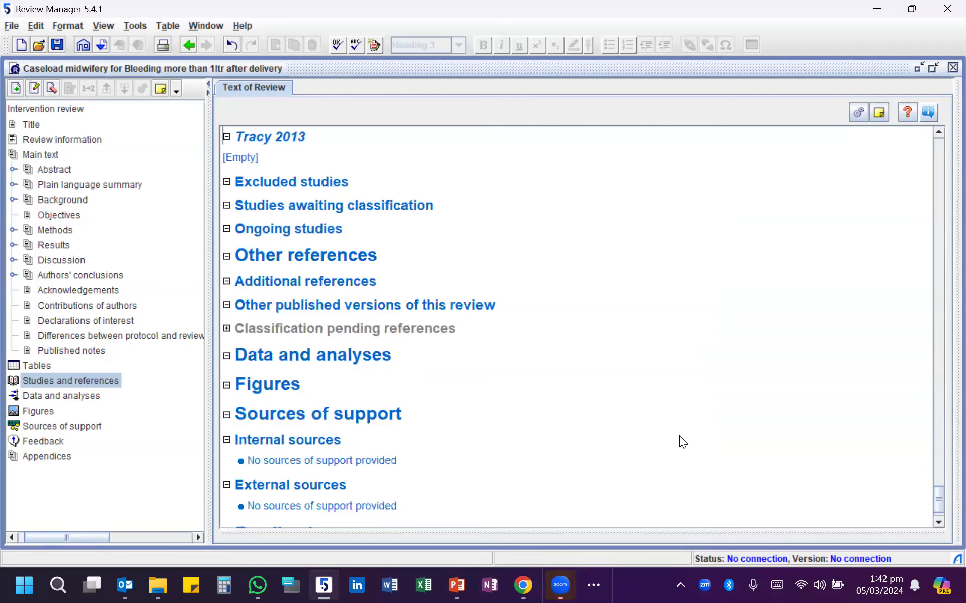
# - Review the entries under Included studies and go to the Data and analyses section to view its available actions
pyautogui.scroll(5, 256, 213)
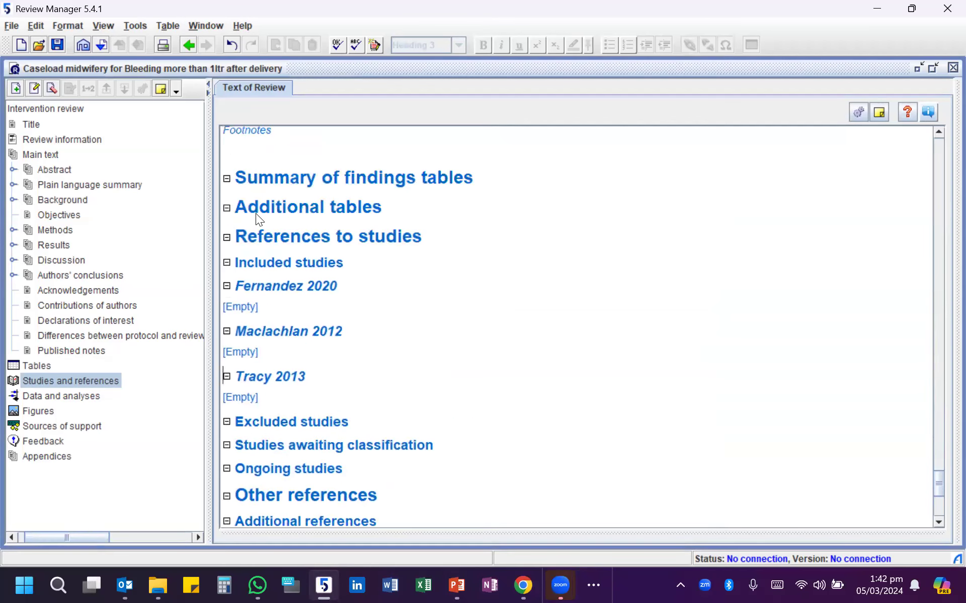
pyautogui.scroll(3, 255, 213)
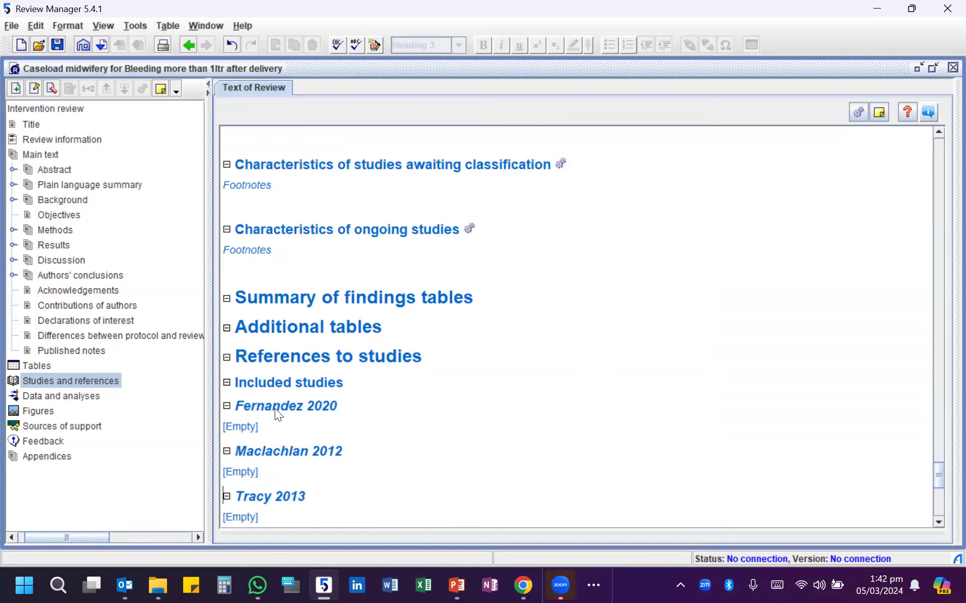
pyautogui.click(31, 394)
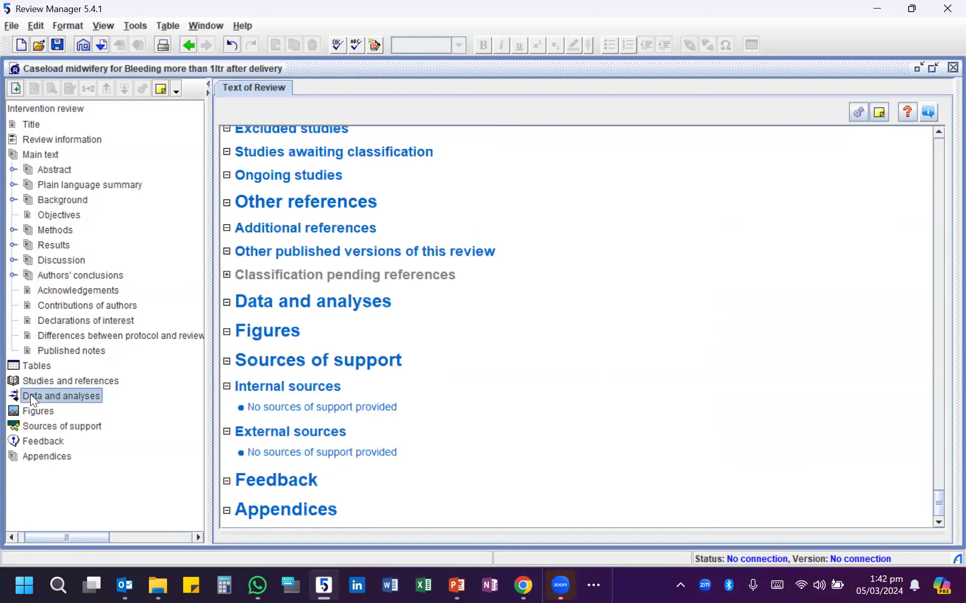
pyautogui.rightClick(30, 394)
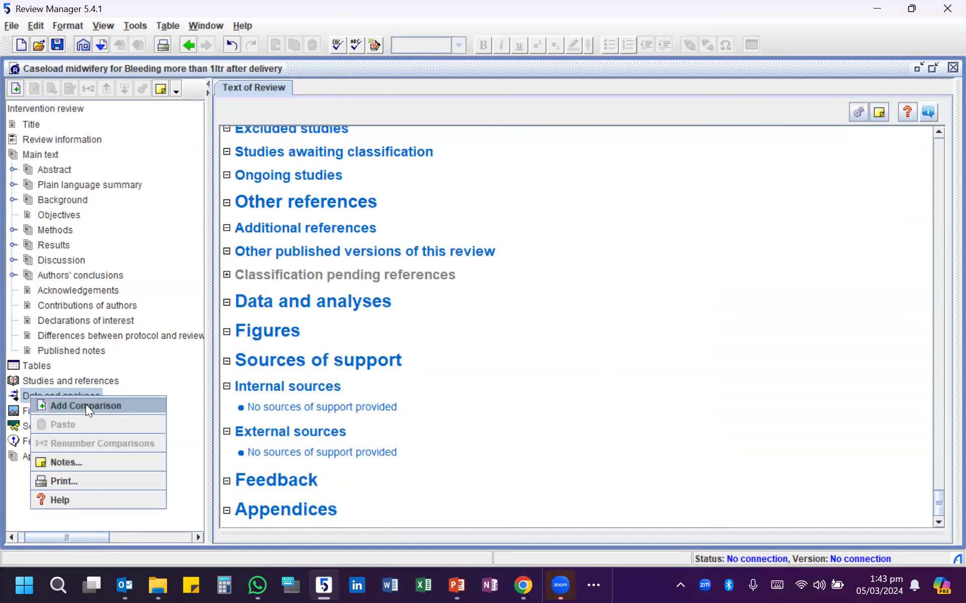
# - Expand Studies and references in the outline and go to the Included studies heading under References to studies
pyautogui.click(57, 383)
pyautogui.rightClick(58, 382)
pyautogui.click(26, 384)
pyautogui.doubleClick(26, 384)
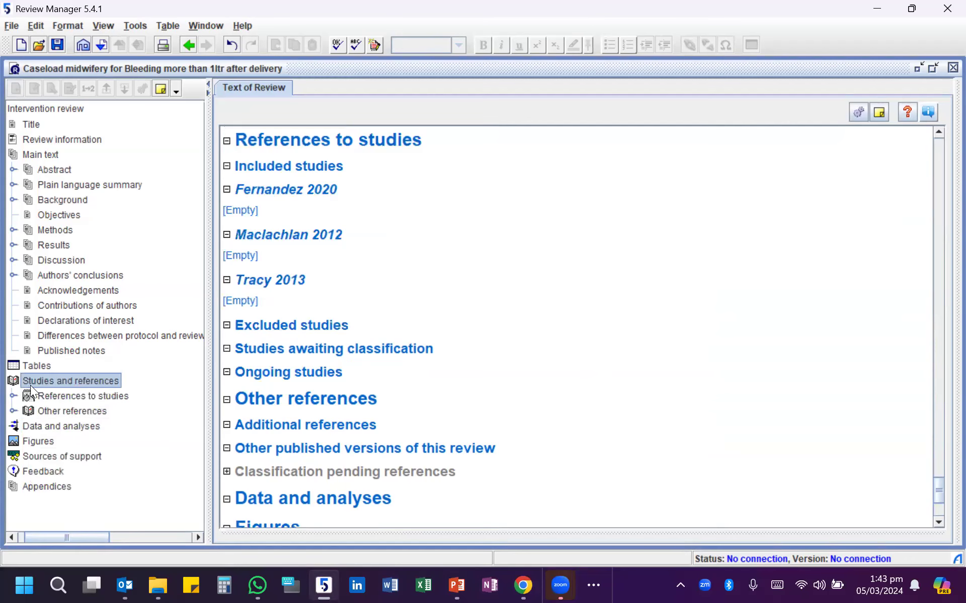
pyautogui.click(86, 396)
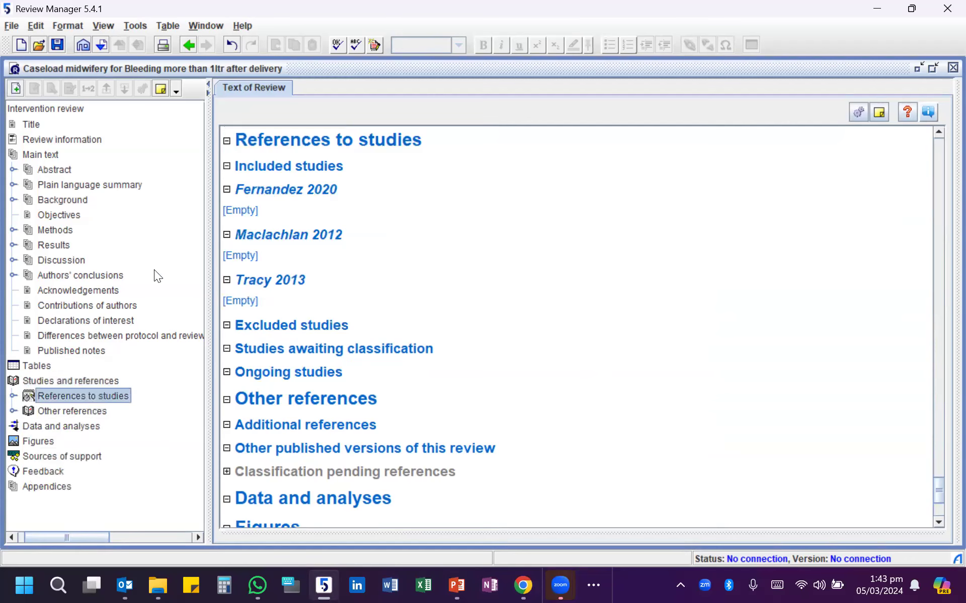
pyautogui.click(271, 163)
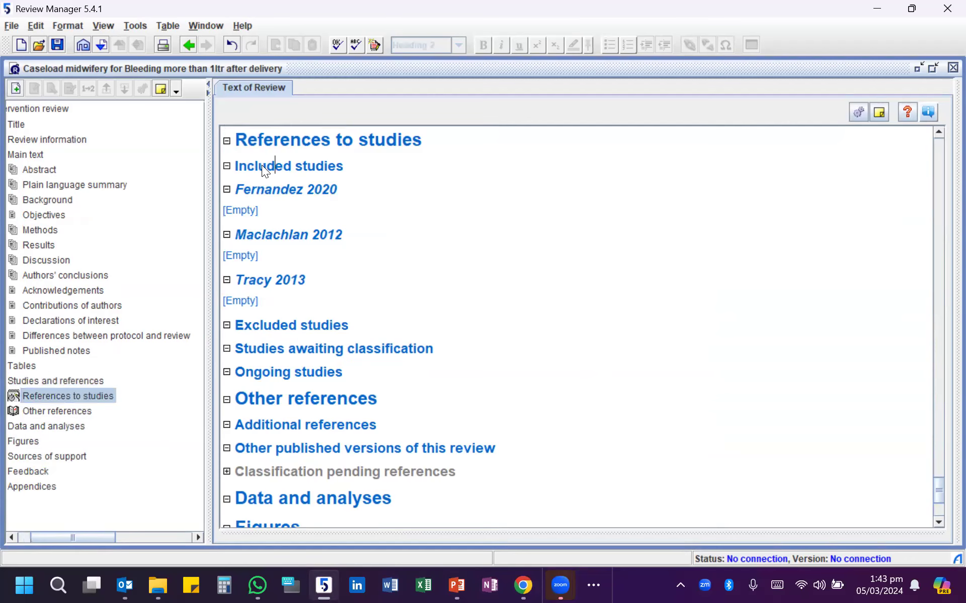
# - Add a comparison under Data and analyses and name it "Caseload midwifery and post partum bleeding >1ltr"
pyautogui.rightClick(262, 170)
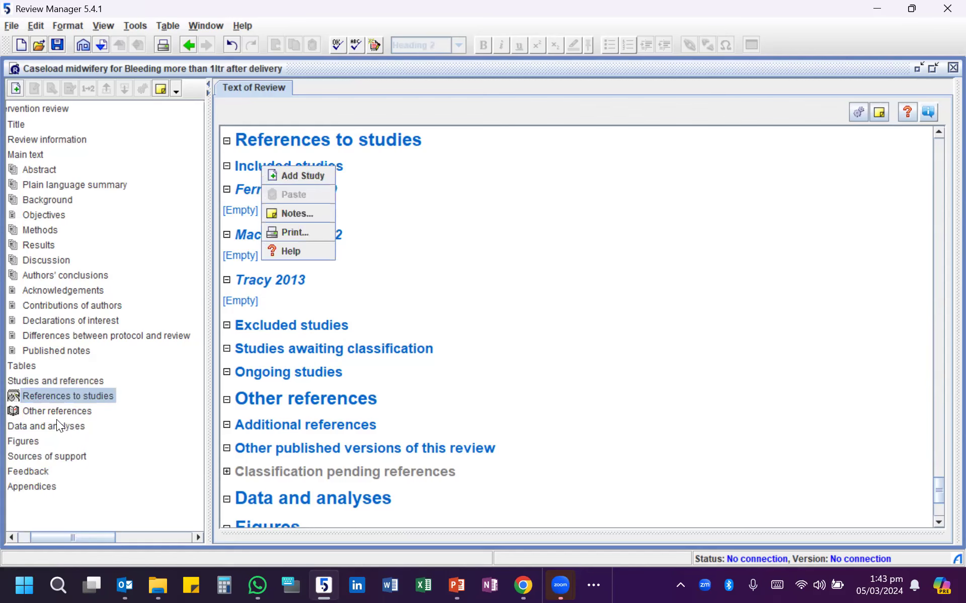
pyautogui.moveTo(84, 536); pyautogui.dragTo(44, 521)
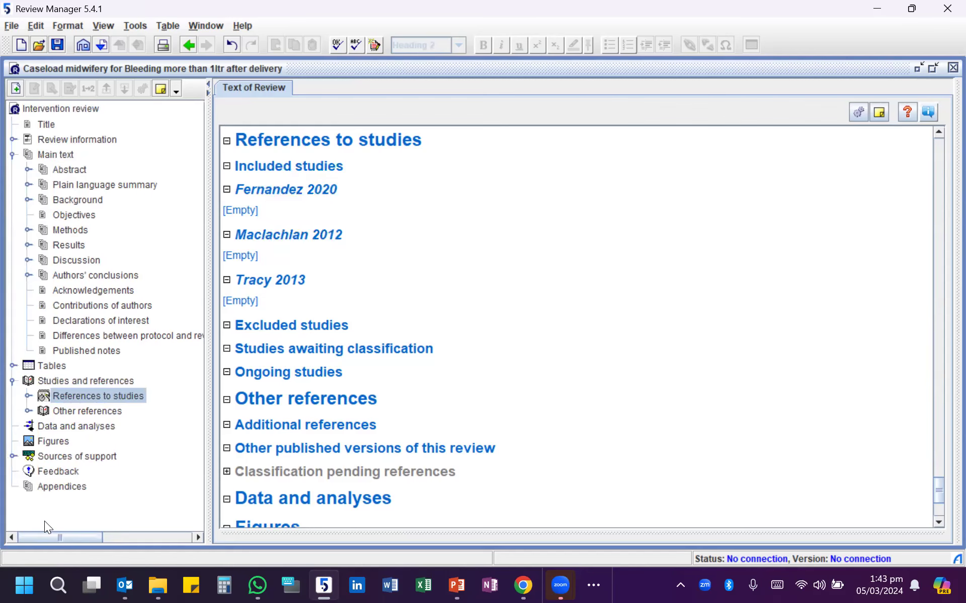
pyautogui.click(57, 426)
pyautogui.rightClick(57, 426)
pyautogui.click(96, 437)
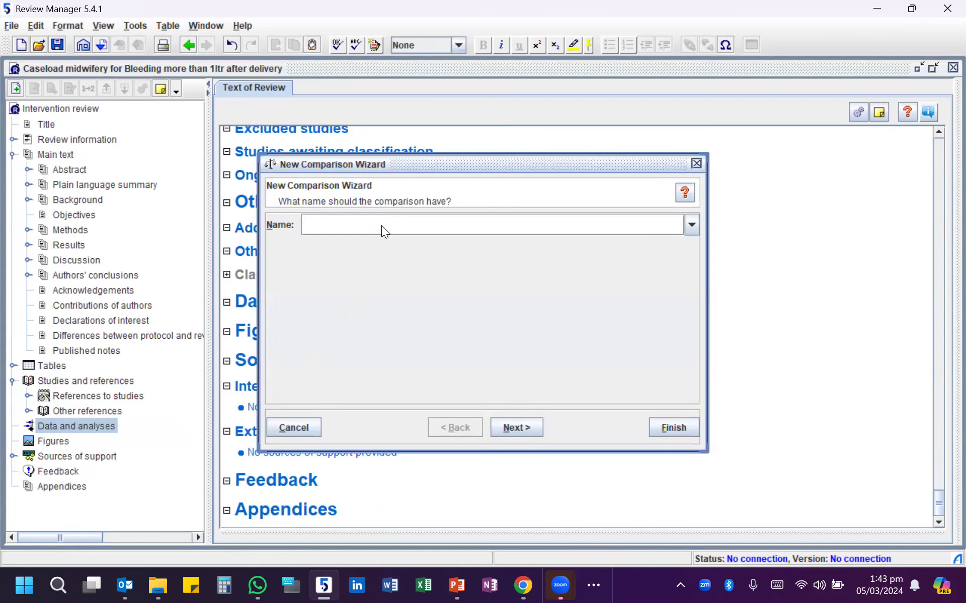
pyautogui.click(691, 225)
pyautogui.click(610, 223)
pyautogui.write('Caseload midwifery anth')
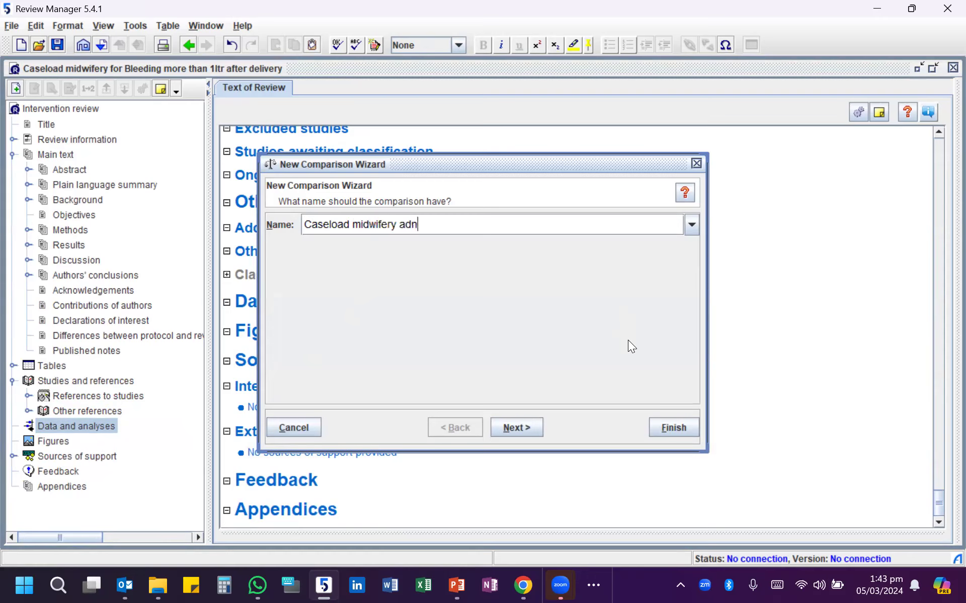
pyautogui.press('BackSpace')
pyautogui.press('BackSpace')
pyautogui.press('BackSpace')
pyautogui.write('nd post partum blee')
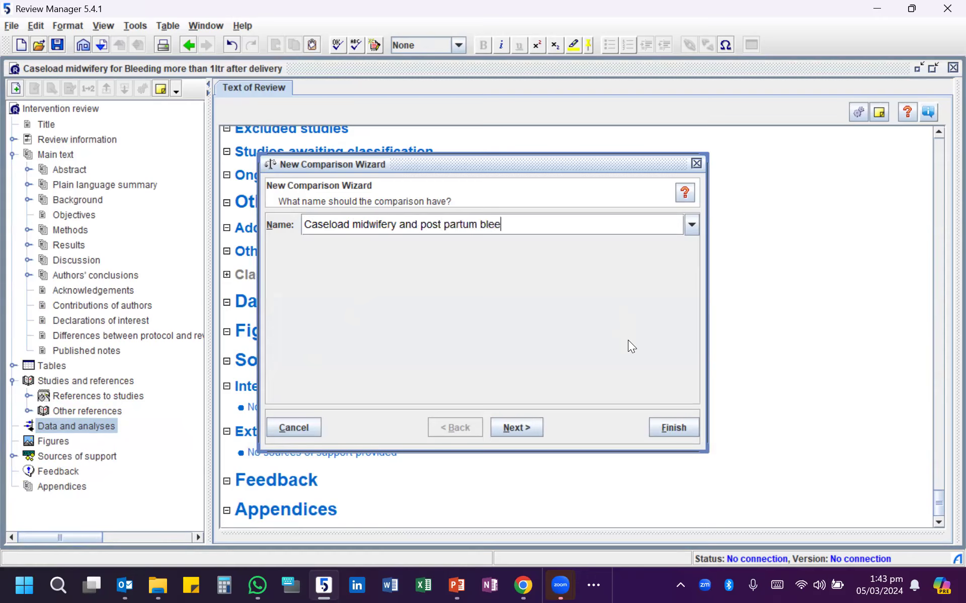
pyautogui.write('ding >1ltr')
# - Complete the comparison with the option to add an outcome under it, and use Dichotomous as the outcome's data type
pyautogui.click(528, 422)
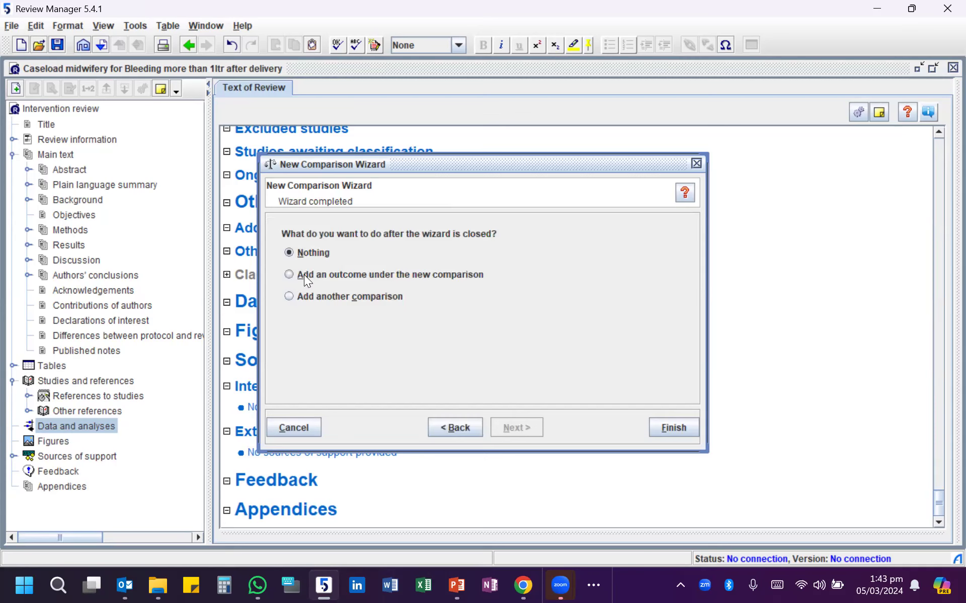
pyautogui.click(289, 275)
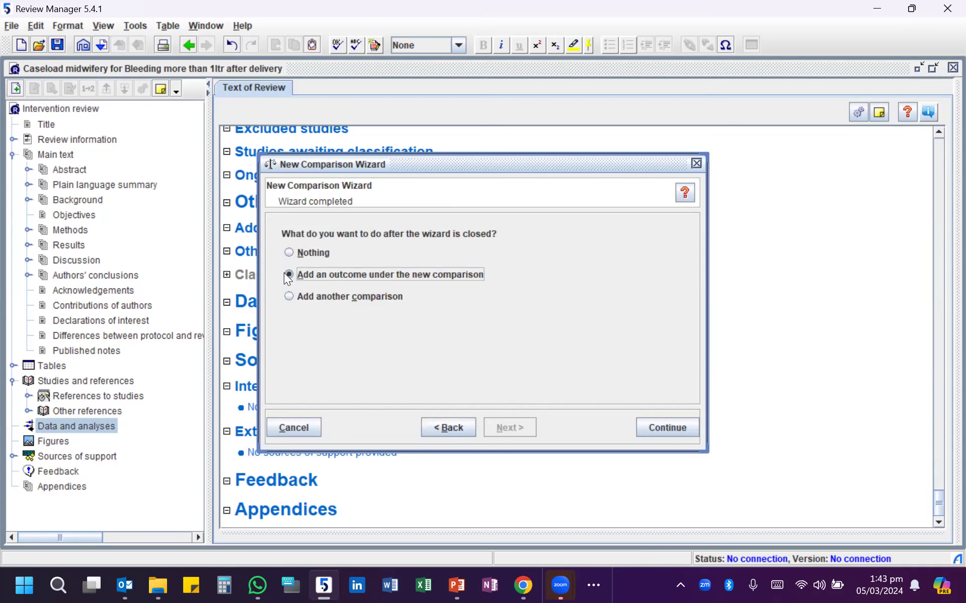
pyautogui.click(652, 432)
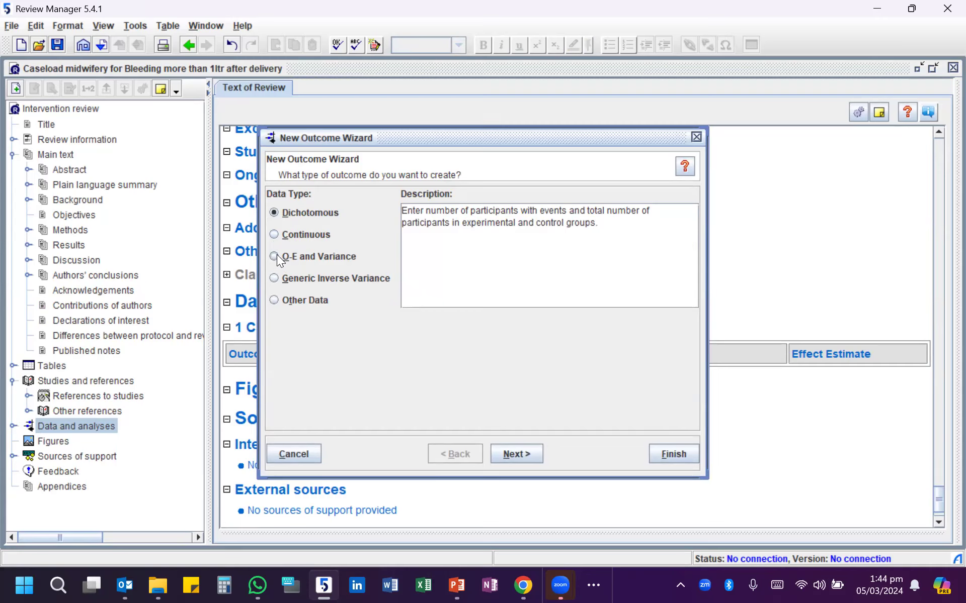
pyautogui.click(523, 453)
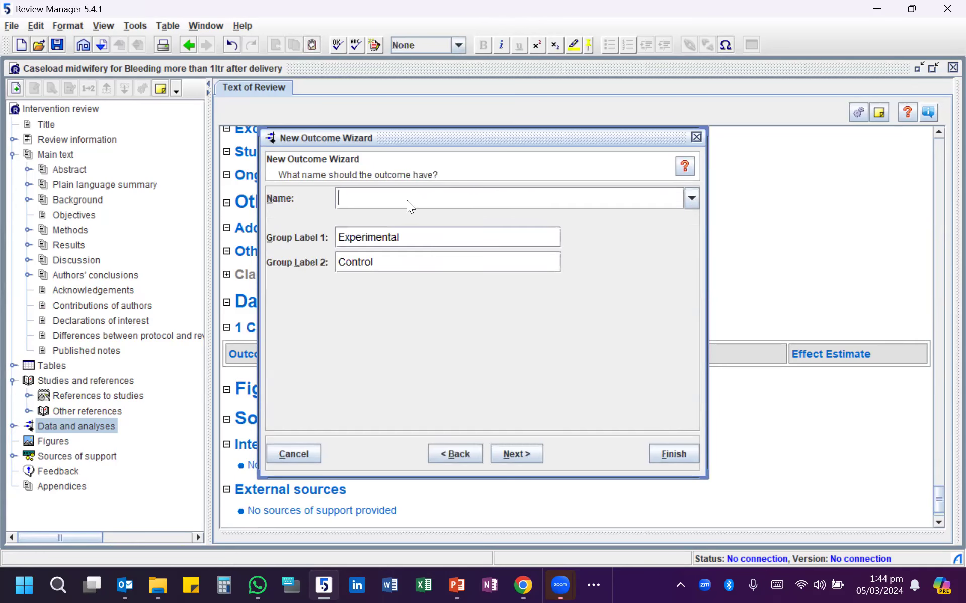
# - Name the new outcome "Bleeding >ltr"
pyautogui.write('Bleeding >ltrs')
pyautogui.press('BackSpace')
# - Label the outcome's first group "Caseload Midwifery" and its second group "Standard care", and proceed to the analysis method
pyautogui.moveTo(408, 235); pyautogui.dragTo(322, 234)
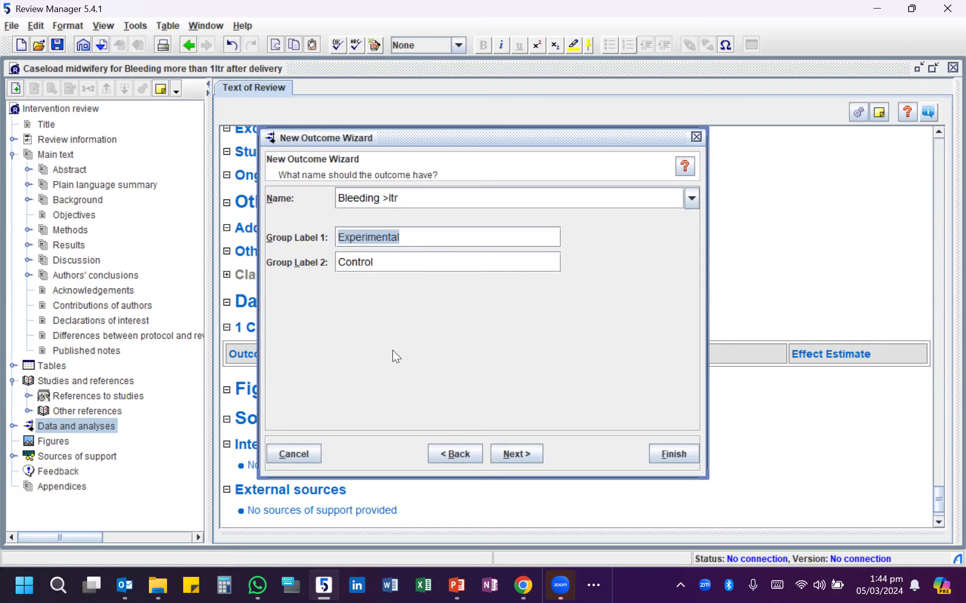
pyautogui.write('Caseload ')
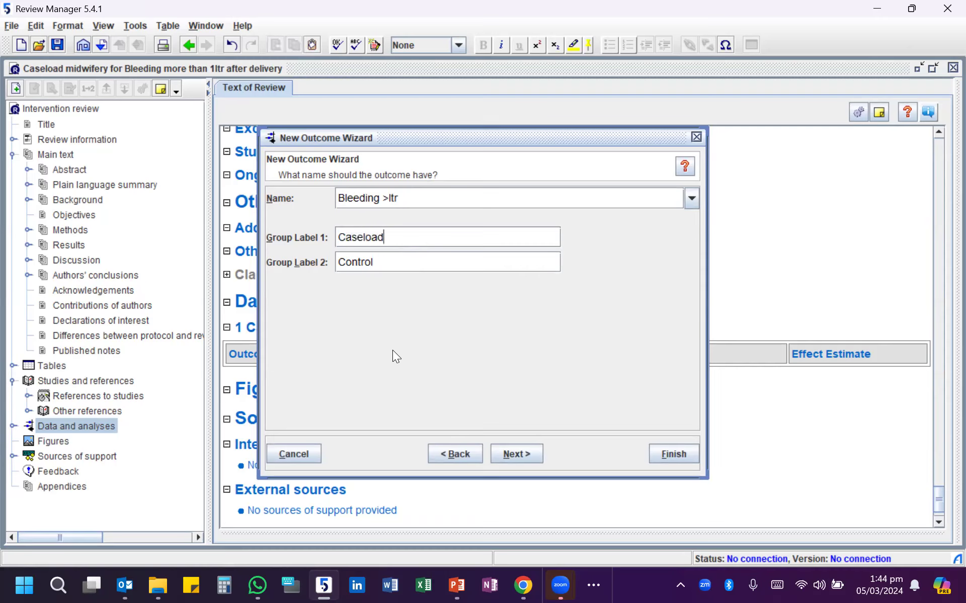
pyautogui.write('Midwifery')
pyautogui.press('Tab')
pyautogui.press('Delete')
pyautogui.press('Delete')
pyautogui.press('Delete')
pyautogui.press('Delete')
pyautogui.press('Delete')
pyautogui.press('Delete')
pyautogui.press('Delete')
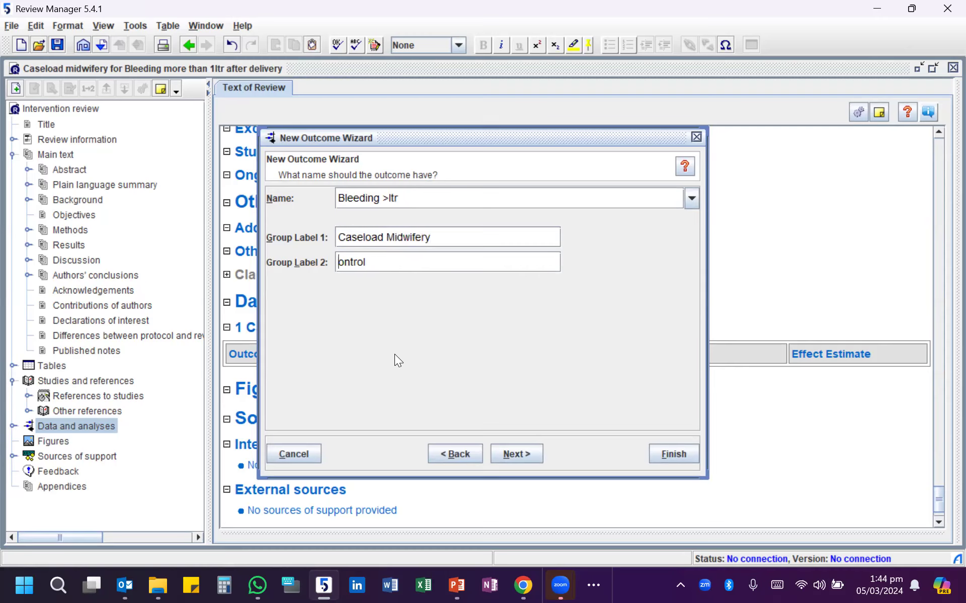
pyautogui.write('Standard care')
pyautogui.click(518, 452)
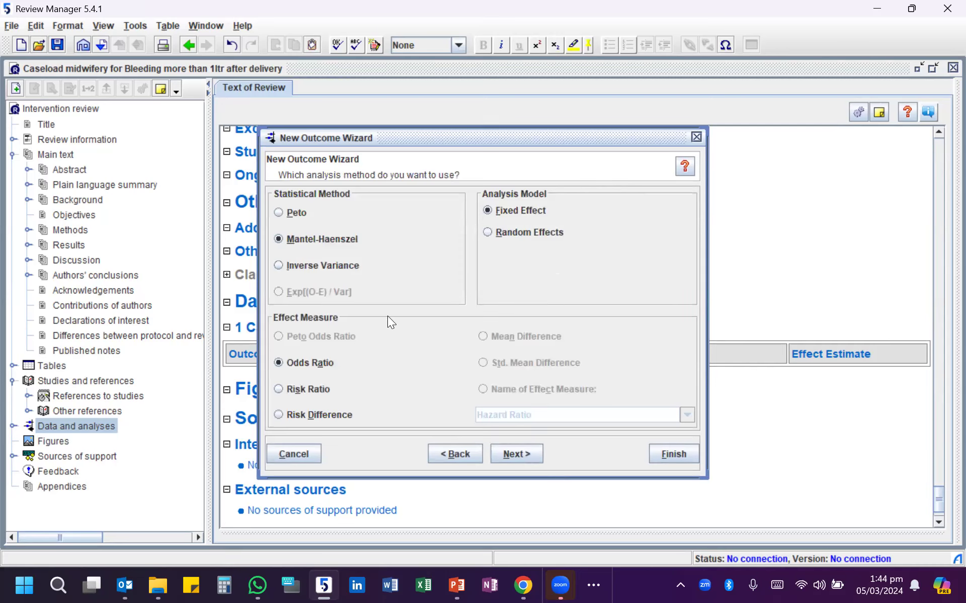
# - Try the Peto statistical method and check the analysis method used in the forest plots on the PowerPoint slide
pyautogui.click(276, 212)
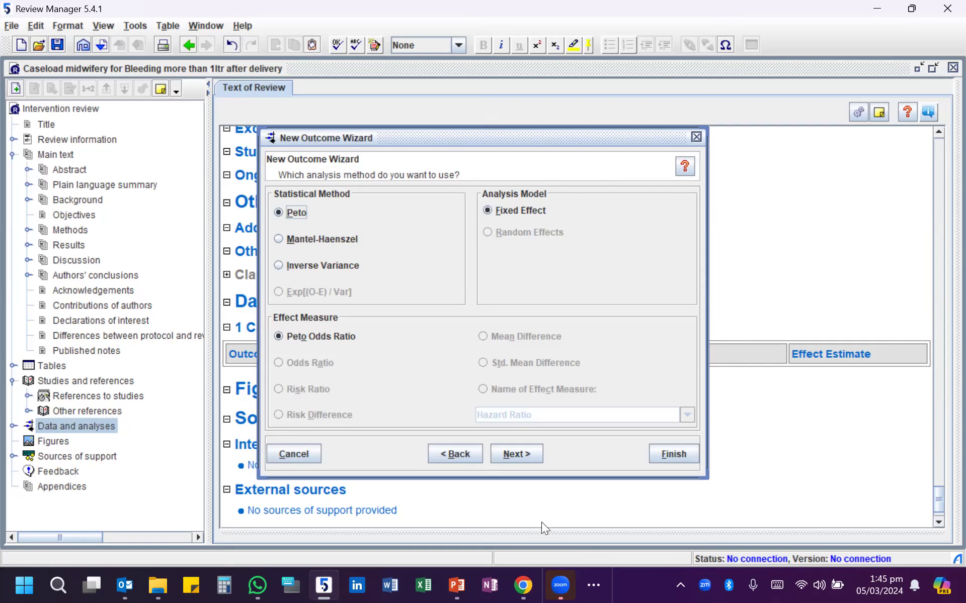
pyautogui.click(457, 585)
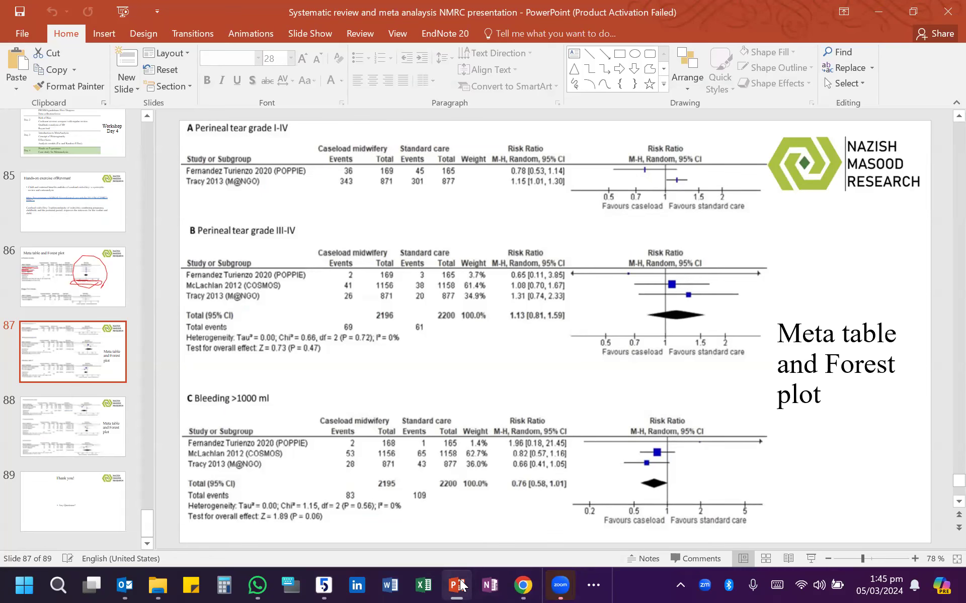
pyautogui.click(311, 585)
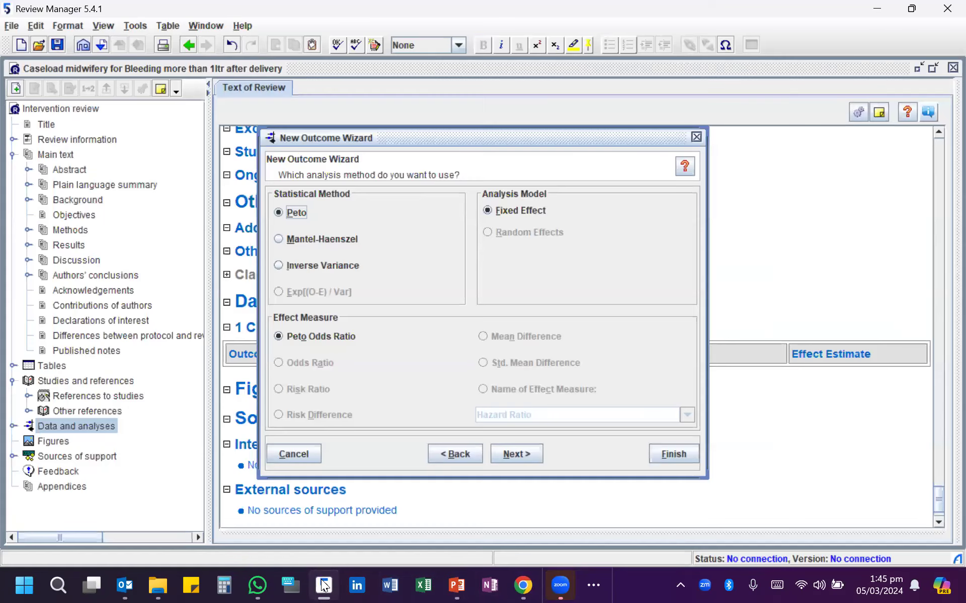
# - Set the analysis to Mantel-Haenszel with Random Effects and Risk Ratio, keeping the default totals and 95% confidence intervals
pyautogui.click(278, 239)
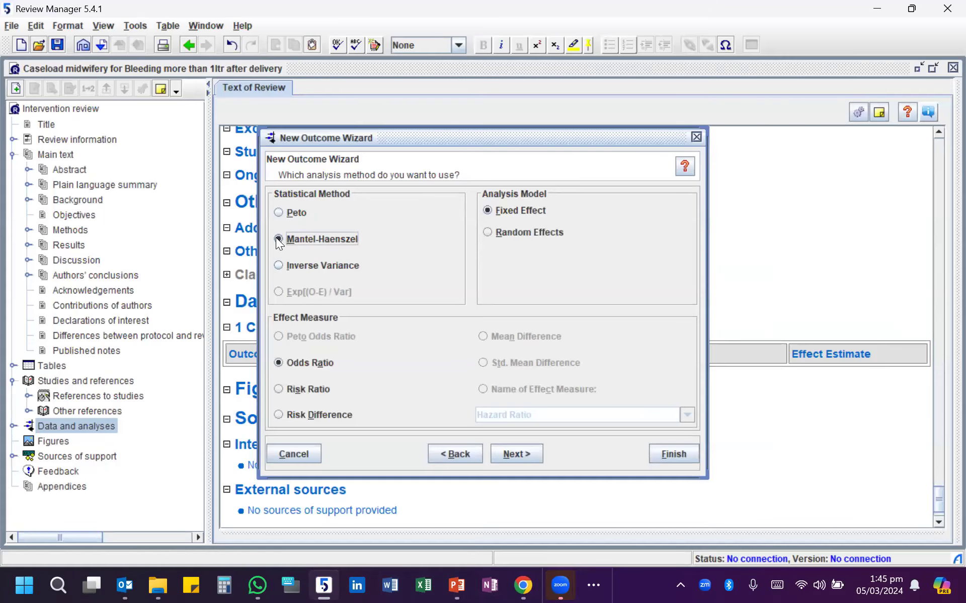
pyautogui.click(487, 232)
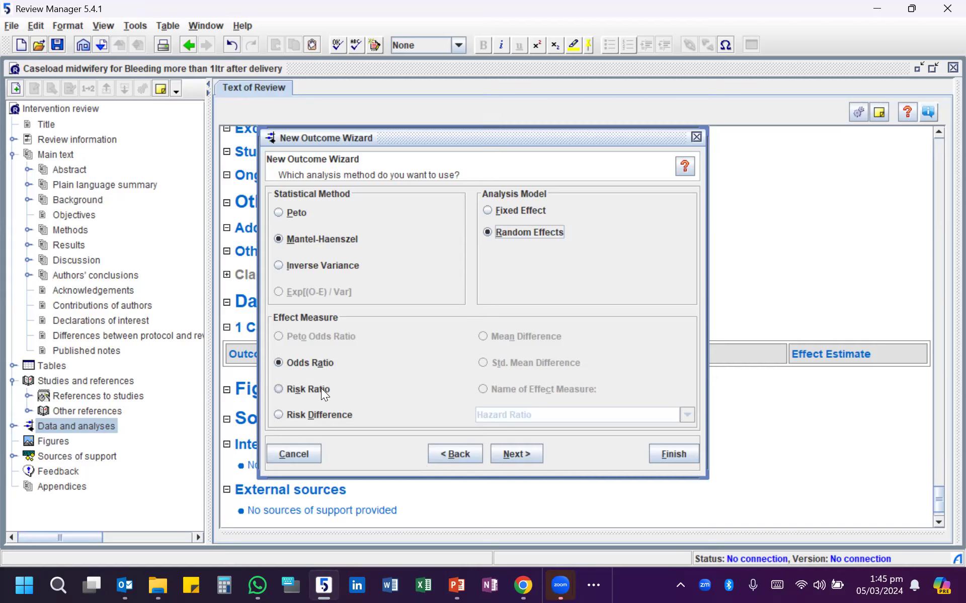
pyautogui.click(278, 389)
pyautogui.click(528, 453)
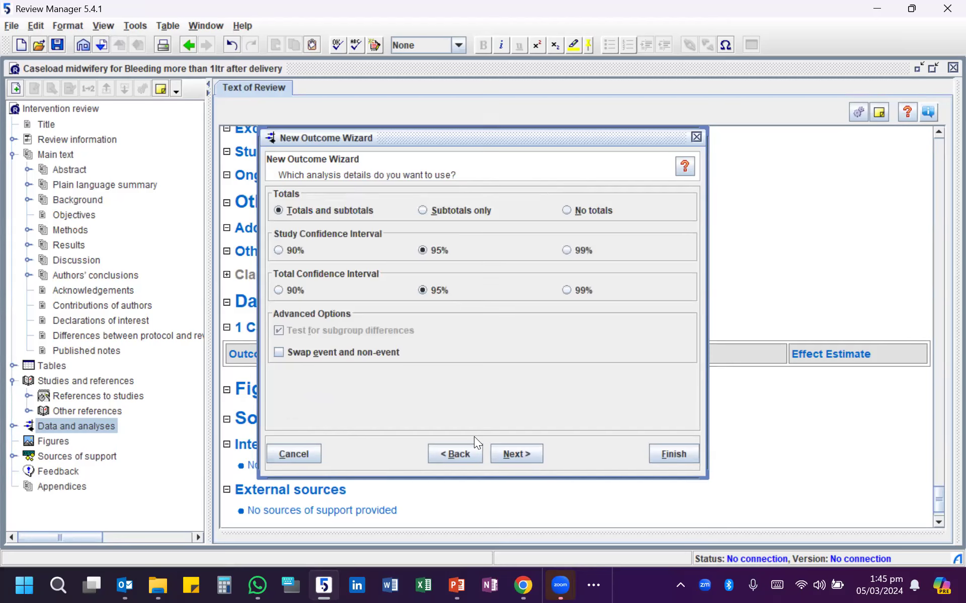
pyautogui.click(518, 462)
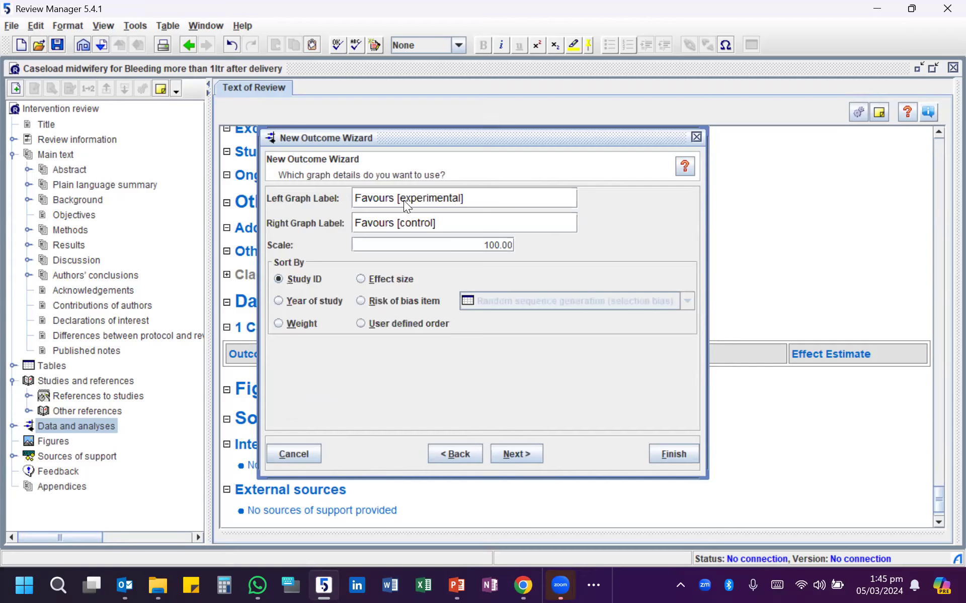
# - Change the left graph label to "Favours [Caseload]" and the right graph label to "Favours [Standard]"
pyautogui.moveTo(473, 194); pyautogui.dragTo(399, 197)
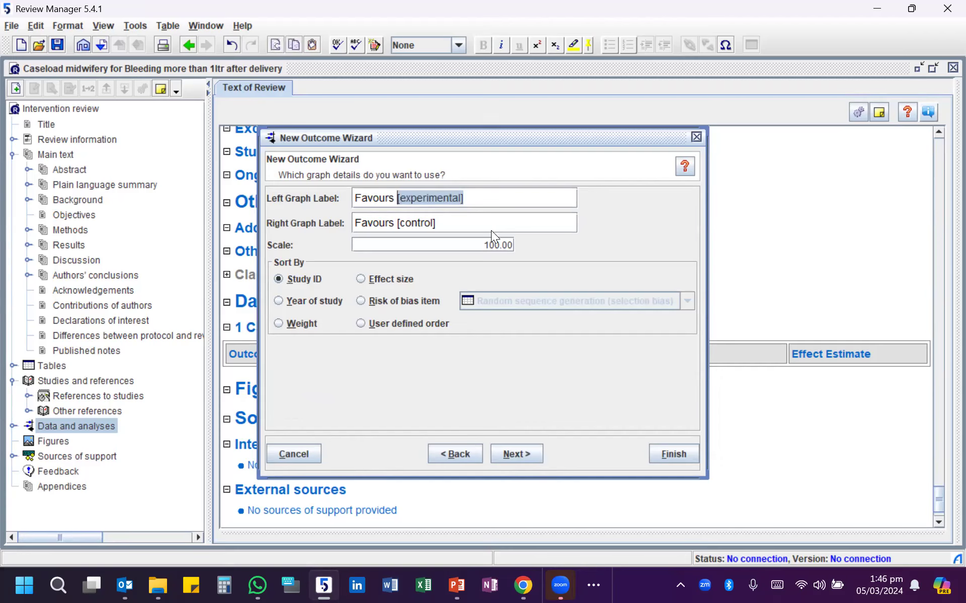
pyautogui.click(400, 198)
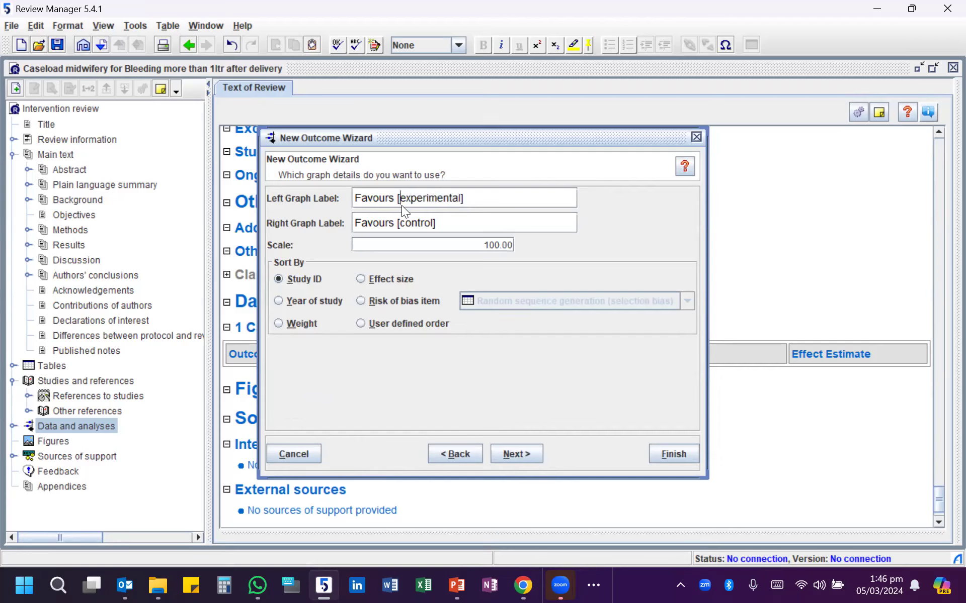
pyautogui.press('Delete')
pyautogui.press('Delete')
pyautogui.press('Delete')
pyautogui.press('Delete')
pyautogui.press('Delete')
pyautogui.press('Delete')
pyautogui.press('Delete')
pyautogui.press('Delete')
pyautogui.press('Delete')
pyautogui.press('Delete')
pyautogui.press('Delete')
pyautogui.press('Delete')
pyautogui.write('Caseo')
pyautogui.press('BackSpace')
pyautogui.write('load')
pyautogui.write('Standa')
pyautogui.write('rd]')
# - Sort the studies by effect size and complete the outcome with no follow-up action
pyautogui.click(363, 280)
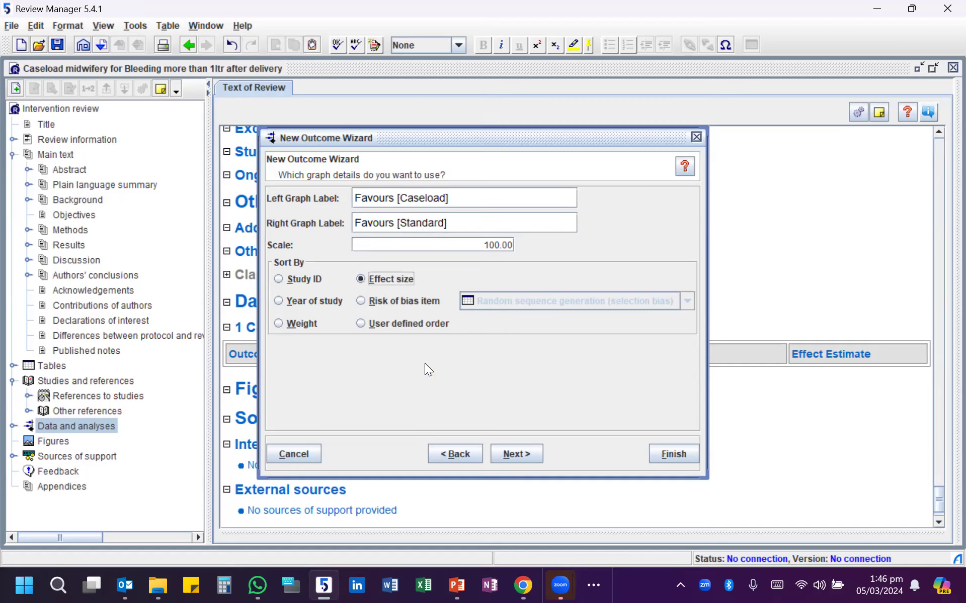
pyautogui.click(516, 459)
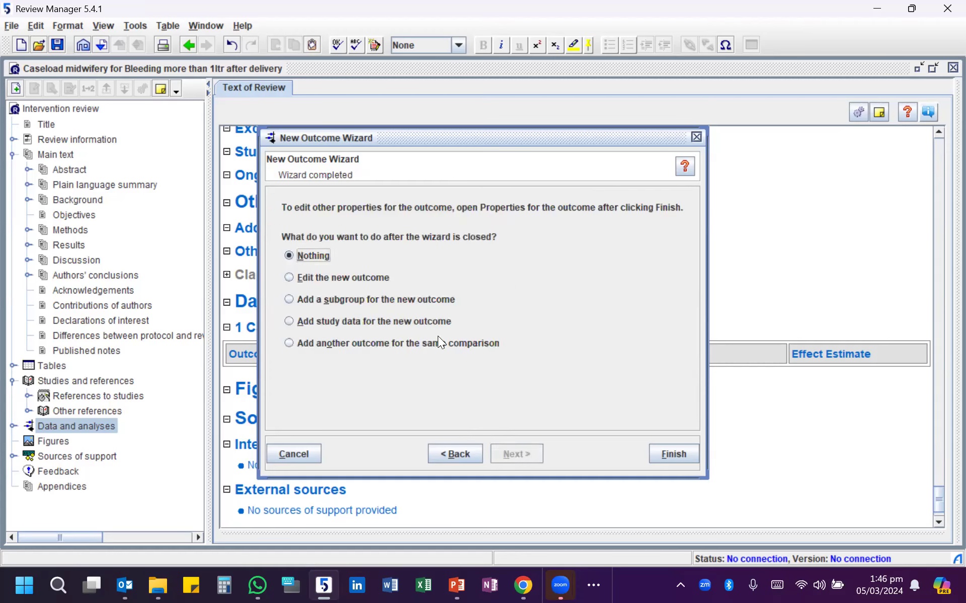
pyautogui.click(666, 453)
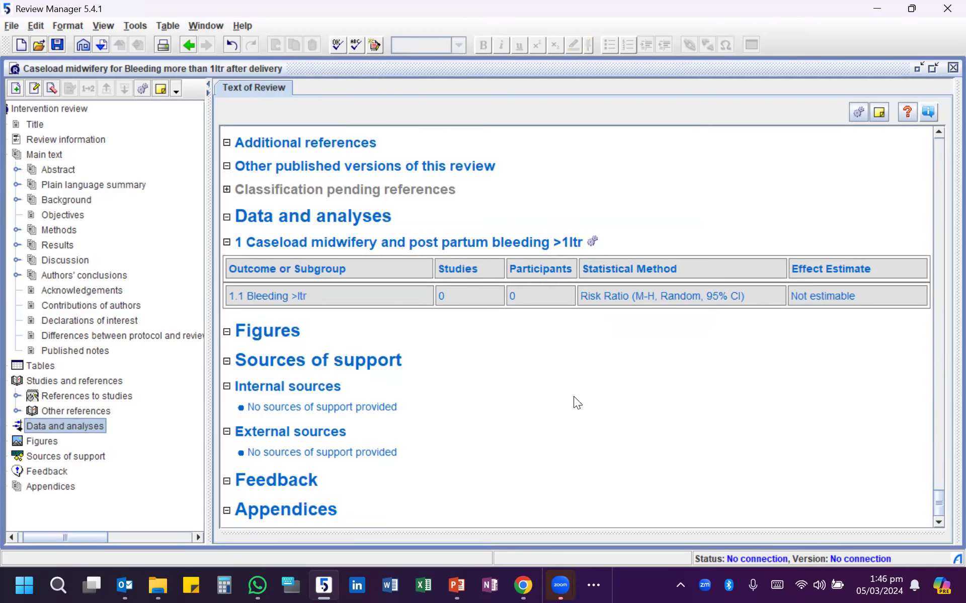
# - Look through the review text up to the title and return to the Data and analyses section
pyautogui.scroll(15, 301, 262)
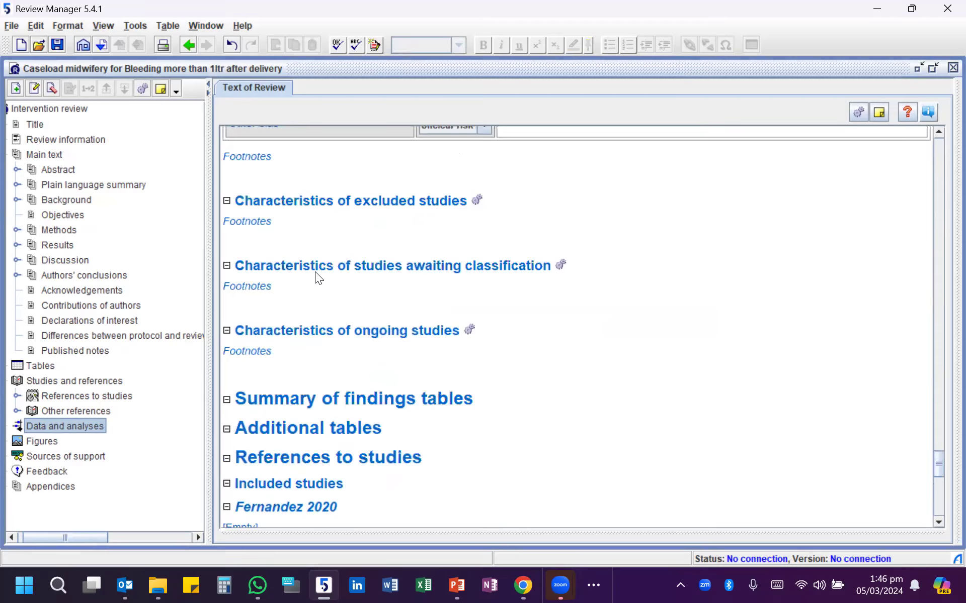
pyautogui.scroll(15, 325, 355)
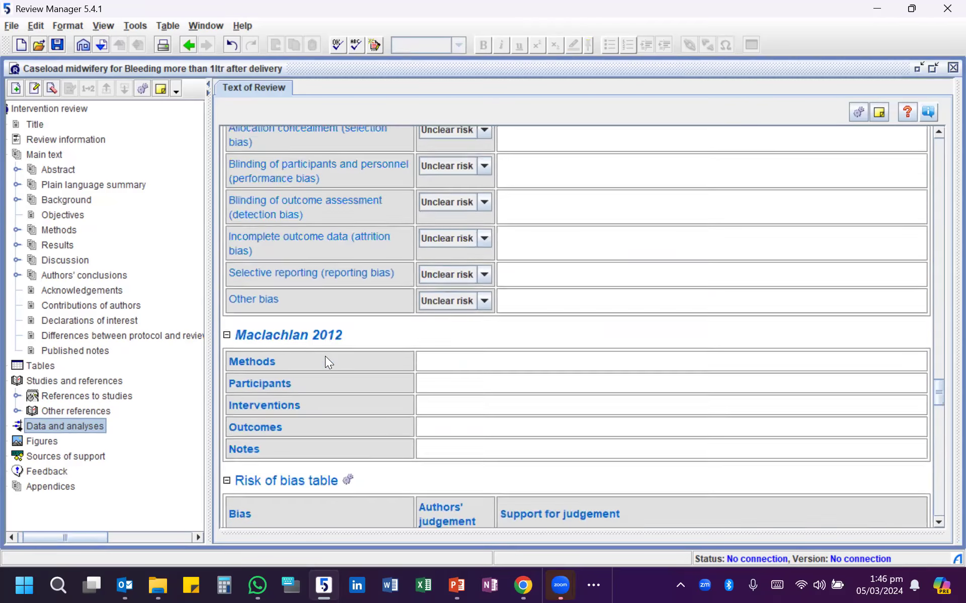
pyautogui.scroll(15, 325, 353)
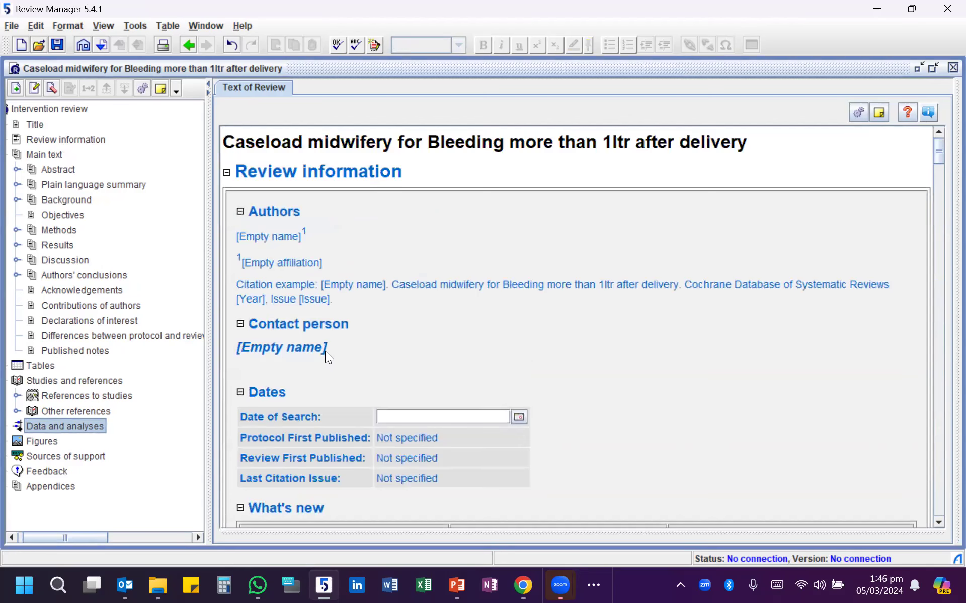
pyautogui.rightClick(57, 424)
pyautogui.click(50, 427)
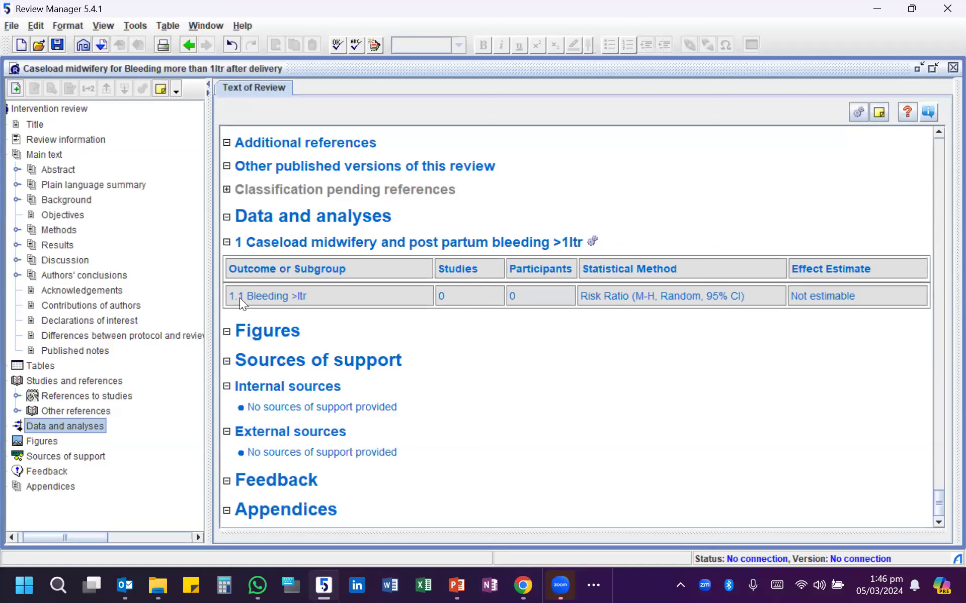
# - Examine the Bleeding >ltr outcome row and the actions available for the comparison and for Data and analyses
pyautogui.doubleClick(284, 297)
pyautogui.click(327, 303)
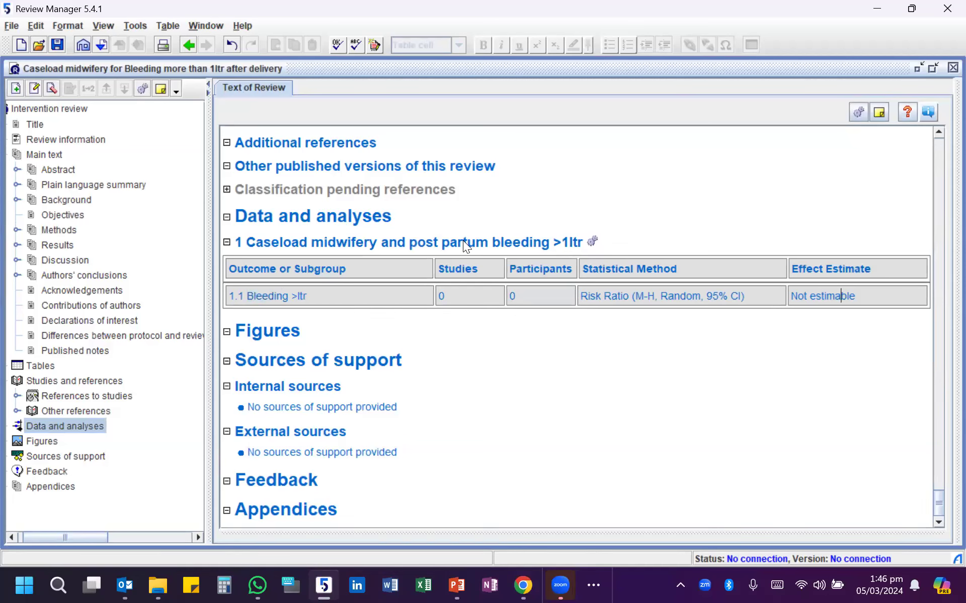
pyautogui.rightClick(427, 243)
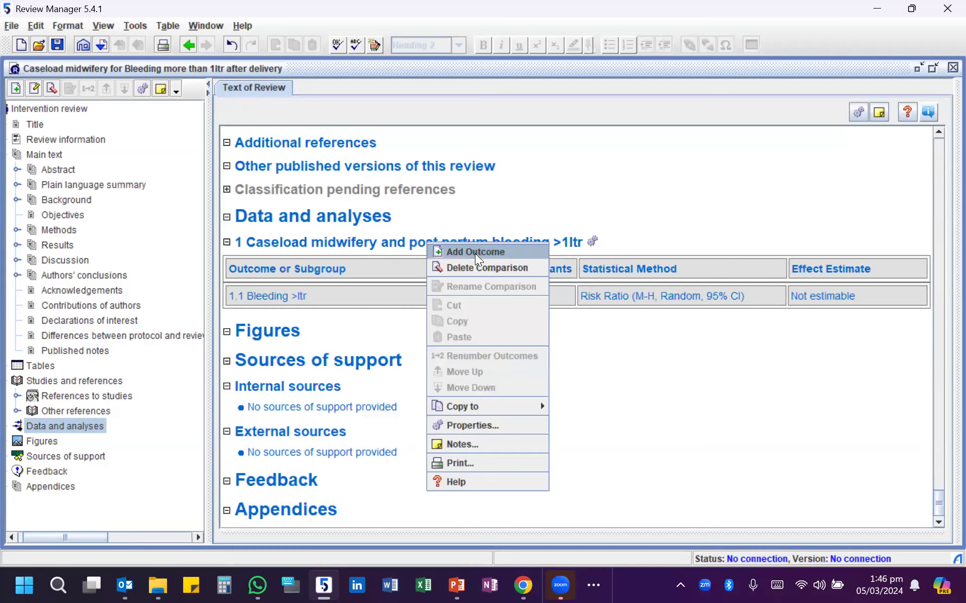
pyautogui.rightClick(61, 421)
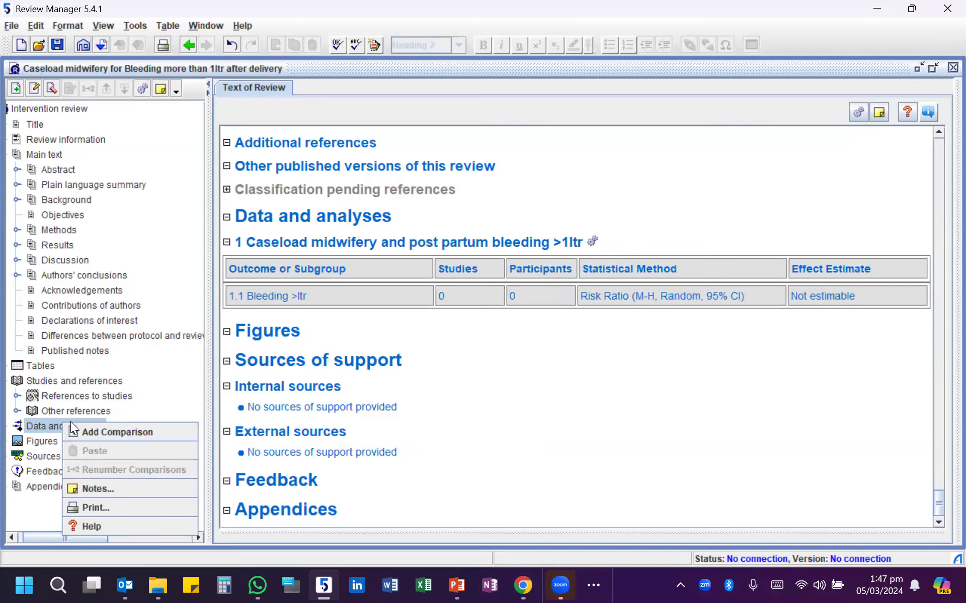
pyautogui.rightClick(372, 242)
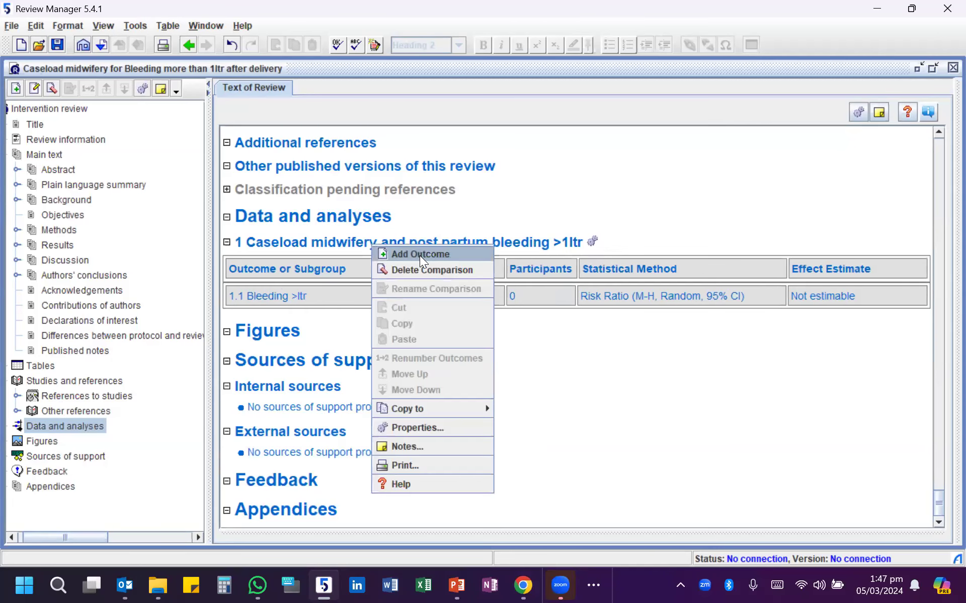
pyautogui.click(315, 244)
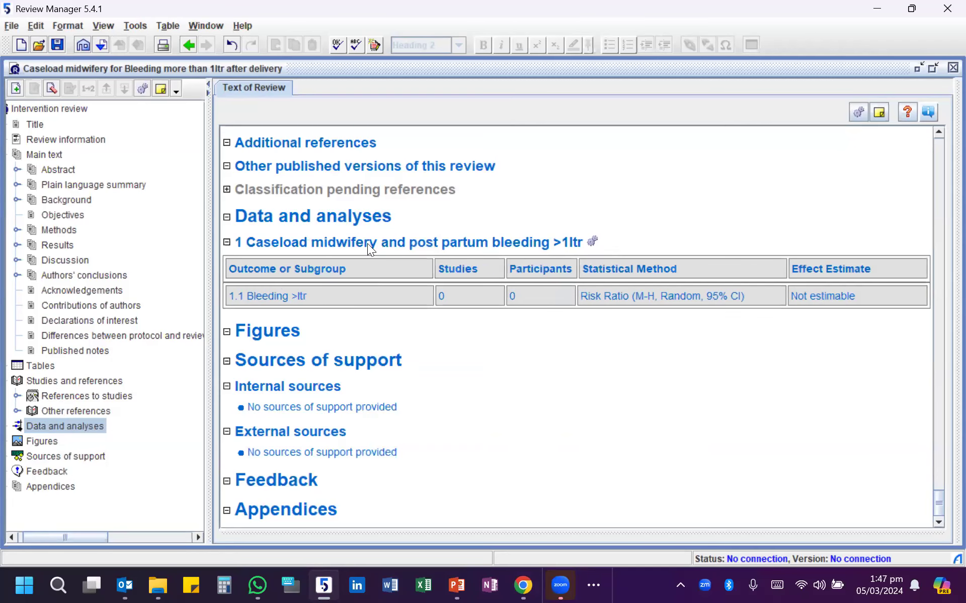
pyautogui.rightClick(416, 242)
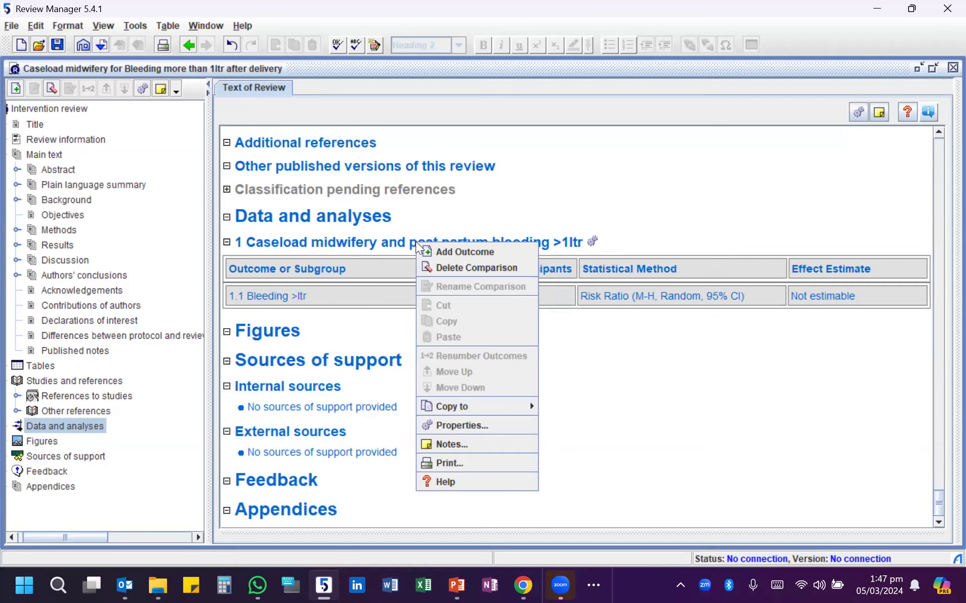
# - Add a default dichotomous outcome to the caseload midwifery comparison and include Fernandez 2020, Maclachlan 2012 and Tracy 2013 in it
pyautogui.click(464, 250)
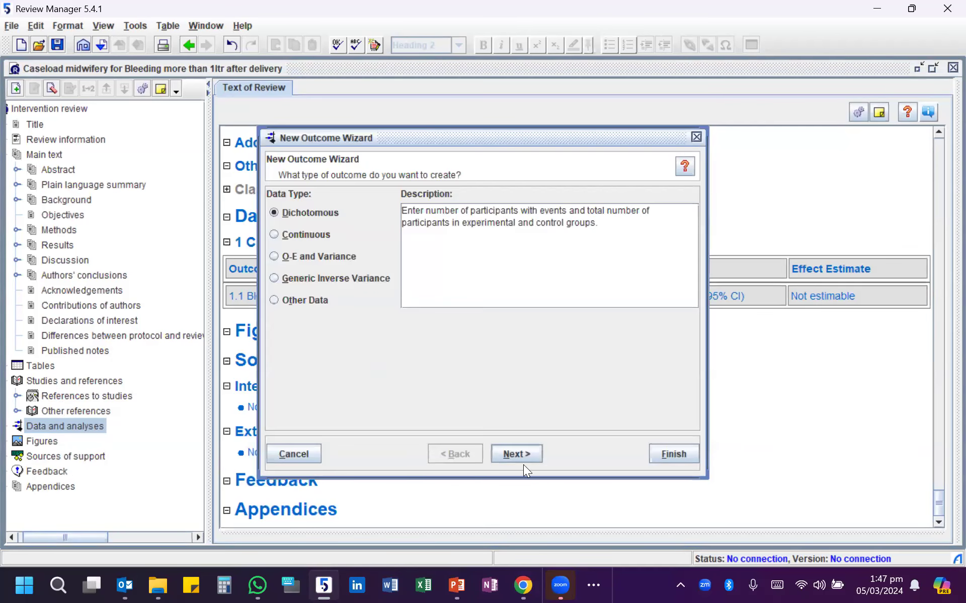
pyautogui.click(674, 455)
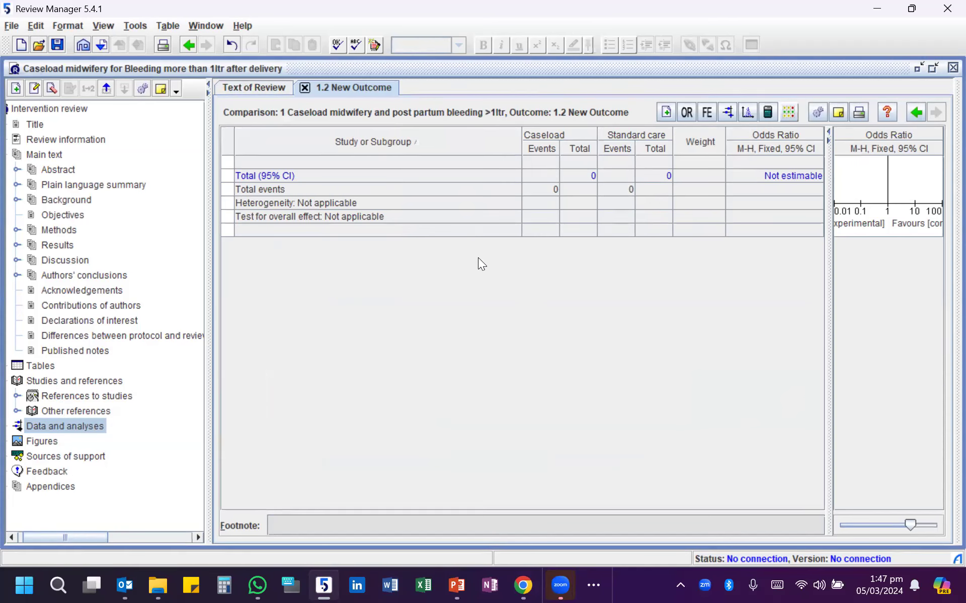
pyautogui.click(665, 113)
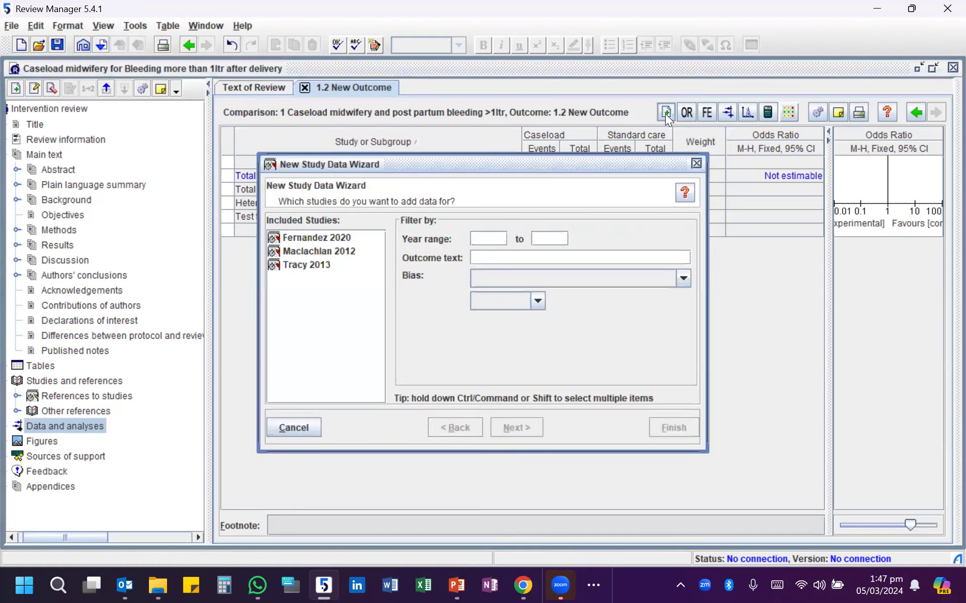
pyautogui.keyDown('ctrl'); pyautogui.click(308, 253); pyautogui.keyUp('ctrl')
pyautogui.keyDown('ctrl'); pyautogui.click(303, 266); pyautogui.keyUp('ctrl')
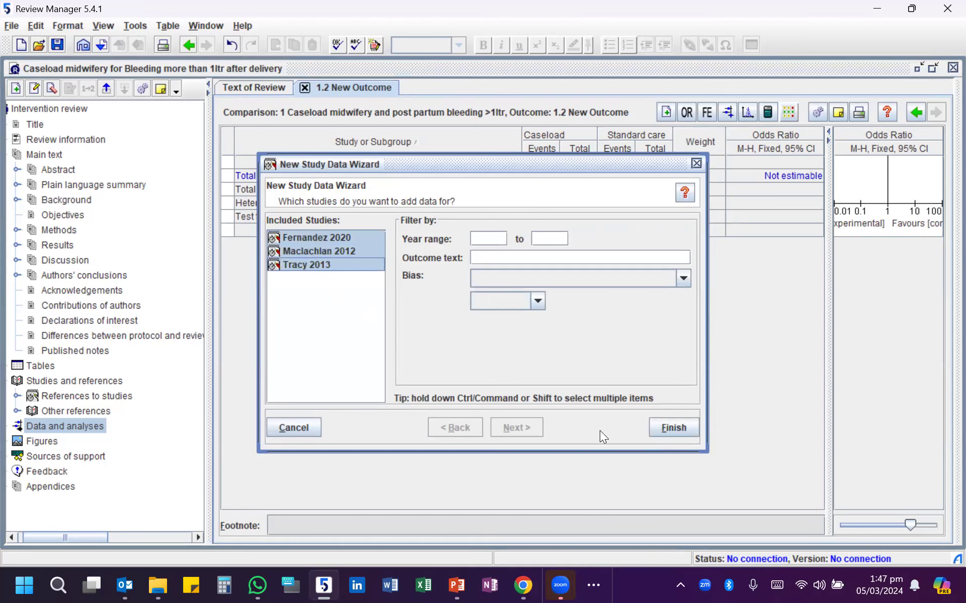
pyautogui.click(670, 428)
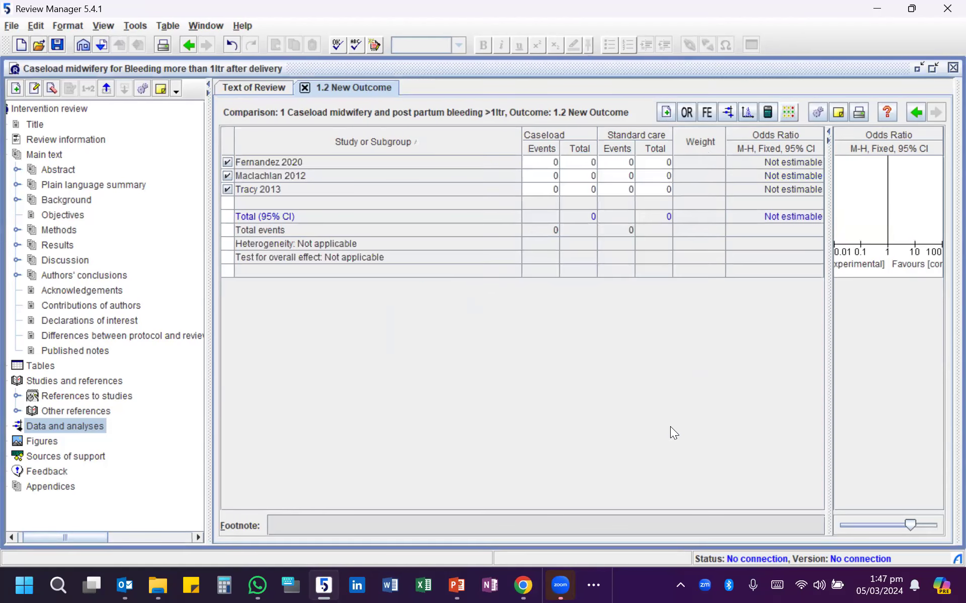
pyautogui.click(265, 168)
pyautogui.click(265, 172)
pyautogui.click(259, 187)
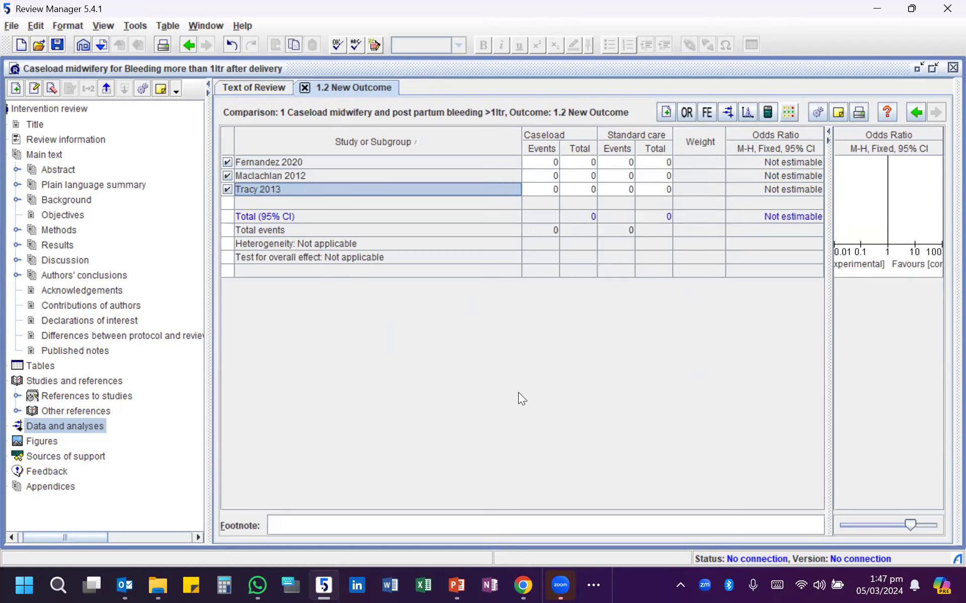
# - Consult the Bleeding >1000 ml table in PowerPoint and enter Fernandez 2020 data: caseload 2 events of 168, standard care 1 of 165
pyautogui.click(546, 165)
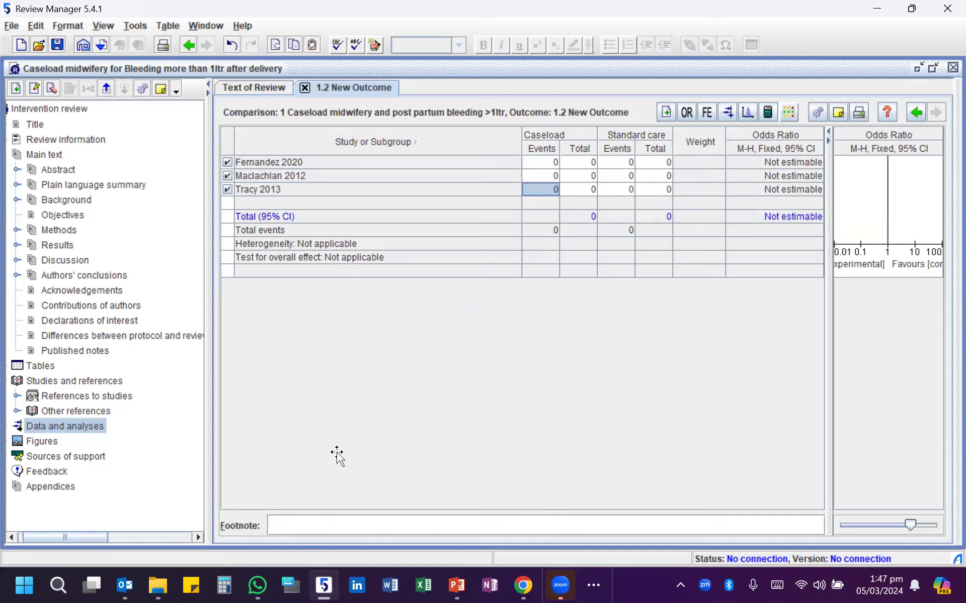
pyautogui.hotkey('alt', 'Tab')
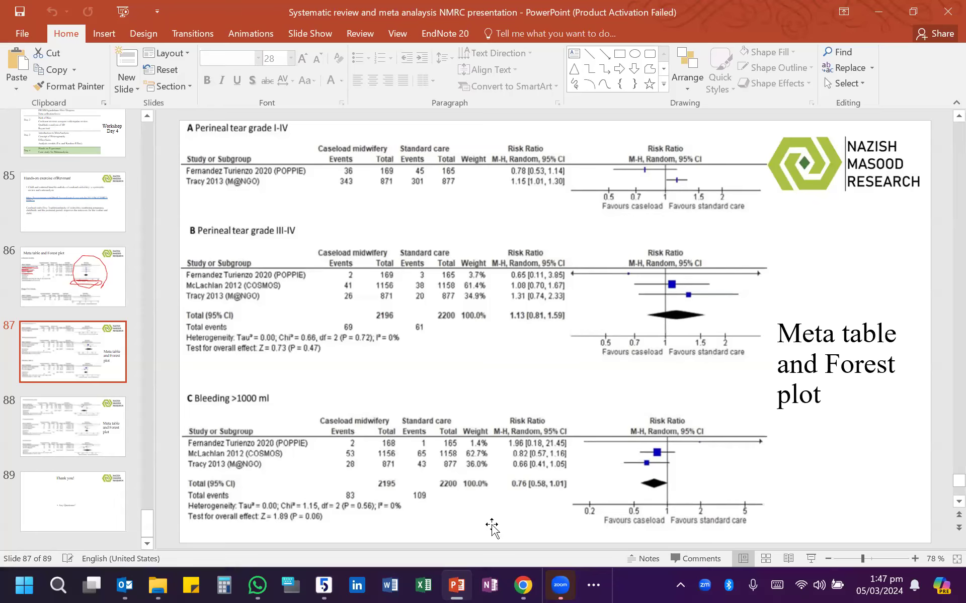
pyautogui.moveTo(460, 585)
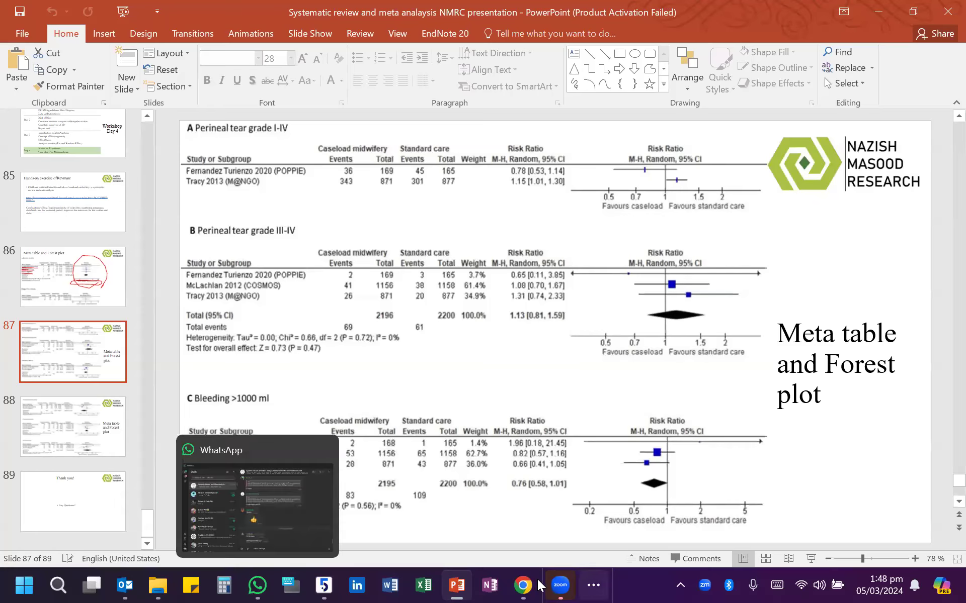
pyautogui.click(336, 585)
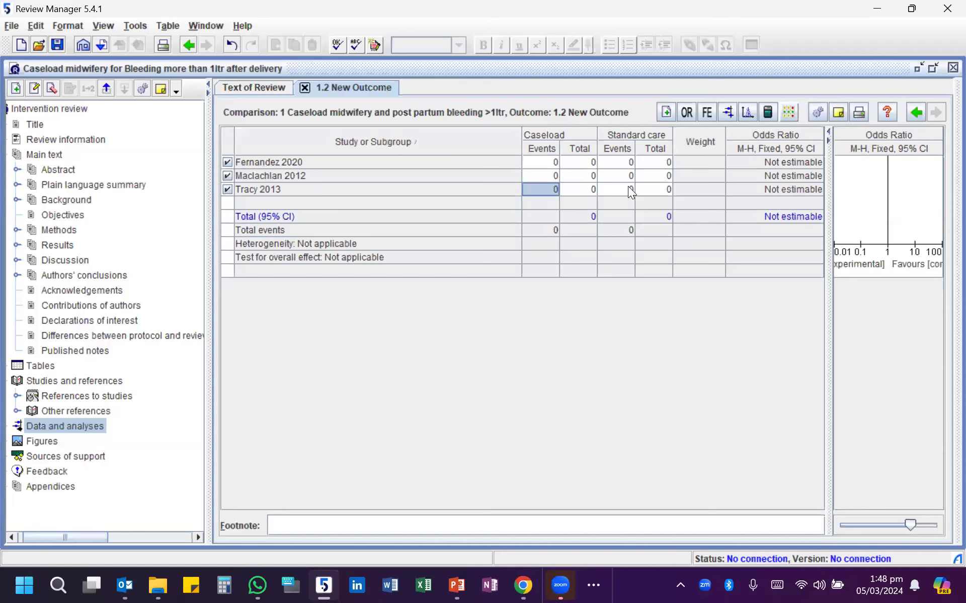
pyautogui.click(550, 165)
pyautogui.write('2')
pyautogui.click(590, 164)
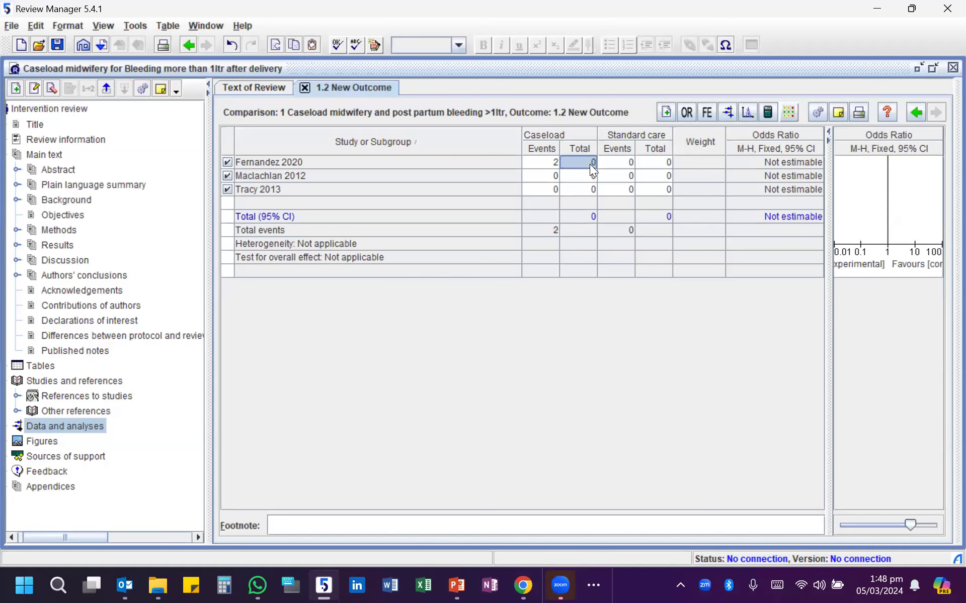
pyautogui.write('168')
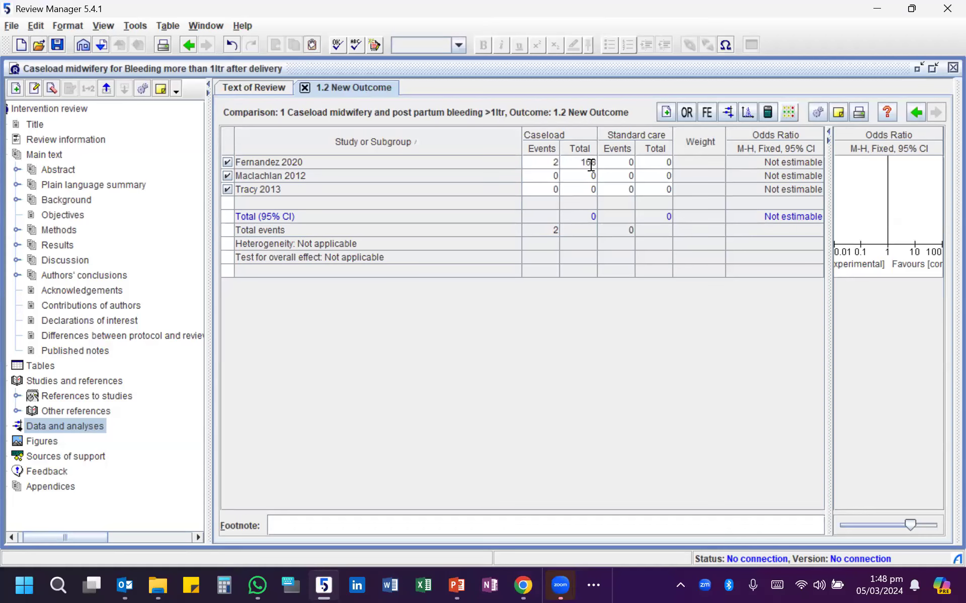
pyautogui.press('Tab')
pyautogui.write('1')
pyautogui.press('Tab')
pyautogui.write('165')
# - Check the PowerPoint table again and enter the caseload data for Maclachlan 2012: 53 events, total 1156
pyautogui.hotkey('alt', 'Tab')
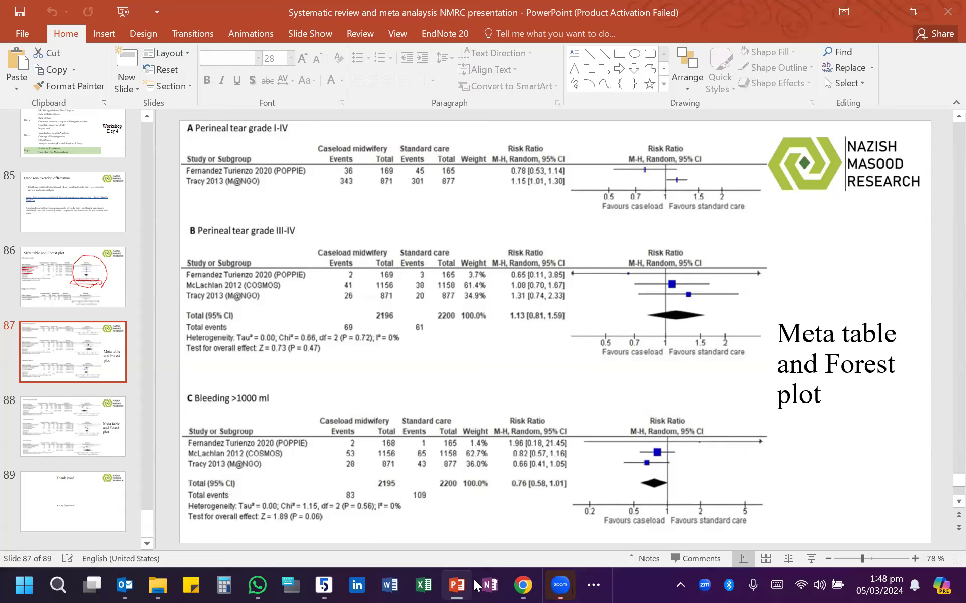
pyautogui.moveTo(256, 586)
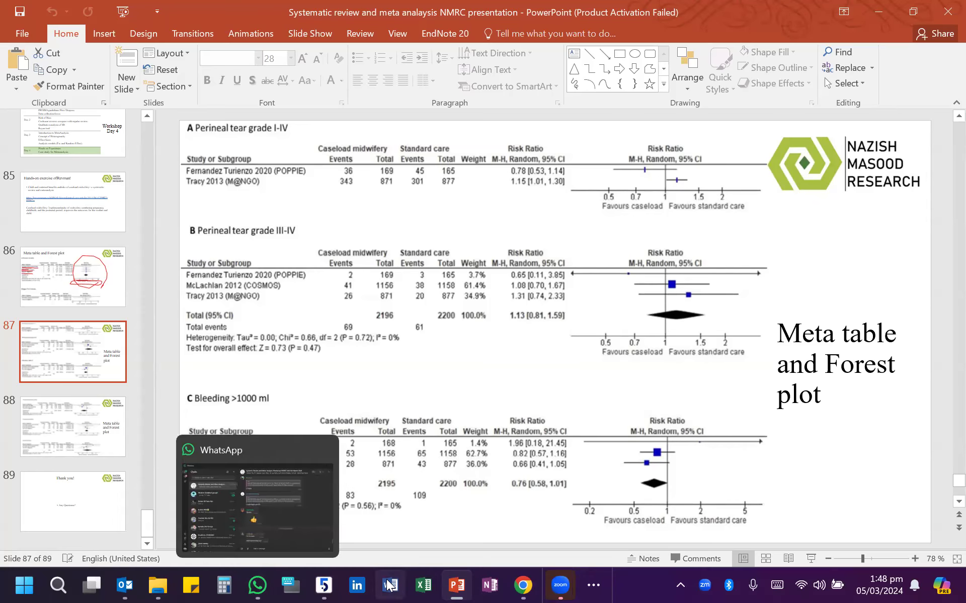
pyautogui.click(322, 584)
pyautogui.click(548, 176)
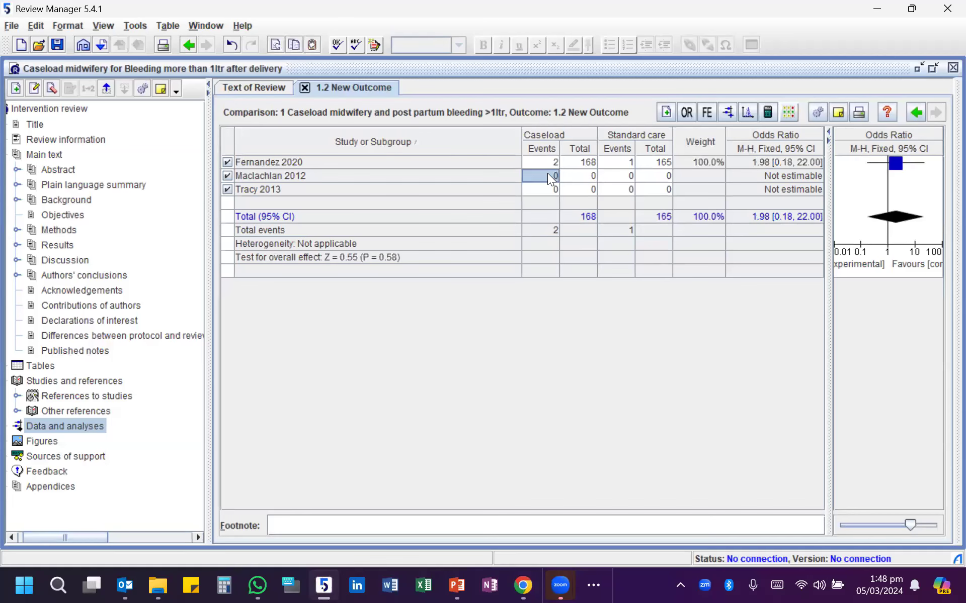
pyautogui.write('53')
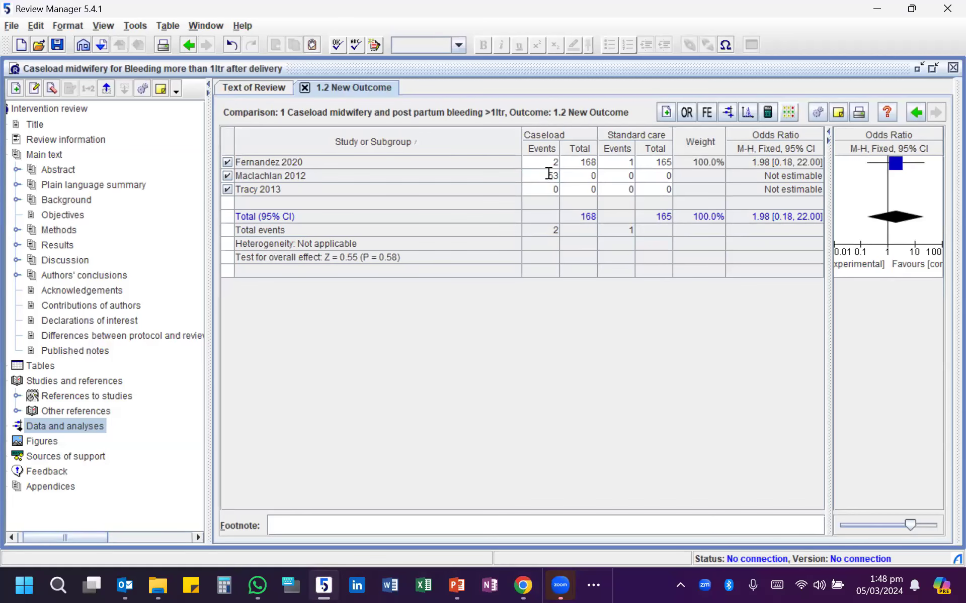
pyautogui.click(569, 177)
pyautogui.write('1156')
# - Recheck the PowerPoint slide and enter the standard care data for Maclachlan 2012: 65 events, total 1158
pyautogui.click(460, 585)
pyautogui.click(460, 585)
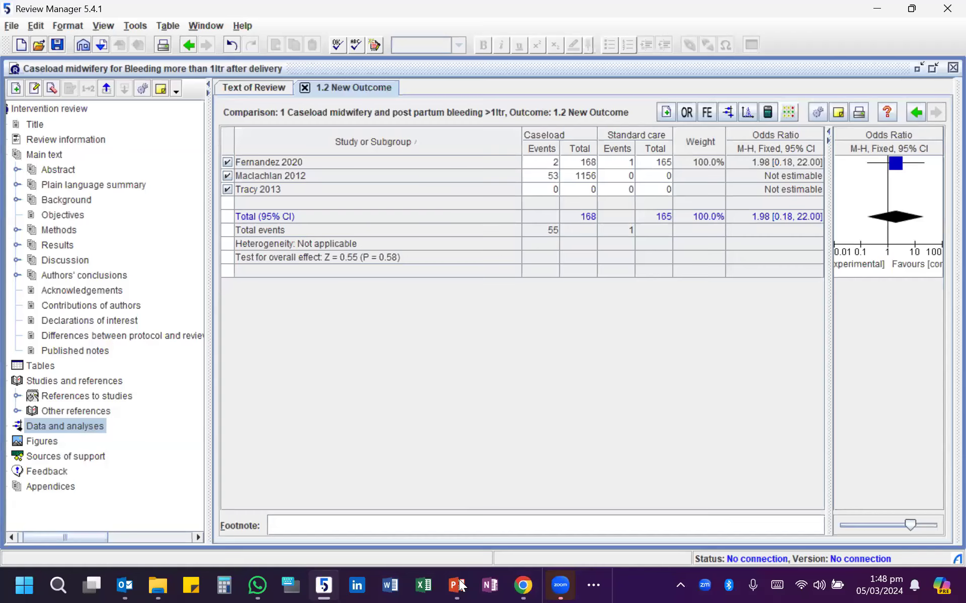
pyautogui.click(629, 180)
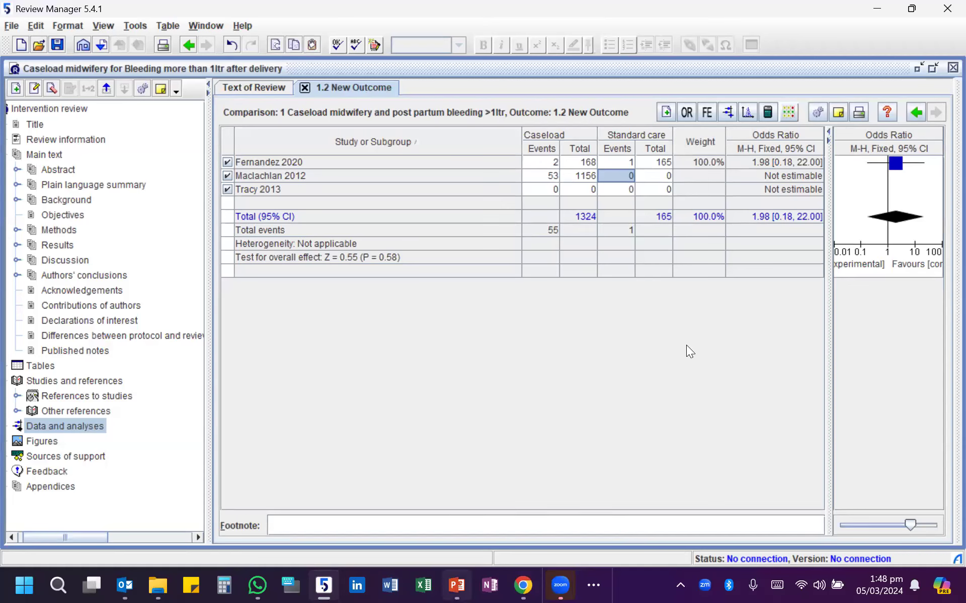
pyautogui.write('65')
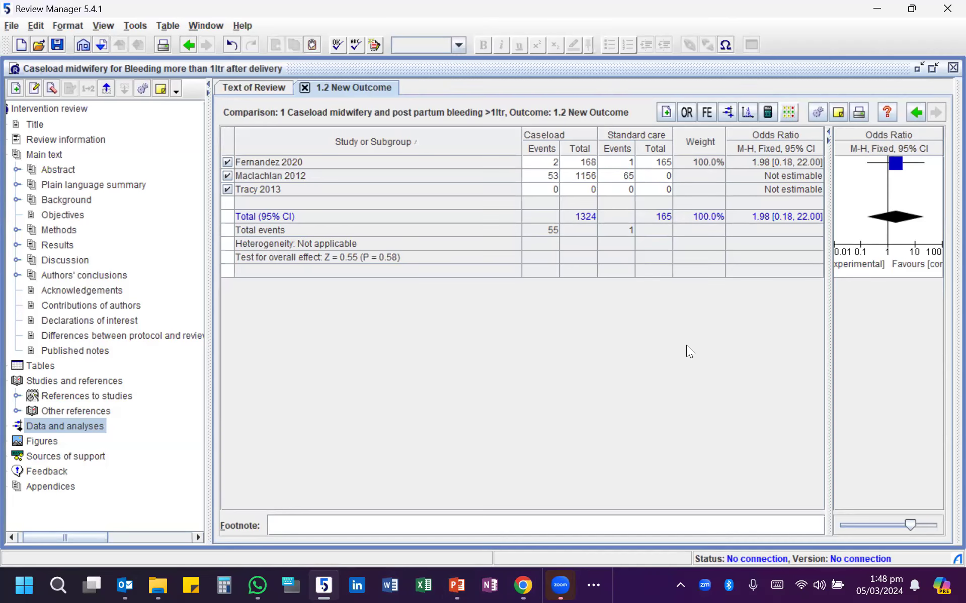
pyautogui.click(657, 176)
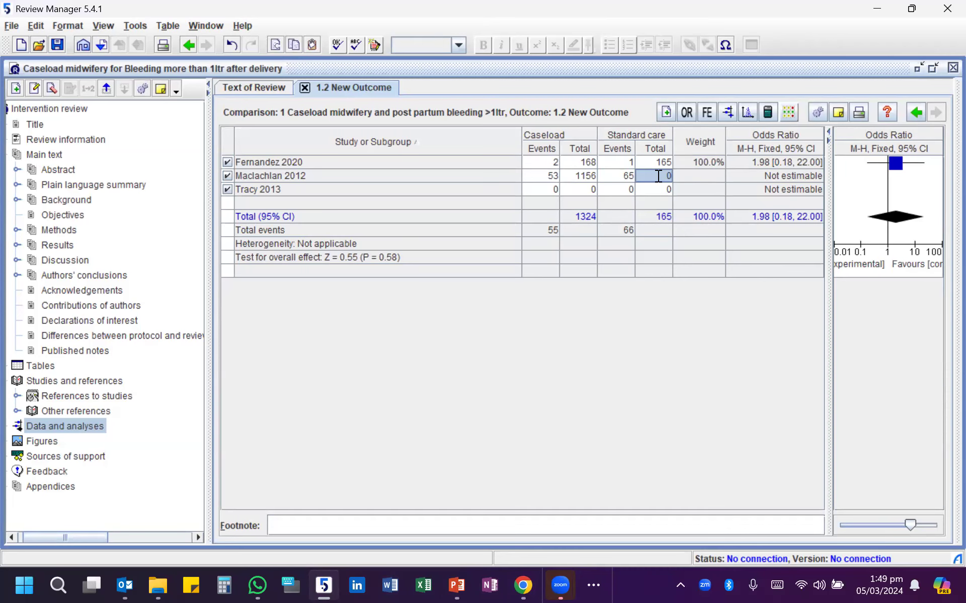
pyautogui.write('1158')
pyautogui.click(576, 107)
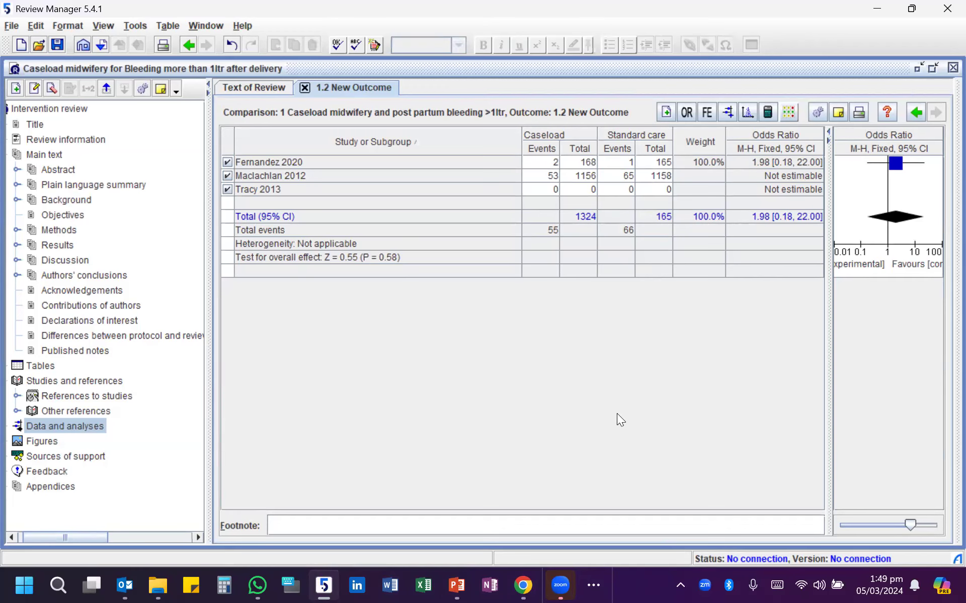
pyautogui.moveTo(560, 585)
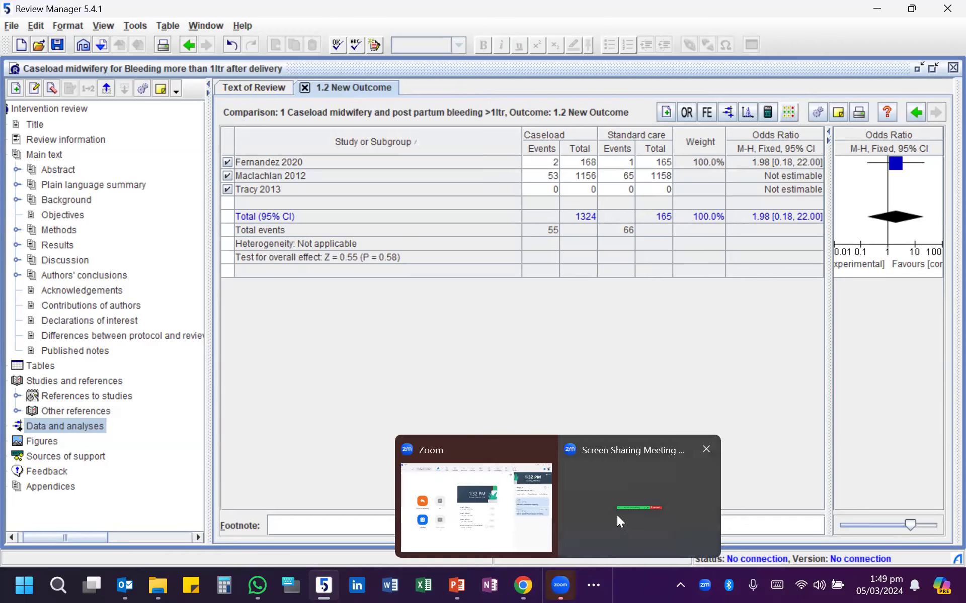
pyautogui.click(613, 503)
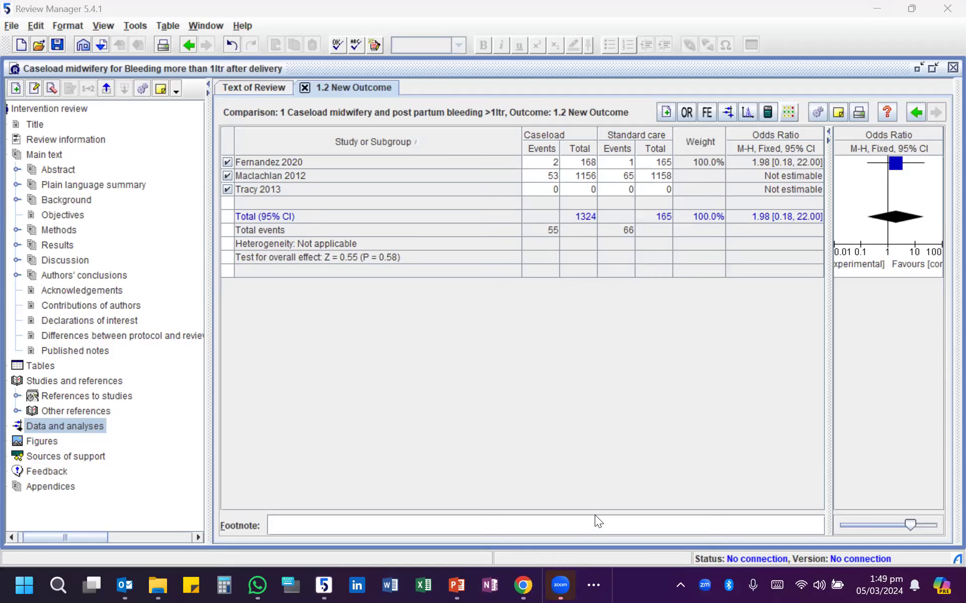
pyautogui.moveTo(514, 577)
pyautogui.click(603, 510)
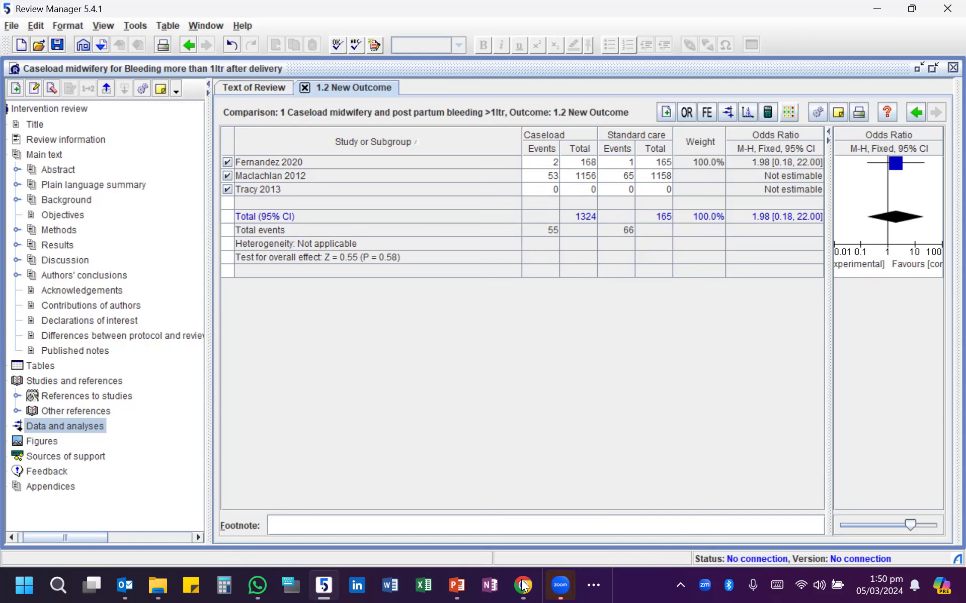
pyautogui.click(327, 586)
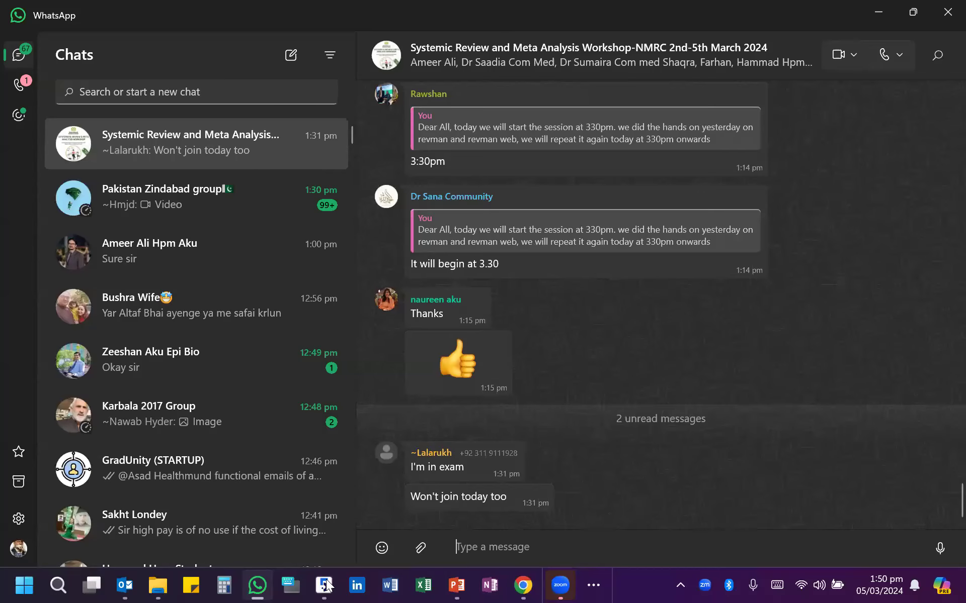
pyautogui.click(327, 586)
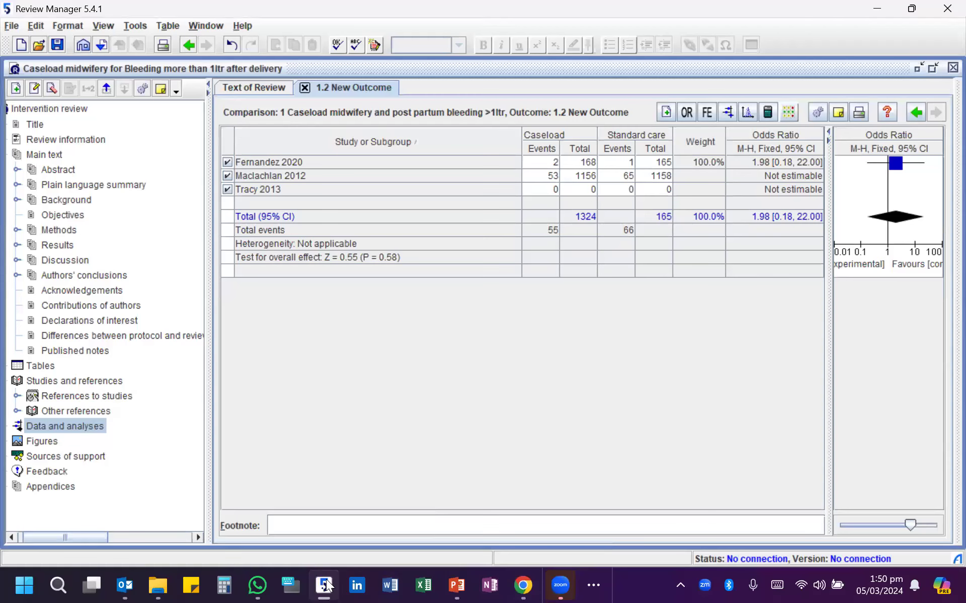
# - Look up Tracy 2013 on the PowerPoint slide and enter its caseload data: 28 events, total 871
pyautogui.click(467, 586)
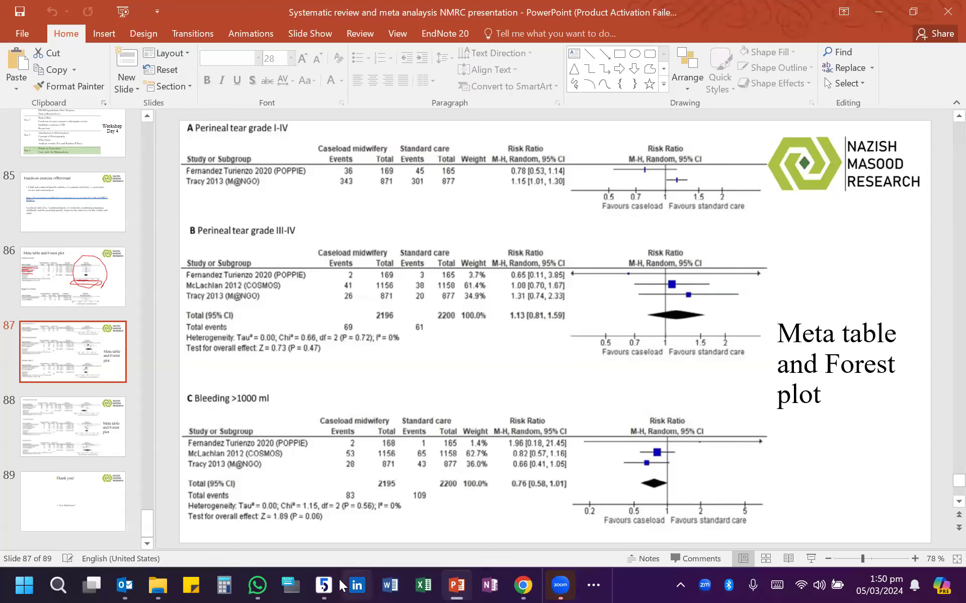
pyautogui.click(326, 586)
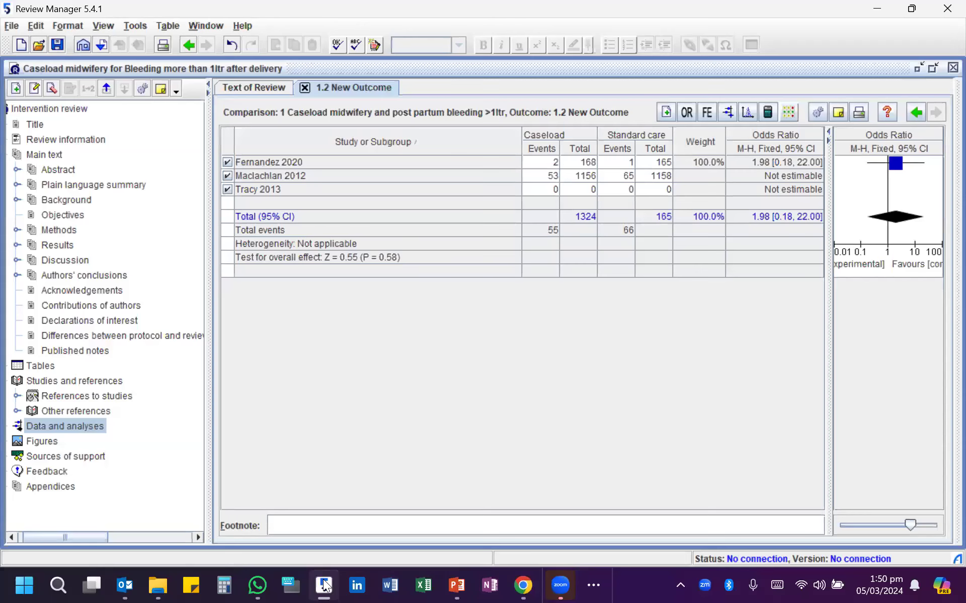
pyautogui.click(545, 189)
pyautogui.write('28')
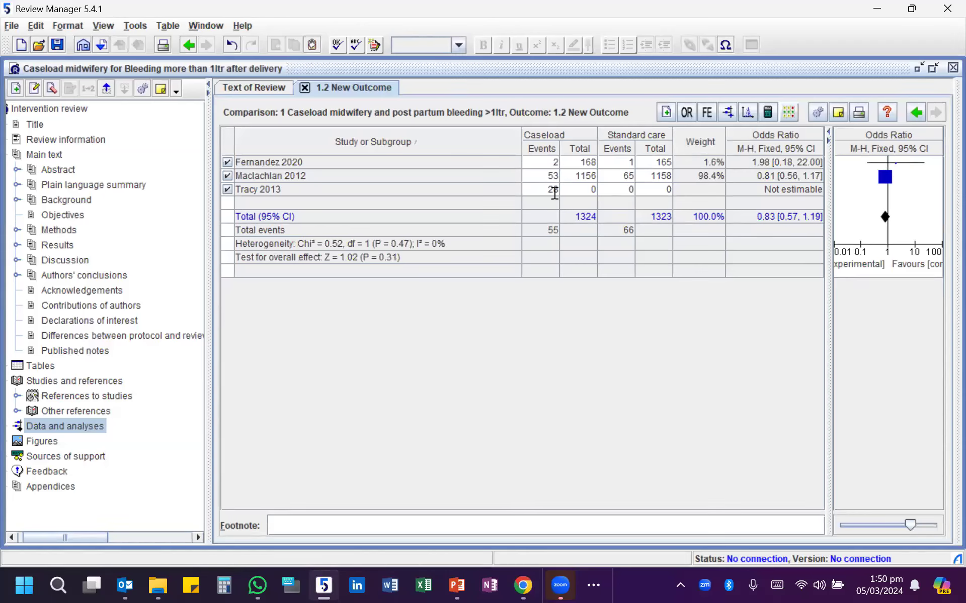
pyautogui.click(581, 189)
pyautogui.write('871')
# - Recheck the PowerPoint slide and enter the standard care data for Tracy 2013: 43 events, total 877
pyautogui.click(459, 585)
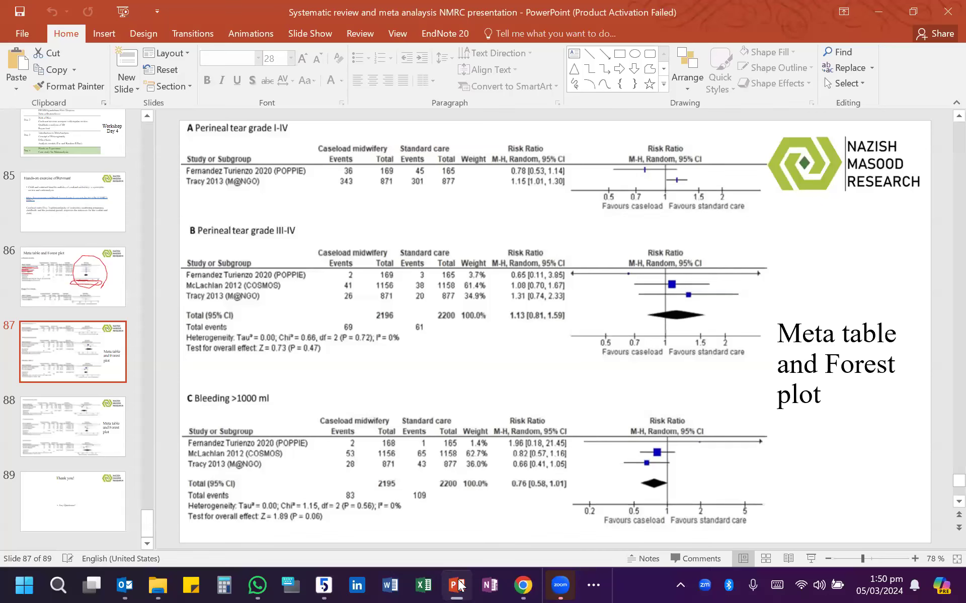
pyautogui.click(458, 586)
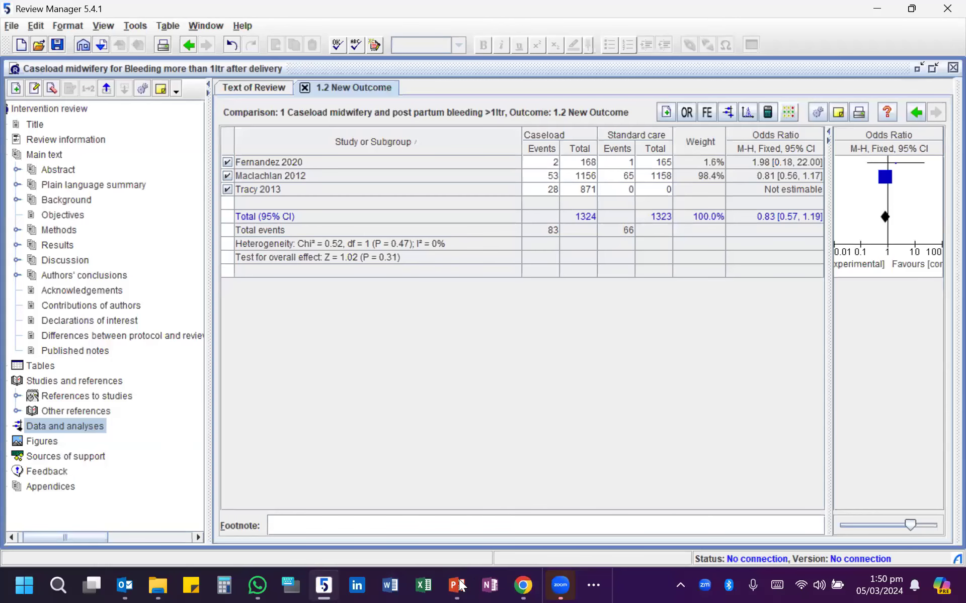
pyautogui.click(614, 190)
pyautogui.write('43')
pyautogui.click(659, 190)
pyautogui.write('877')
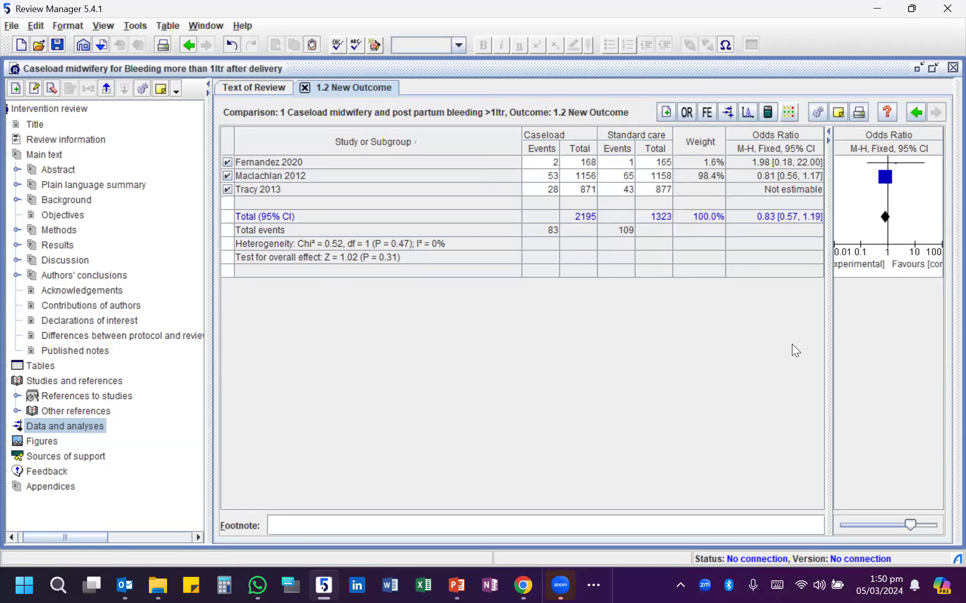
# - Switch the effect measure from odds ratio to risk ratio and open the forest plot of the new outcome
pyautogui.moveTo(828, 311); pyautogui.dragTo(784, 317)
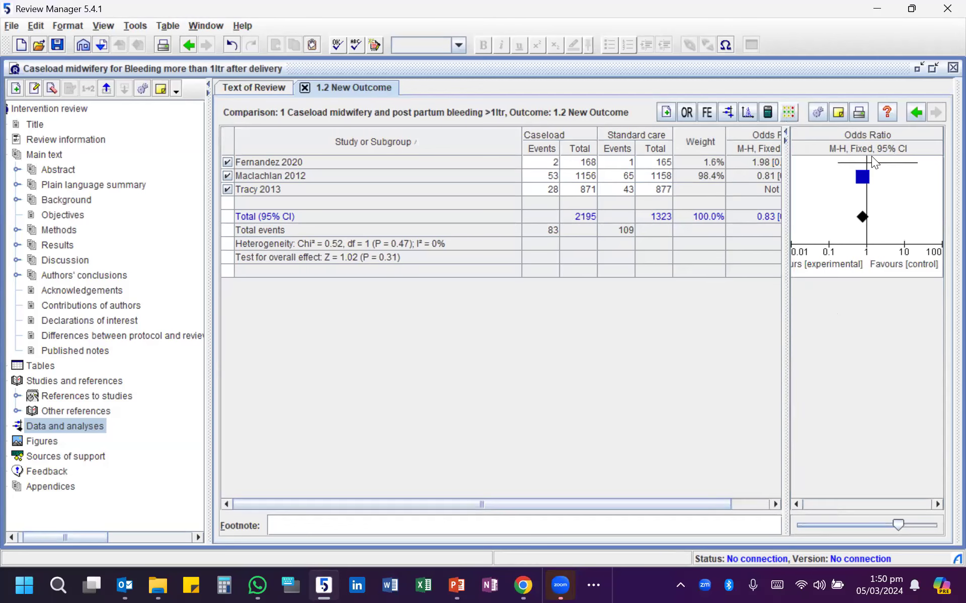
pyautogui.click(687, 113)
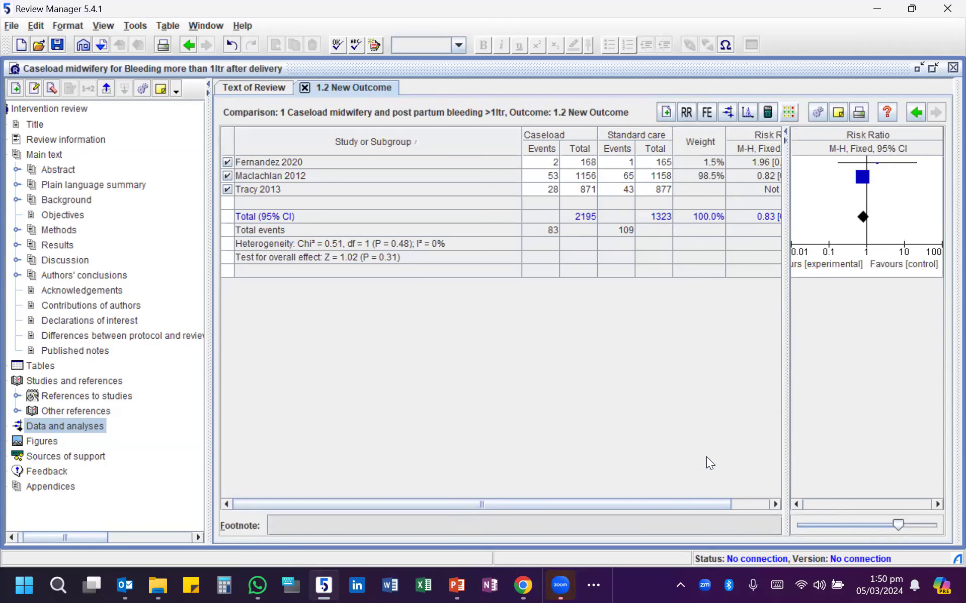
pyautogui.click(748, 111)
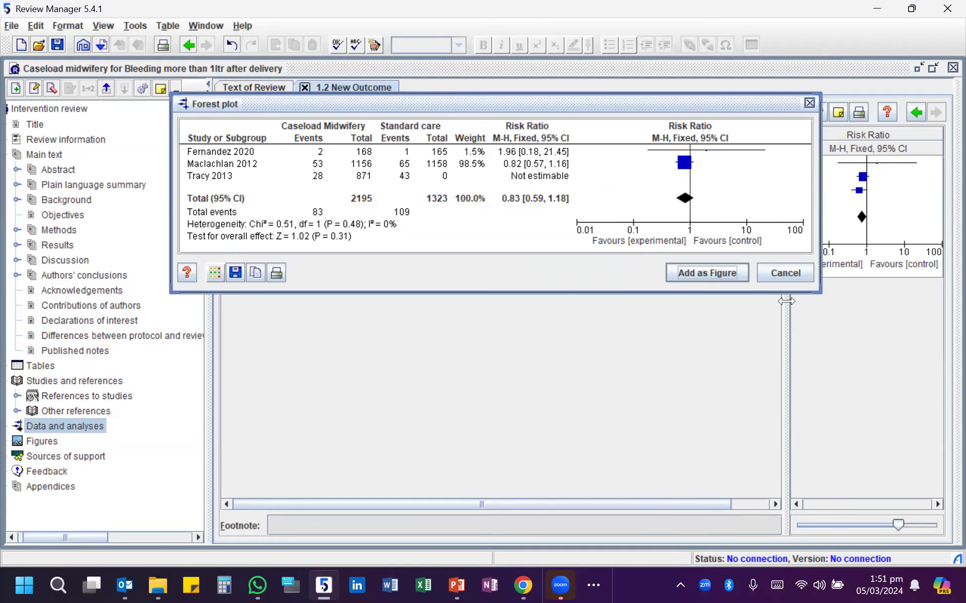
# - Commit the Tracy 2013 standard care total and regenerate the outcome's forest plot
pyautogui.click(791, 271)
pyautogui.click(656, 190)
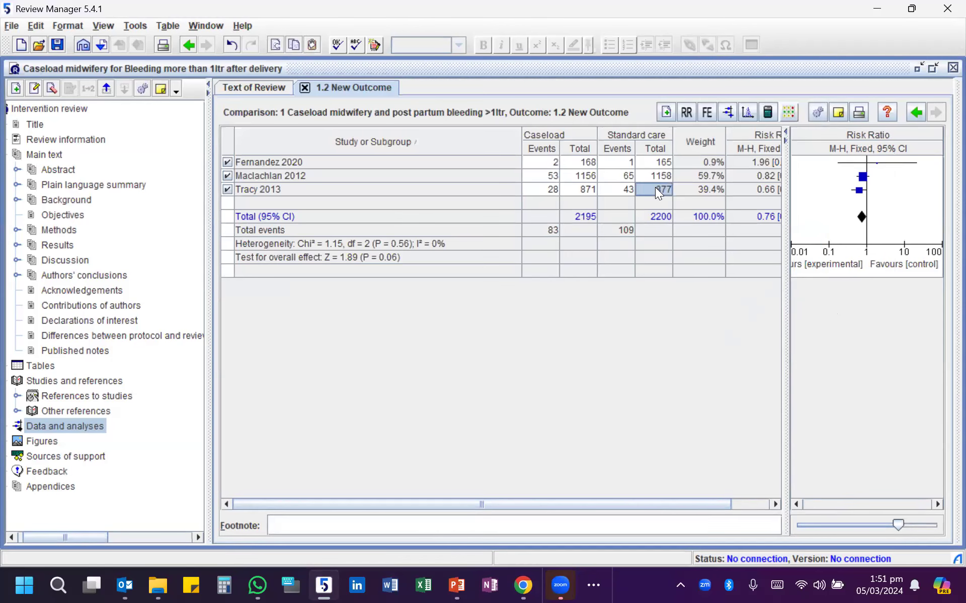
pyautogui.click(629, 202)
pyautogui.click(651, 201)
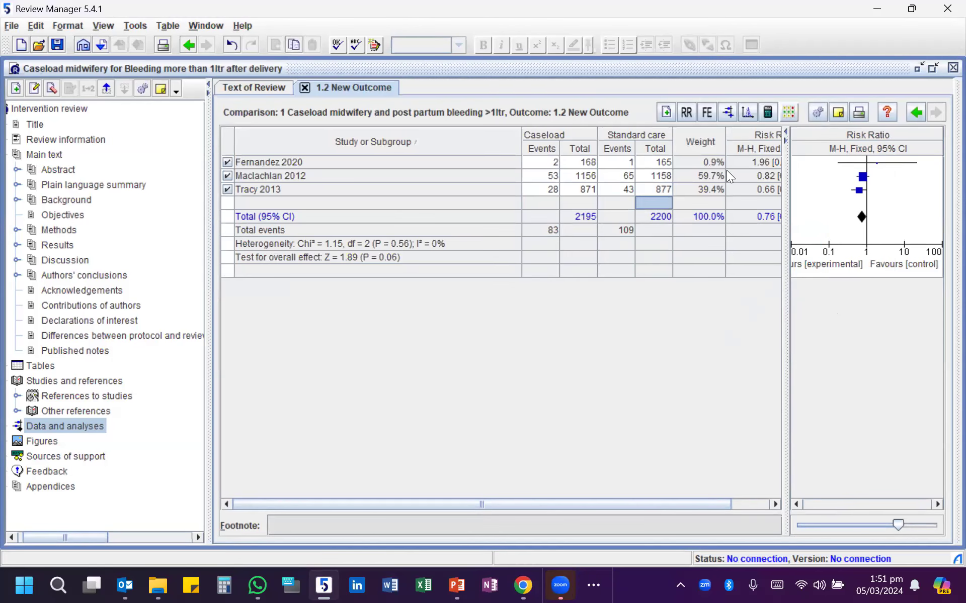
pyautogui.click(727, 113)
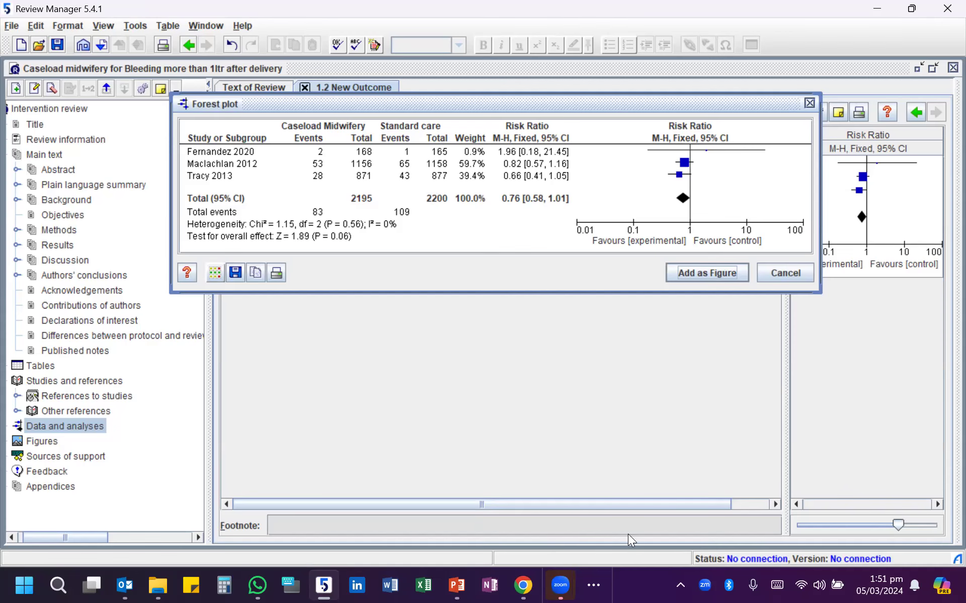
pyautogui.moveTo(477, 104); pyautogui.dragTo(588, 61)
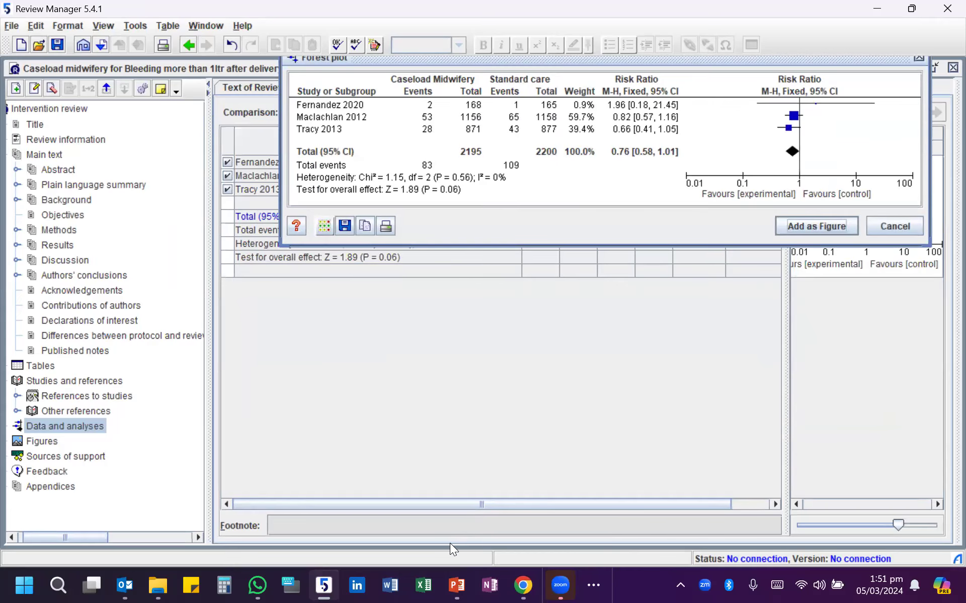
# - Switch to the PowerPoint slide and resize its window over Review Manager to check the published Bleeding >1000 ml plot
pyautogui.click(456, 585)
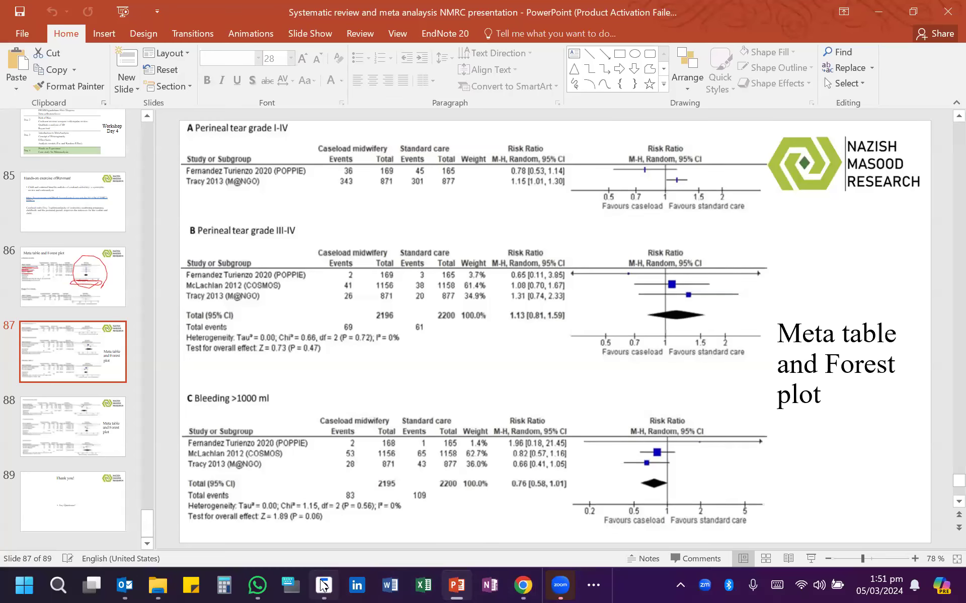
pyautogui.click(913, 12)
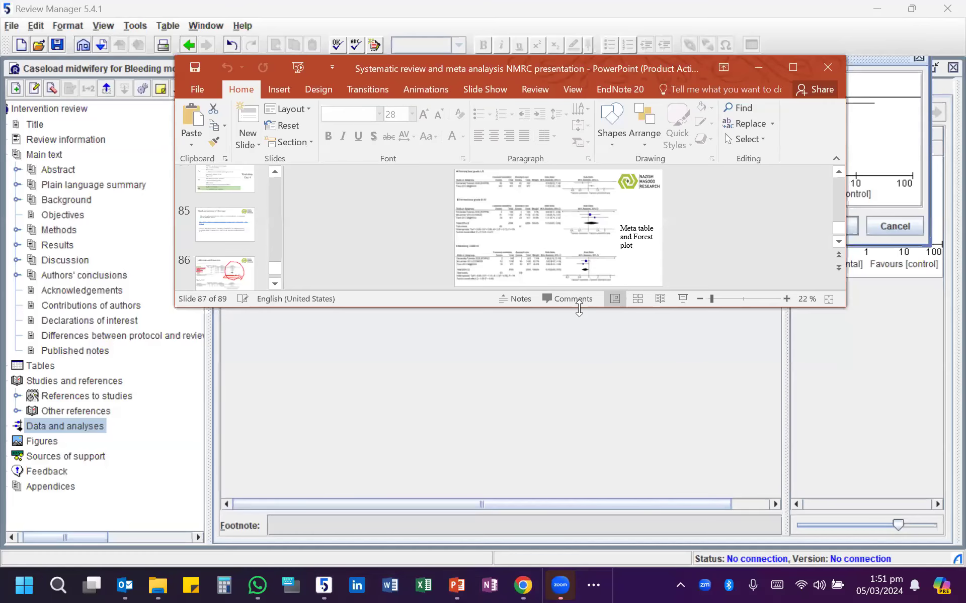
pyautogui.moveTo(579, 309); pyautogui.dragTo(579, 486)
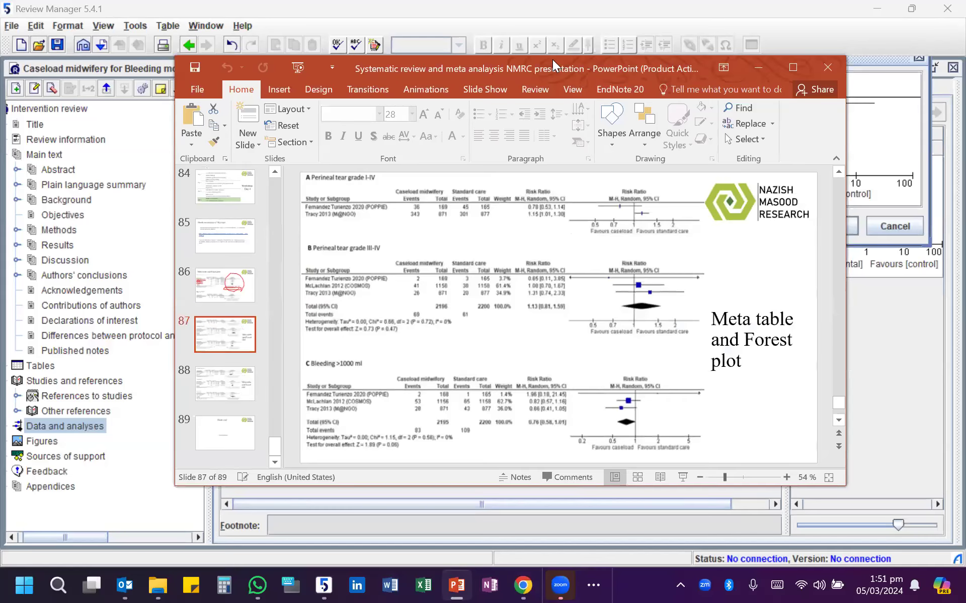
pyautogui.click(845, 112)
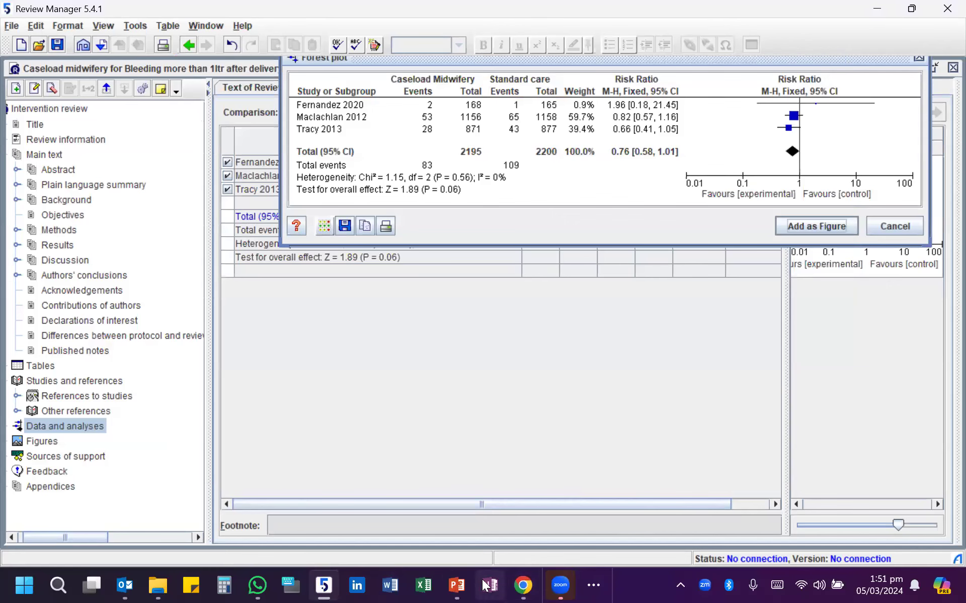
pyautogui.click(459, 585)
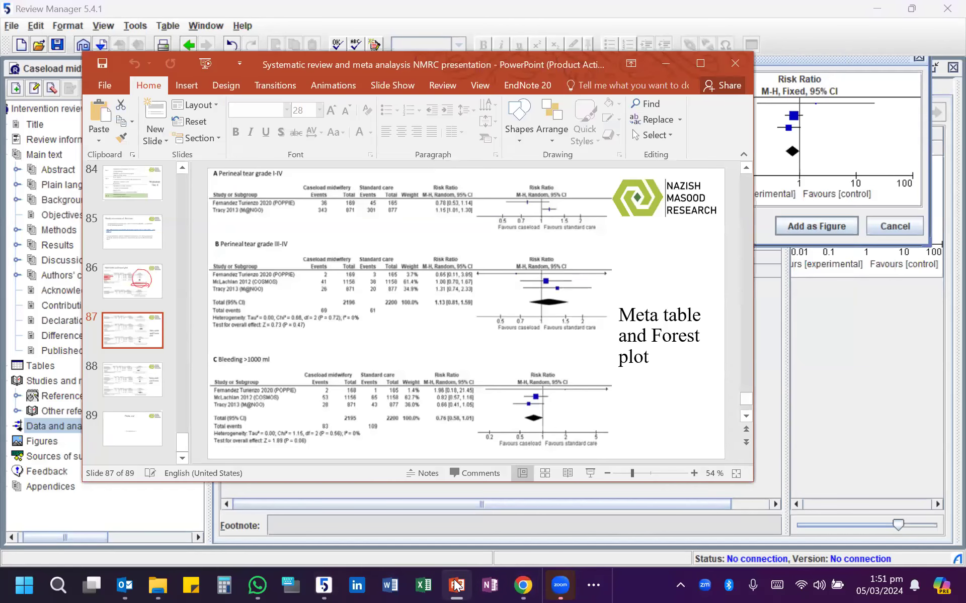
pyautogui.click(802, 196)
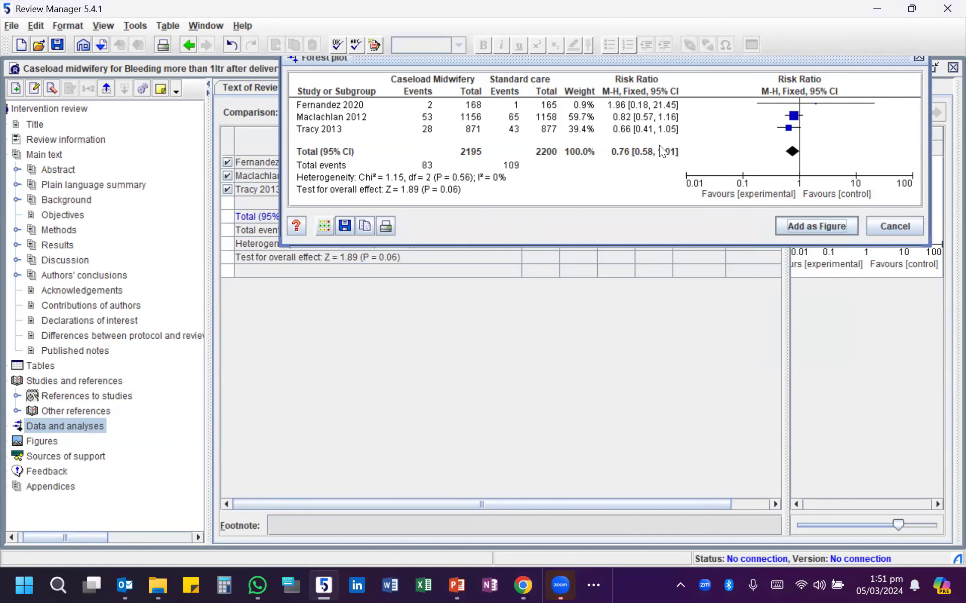
# - Arrange the forest plot below the PowerPoint window, compare it with the published Bleeding >1000 ml plot, and close it
pyautogui.moveTo(755, 60); pyautogui.dragTo(724, 353)
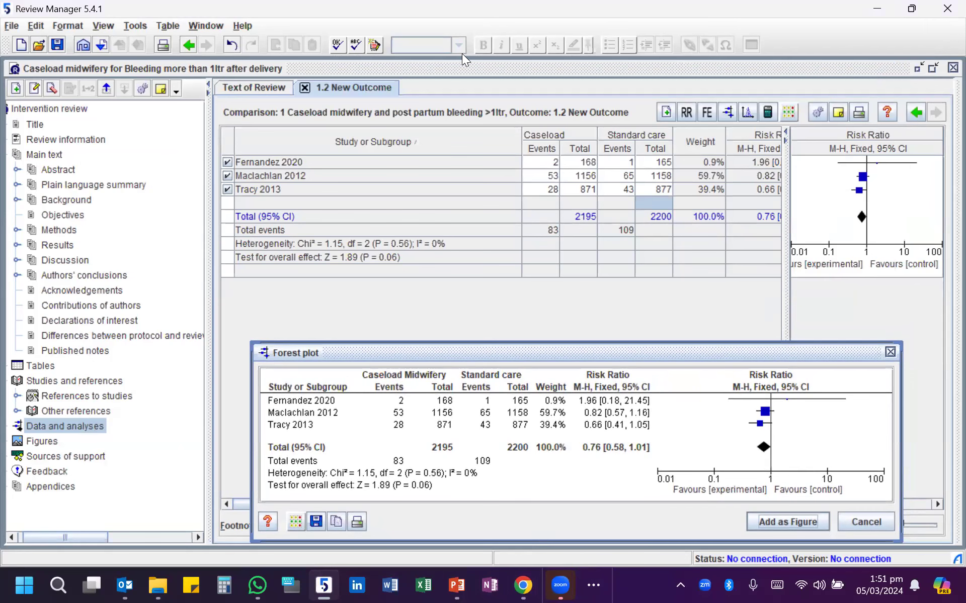
pyautogui.click(456, 585)
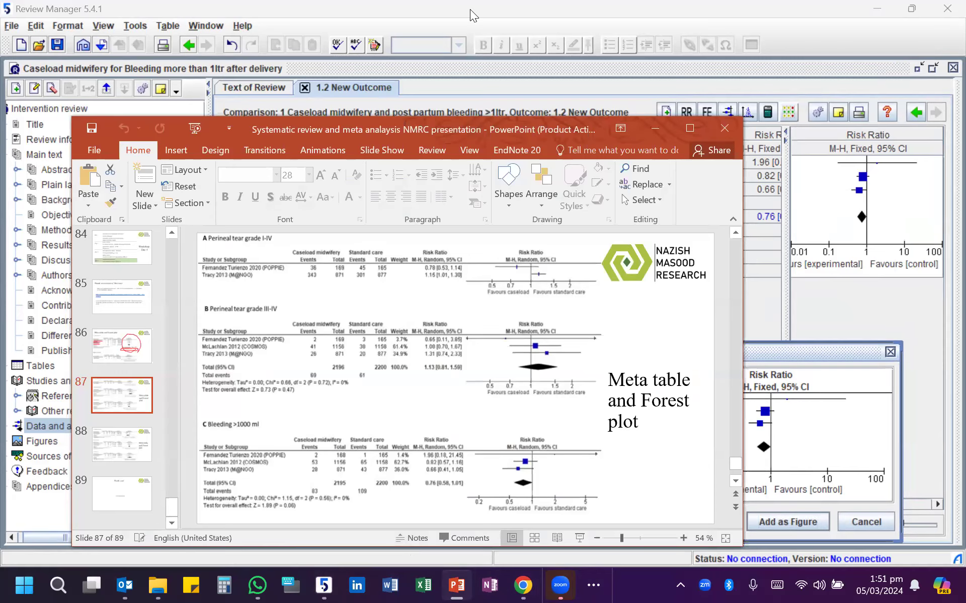
pyautogui.moveTo(425, 124); pyautogui.dragTo(471, 10)
pyautogui.scroll(3, 786, 192)
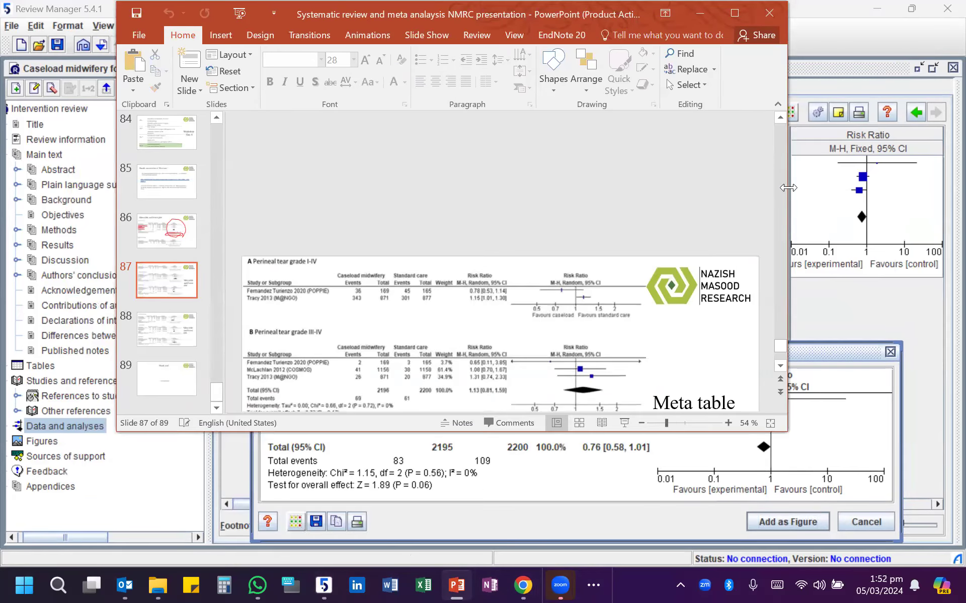
pyautogui.moveTo(788, 188); pyautogui.dragTo(711, 188)
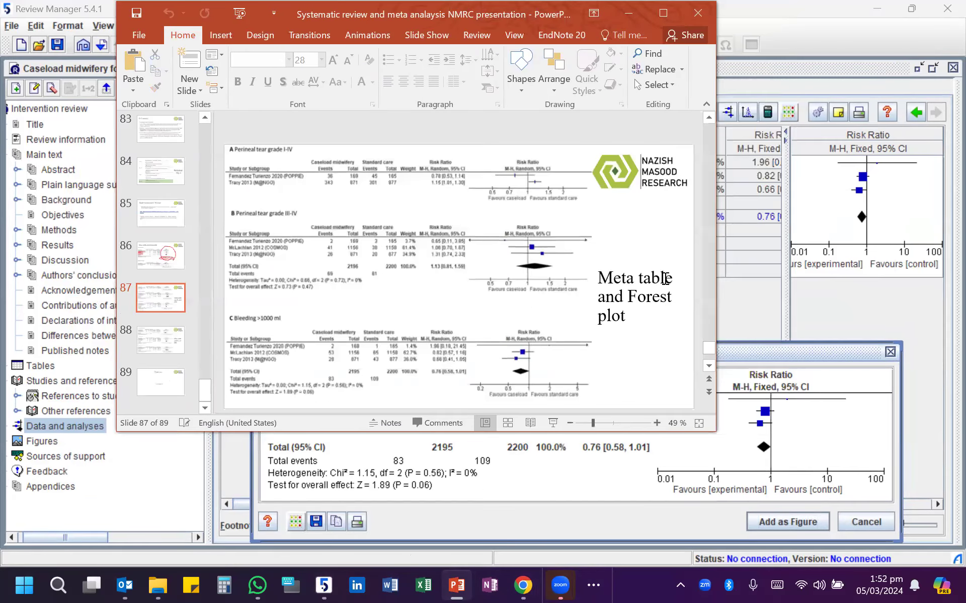
pyautogui.click(759, 356)
pyautogui.moveTo(759, 356); pyautogui.dragTo(761, 356)
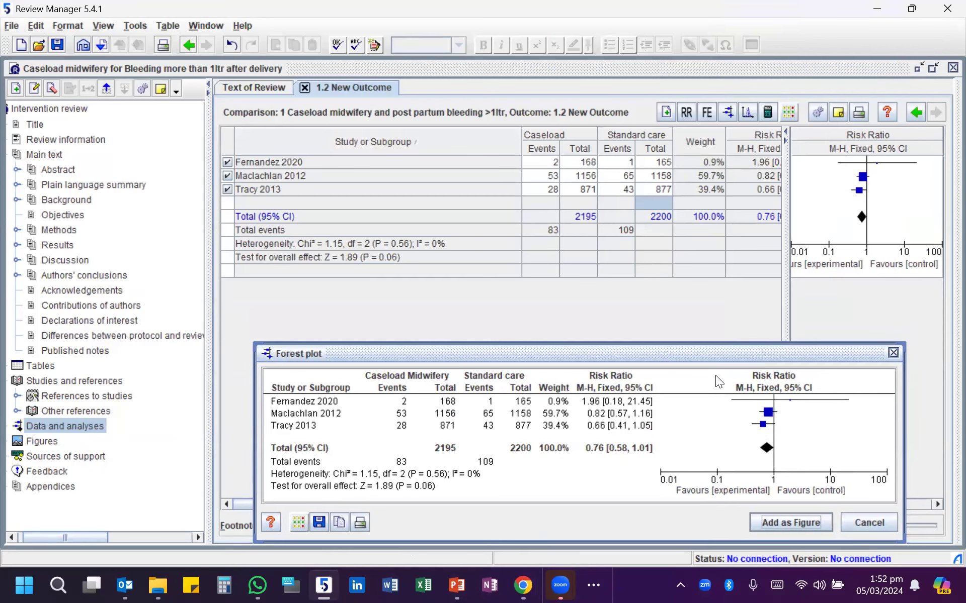
pyautogui.moveTo(562, 584)
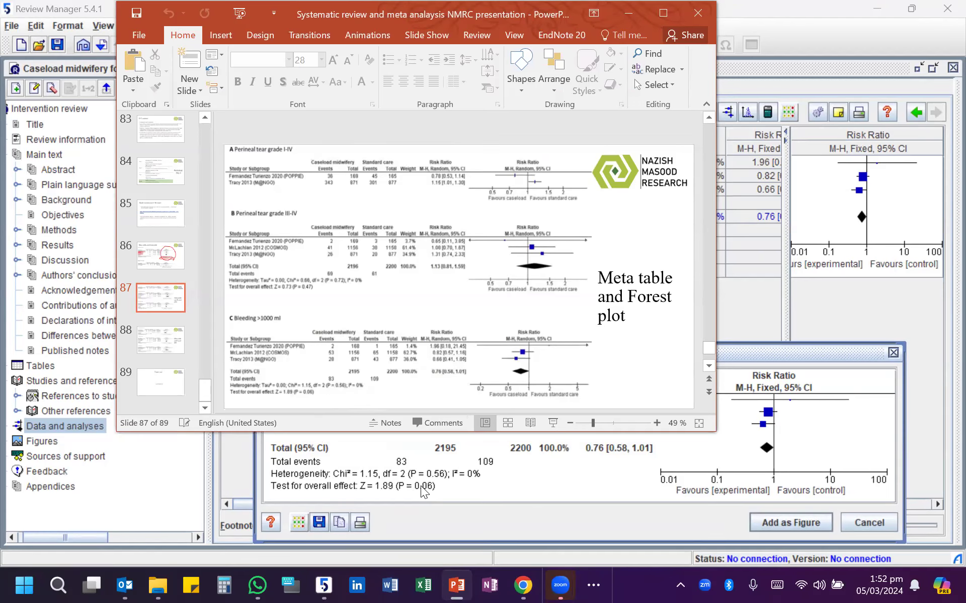
pyautogui.click(827, 420)
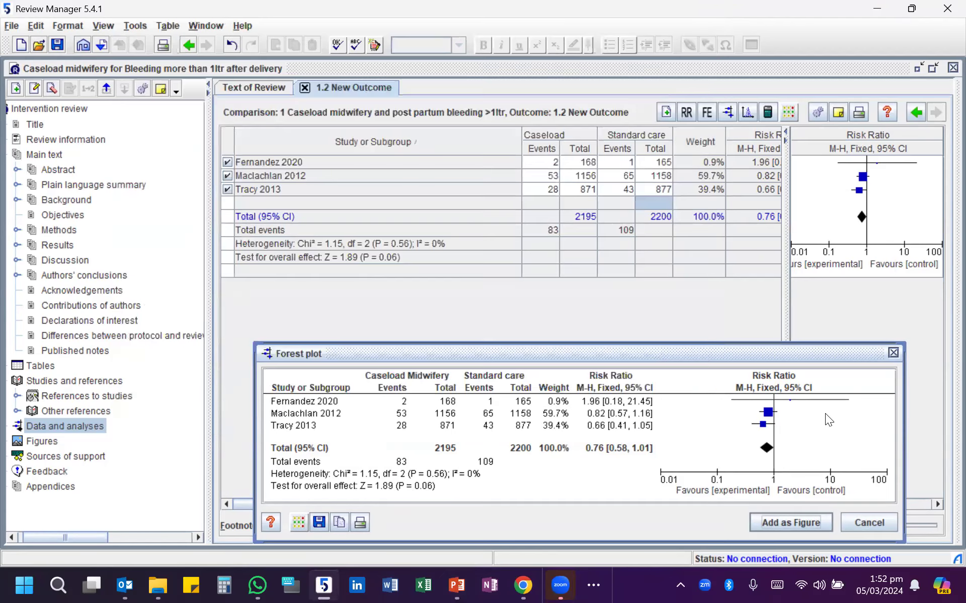
pyautogui.moveTo(728, 352); pyautogui.dragTo(704, 295)
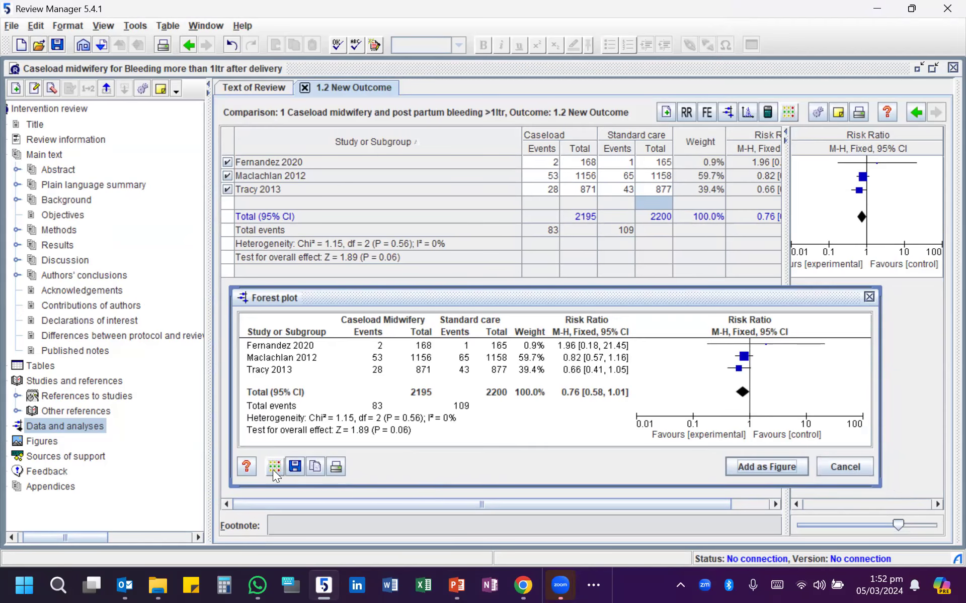
pyautogui.click(846, 471)
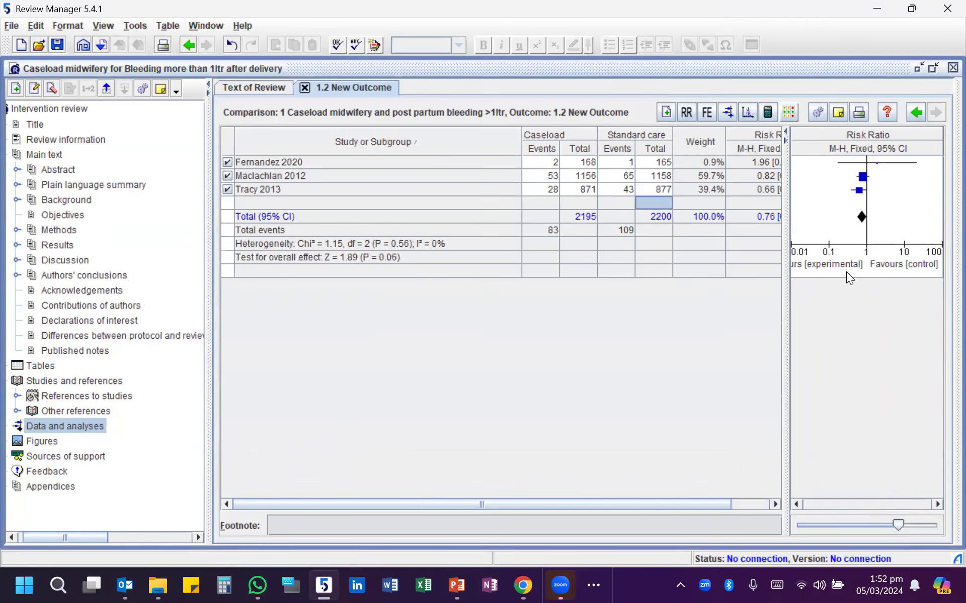
# - View the outcome's funnel plot, close it, and widen the forest plot pane beside the data table
pyautogui.click(748, 117)
pyautogui.moveTo(557, 355); pyautogui.dragTo(604, 113)
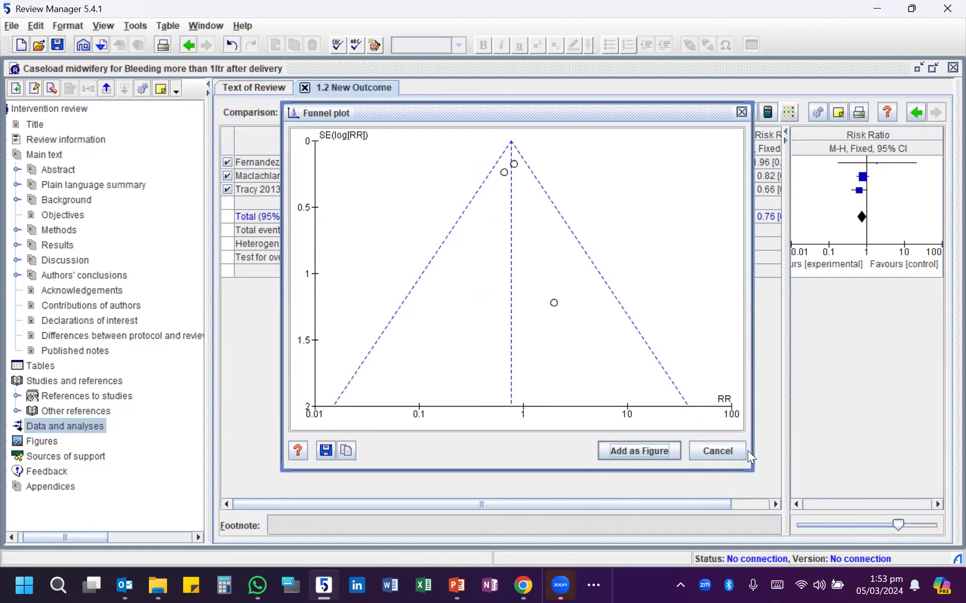
pyautogui.click(717, 454)
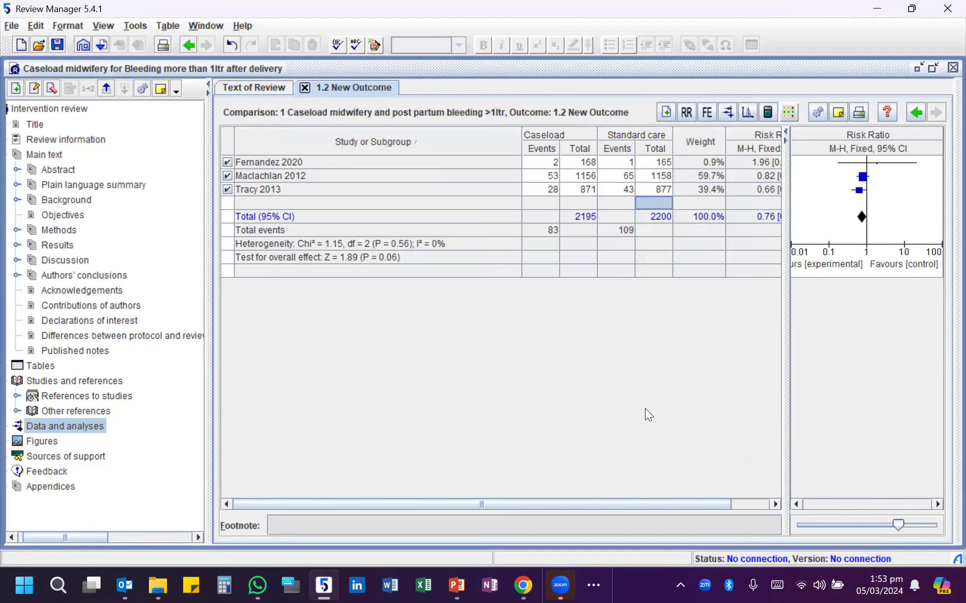
pyautogui.click(437, 204)
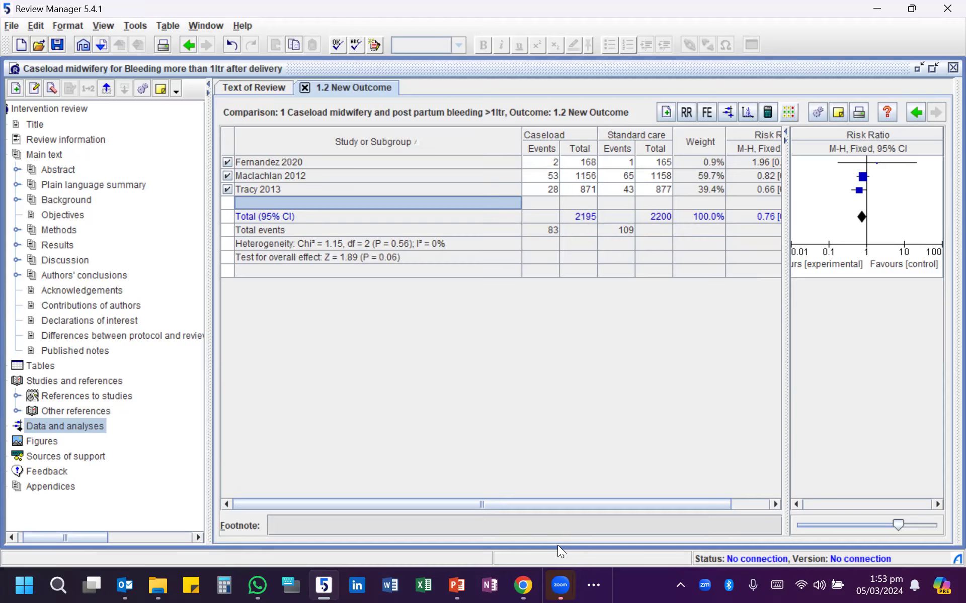
pyautogui.moveTo(785, 323); pyautogui.dragTo(740, 329)
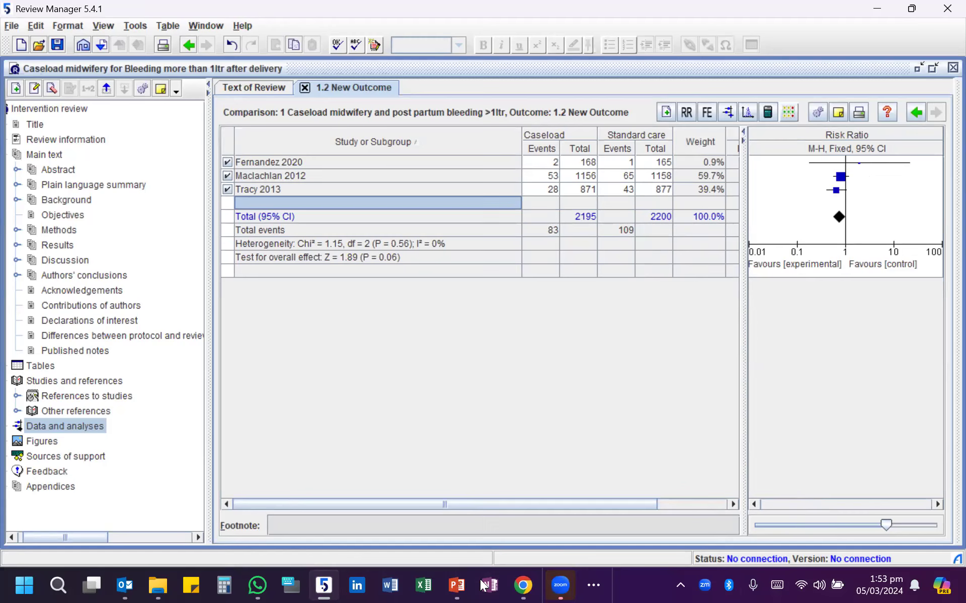
# - Switch to Chrome, search Google for "revman web", and open the RevMan Web site
pyautogui.moveTo(457, 586)
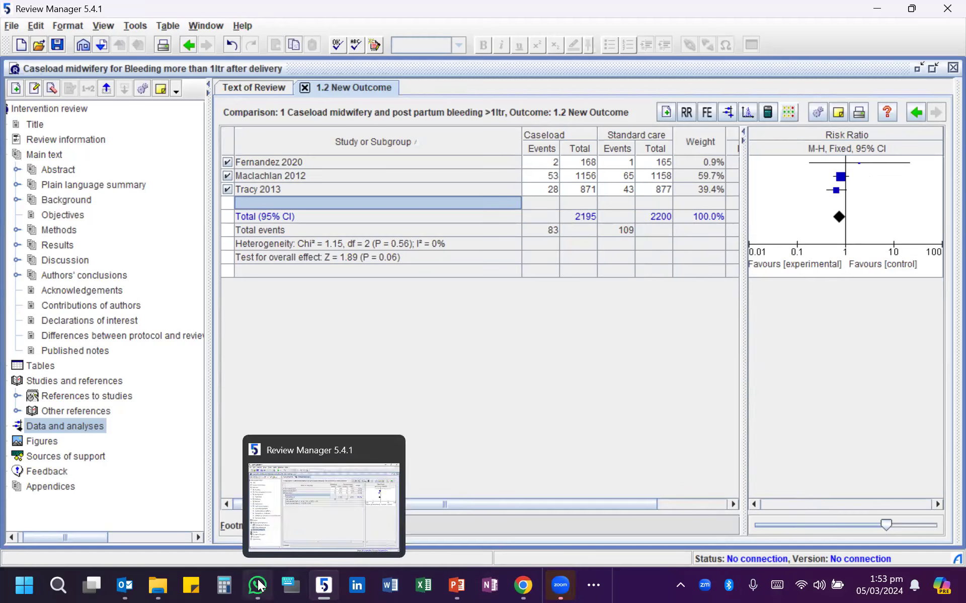
pyautogui.click(523, 585)
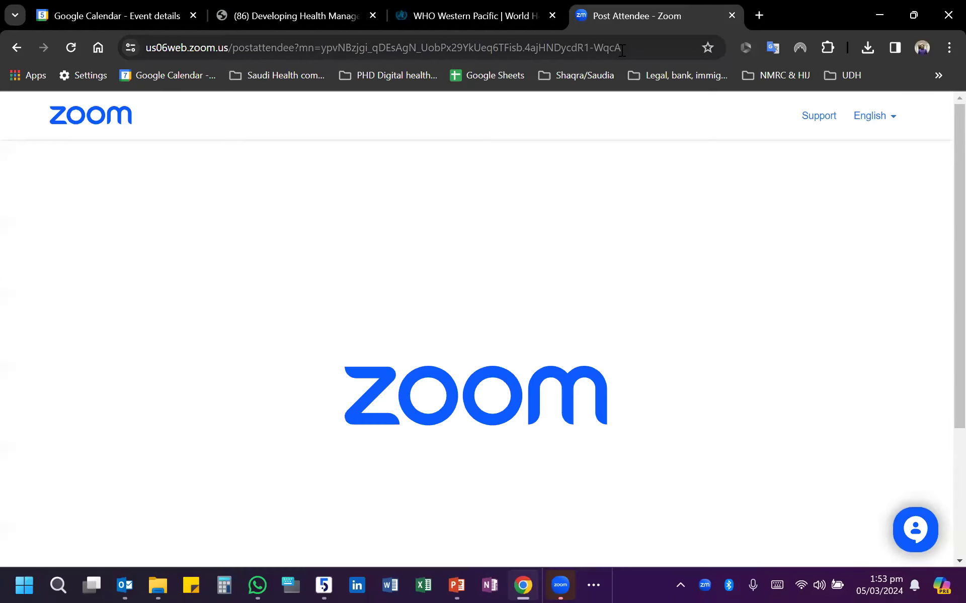
pyautogui.hotkey('ctrl', 'l')
pyautogui.write('rev')
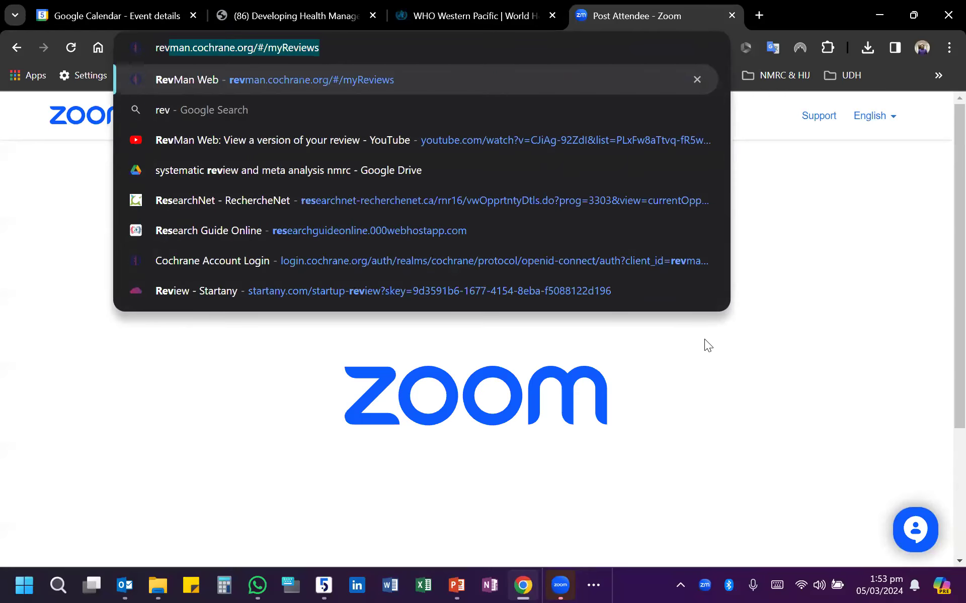
pyautogui.write('man web')
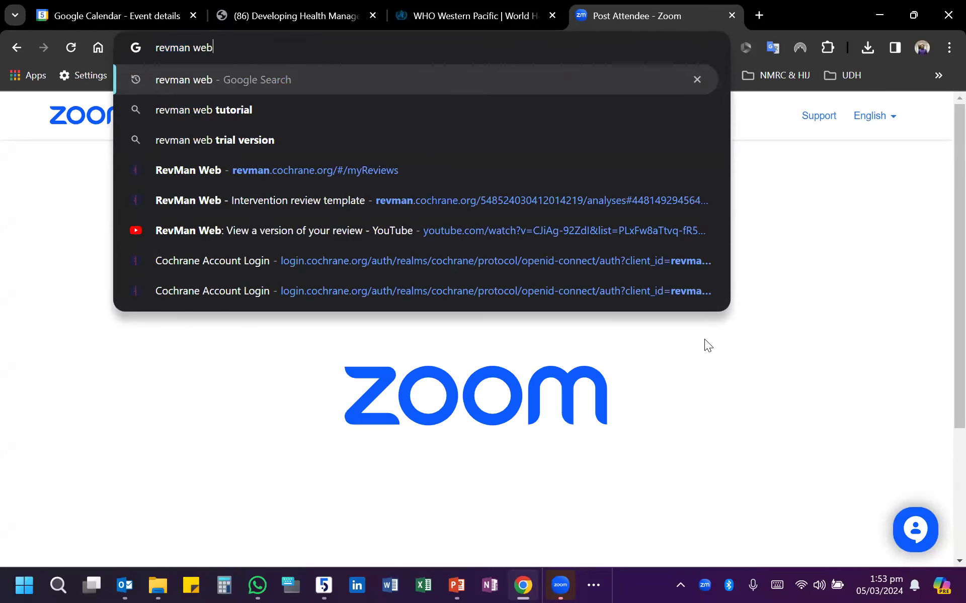
pyautogui.press('Return')
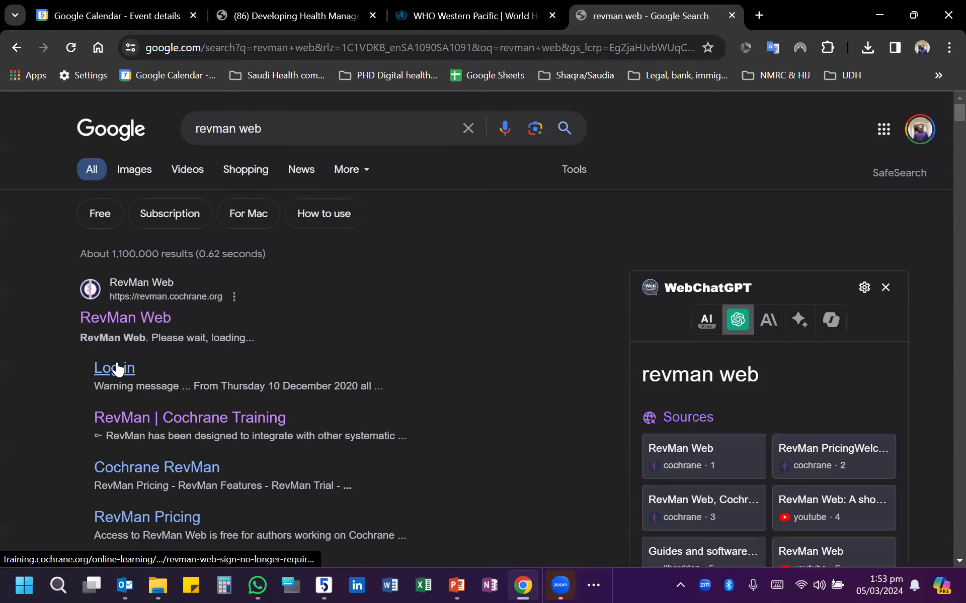
pyautogui.click(129, 327)
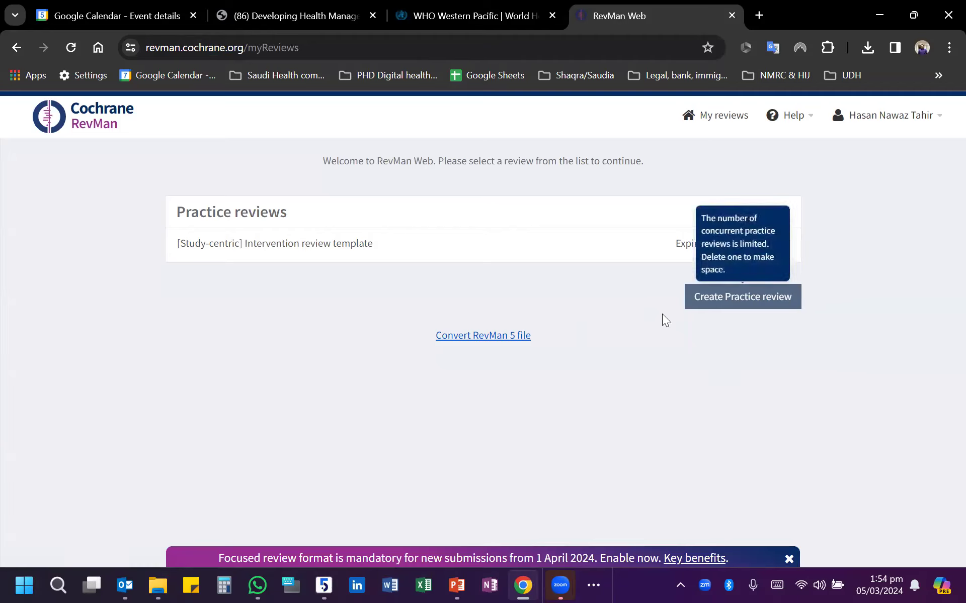
# - Open the practice Intervention review template and show its included studies
pyautogui.click(319, 246)
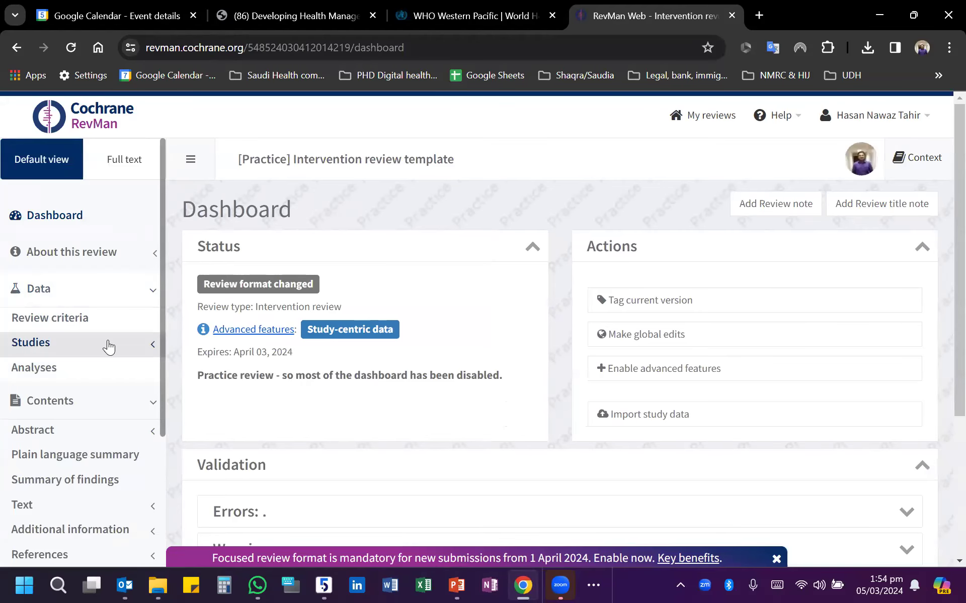
pyautogui.scroll(-1, 73, 337)
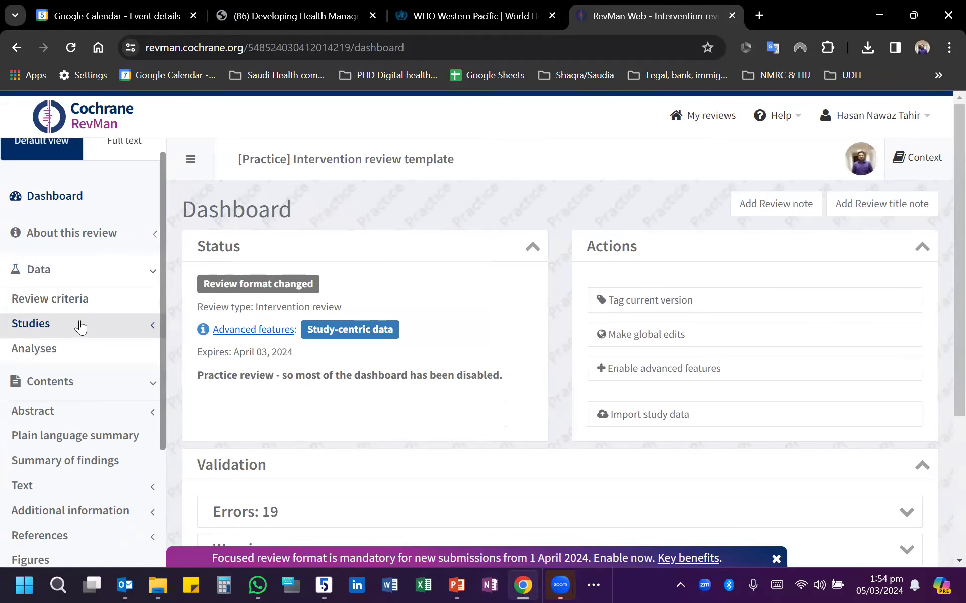
pyautogui.click(47, 326)
pyautogui.click(57, 354)
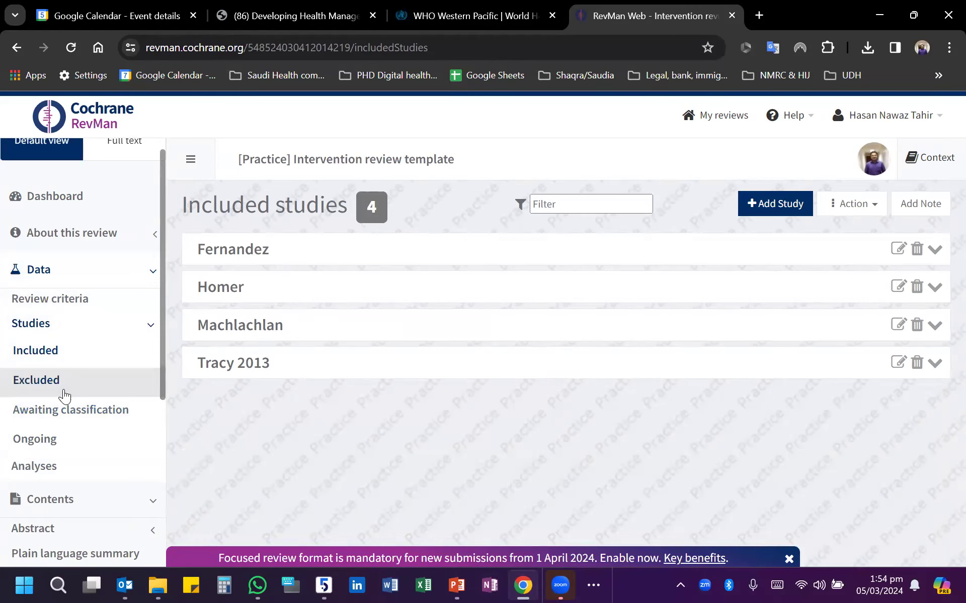
# - Open the review's analyses and add a new analysis group
pyautogui.scroll(-1, 70, 433)
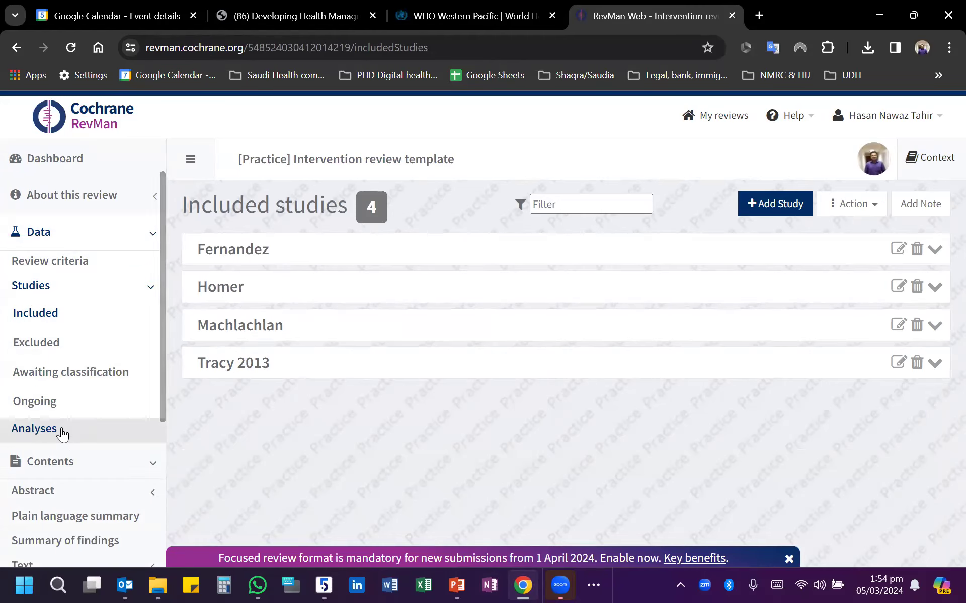
pyautogui.click(64, 431)
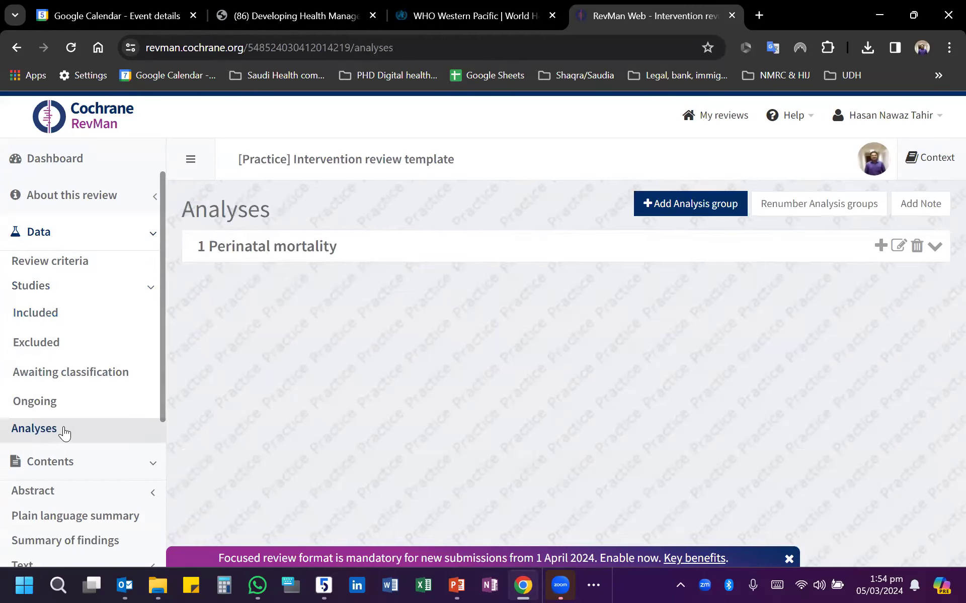
pyautogui.click(682, 202)
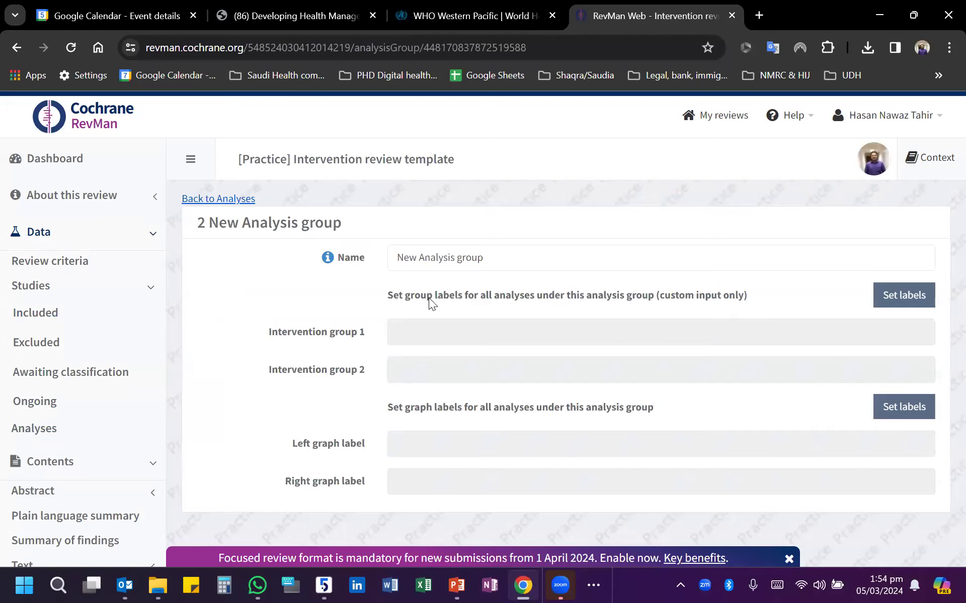
# - Name the new analysis group "Bleeding post partum >1ltr"
pyautogui.moveTo(493, 258); pyautogui.dragTo(365, 266)
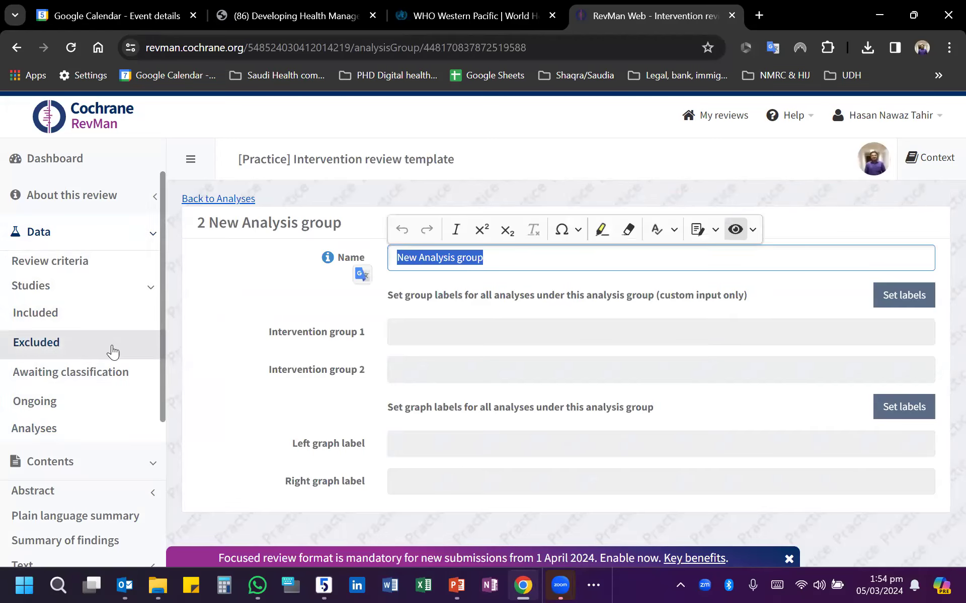
pyautogui.write('Bleeding')
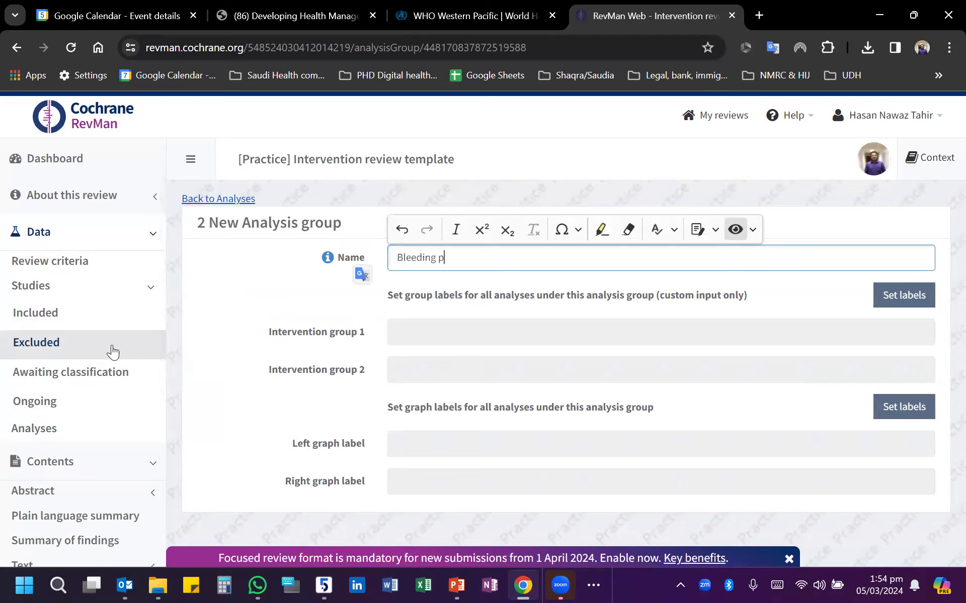
pyautogui.write(' post partum >1ltr')
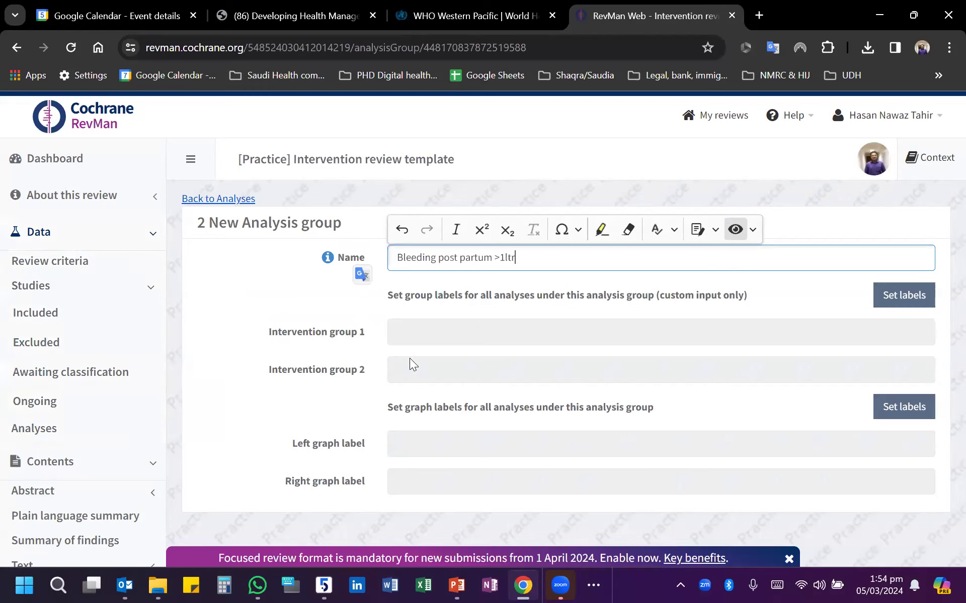
pyautogui.click(421, 333)
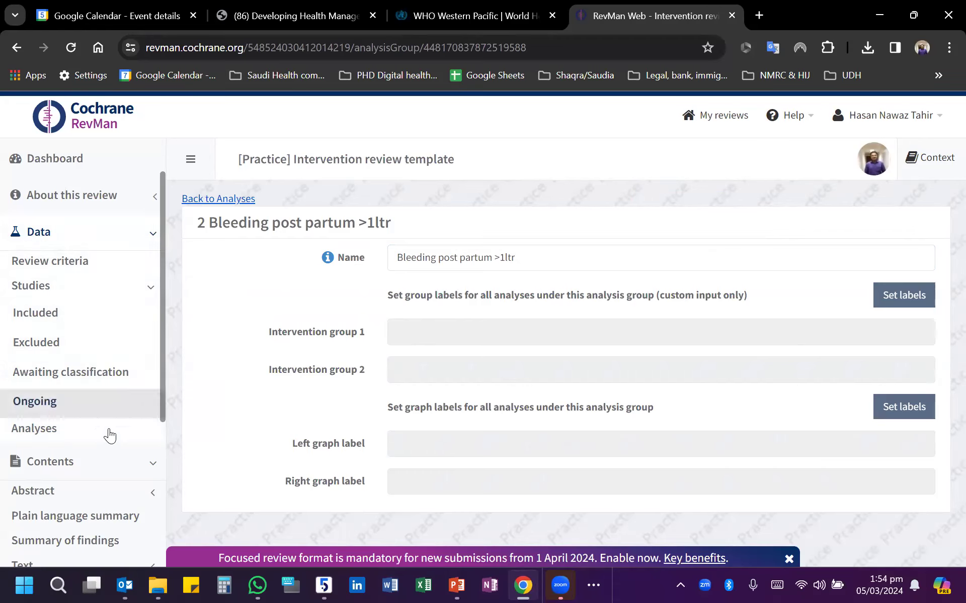
# - Return to the analyses list and add an analysis with manual data entry to the "Bleeding post partum >1ltr" group
pyautogui.click(58, 435)
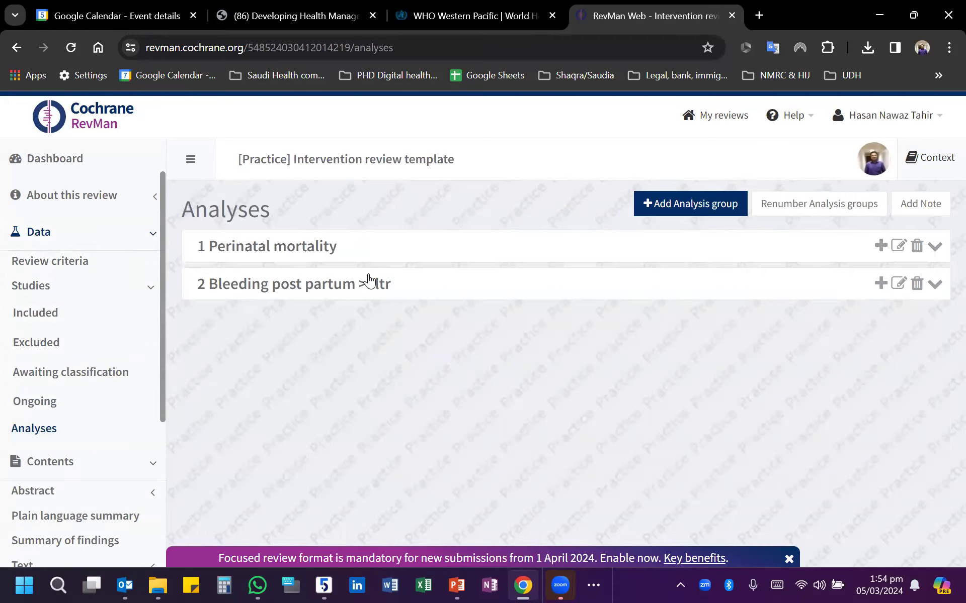
pyautogui.click(880, 283)
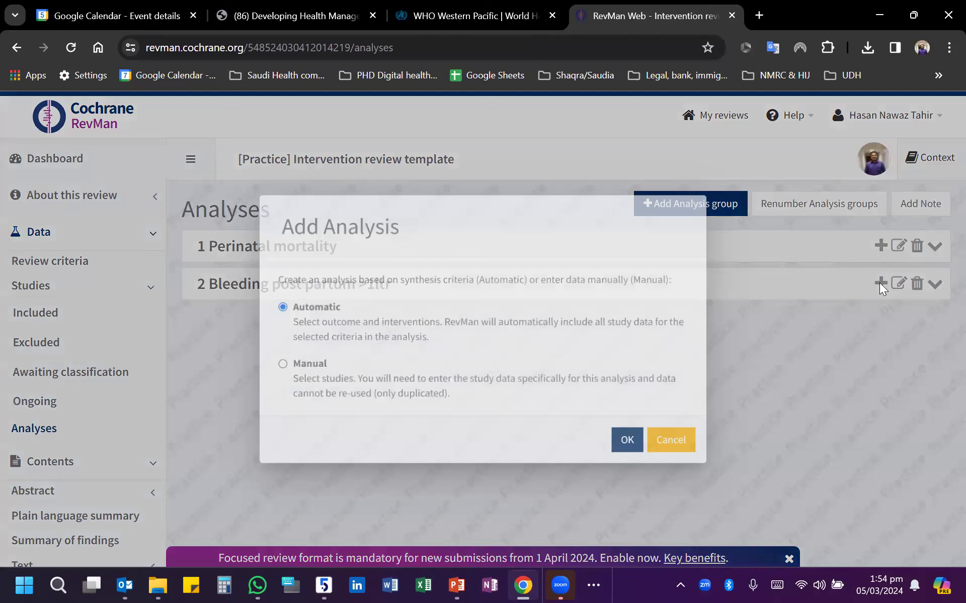
pyautogui.click(280, 364)
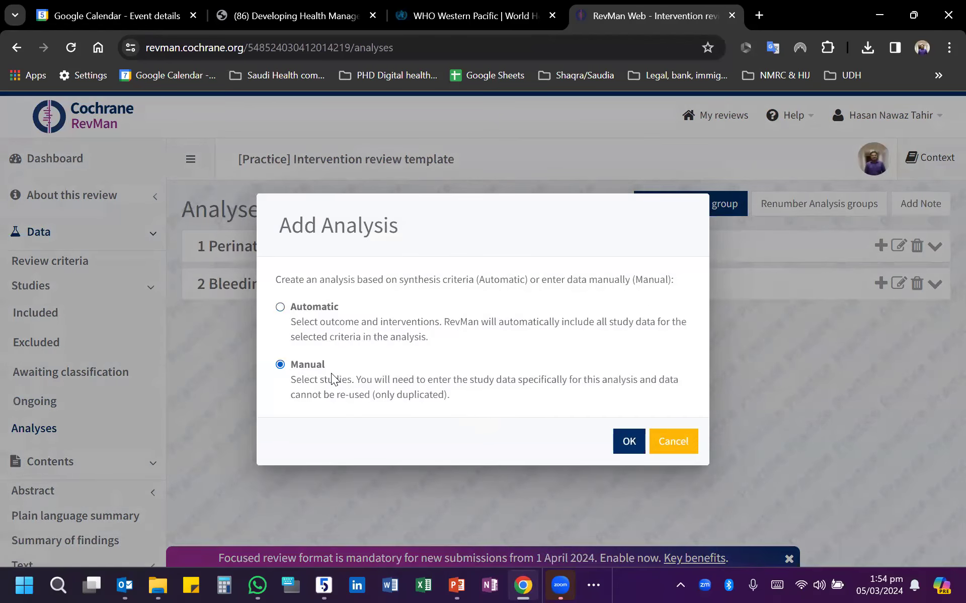
pyautogui.click(628, 443)
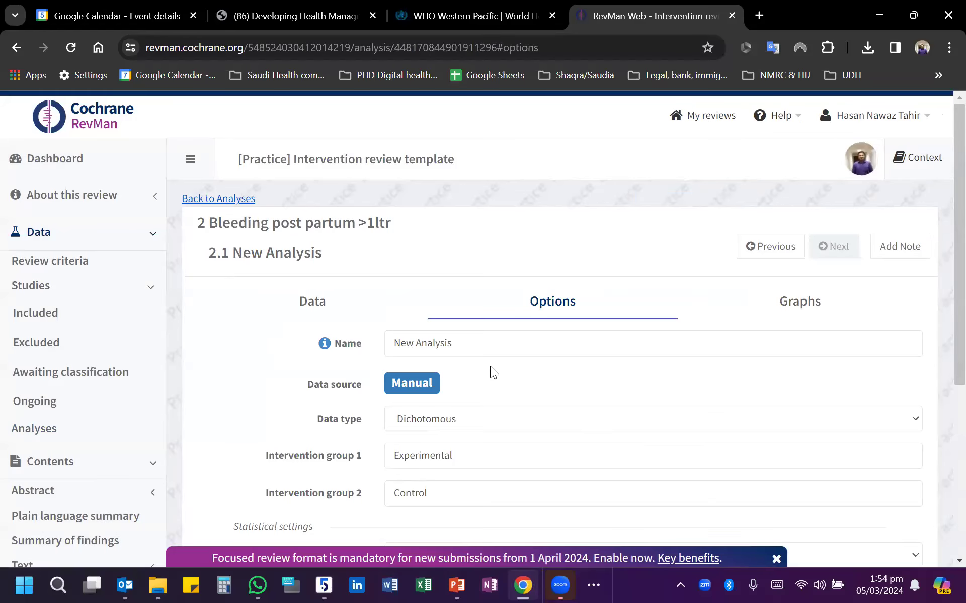
# - Name the new analysis "bleeding post partum"
pyautogui.scroll(-3, 489, 372)
pyautogui.scroll(3, 447, 342)
pyautogui.tripleClick(473, 341)
pyautogui.write('bl')
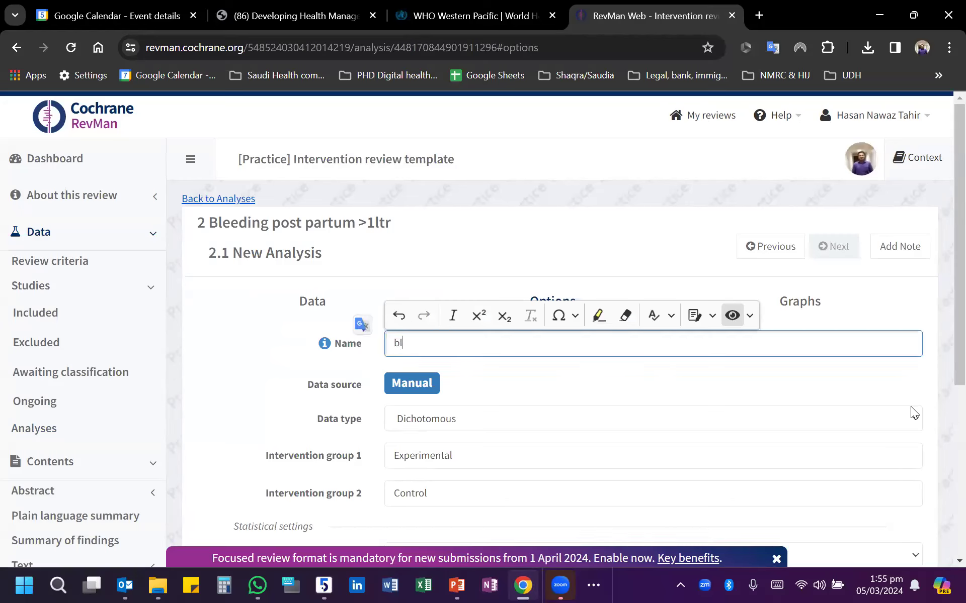
pyautogui.write('eeding post partum')
pyautogui.click(544, 384)
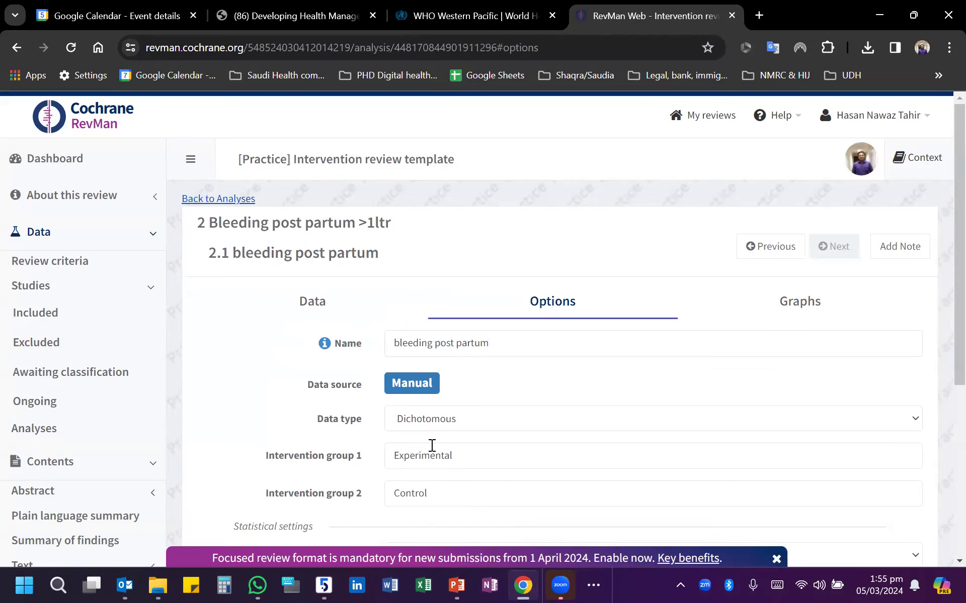
# - Set the analysis's intervention group 1 label to "Caseload midwifery"
pyautogui.scroll(-3, 483, 428)
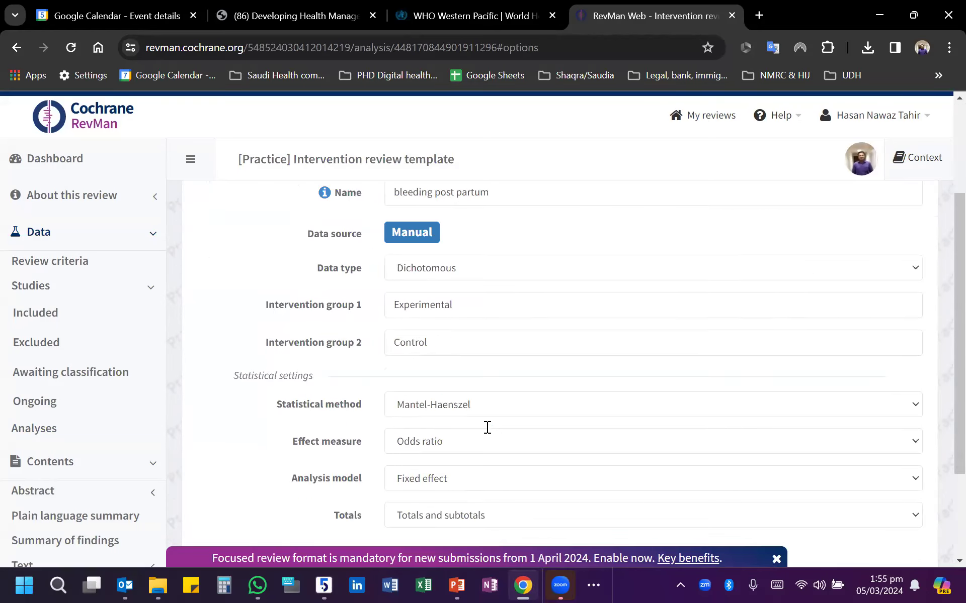
pyautogui.moveTo(458, 306); pyautogui.dragTo(386, 305)
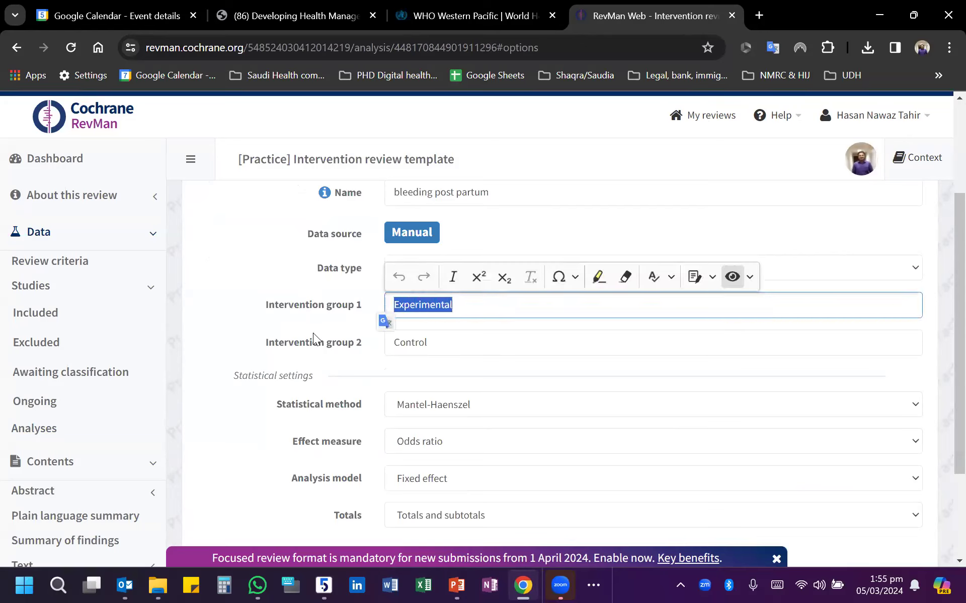
pyautogui.click(345, 351)
pyautogui.moveTo(473, 302); pyautogui.dragTo(375, 303)
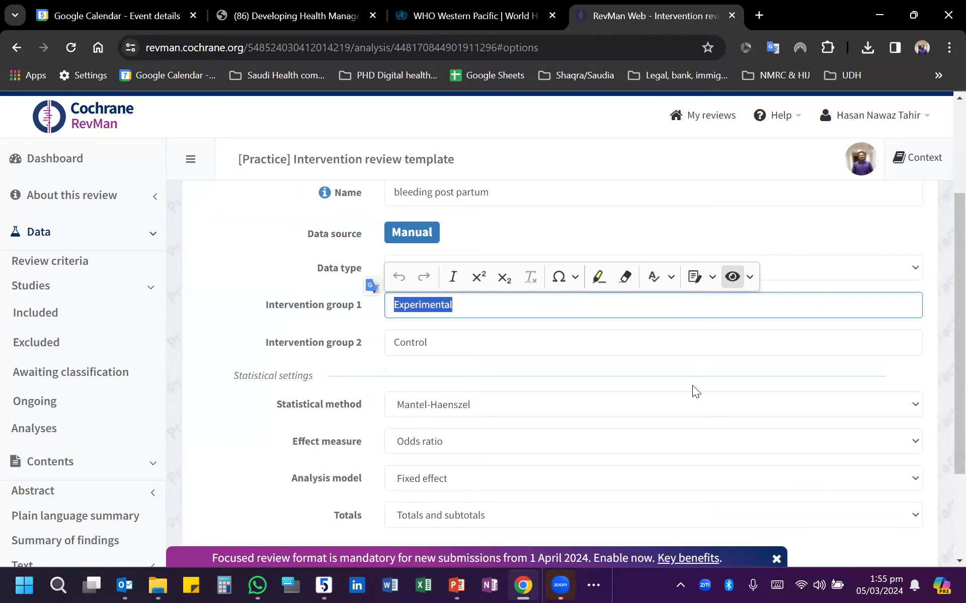
pyautogui.write('CAse')
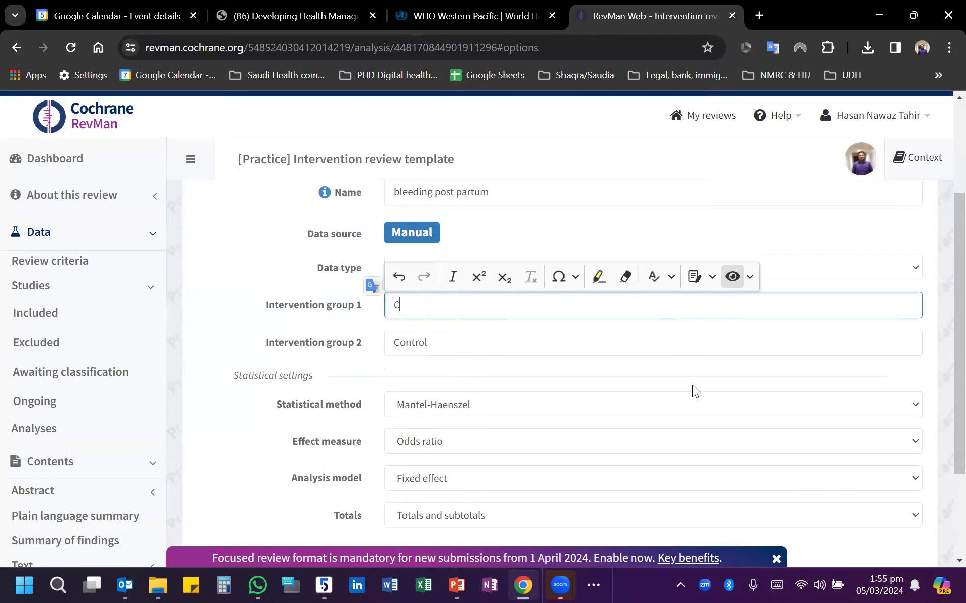
pyautogui.write('l')
pyautogui.press('BackSpace')
pyautogui.press('BackSpace')
pyautogui.press('BackSpace')
pyautogui.press('BackSpace')
pyautogui.write('aseload midwifery')
pyautogui.press('Tab')
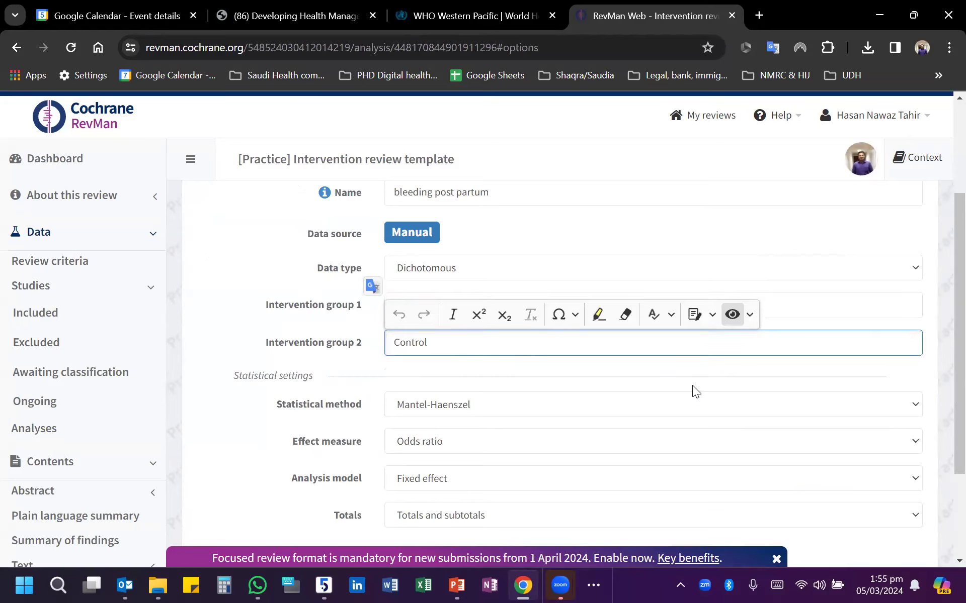
# - Set the analysis's intervention group 2 label to "Standard care"
pyautogui.moveTo(438, 345); pyautogui.dragTo(359, 346)
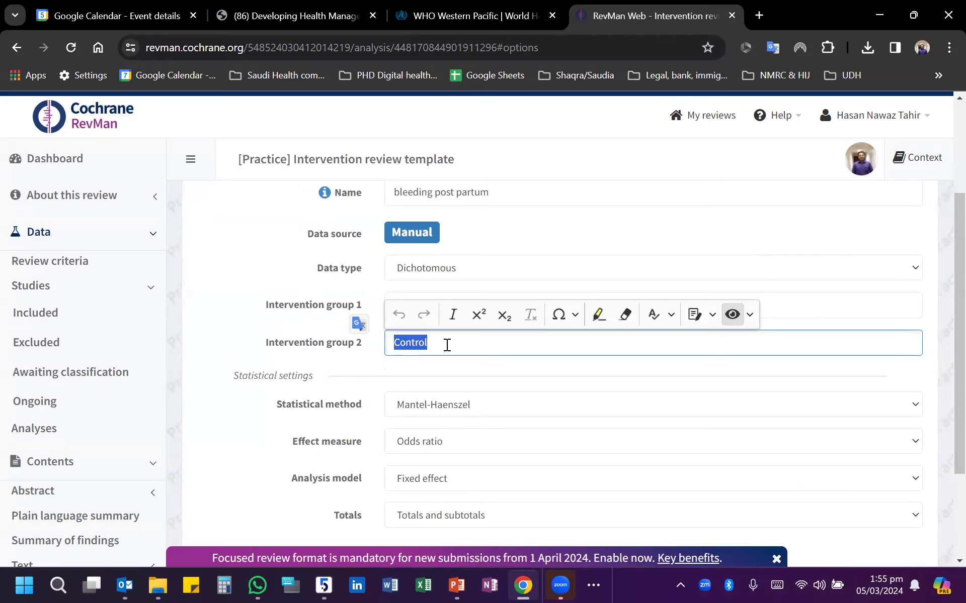
pyautogui.press('BackSpace')
pyautogui.write('Standard care')
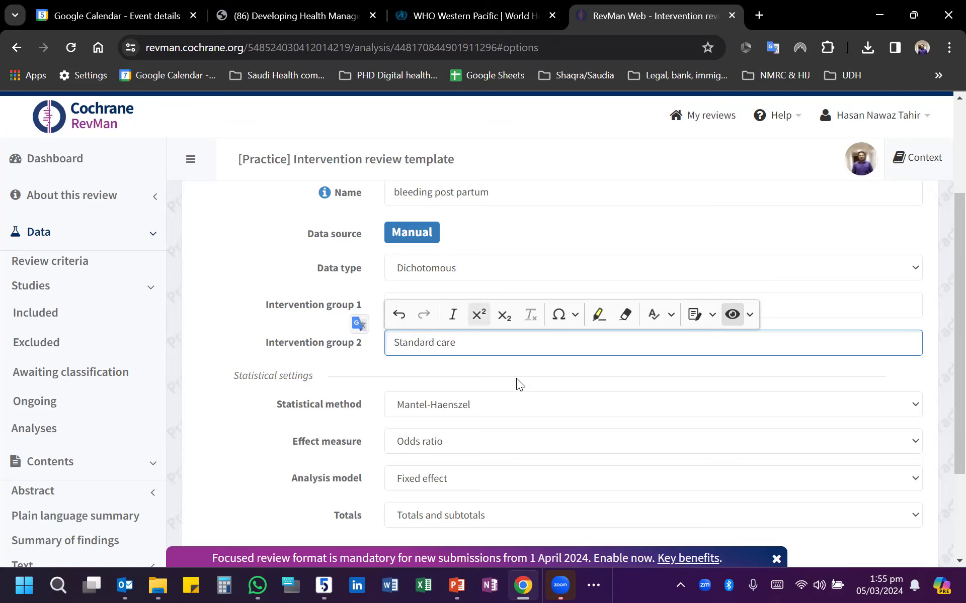
# - Configure the statistical settings with the Mantel-Haenszel method, risk ratio as effect measure and a random effects model
pyautogui.click(571, 405)
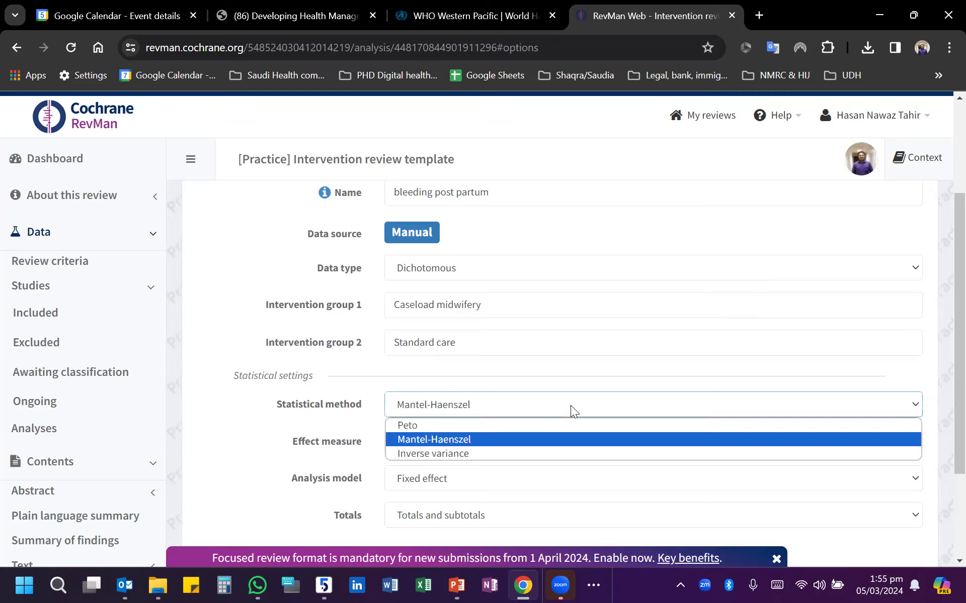
pyautogui.click(458, 439)
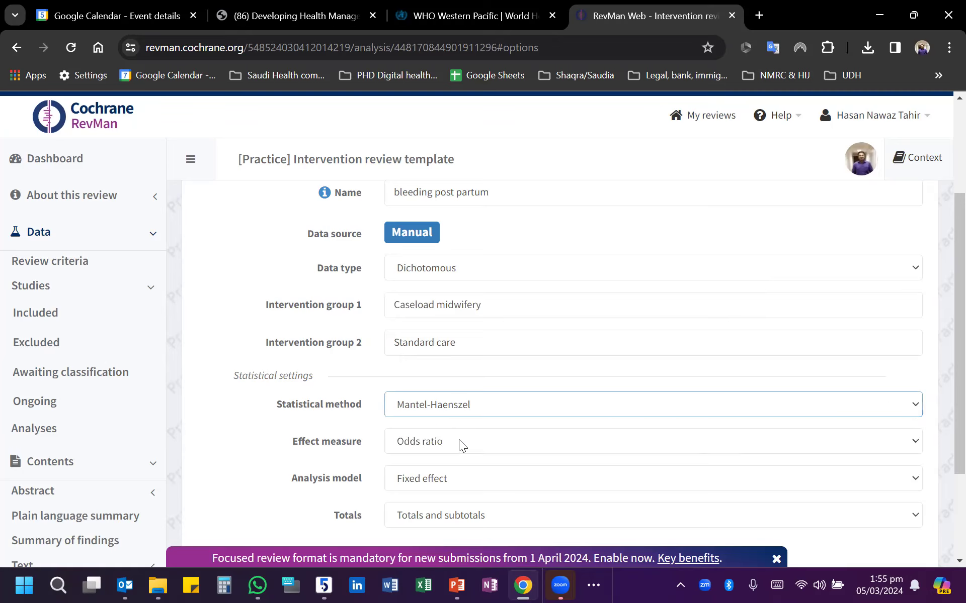
pyautogui.click(459, 441)
pyautogui.click(459, 478)
pyautogui.click(451, 482)
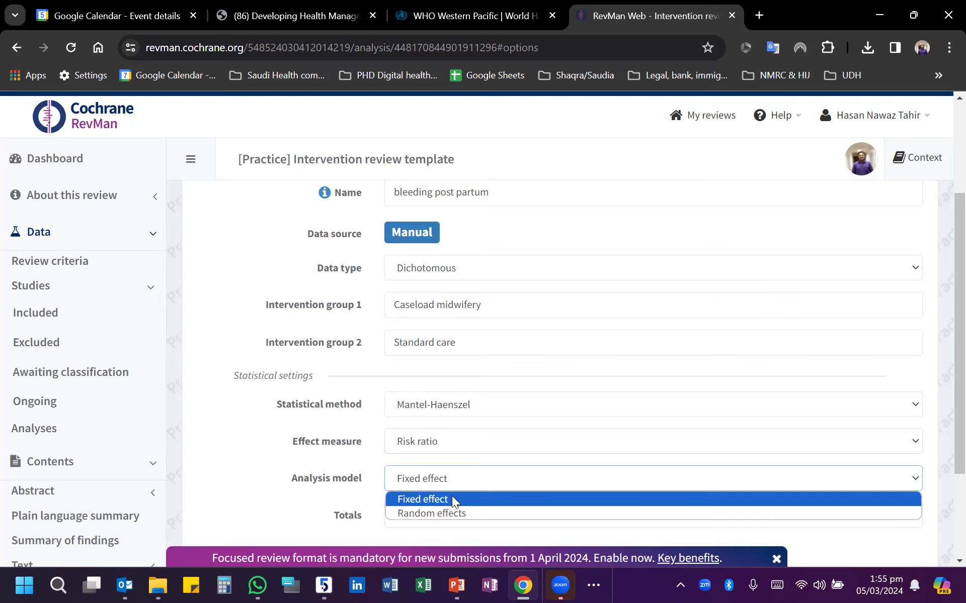
pyautogui.click(452, 513)
pyautogui.scroll(-2, 334, 431)
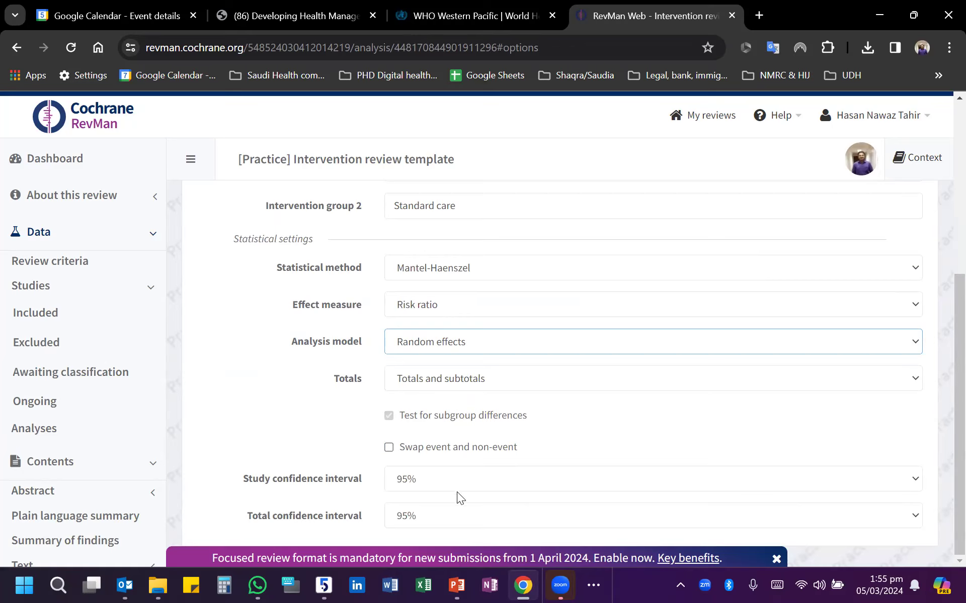
pyautogui.scroll(4, 582, 478)
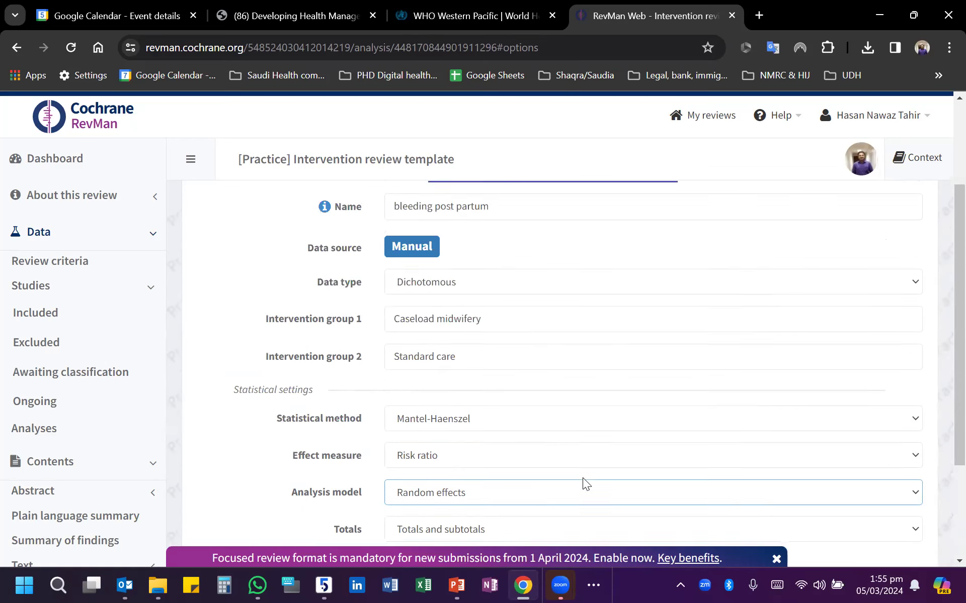
# - Open the analysis's data table and add a data row for each of the four included studies
pyautogui.click(309, 302)
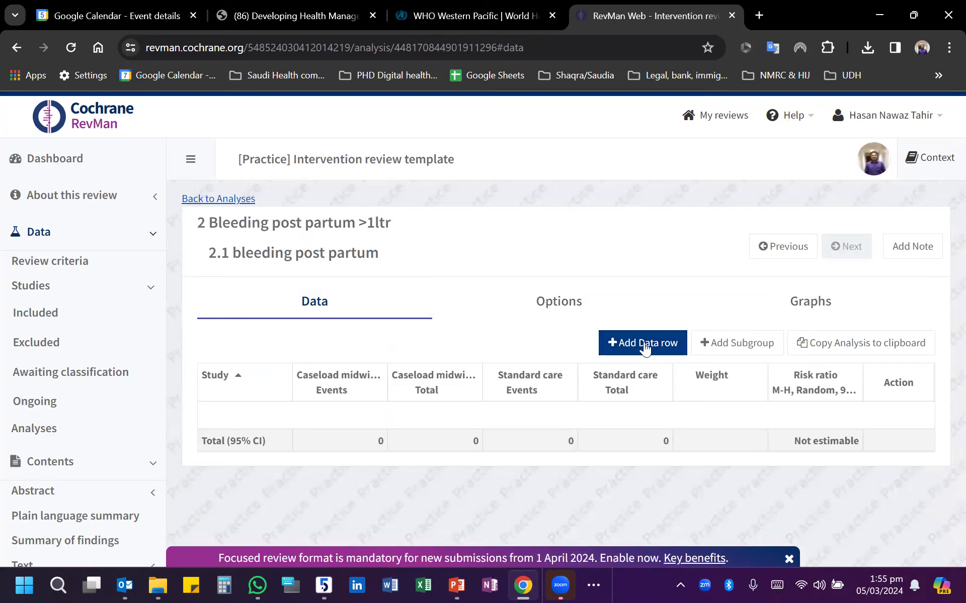
pyautogui.click(645, 347)
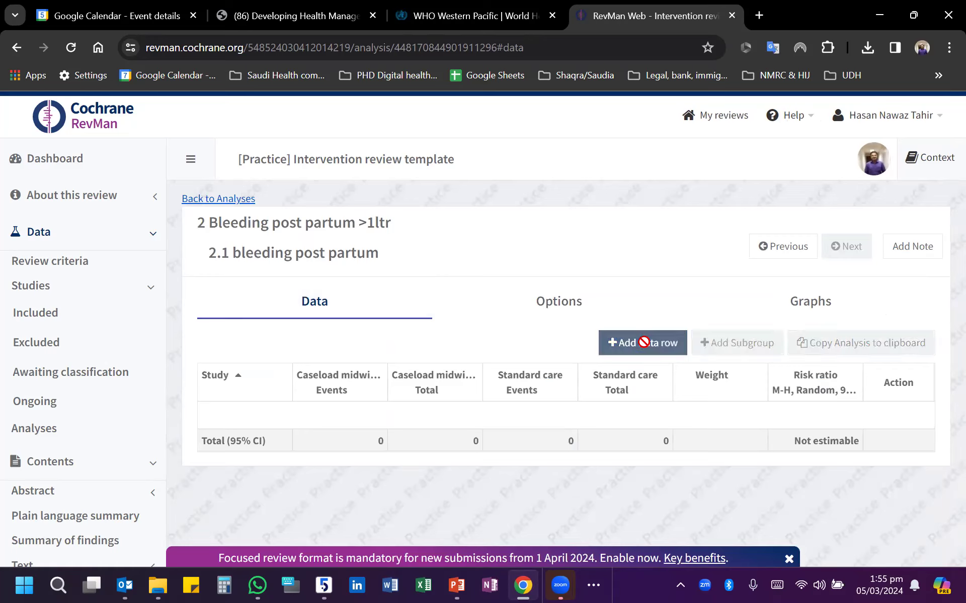
pyautogui.click(644, 345)
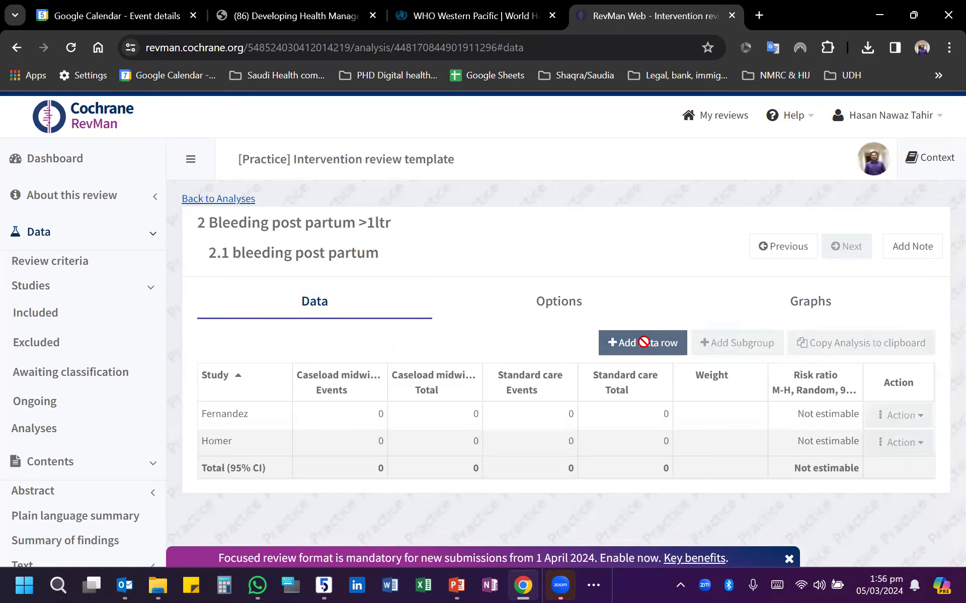
pyautogui.click(646, 347)
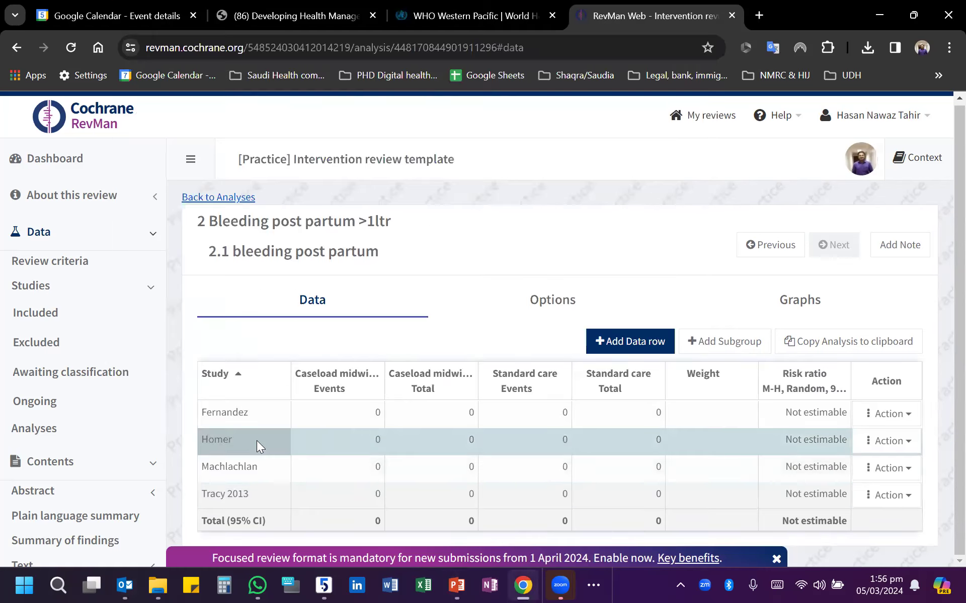
# - Delete the second study's data row from the analysis table
pyautogui.click(256, 441)
pyautogui.click(281, 438)
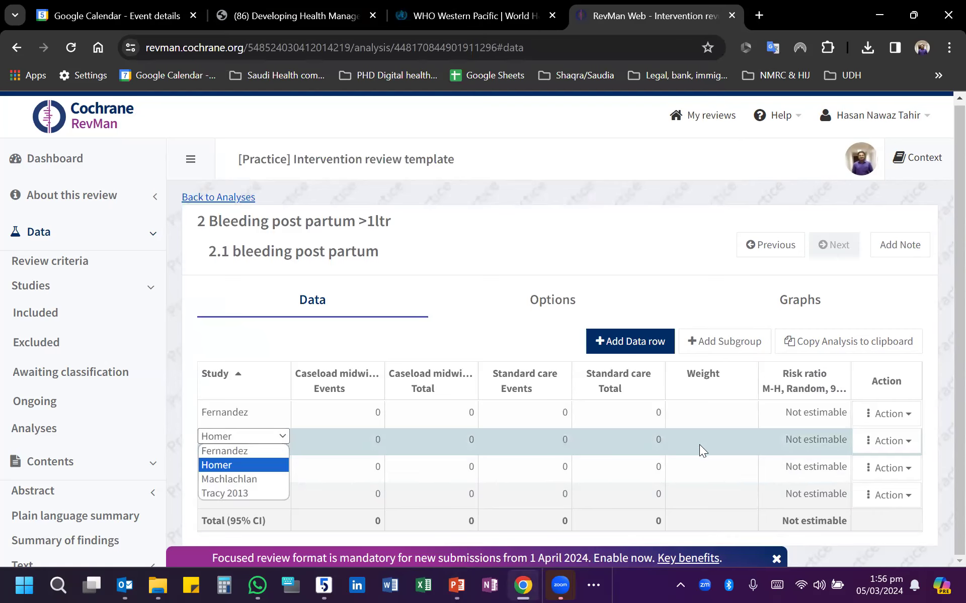
pyautogui.click(888, 441)
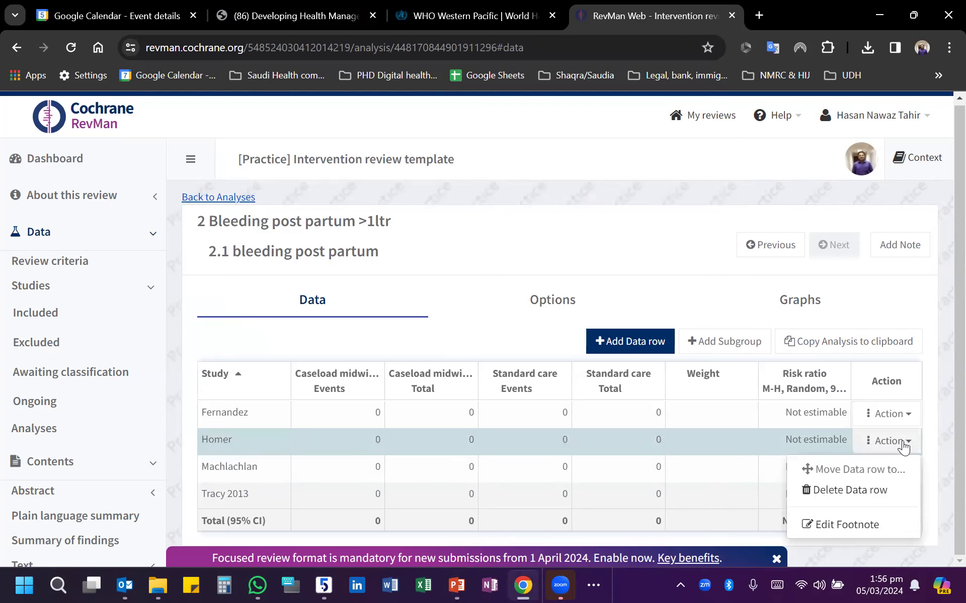
pyautogui.click(841, 494)
pyautogui.click(425, 417)
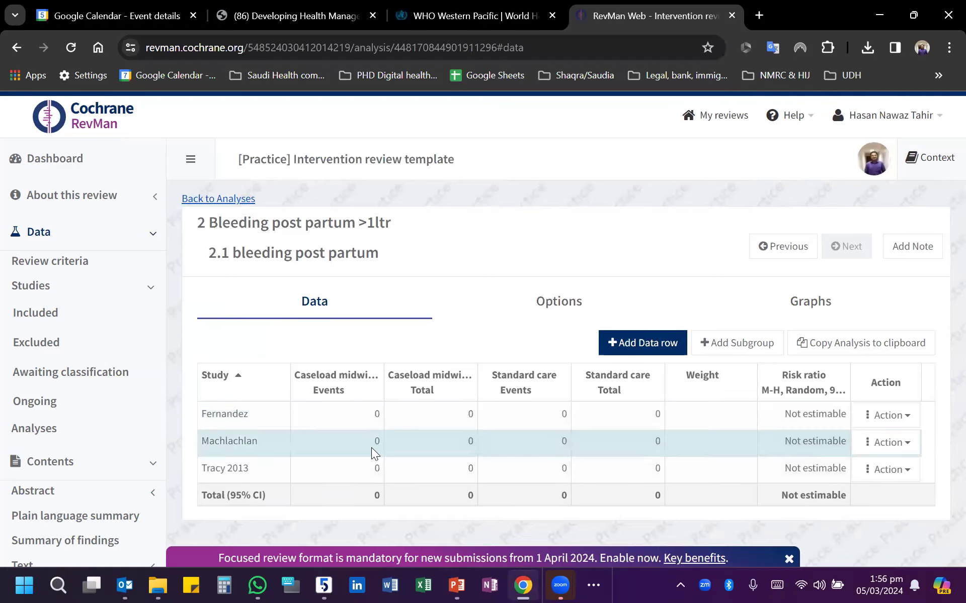
# - Consult the PowerPoint results slide and enter the first study's data: 2 events of 168 for caseload midwifery, 1 of 165 for standard care
pyautogui.click(340, 413)
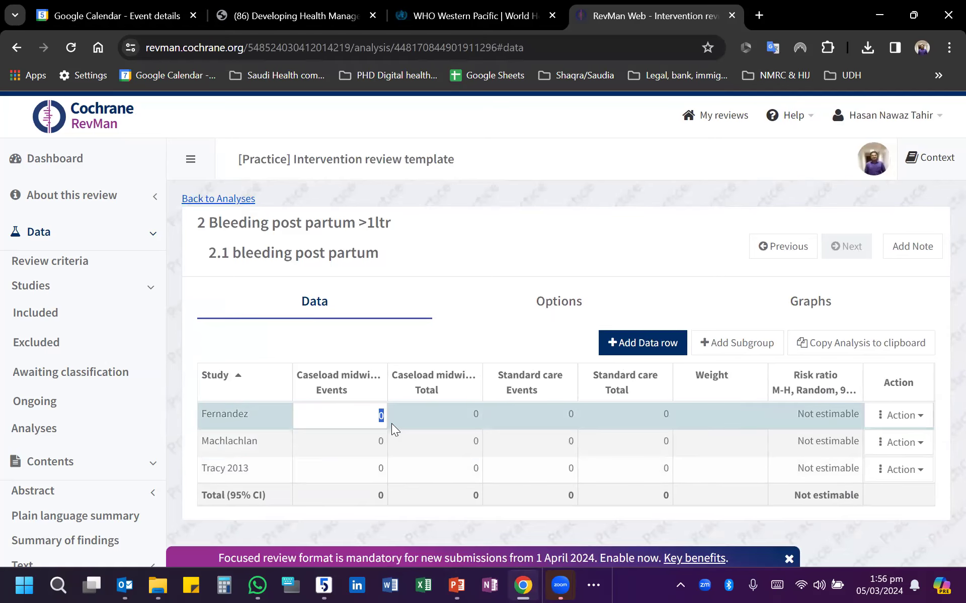
pyautogui.click(458, 583)
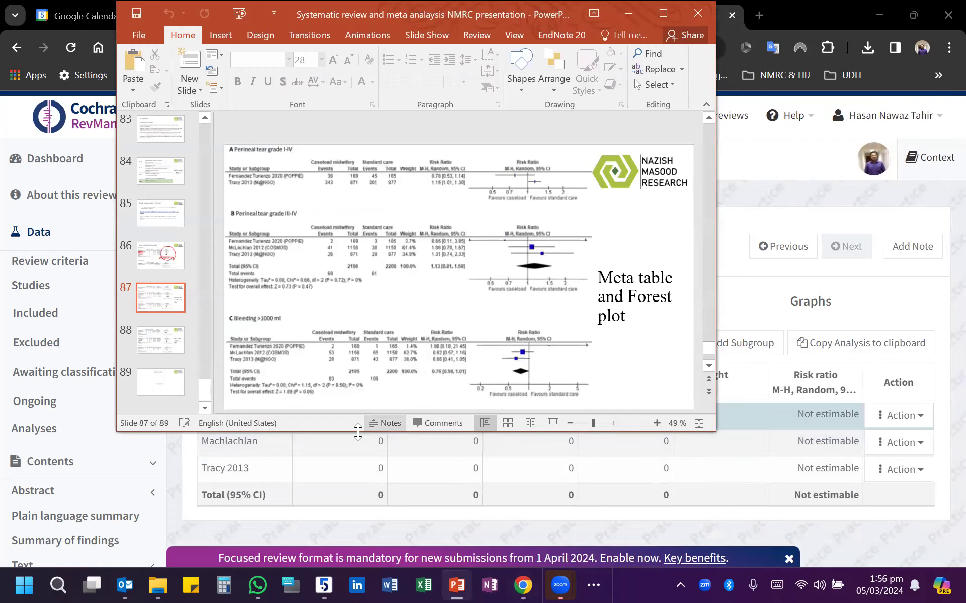
pyautogui.click(351, 449)
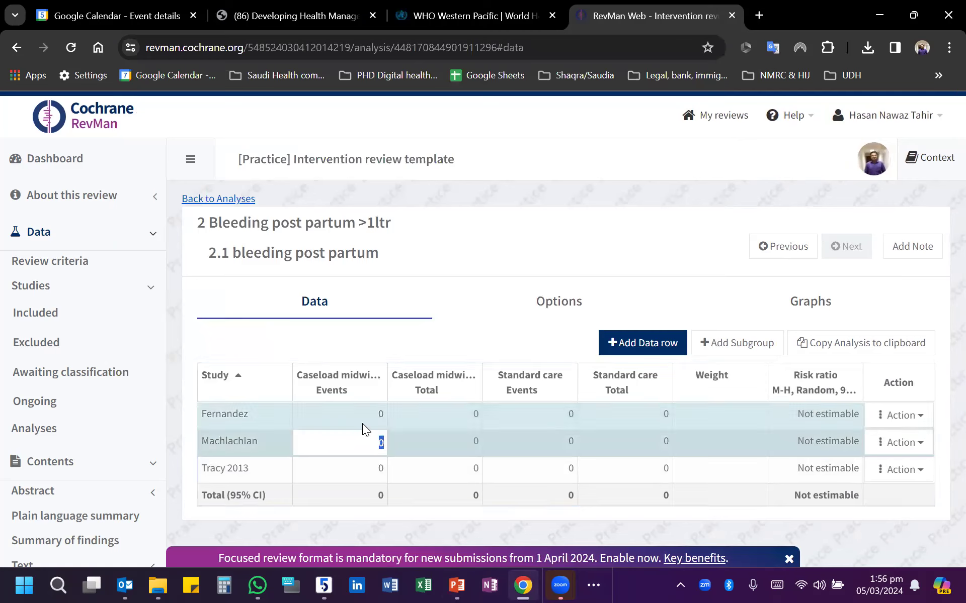
pyautogui.click(370, 413)
pyautogui.write('2')
pyautogui.click(459, 421)
pyautogui.write('168')
pyautogui.click(560, 423)
pyautogui.write('1')
pyautogui.click(631, 415)
pyautogui.write('165')
# - Consult the PowerPoint results slide and enter the second listed study's data: 53 events of 1156 for caseload midwifery, 65 of 1158 for standard care
pyautogui.click(351, 449)
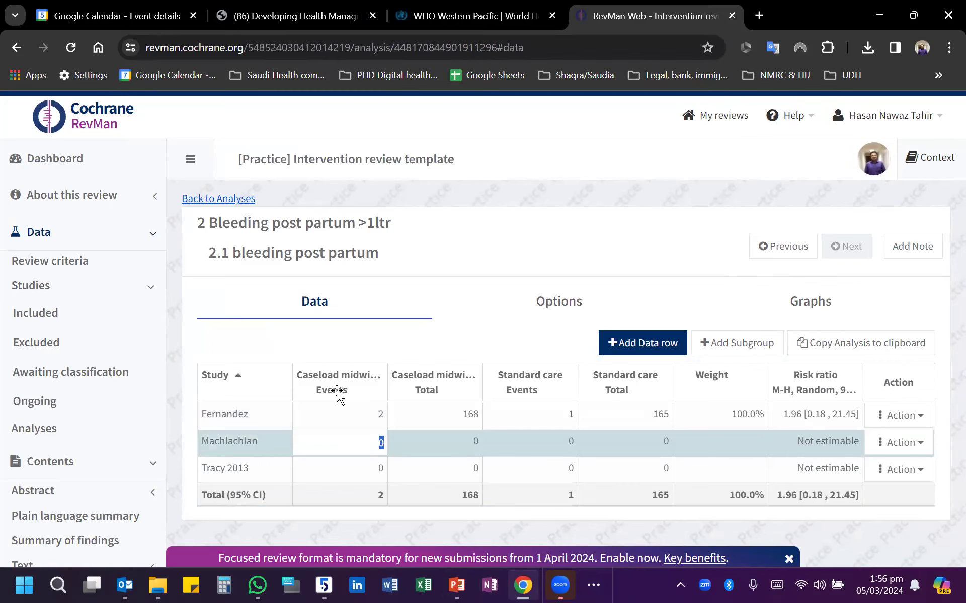
pyautogui.hotkey('alt', 'Tab')
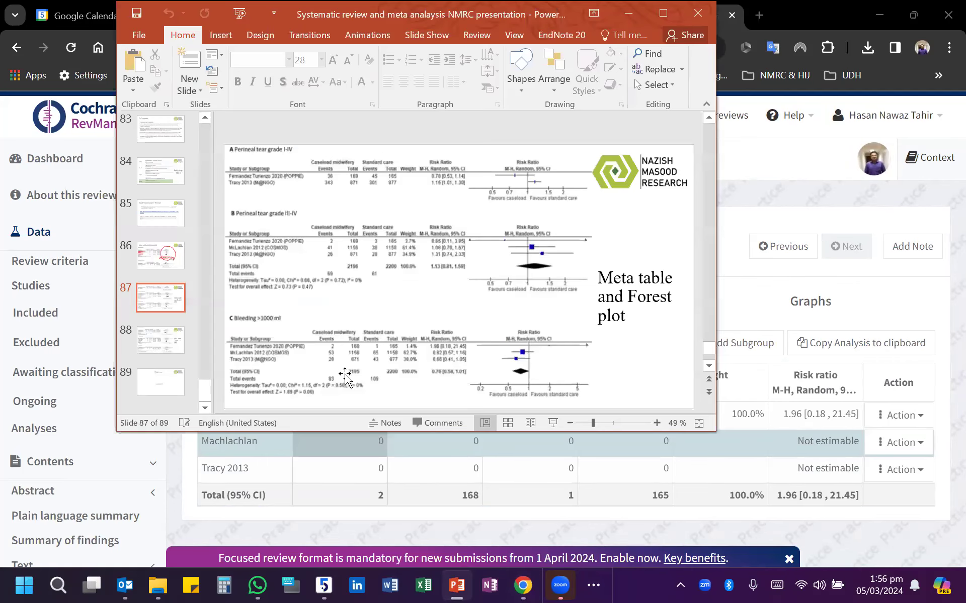
pyautogui.hotkey('alt', 'Tab')
pyautogui.click(356, 472)
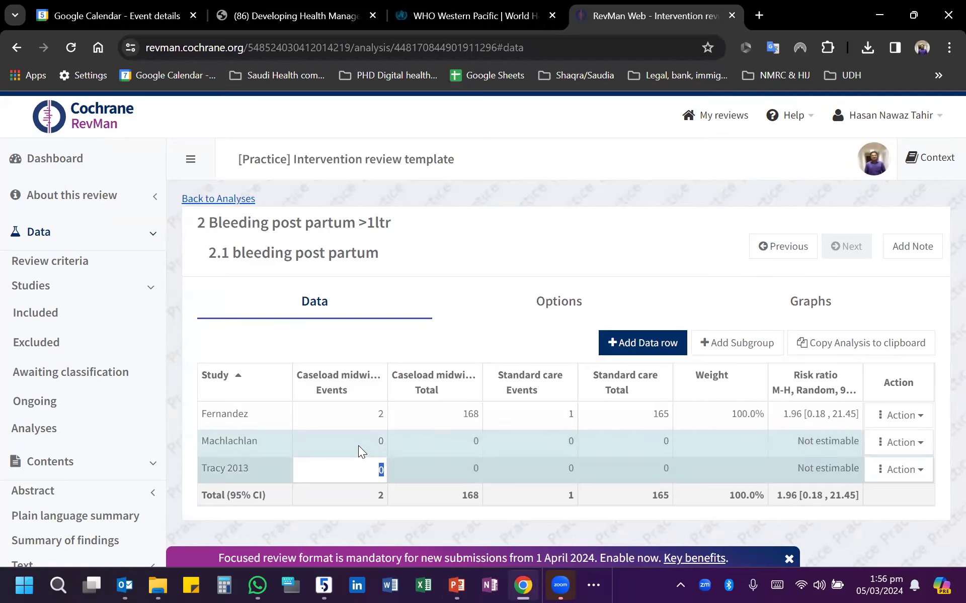
pyautogui.click(360, 446)
pyautogui.write('53')
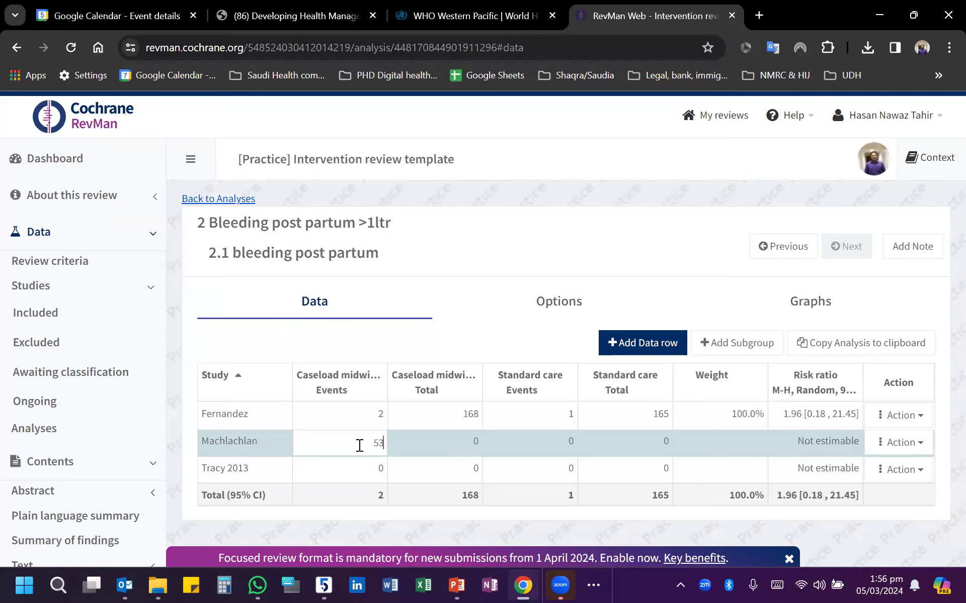
pyautogui.click(463, 452)
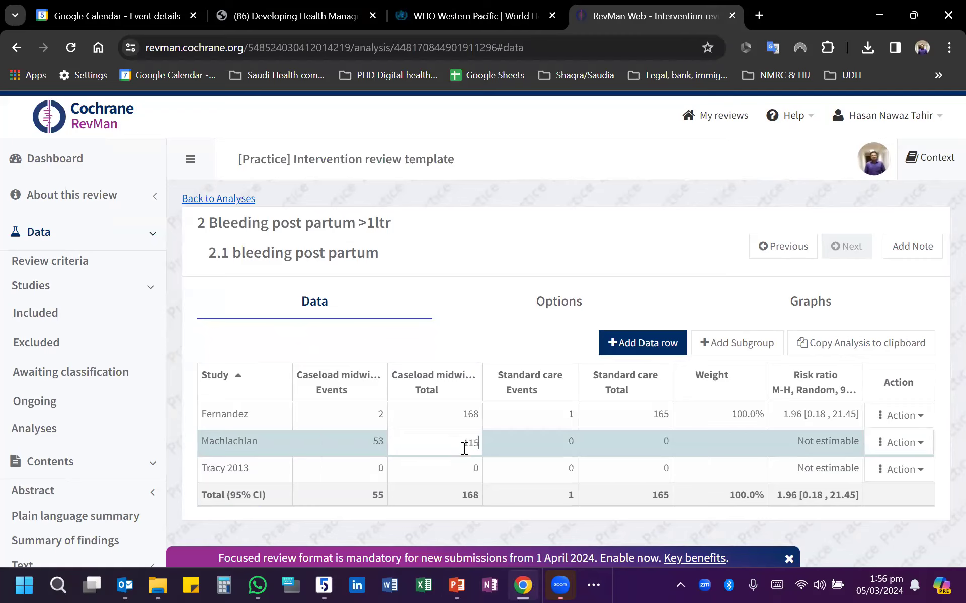
pyautogui.click(528, 450)
pyautogui.write('65')
pyautogui.click(634, 450)
pyautogui.write('1158')
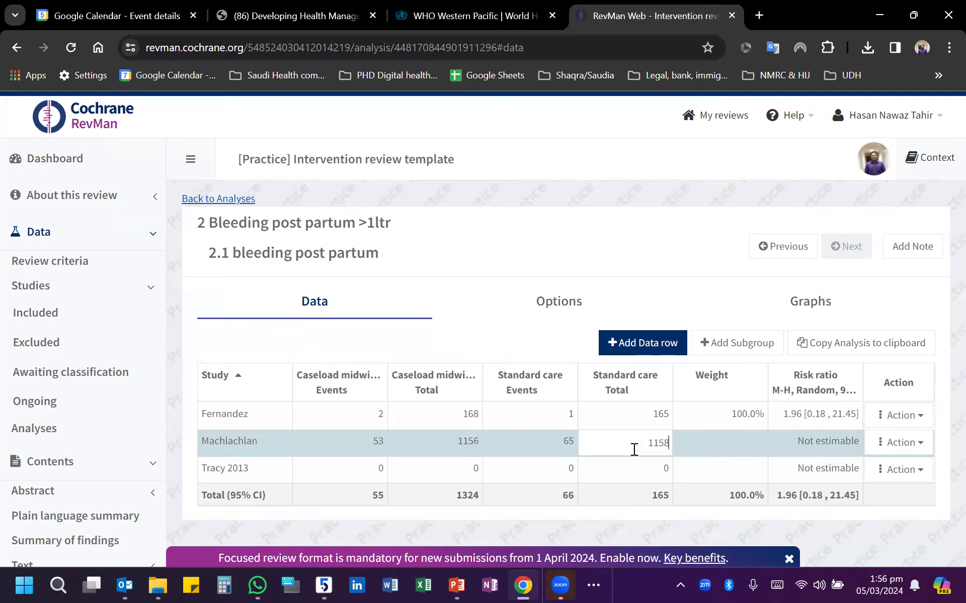
# - Check the PowerPoint results slide and enter the 2013 study's data: 28 events of 871 for caseload midwifery, 43 of 877 for standard care
pyautogui.click(358, 468)
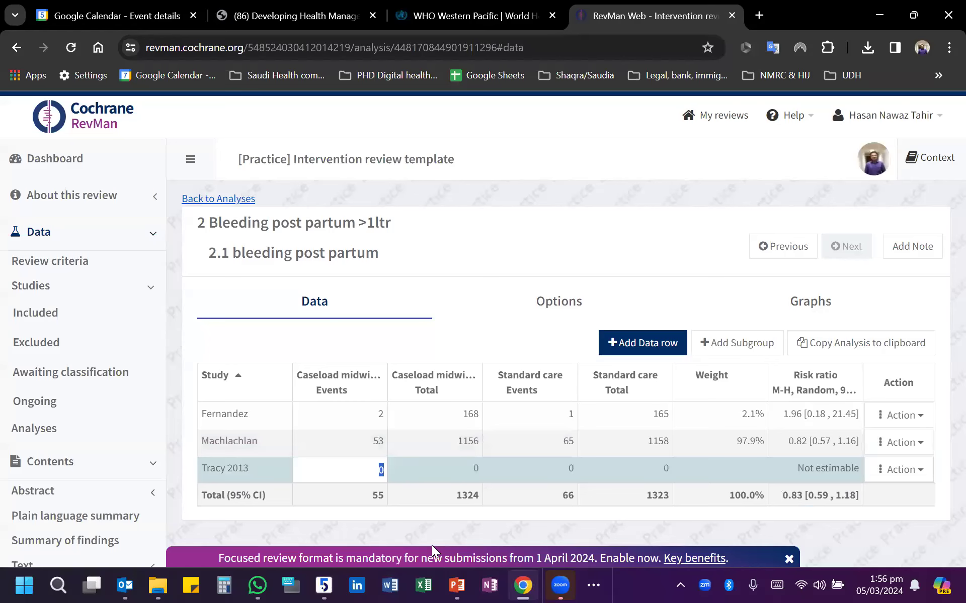
pyautogui.click(465, 585)
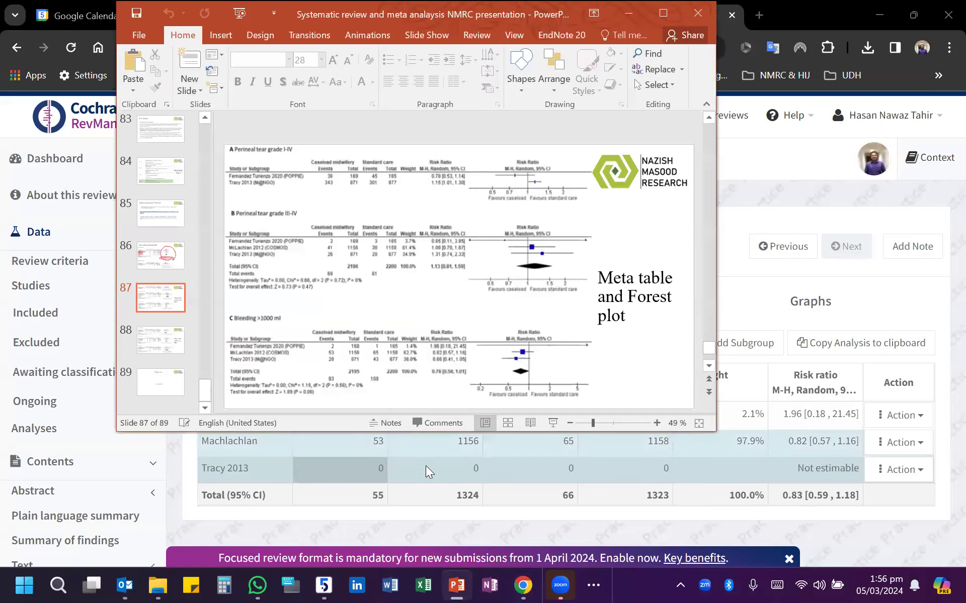
pyautogui.click(665, 12)
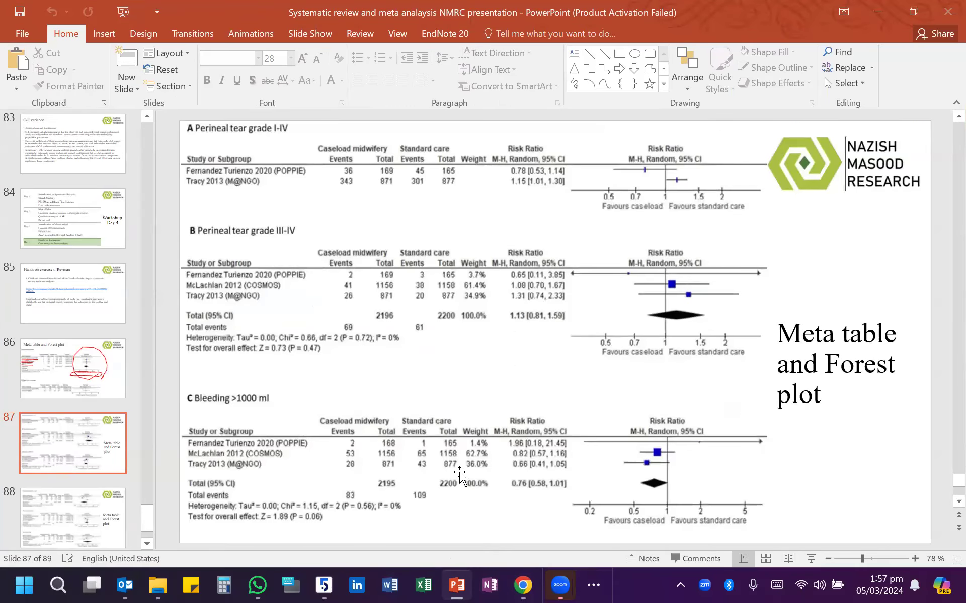
pyautogui.click(879, 12)
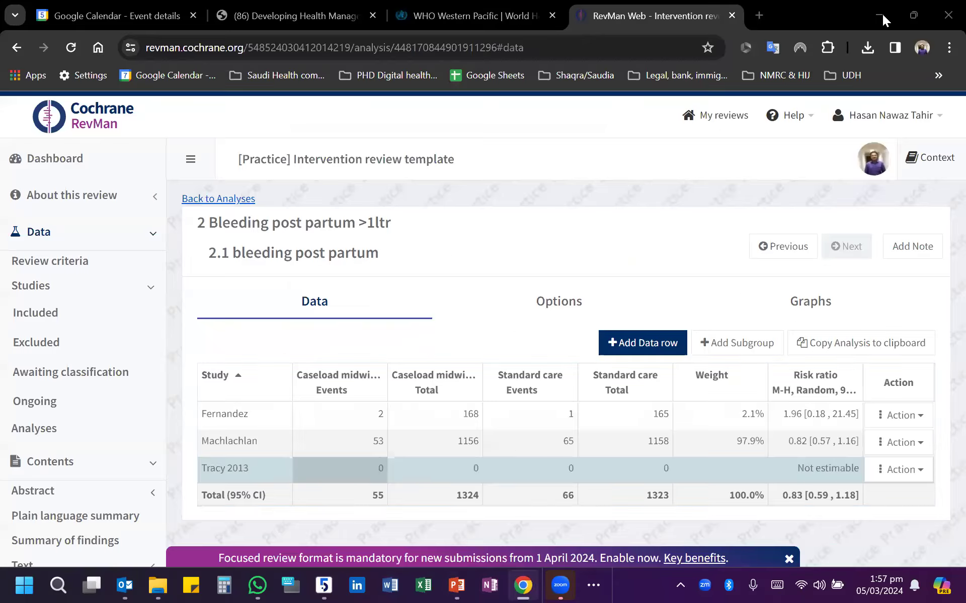
pyautogui.click(346, 469)
pyautogui.write('28')
pyautogui.click(425, 474)
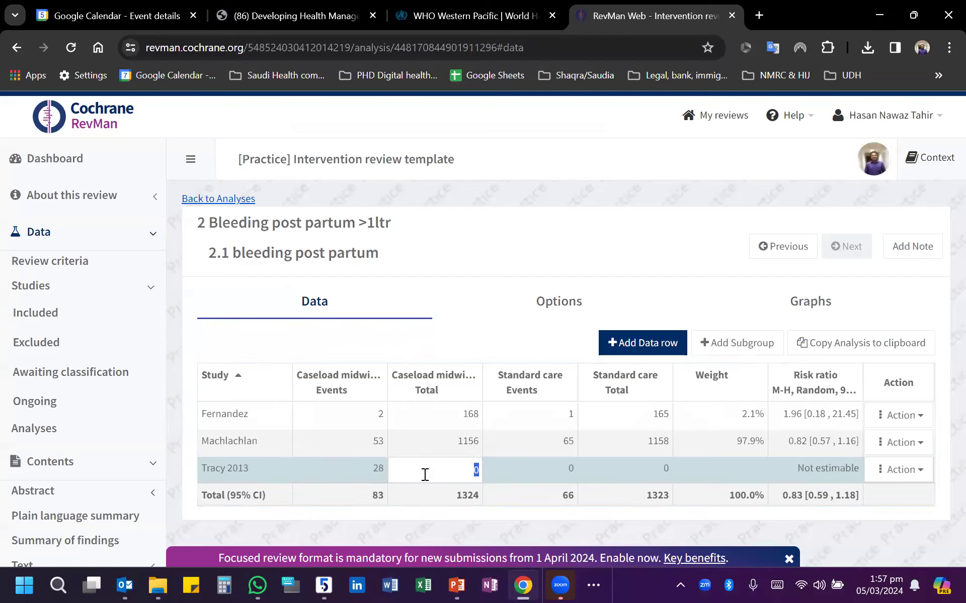
pyautogui.write('871')
pyautogui.click(526, 475)
pyautogui.write('4')
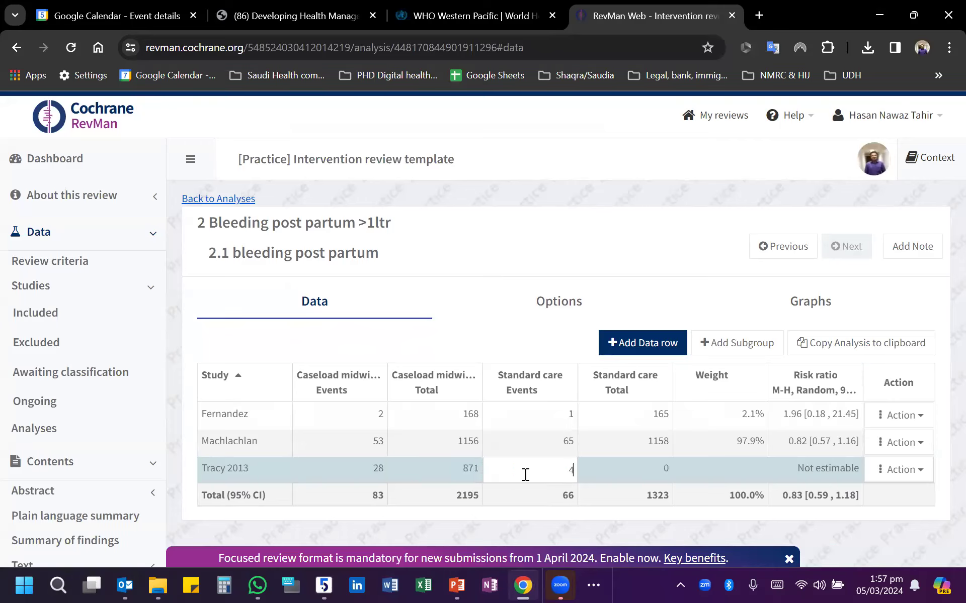
pyautogui.write('3')
pyautogui.click(652, 475)
pyautogui.write('877')
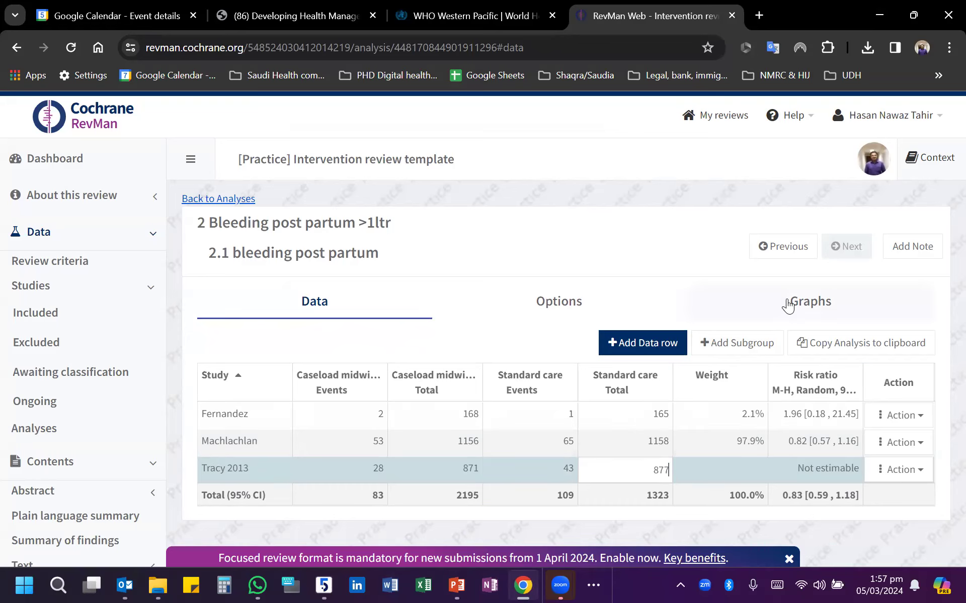
# - Open the analysis's graph settings and set the left graph label to "Favours [caseload]"
pyautogui.click(878, 307)
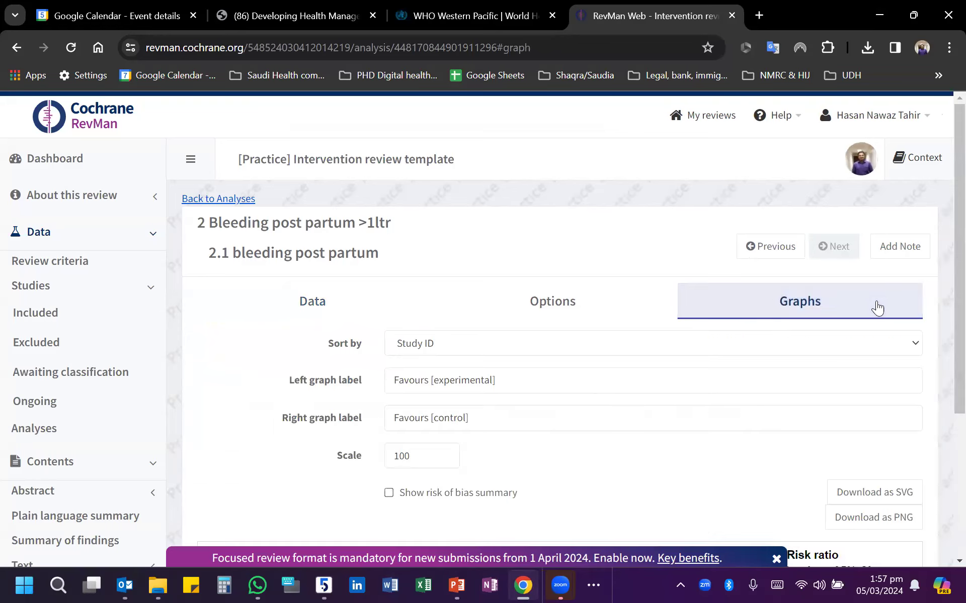
pyautogui.click(543, 312)
pyautogui.click(365, 301)
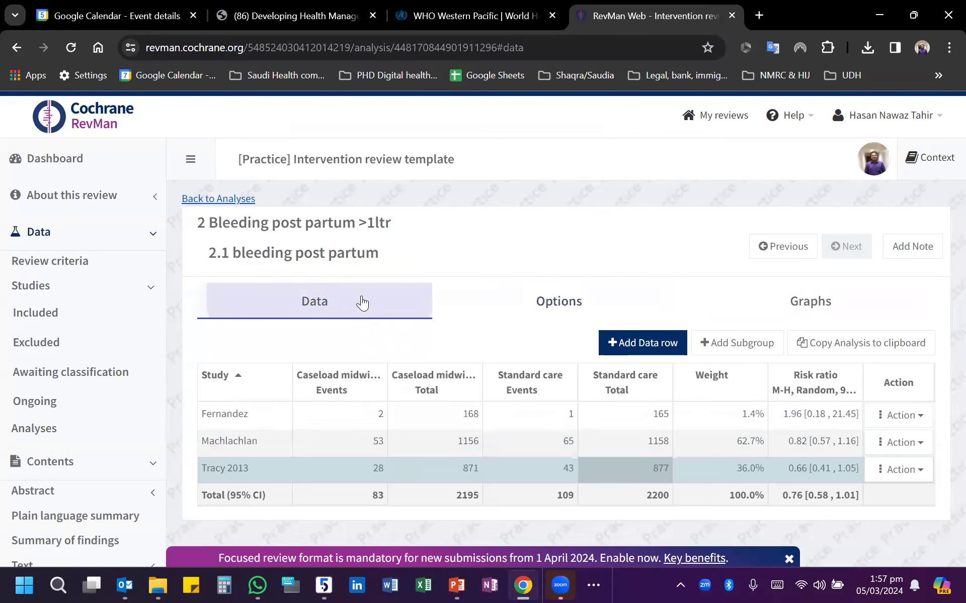
pyautogui.click(714, 469)
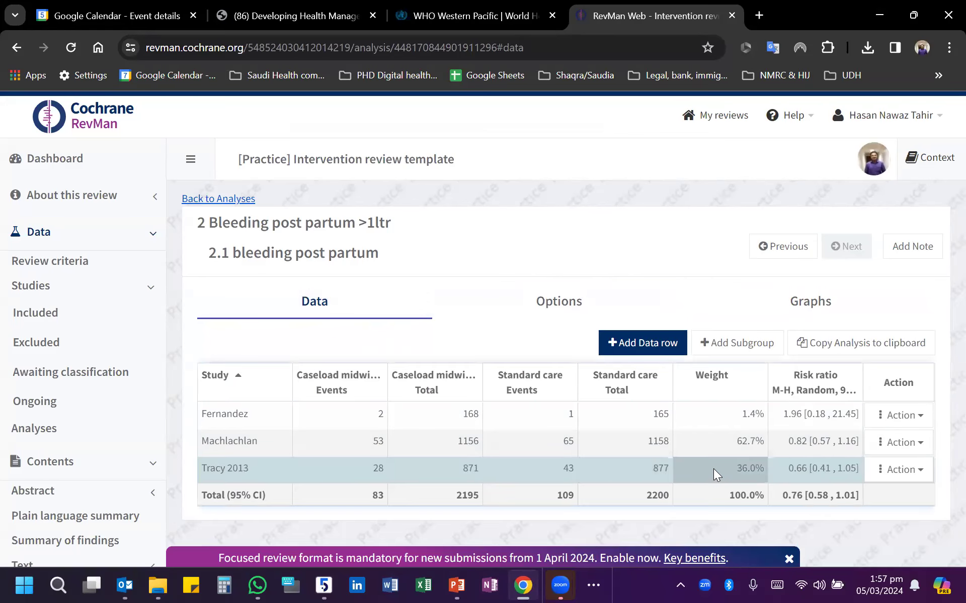
pyautogui.click(822, 307)
pyautogui.scroll(-1, 560, 418)
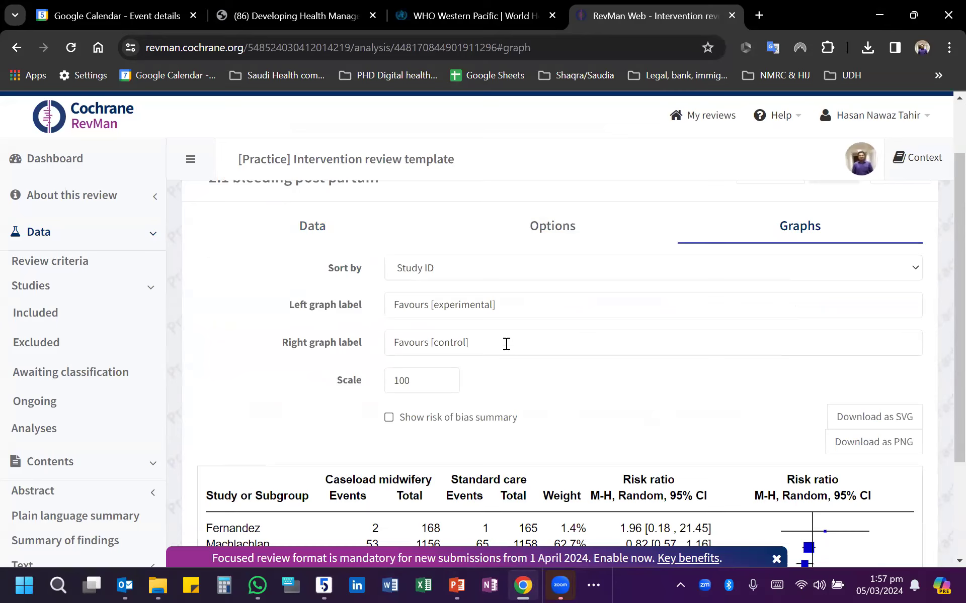
pyautogui.click(495, 304)
pyautogui.moveTo(495, 305); pyautogui.dragTo(434, 305)
pyautogui.moveTo(434, 306); pyautogui.dragTo(493, 306)
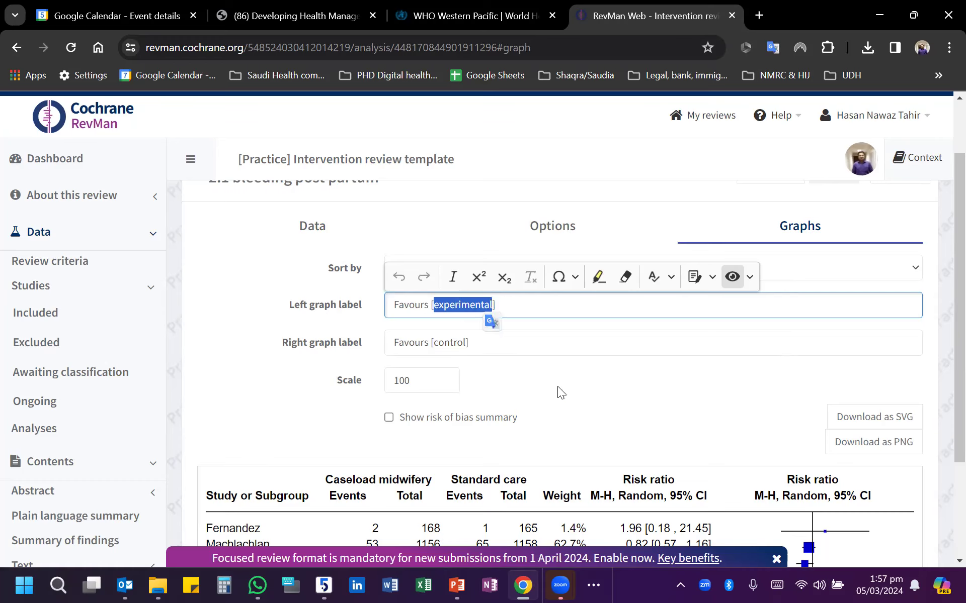
pyautogui.write('caseload')
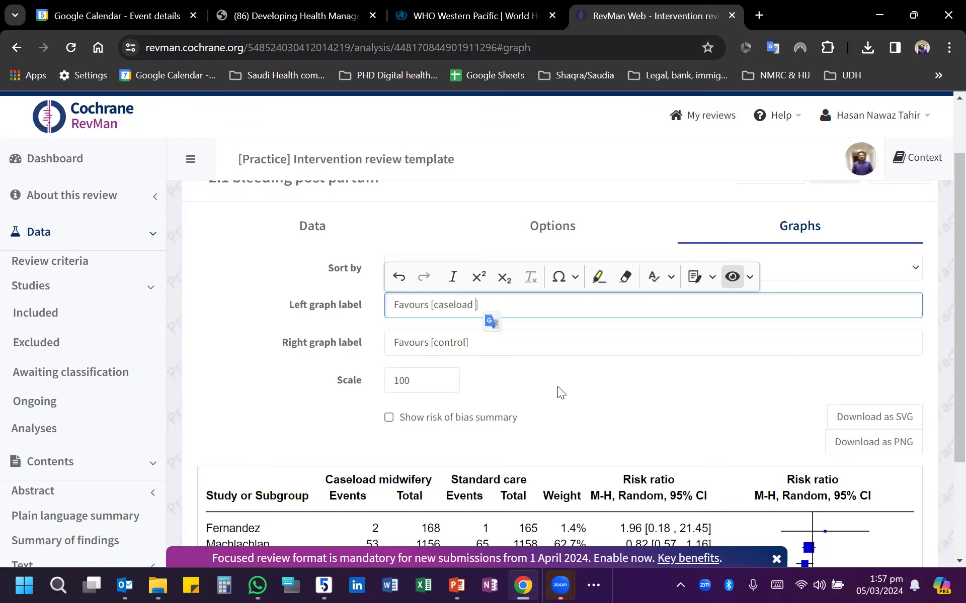
# - Set the right graph label to "Favours [standard care]"
pyautogui.click(463, 345)
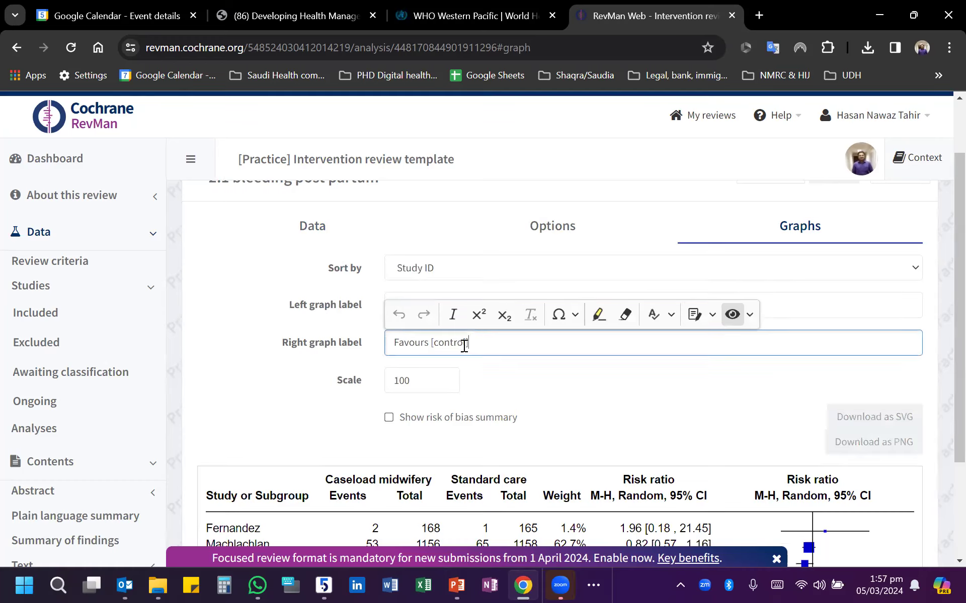
pyautogui.moveTo(434, 342); pyautogui.dragTo(466, 342)
pyautogui.write('standard care')
pyautogui.click(708, 396)
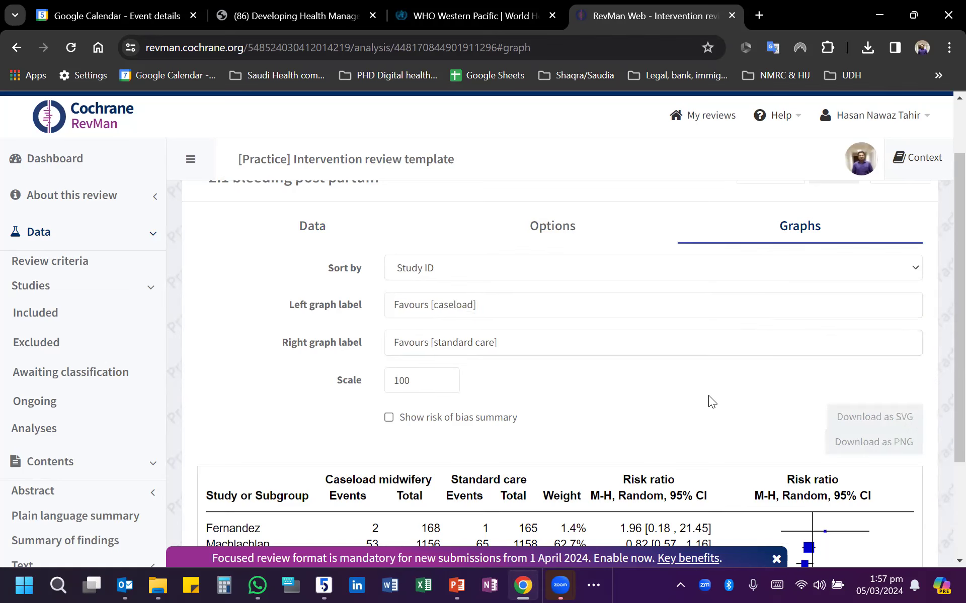
# - Examine the forest plot's heterogeneity statistics, overall effect test, I² value and pooled effect diamond together with the graph labels
pyautogui.scroll(-3, 689, 386)
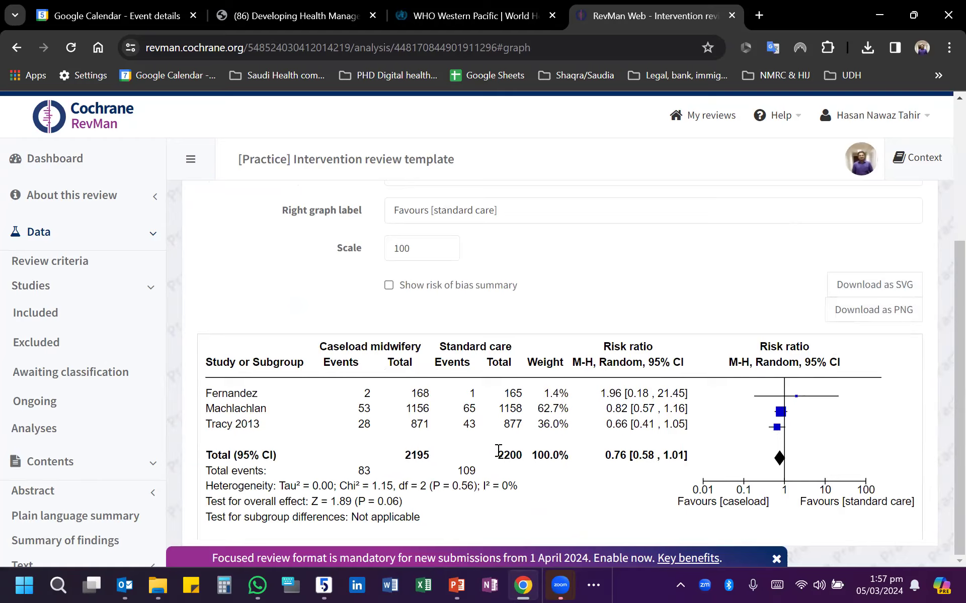
pyautogui.moveTo(238, 486); pyautogui.dragTo(474, 488)
pyautogui.click(361, 501)
pyautogui.moveTo(405, 503); pyautogui.dragTo(356, 501)
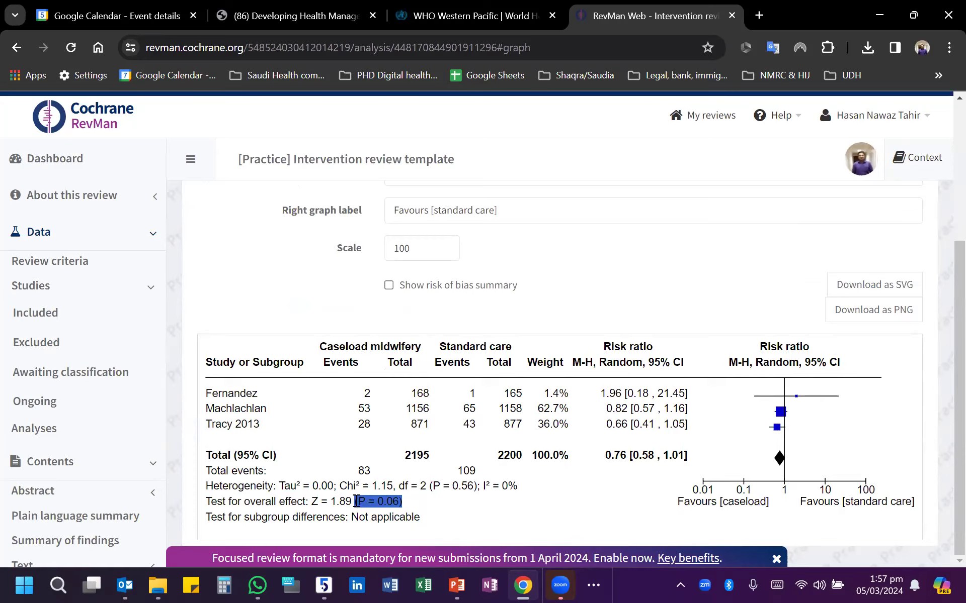
pyautogui.moveTo(525, 488); pyautogui.dragTo(483, 487)
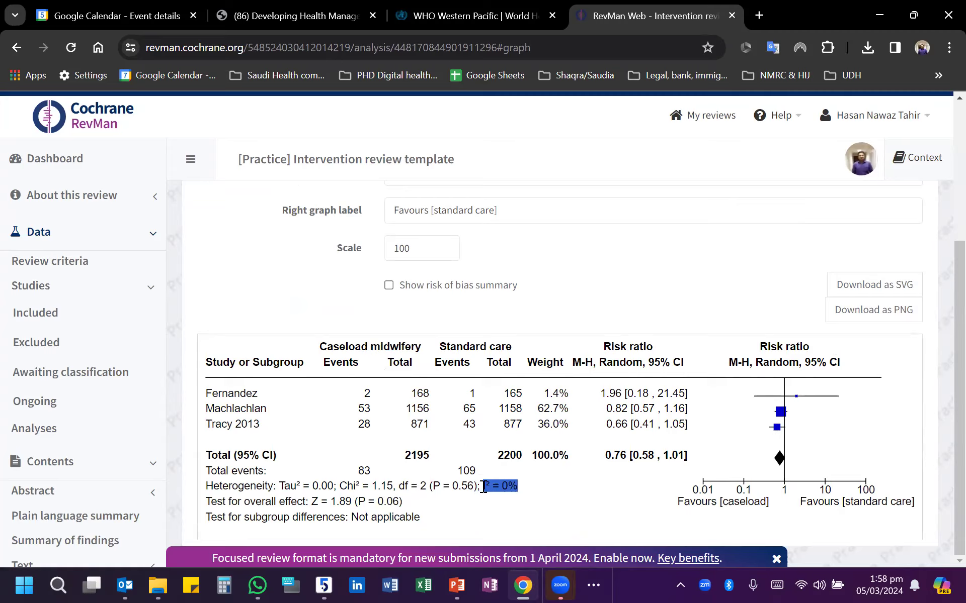
pyautogui.click(437, 503)
pyautogui.moveTo(758, 473); pyautogui.dragTo(738, 416)
pyautogui.click(610, 491)
pyautogui.scroll(4, 552, 373)
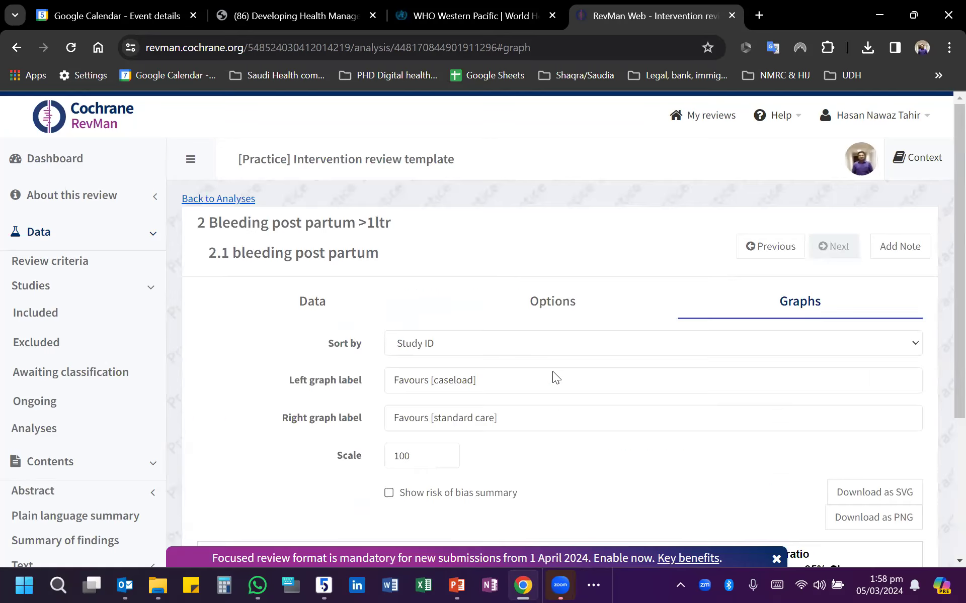
pyautogui.scroll(-4, 639, 429)
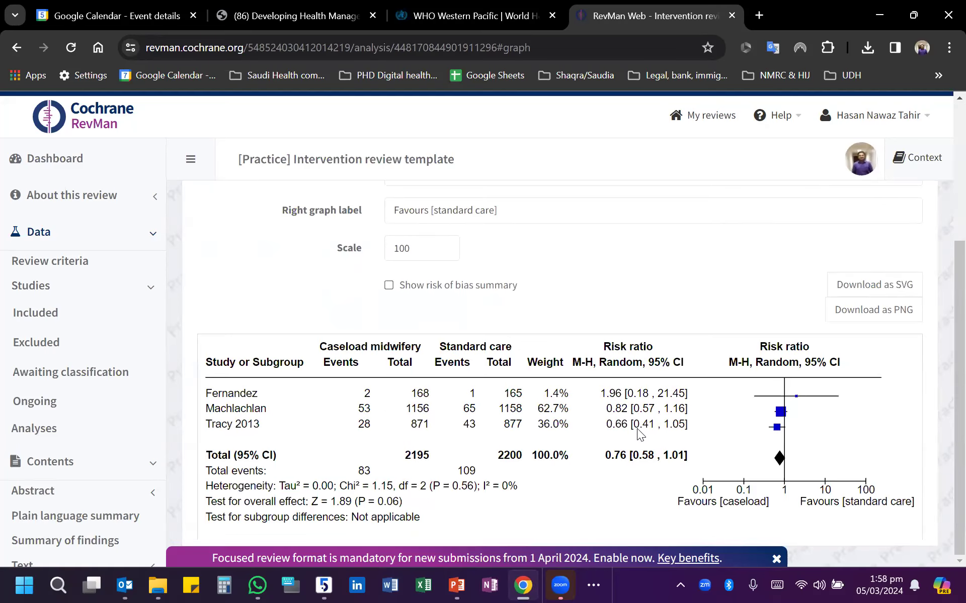
pyautogui.scroll(4, 638, 427)
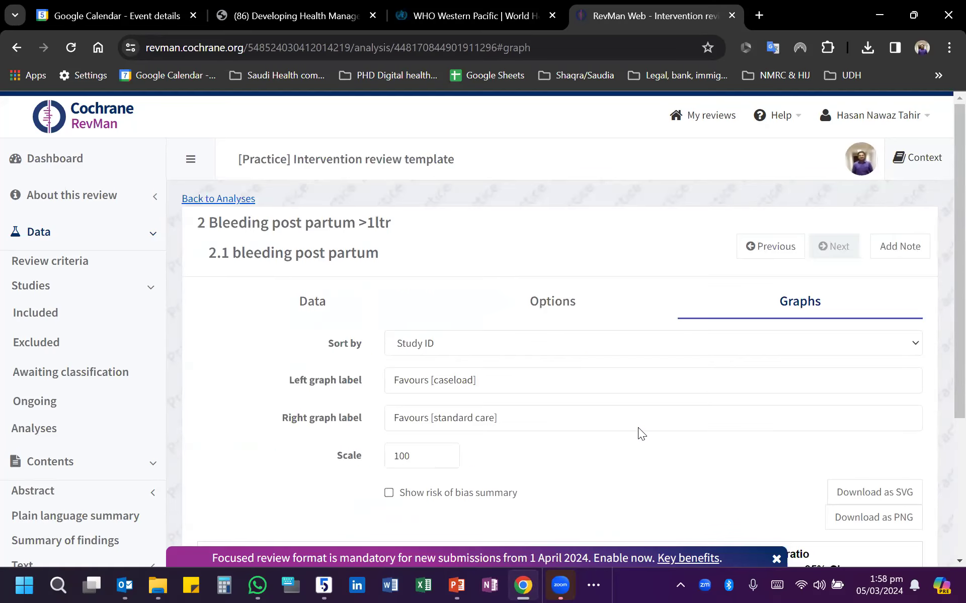
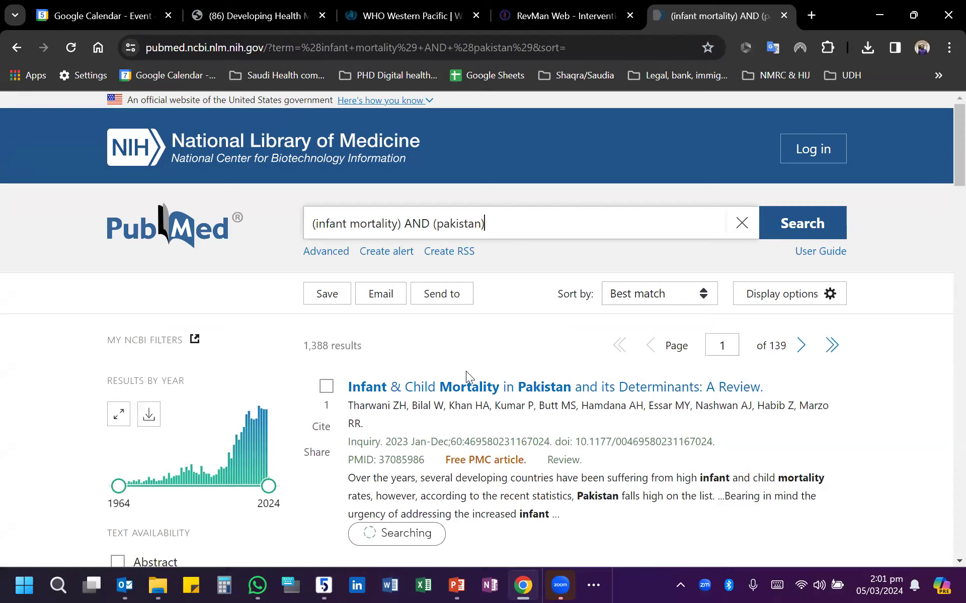
# - Launch EndNote 20 and dismiss the promotional offer and the missing-library notice
pyautogui.click(324, 586)
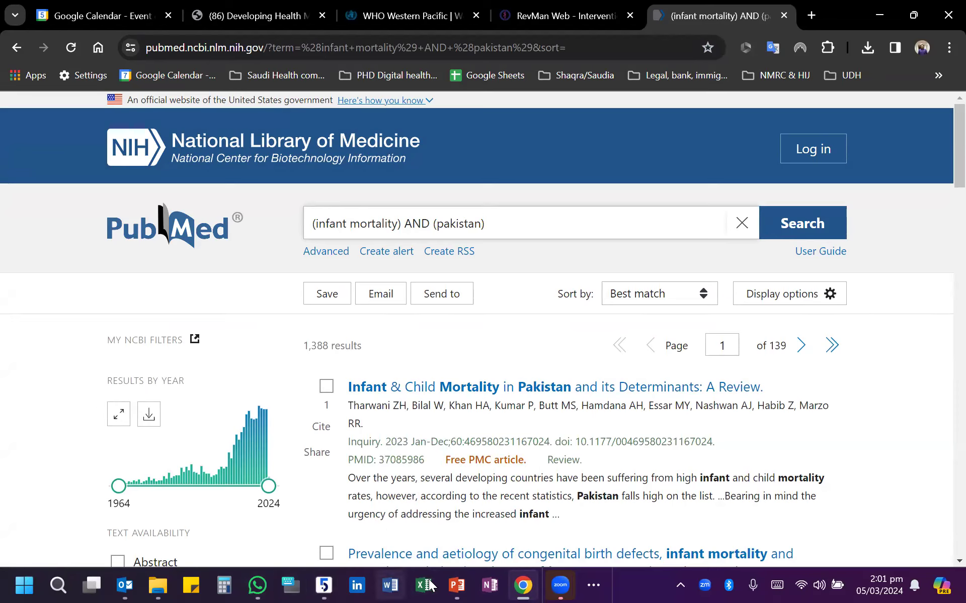
pyautogui.click(59, 583)
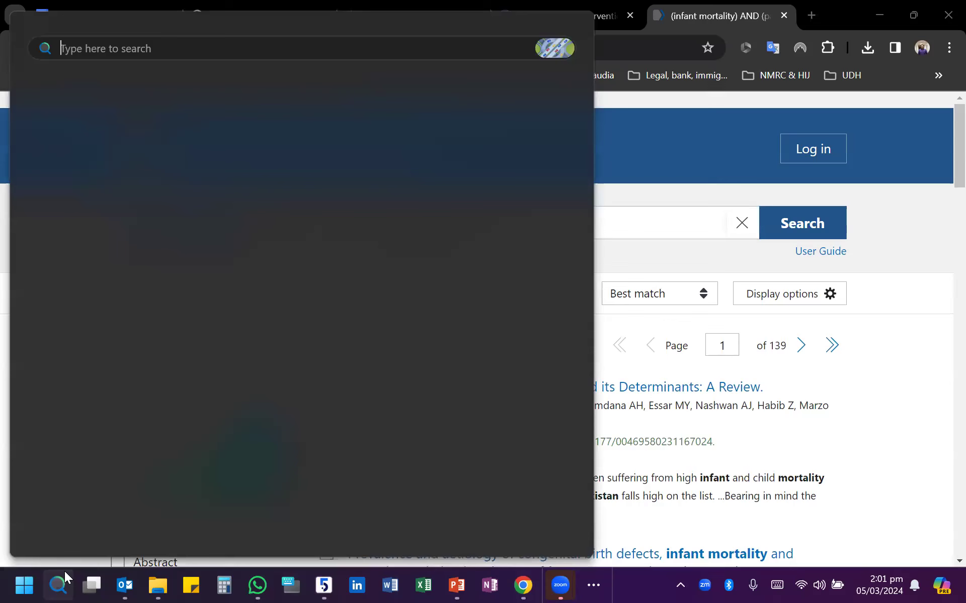
pyautogui.click(75, 121)
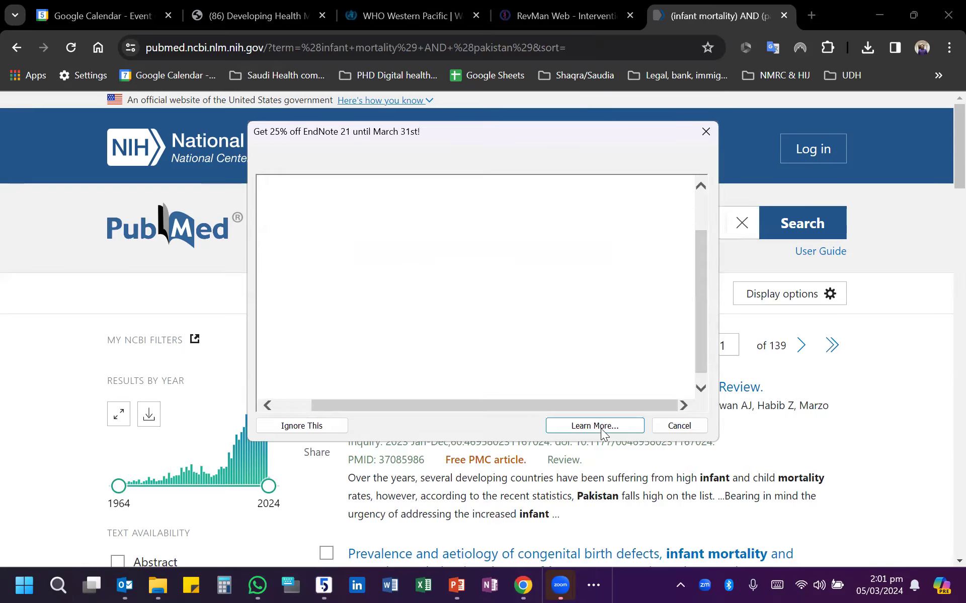
pyautogui.click(704, 427)
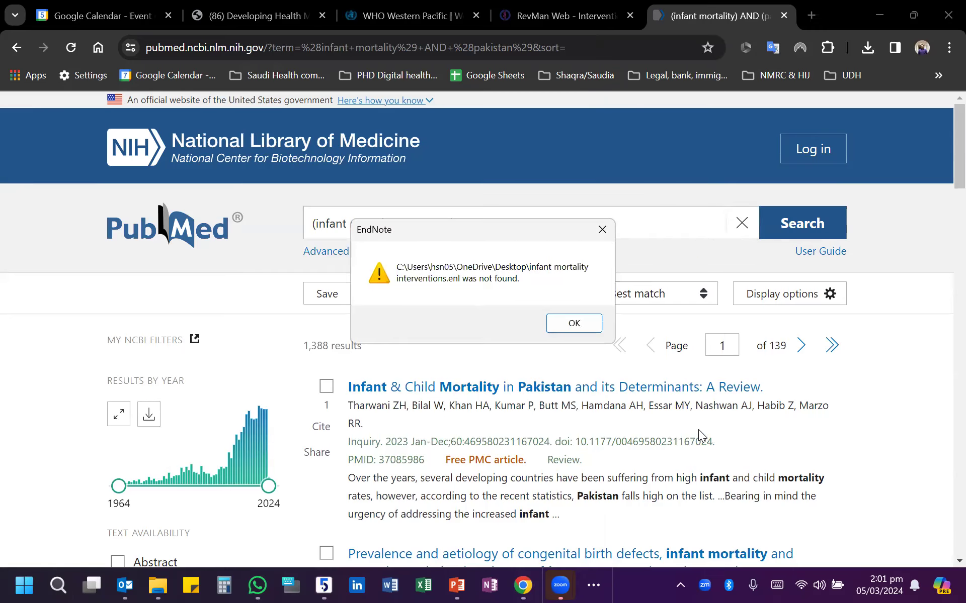
pyautogui.click(588, 326)
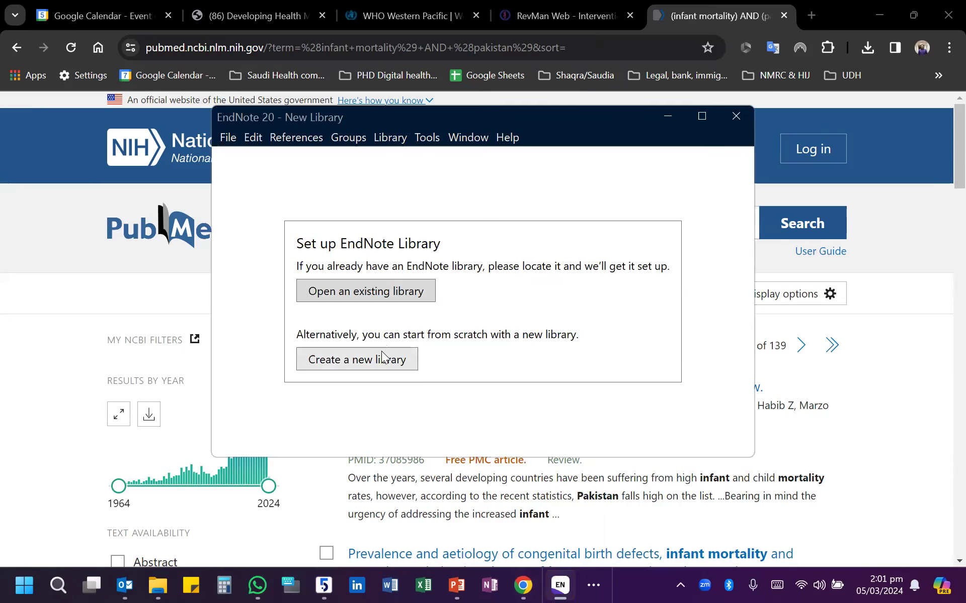
# - Create a new library named "My EndNote Library" on the Desktop and maximize its window
pyautogui.click(702, 115)
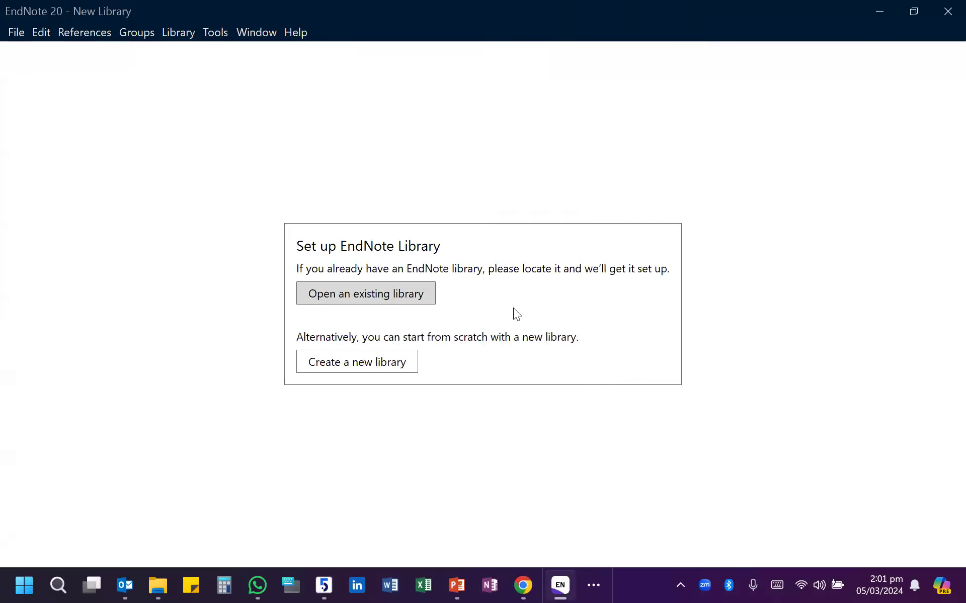
pyautogui.click(389, 369)
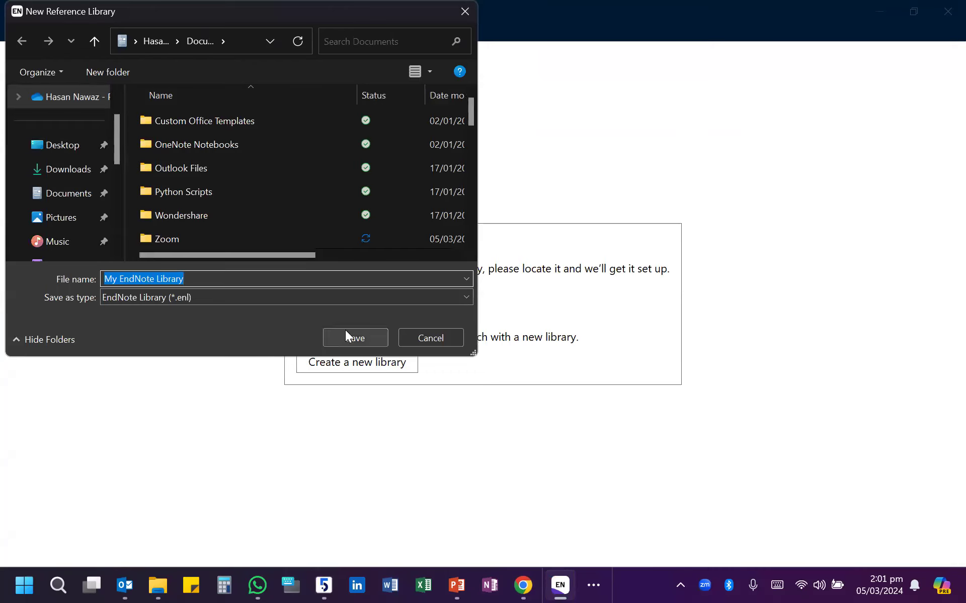
pyautogui.click(62, 145)
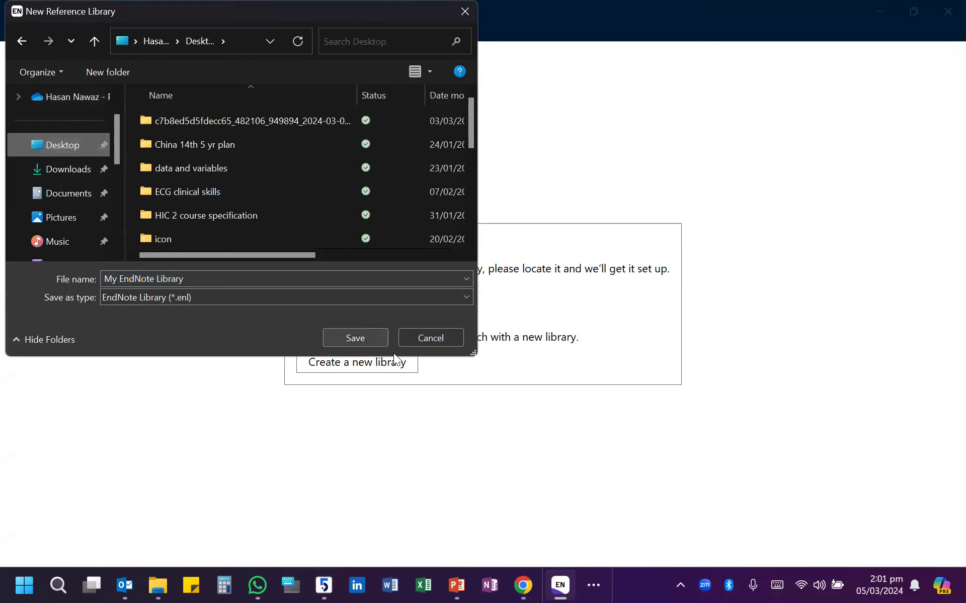
pyautogui.click(355, 338)
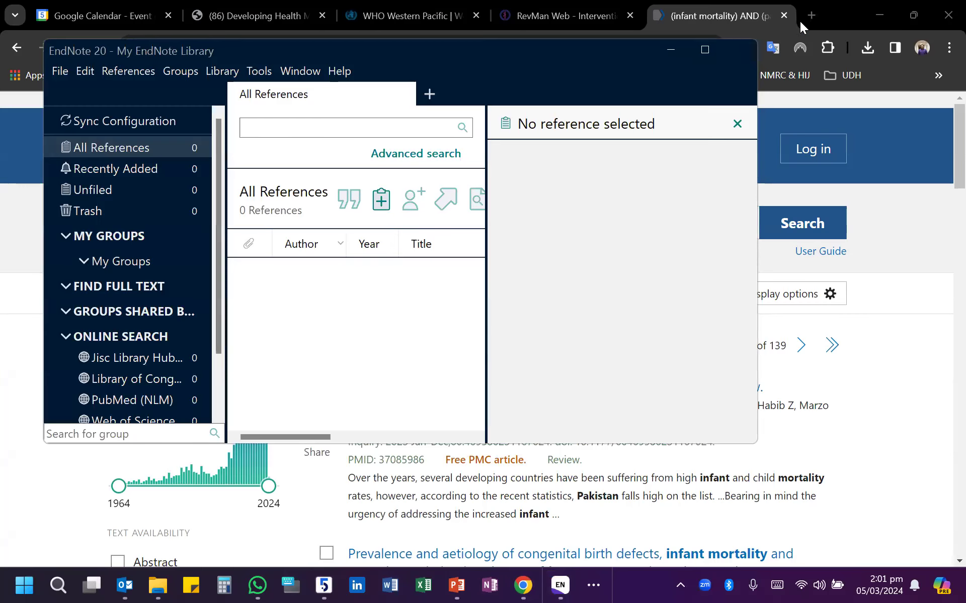
pyautogui.click(704, 51)
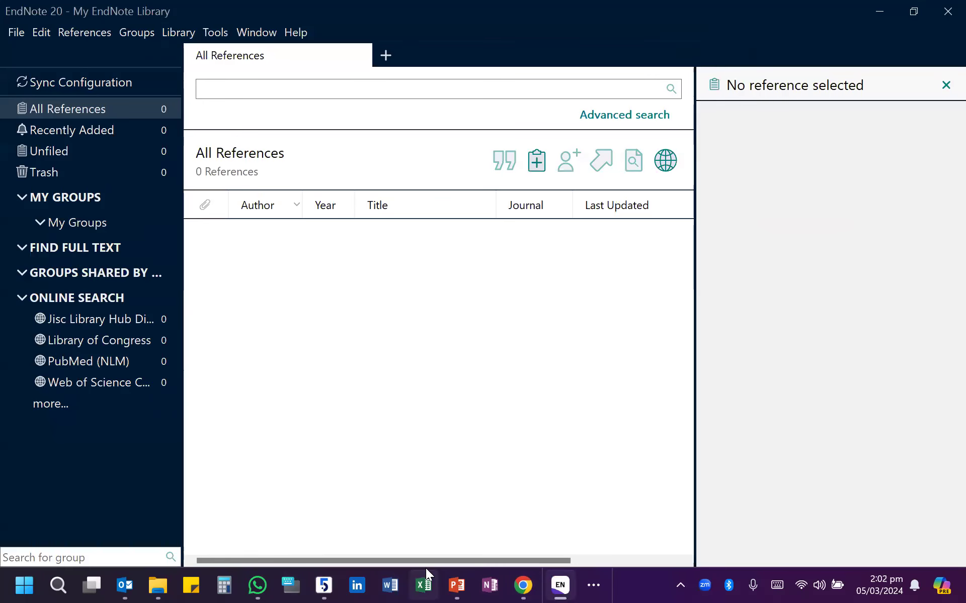
# - Switch to PubMed in Chrome and limit the infant mortality AND pakistan results to 2011–2024
pyautogui.click(523, 585)
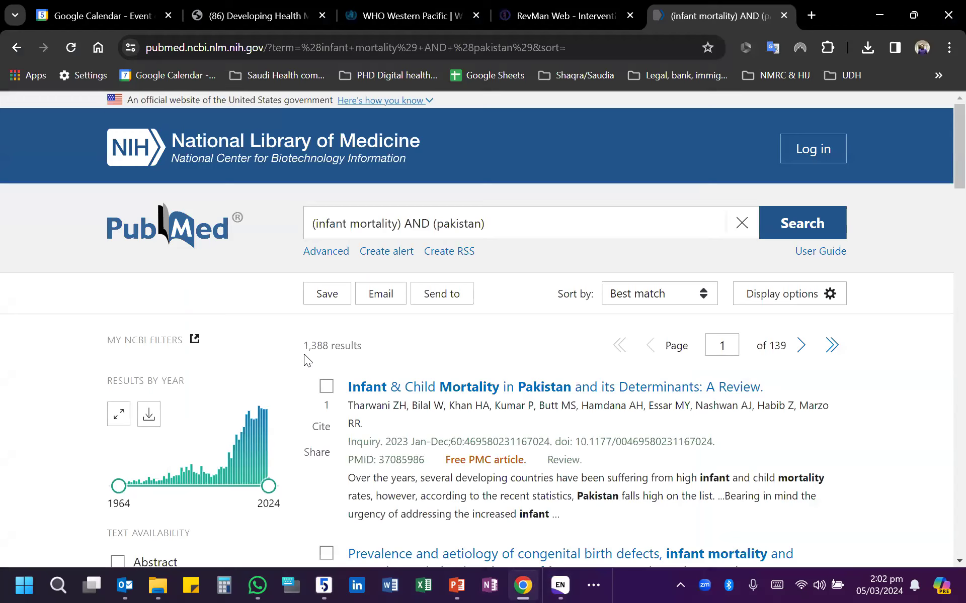
pyautogui.scroll(-1, 311, 444)
pyautogui.scroll(-1, 311, 443)
pyautogui.moveTo(119, 335); pyautogui.dragTo(237, 328)
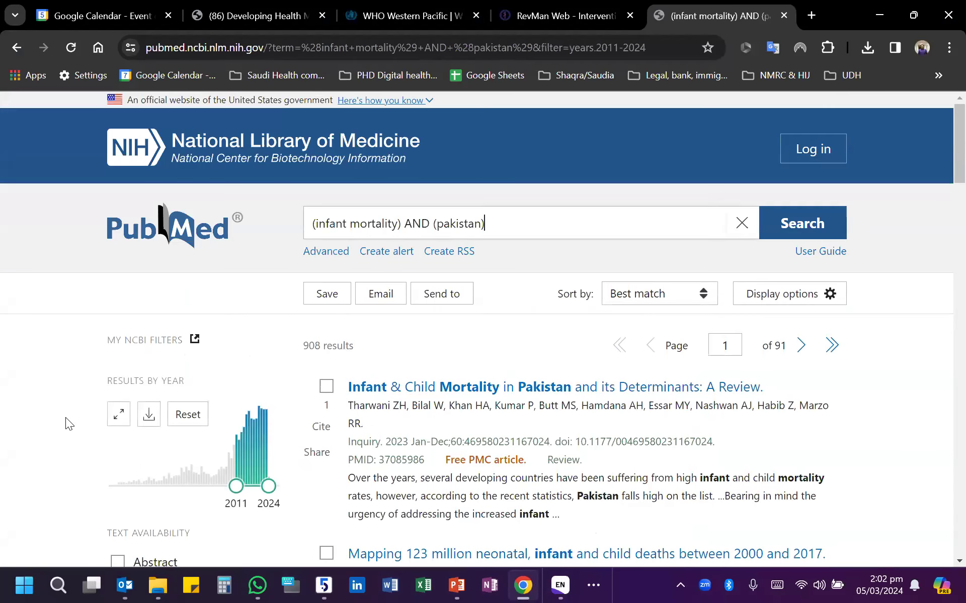
# - Restrict the PubMed results to the Clinical Trial article type
pyautogui.scroll(-6, 66, 418)
pyautogui.scroll(-1, 65, 417)
pyautogui.click(116, 309)
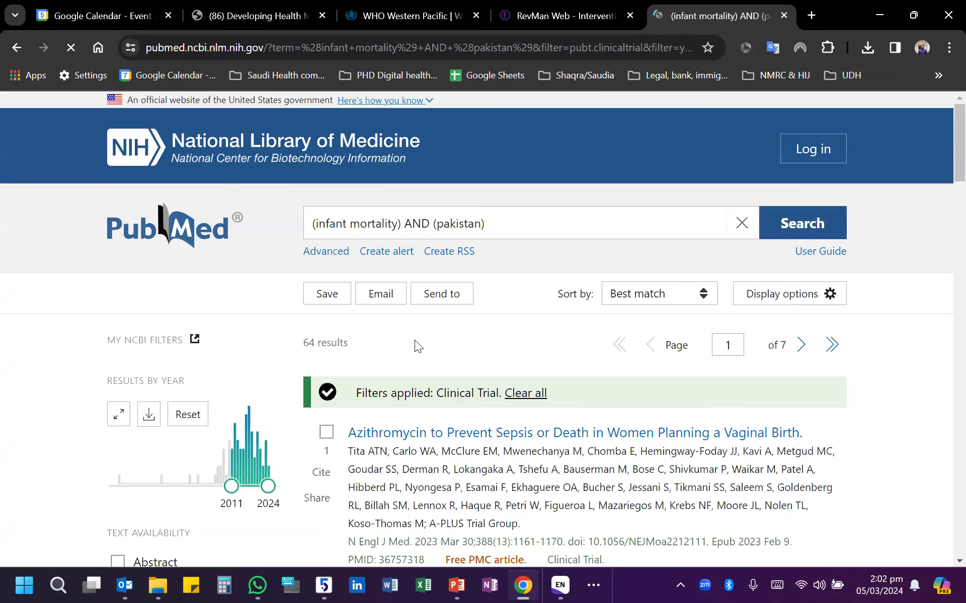
pyautogui.scroll(-2, 434, 381)
pyautogui.scroll(2, 433, 381)
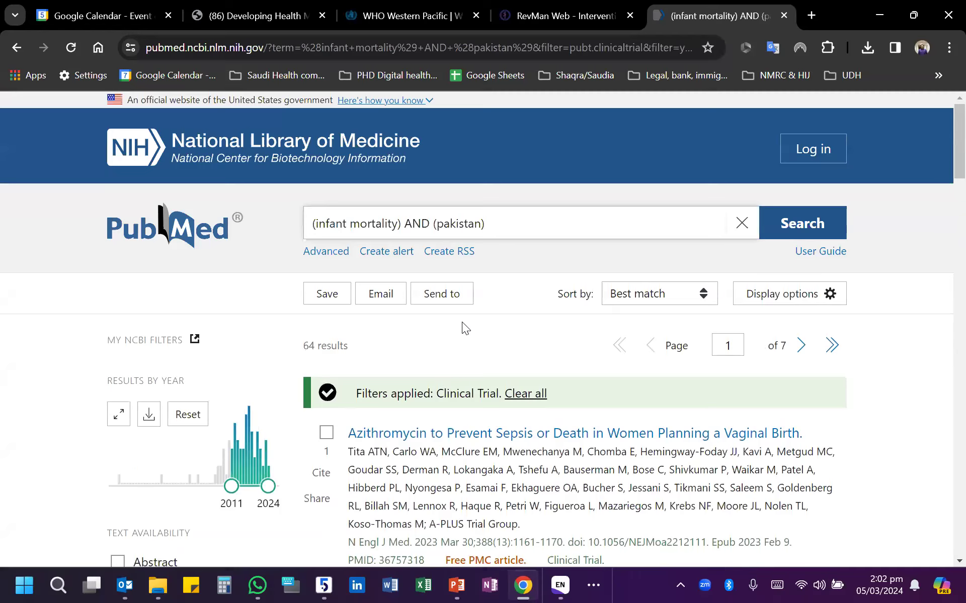
# - Export all results as a citation manager file and save it to the Desktop as "pubmed-infantmort-set (1)"
pyautogui.click(454, 298)
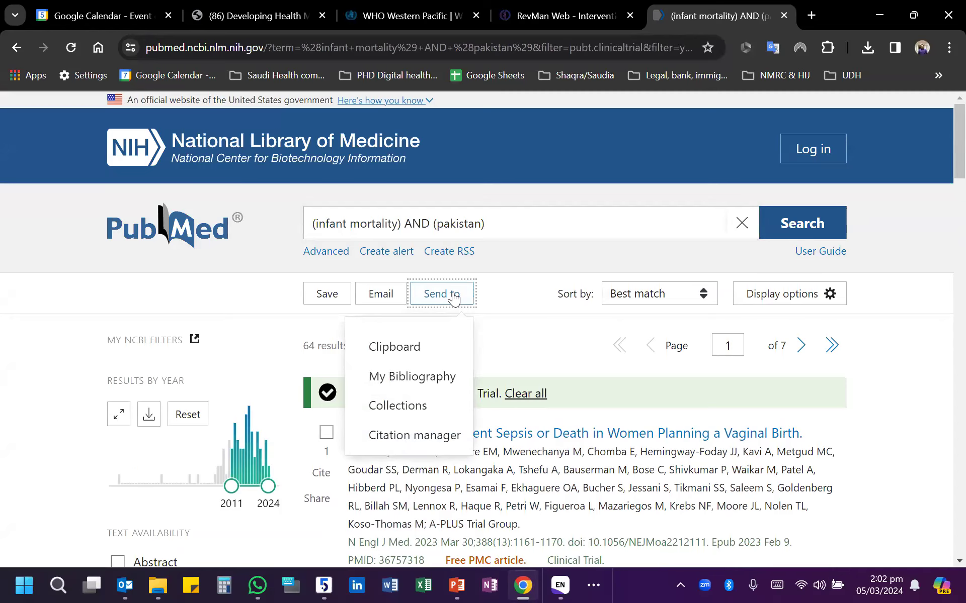
pyautogui.click(422, 435)
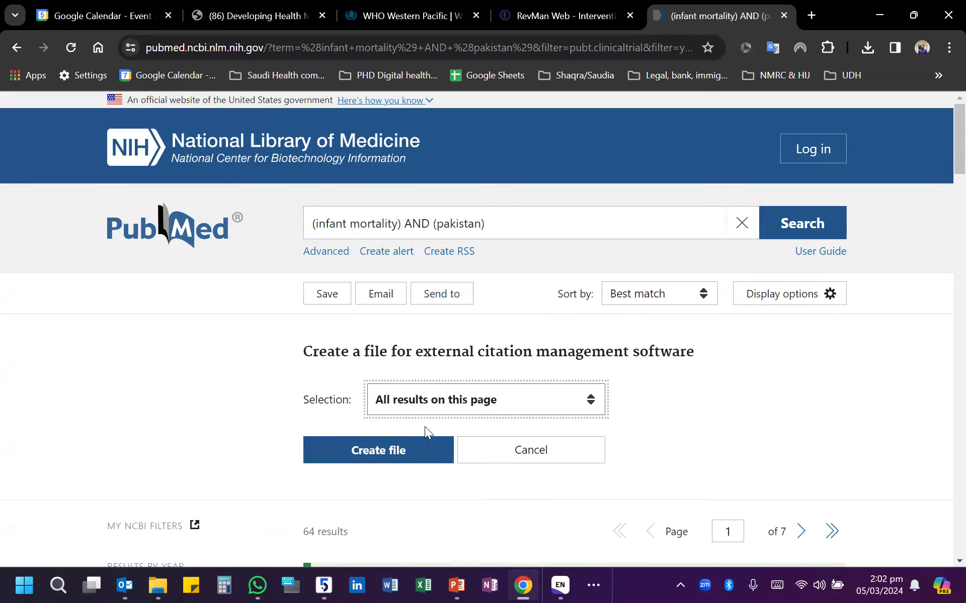
pyautogui.click(455, 399)
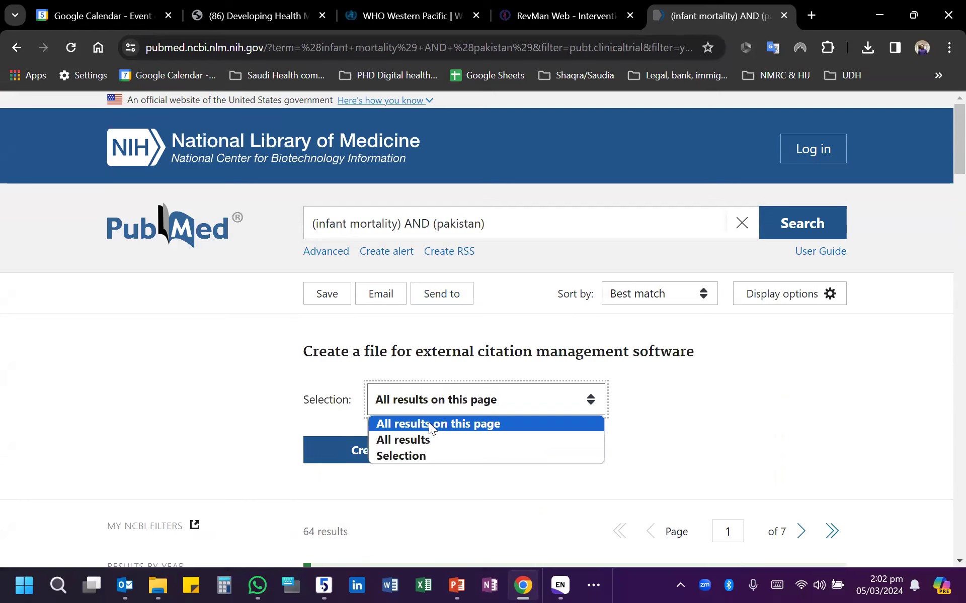
pyautogui.click(413, 440)
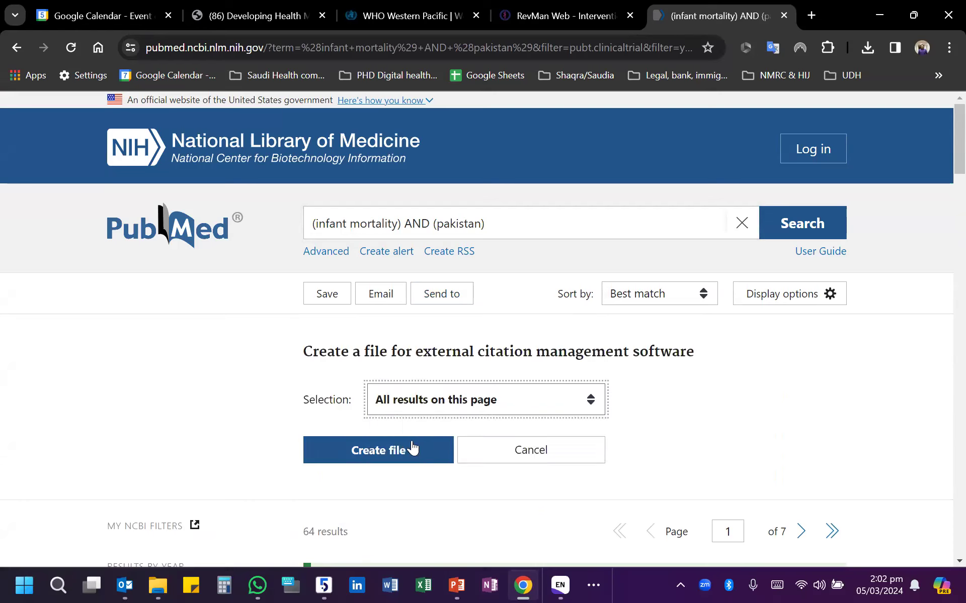
pyautogui.click(400, 458)
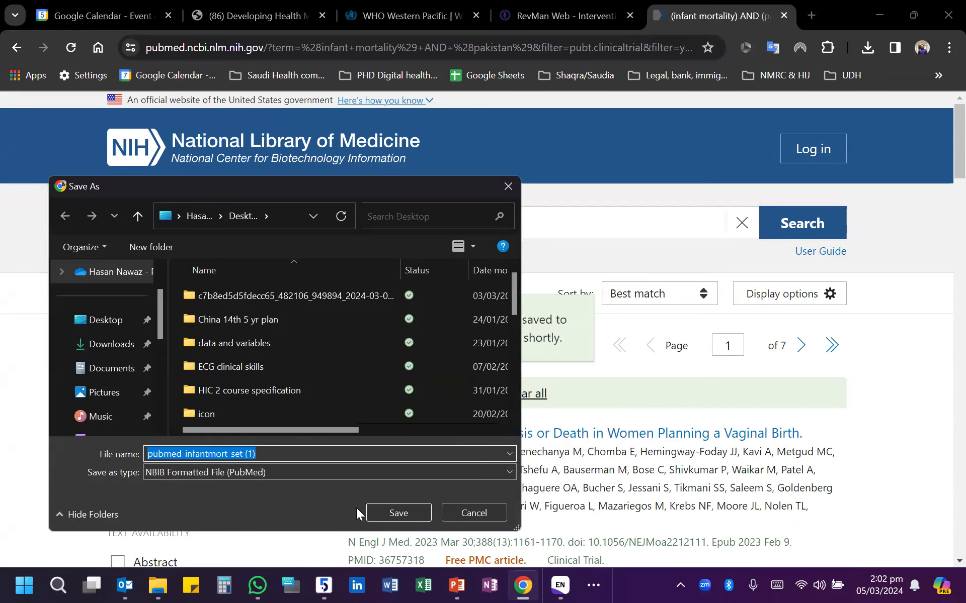
pyautogui.click(406, 514)
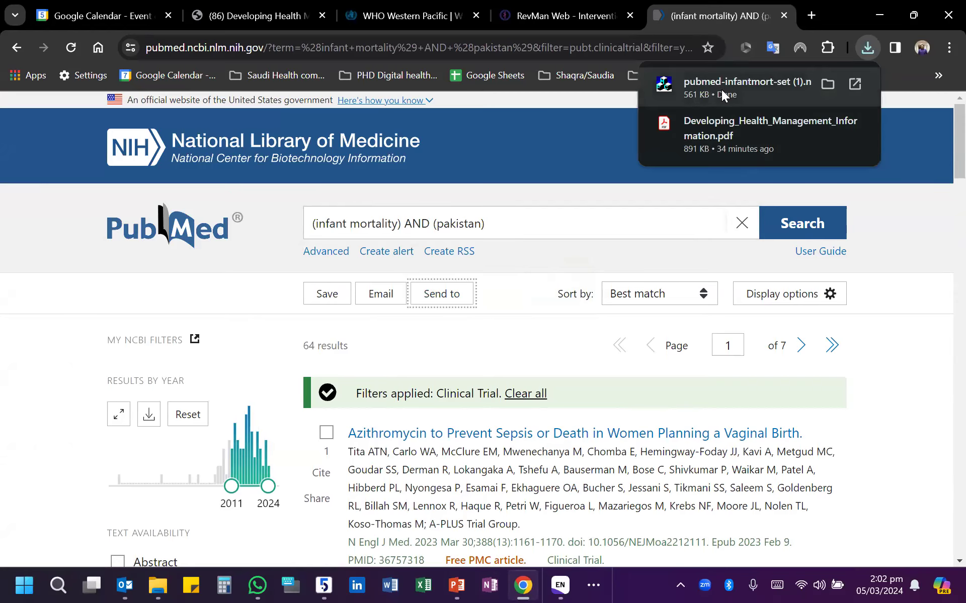
# - Import the downloaded PubMed citation file into EndNote and read the abstract of the 2020 CLIP trial in India
pyautogui.click(738, 88)
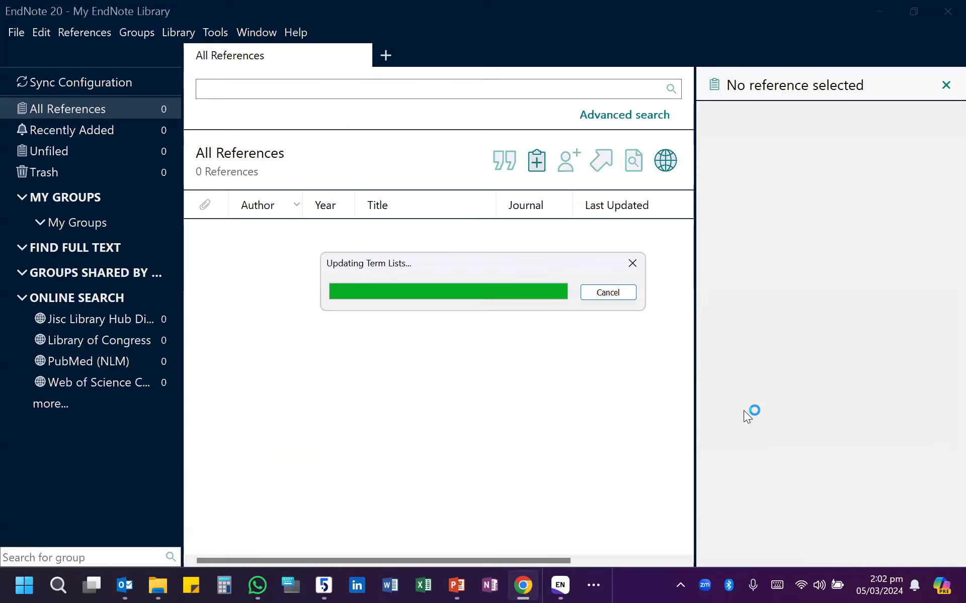
pyautogui.click(688, 302)
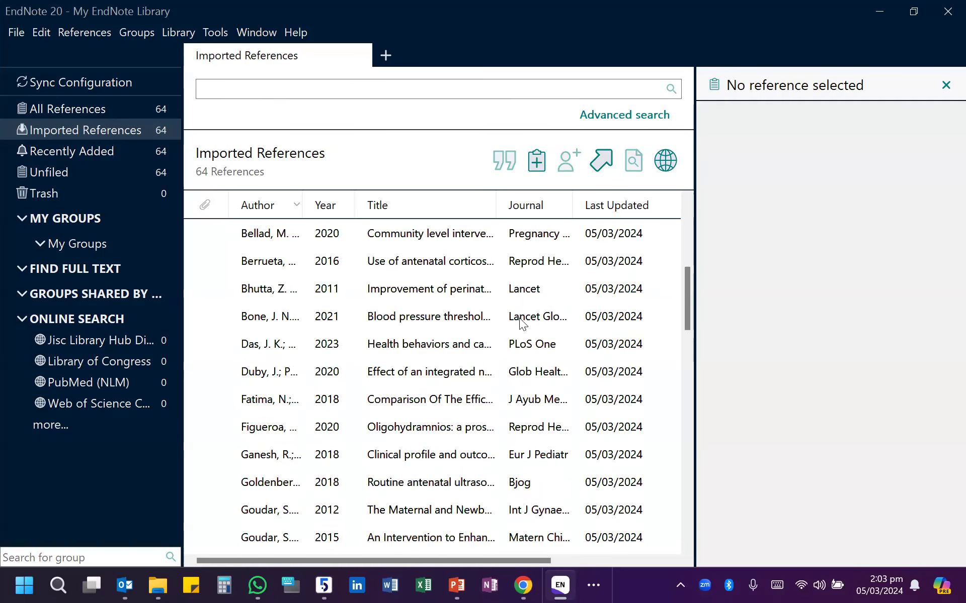
pyautogui.click(382, 236)
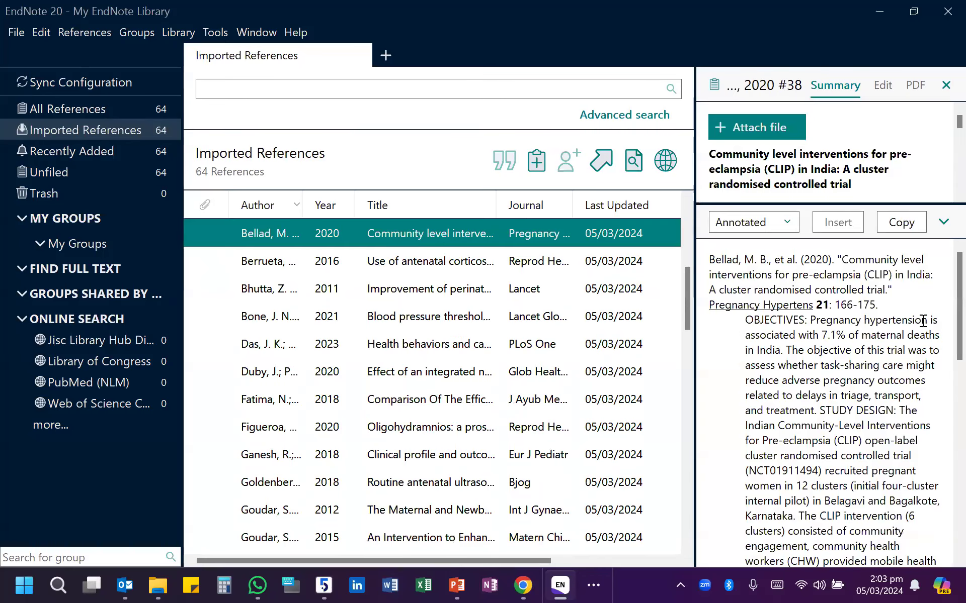
pyautogui.scroll(-3, 832, 378)
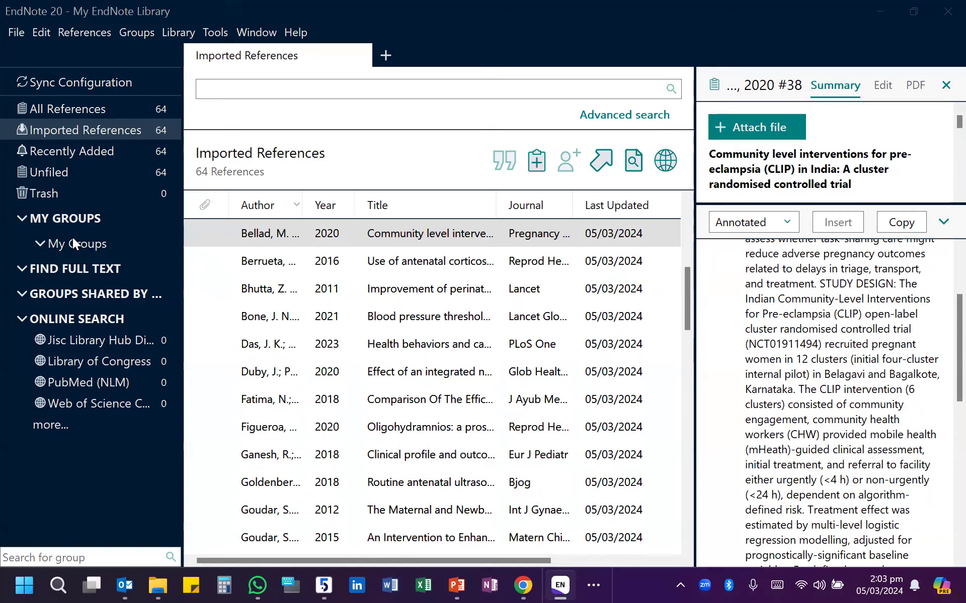
# - Create a group named "infant mortality inclusion" under My Groups
pyautogui.click(73, 223)
pyautogui.rightClick(75, 221)
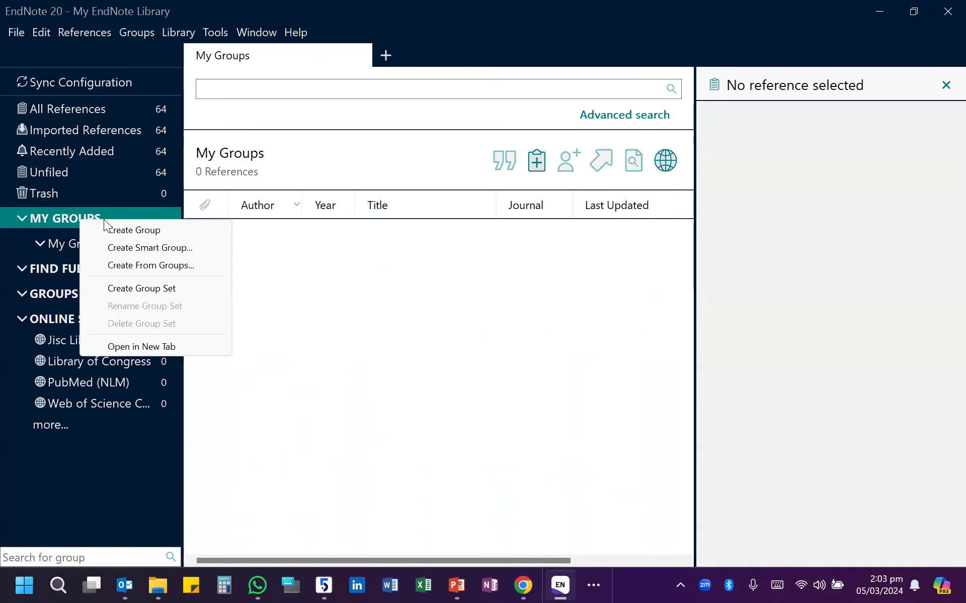
pyautogui.click(133, 227)
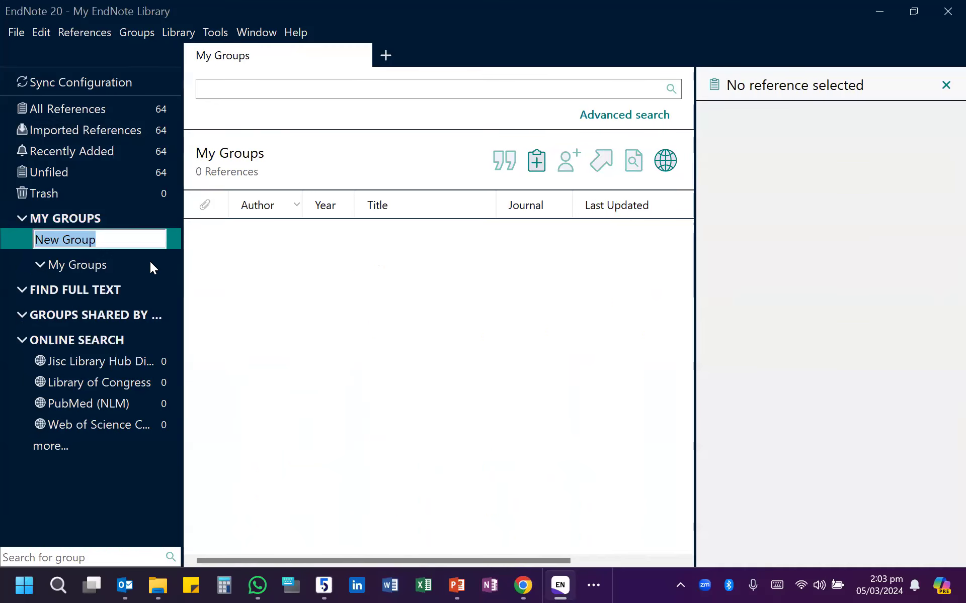
pyautogui.write('infant mor')
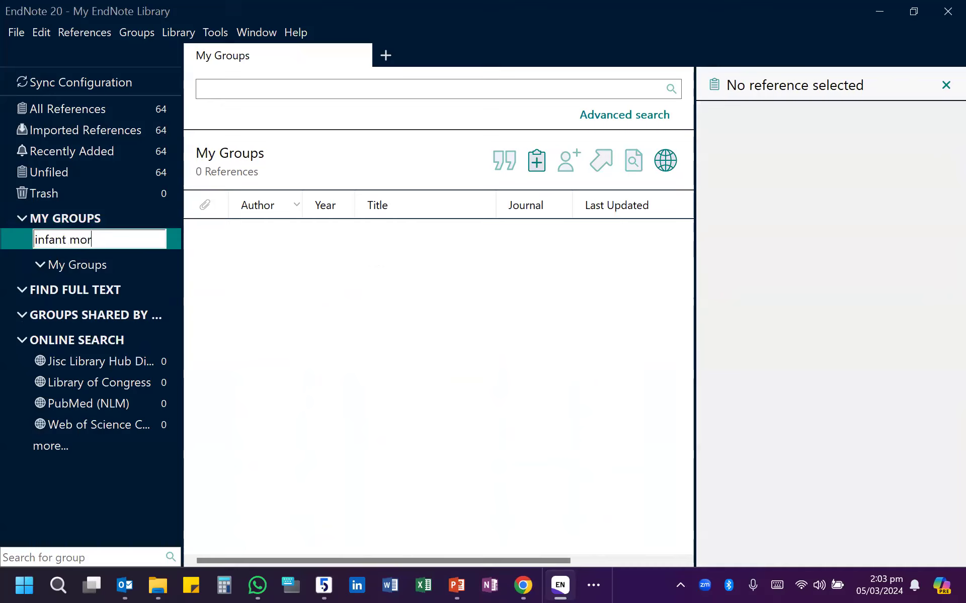
pyautogui.write('tality inclusion')
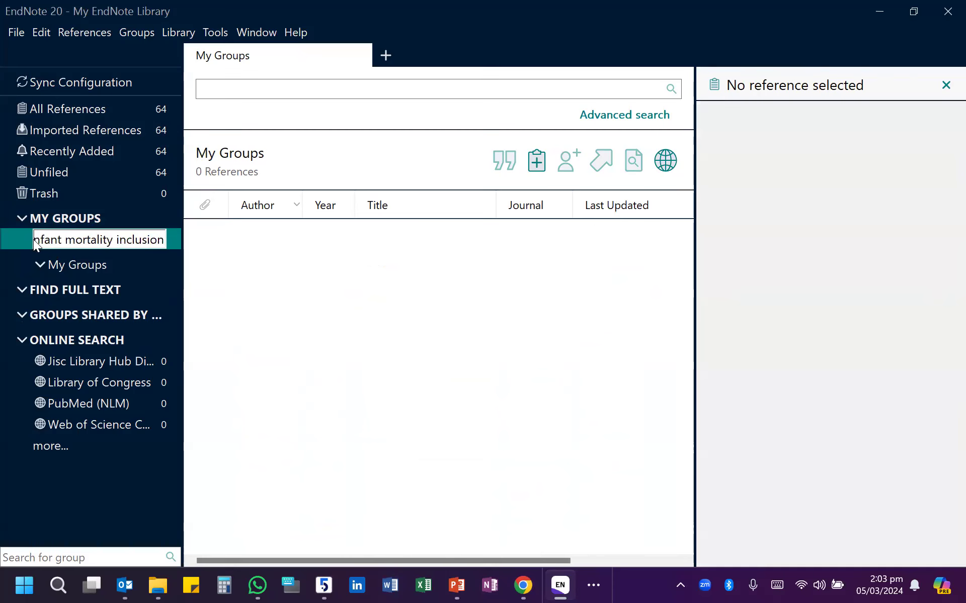
pyautogui.press('Return')
# - From all references, add the 2013 CORONIS follow-up study to the "infant mortality inclusion" group
pyautogui.click(70, 114)
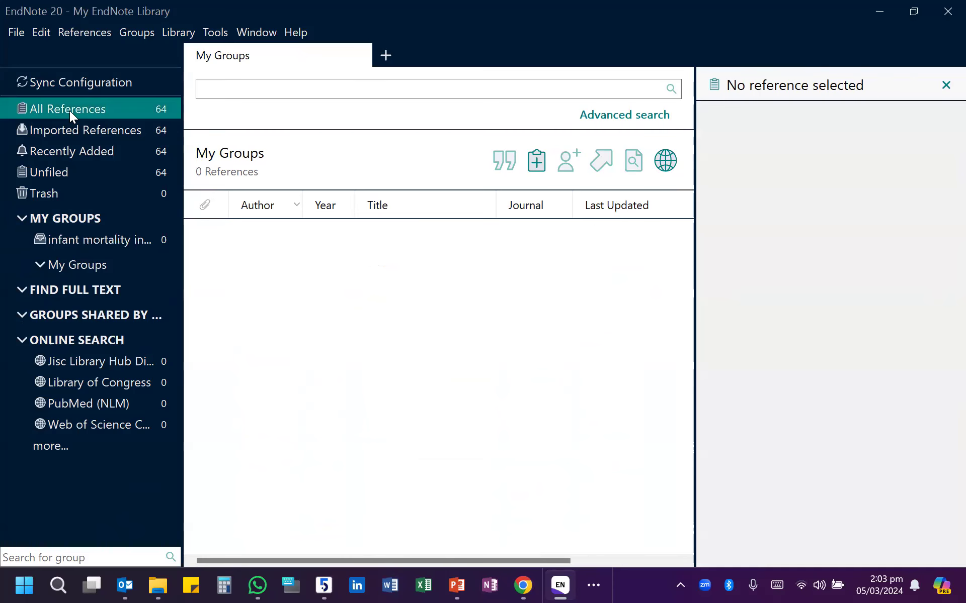
pyautogui.click(403, 234)
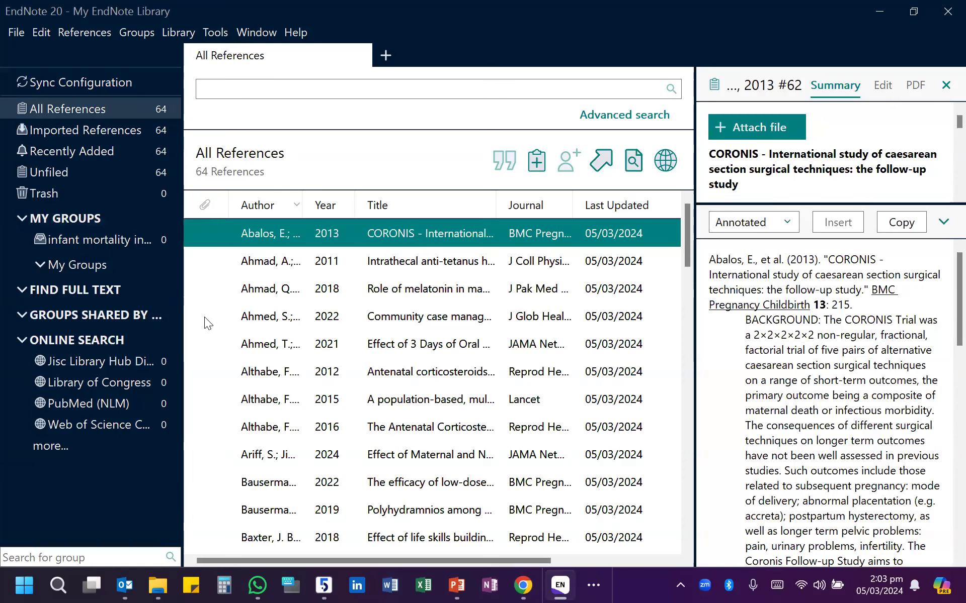
pyautogui.rightClick(355, 232)
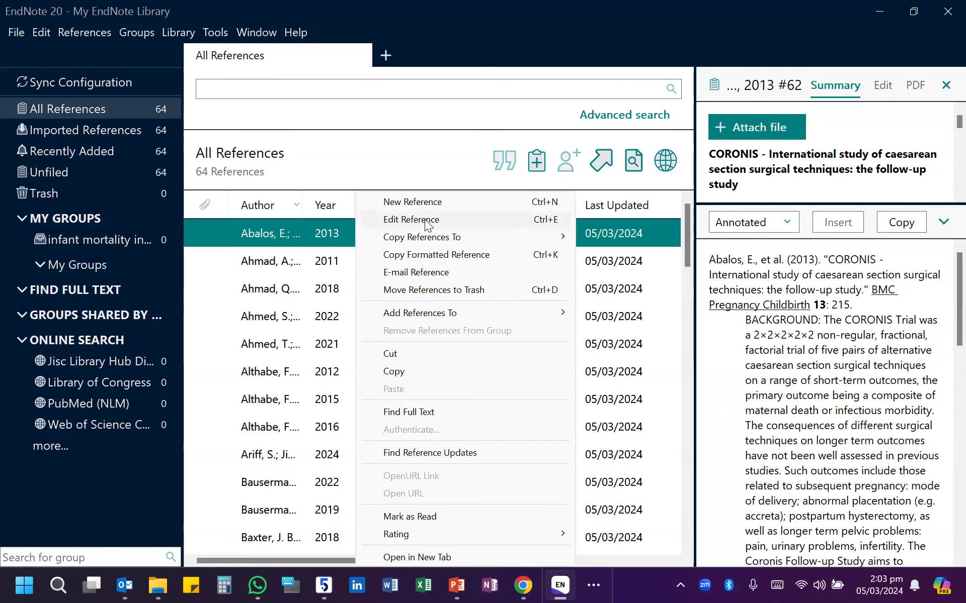
pyautogui.moveTo(481, 312)
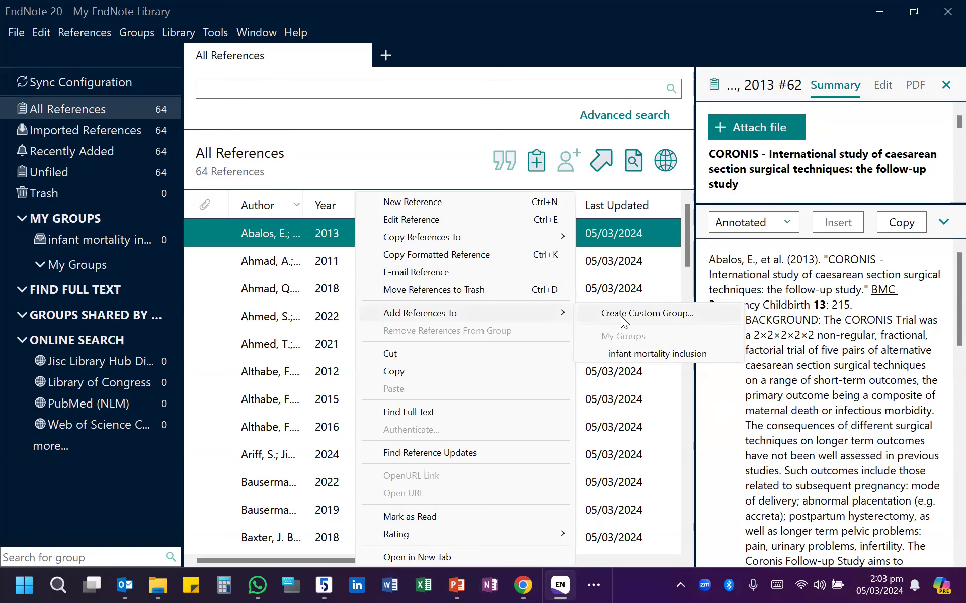
pyautogui.click(640, 358)
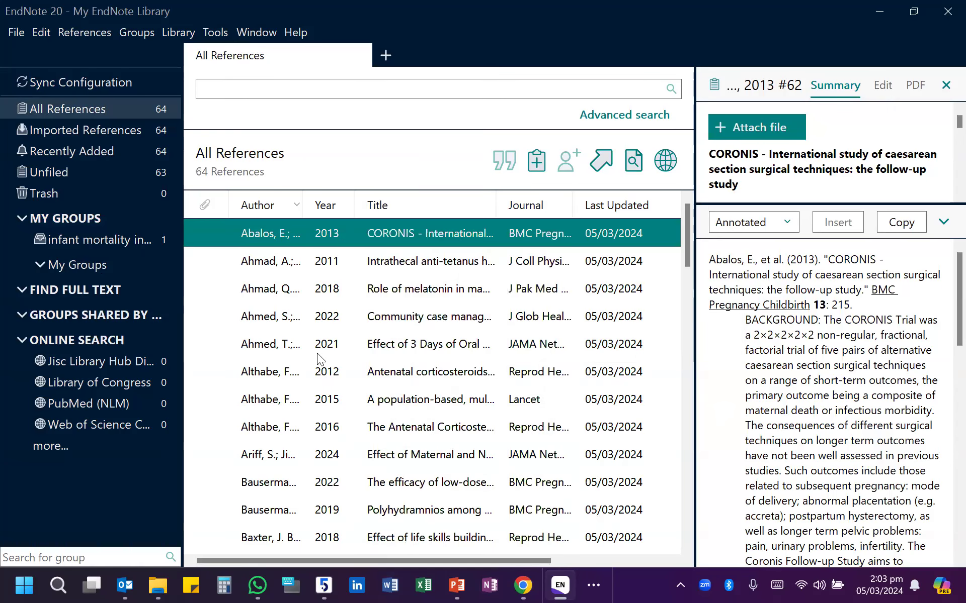
# - View the abstracts of the 2018 melatonin trial and the 2011 intrathecal anti-tetanus immunoglobulin study
pyautogui.click(407, 293)
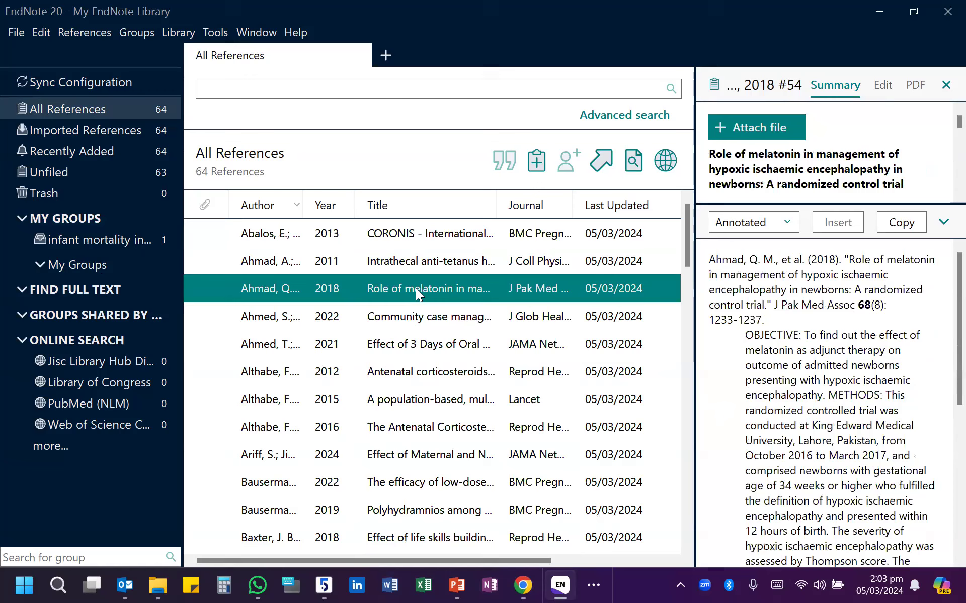
pyautogui.click(372, 259)
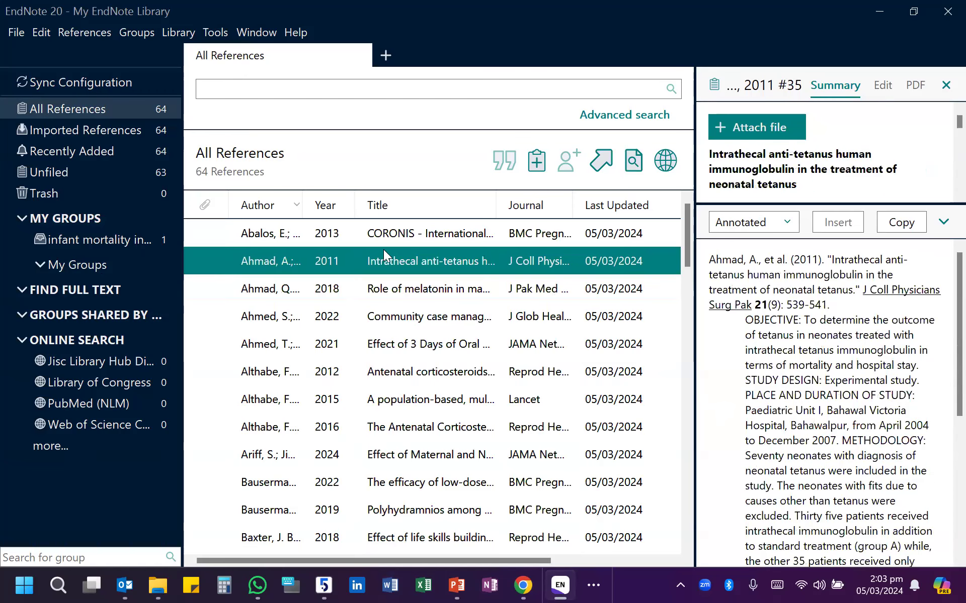
# - Add the 2011 intrathecal anti-tetanus study and the 2013 emergency obstetric and newborn care (EmONC) study to the "infant mortality inclusion" group
pyautogui.rightClick(410, 262)
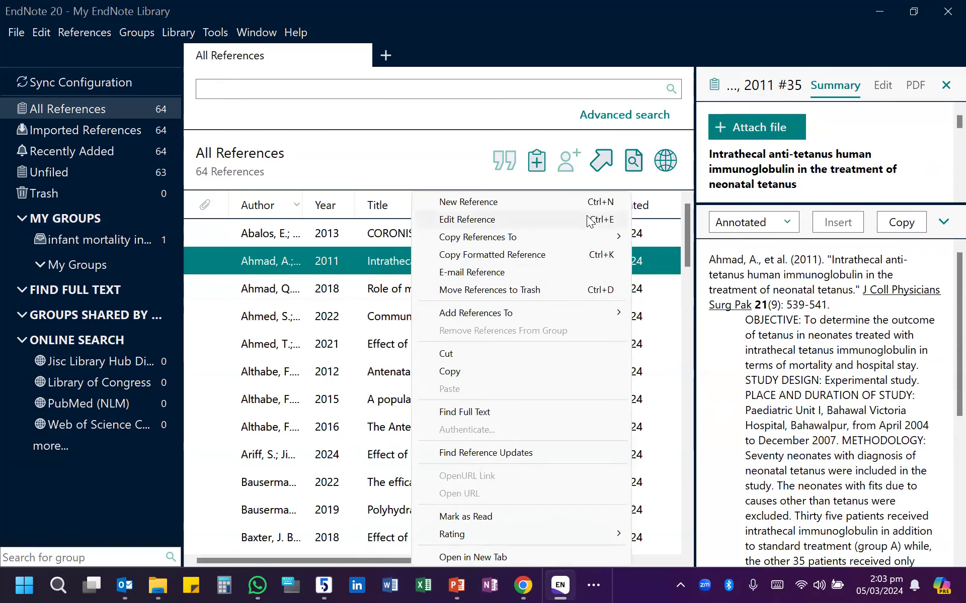
pyautogui.click(676, 357)
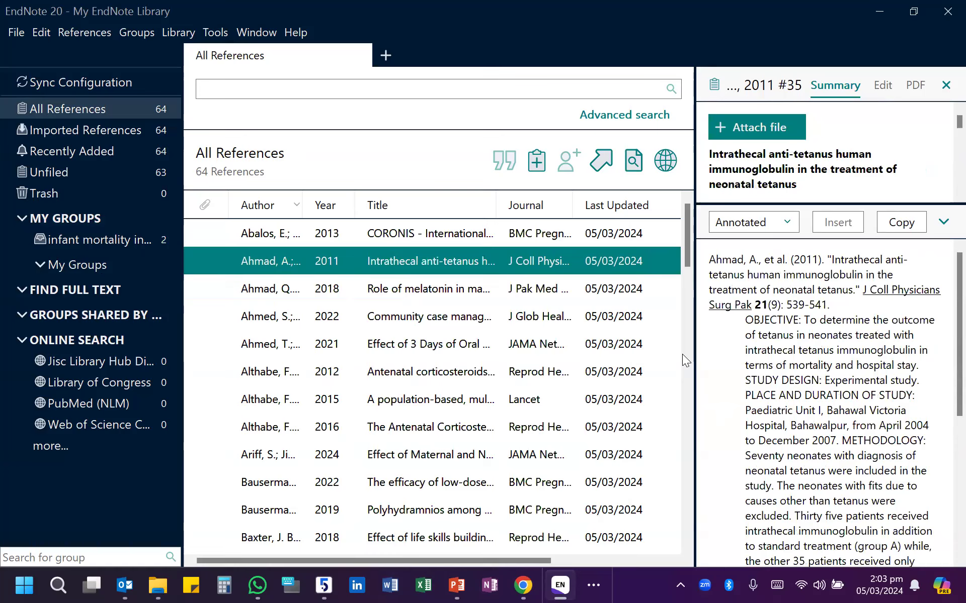
pyautogui.scroll(-8, 449, 395)
pyautogui.scroll(-10, 443, 382)
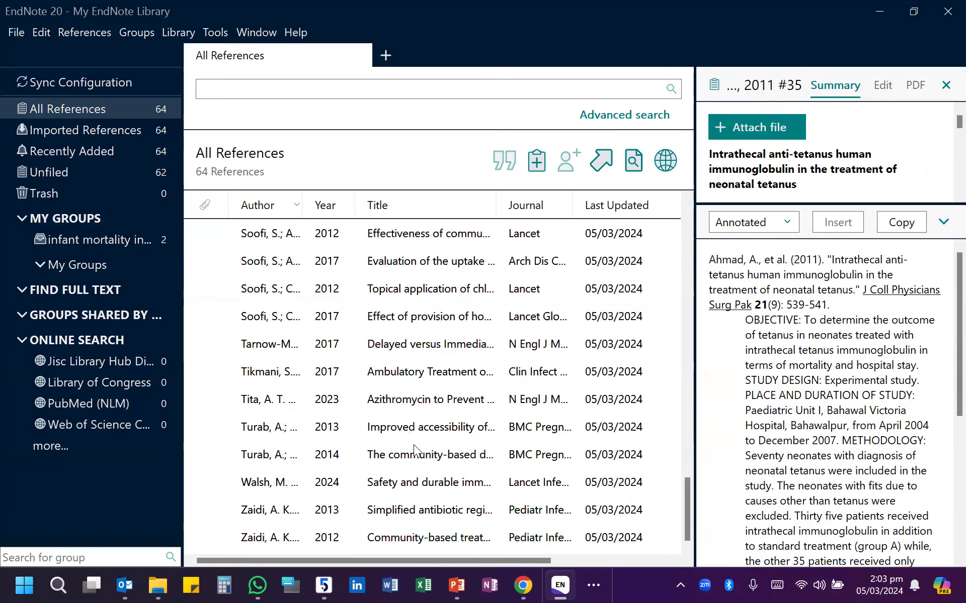
pyautogui.rightClick(411, 456)
pyautogui.click(332, 416)
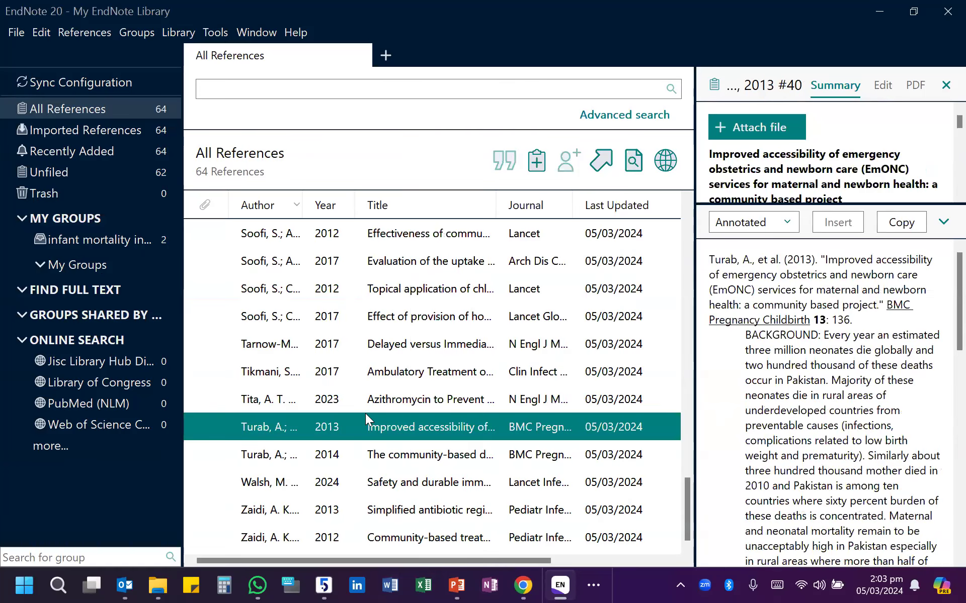
pyautogui.rightClick(377, 421)
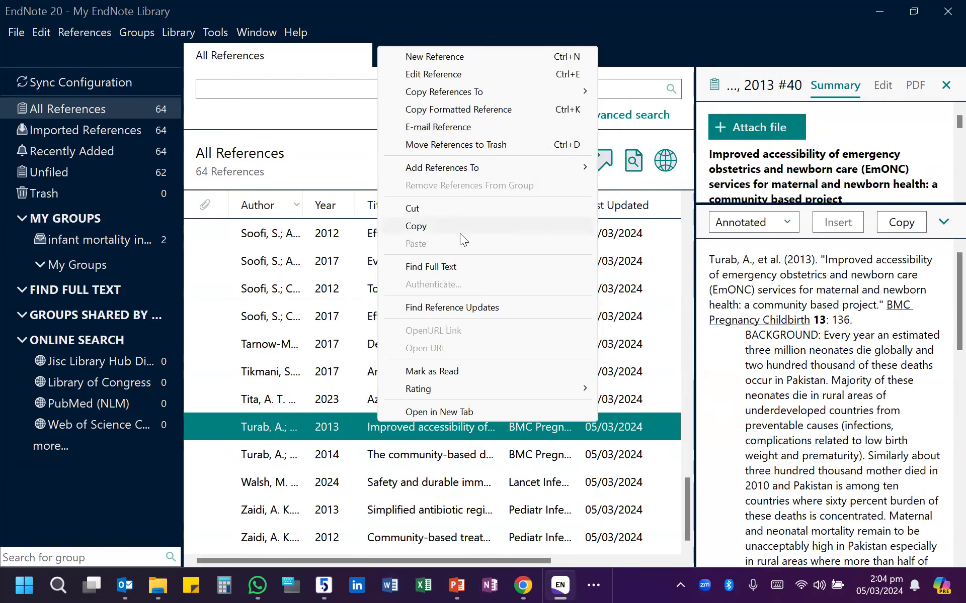
pyautogui.moveTo(540, 167)
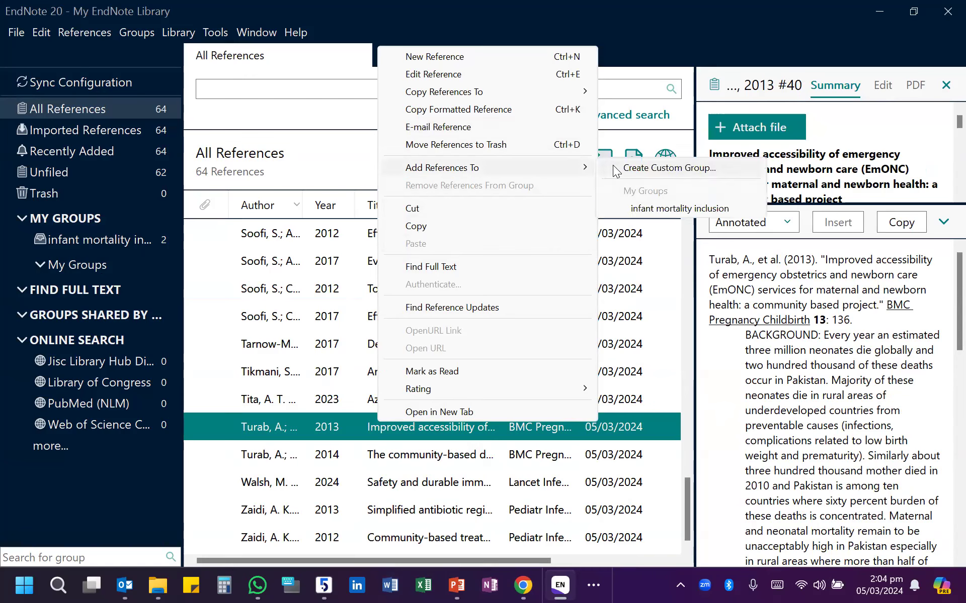
pyautogui.click(651, 209)
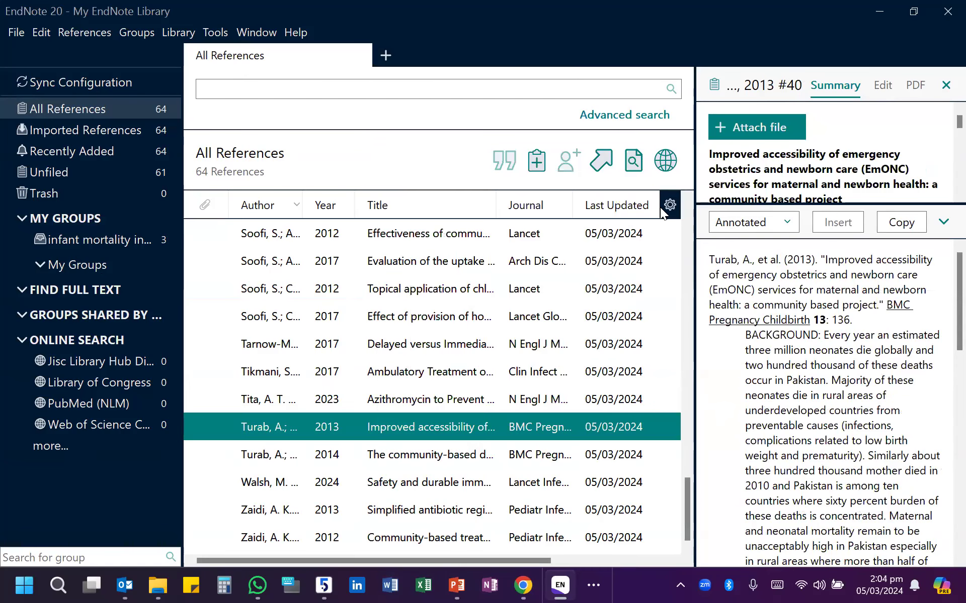
# - Open the "infant mortality inclusion" group and read the abstract of the 2013 EmONC study to its end
pyautogui.click(121, 243)
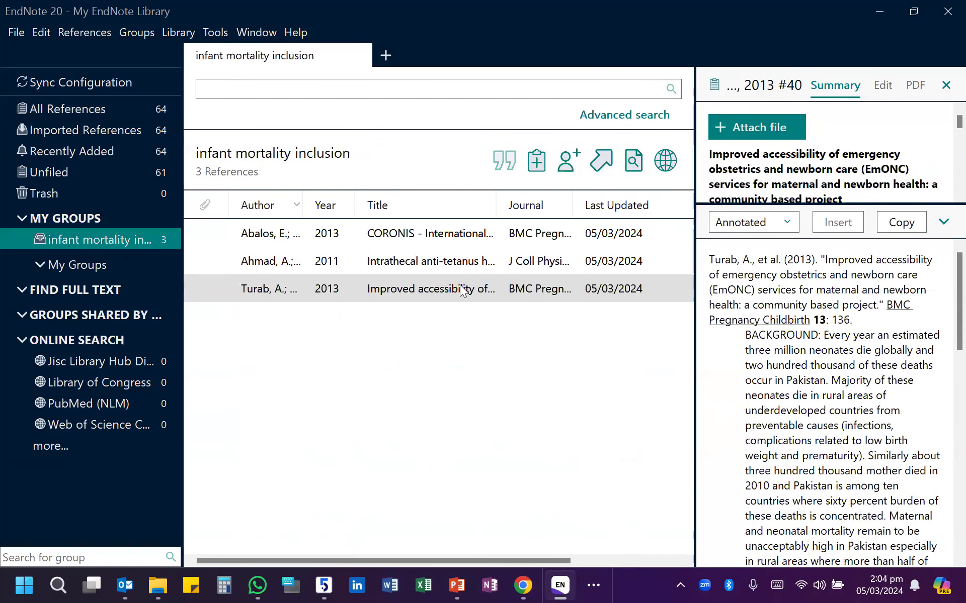
pyautogui.scroll(-10, 849, 438)
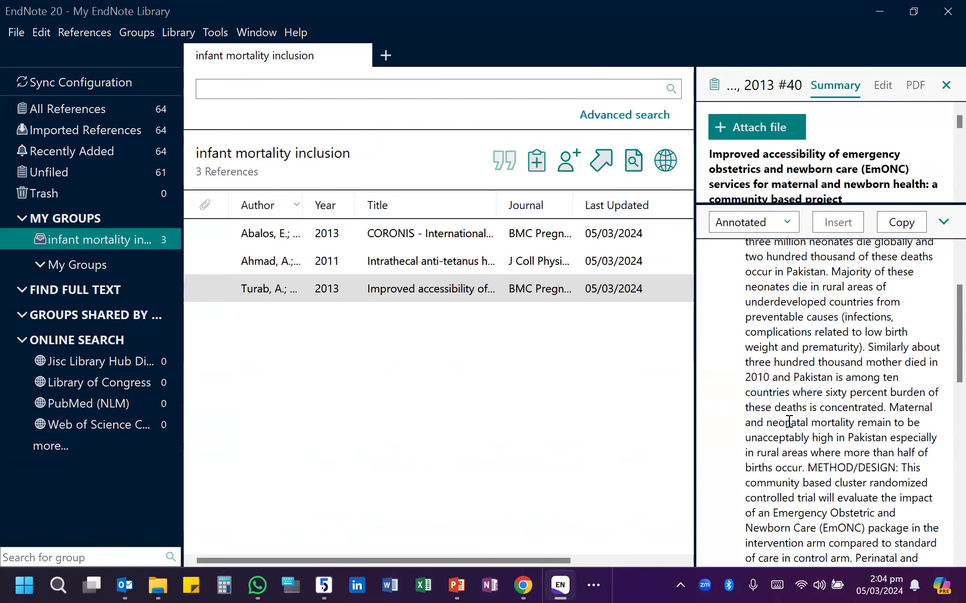
pyautogui.scroll(-4, 780, 412)
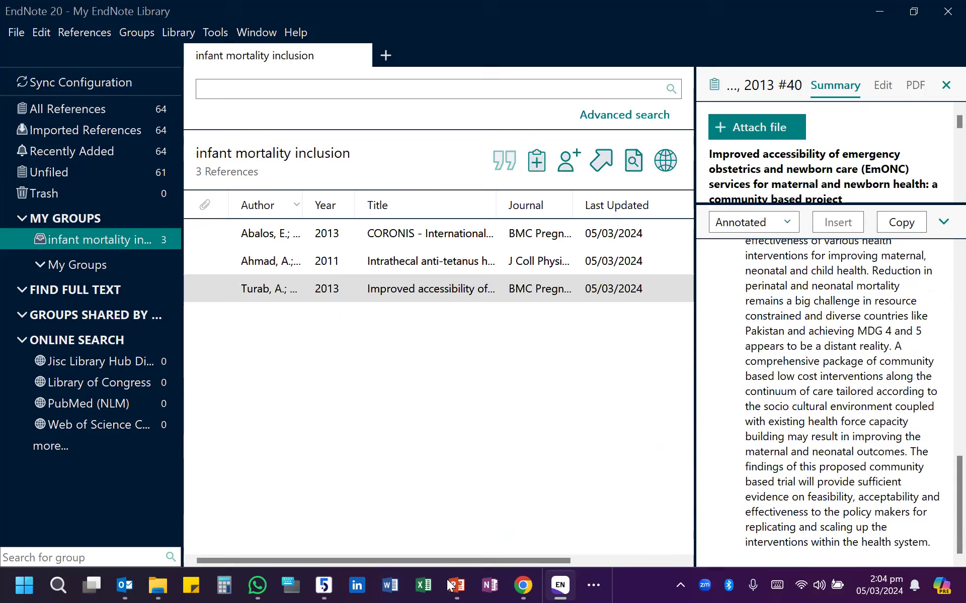
# - Switch to Chrome and open the Sci-Hub site (sci-hub.se) in a new tab
pyautogui.click(521, 585)
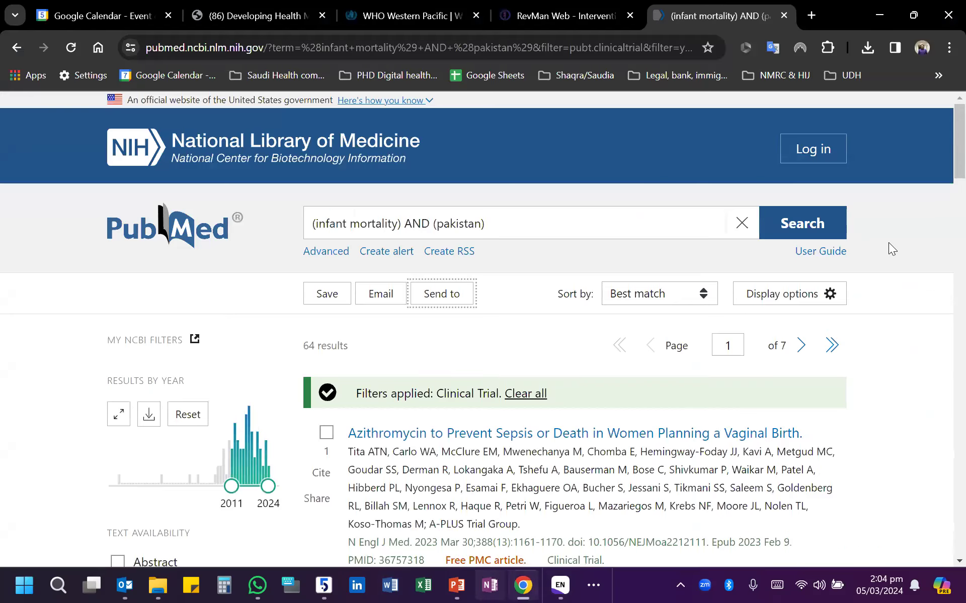
pyautogui.hotkey('ctrl', 't')
pyautogui.write('scu')
pyautogui.press('BackSpace')
pyautogui.write('ihubn')
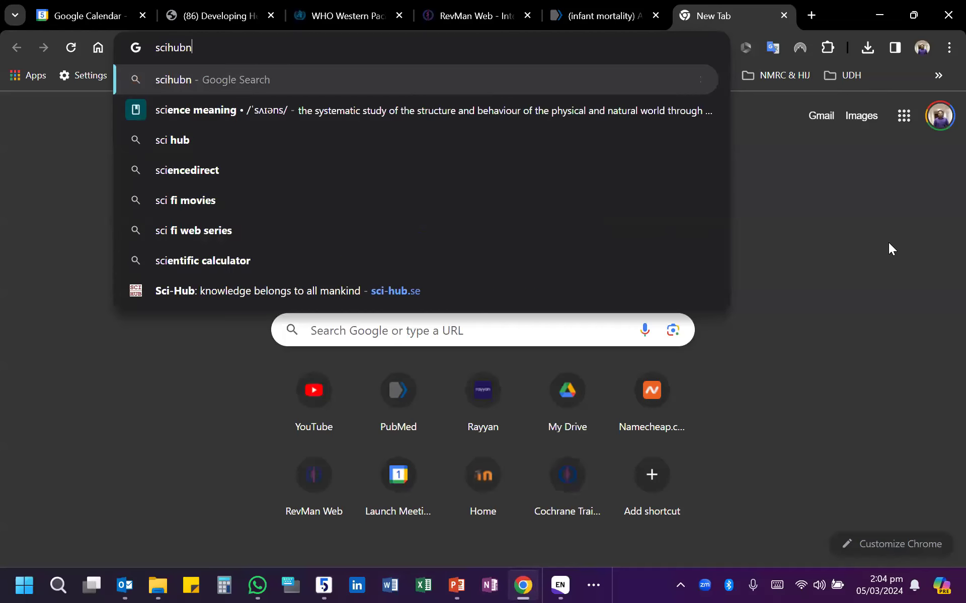
pyautogui.press('Return')
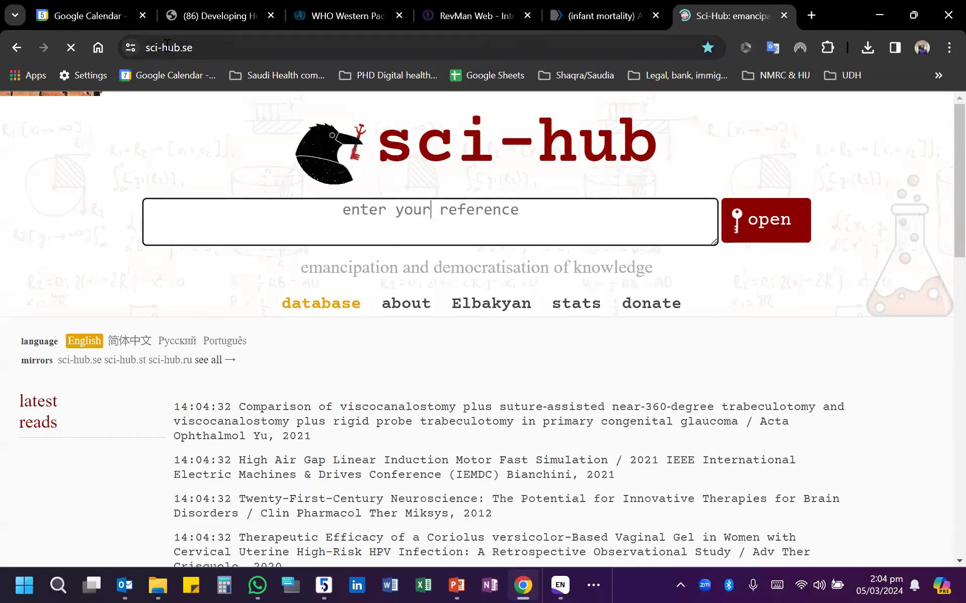
# - Copy the Sci-Hub web address and send it to the Systemic Review and Meta Analysis Workshop group chat in WhatsApp
pyautogui.click(166, 45)
pyautogui.hotkey('ctrl', 'c')
pyautogui.rightClick(166, 45)
pyautogui.click(223, 185)
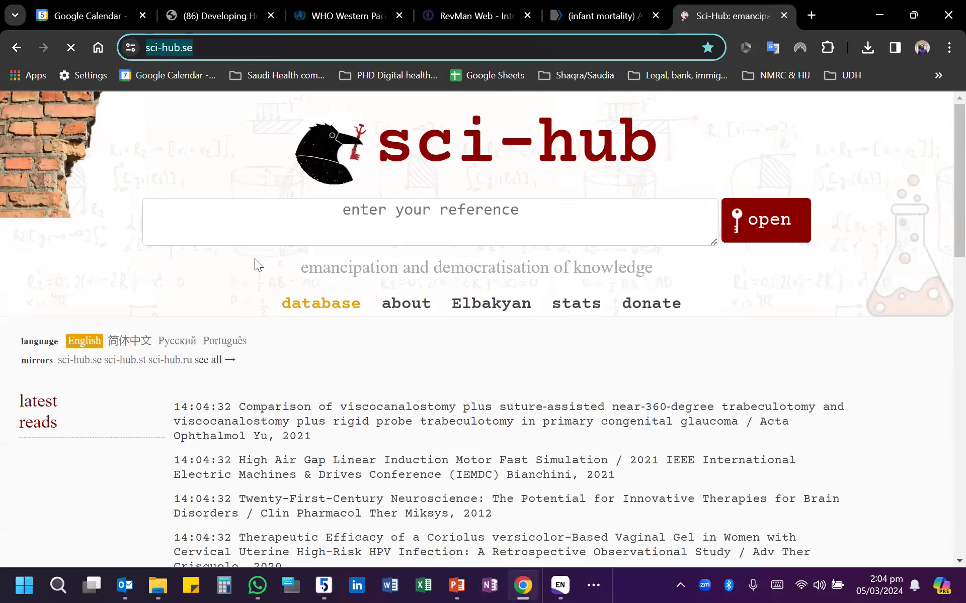
pyautogui.click(250, 583)
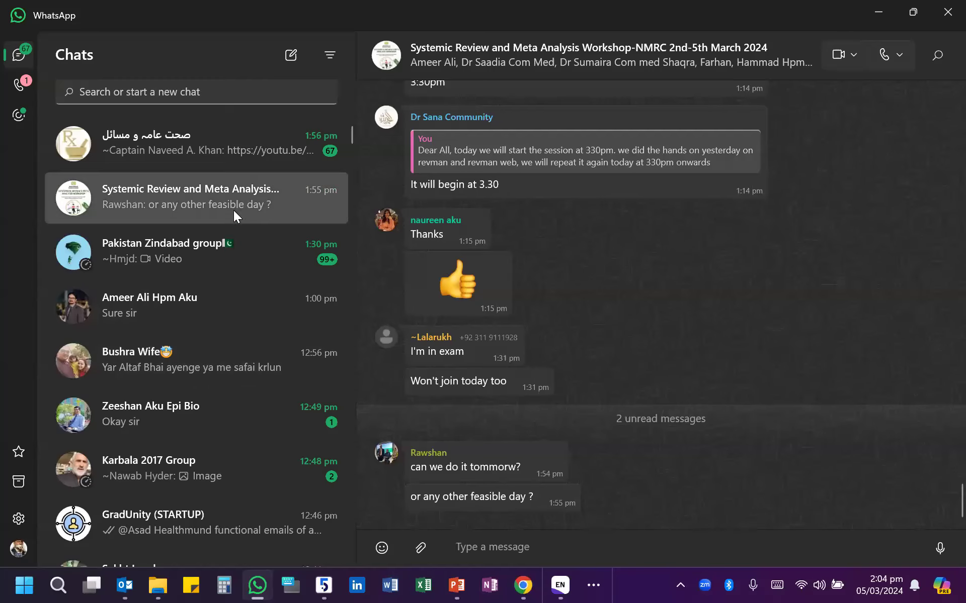
pyautogui.rightClick(676, 542)
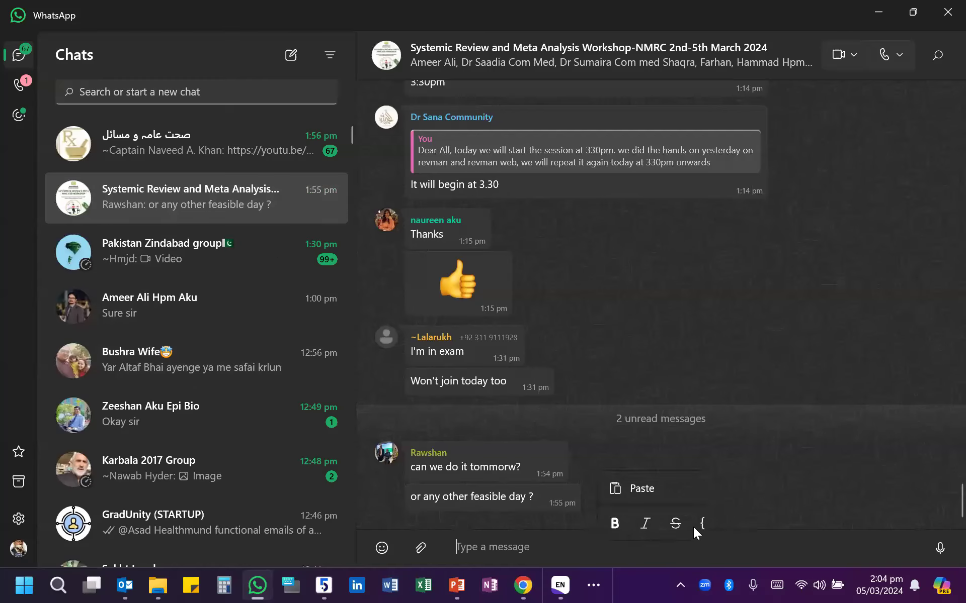
pyautogui.click(667, 486)
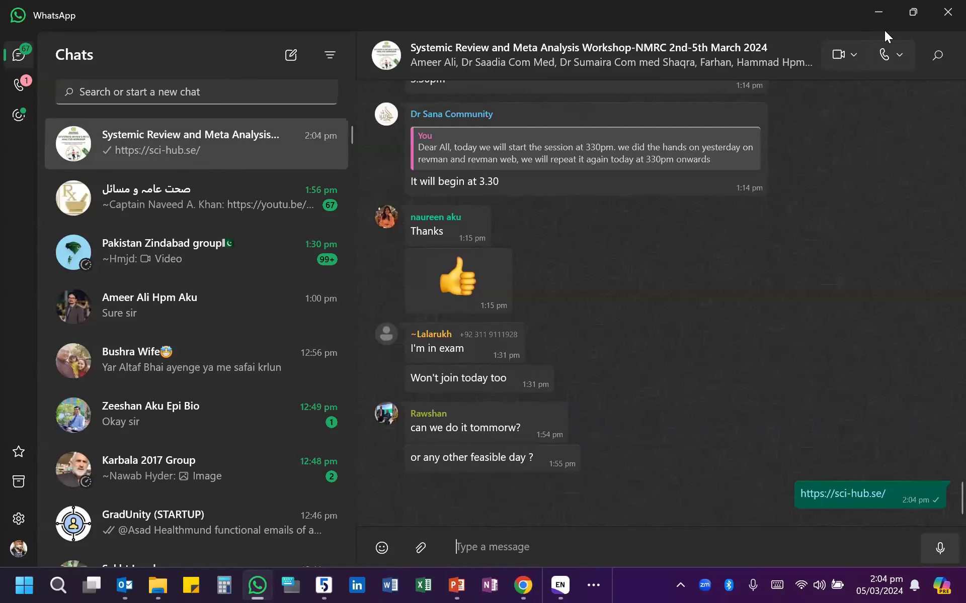
# - Leave WhatsApp, close the Sci-Hub tab and return to EndNote
pyautogui.click(878, 13)
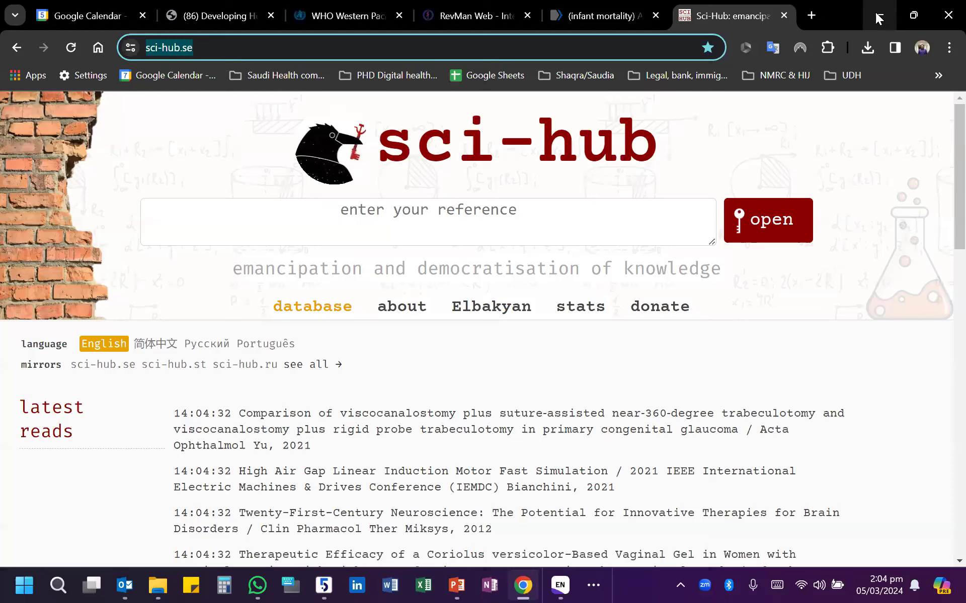
pyautogui.click(783, 15)
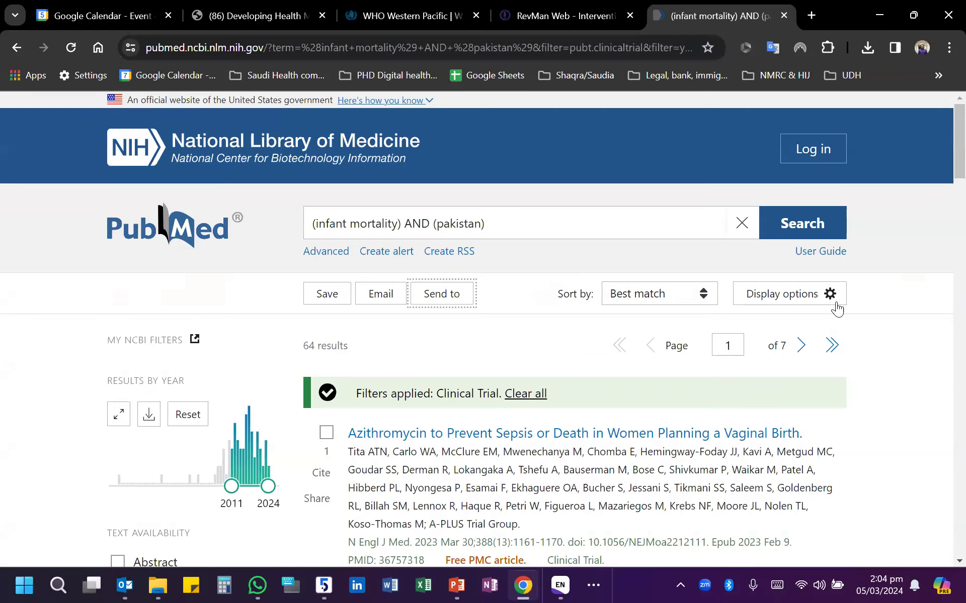
pyautogui.click(874, 14)
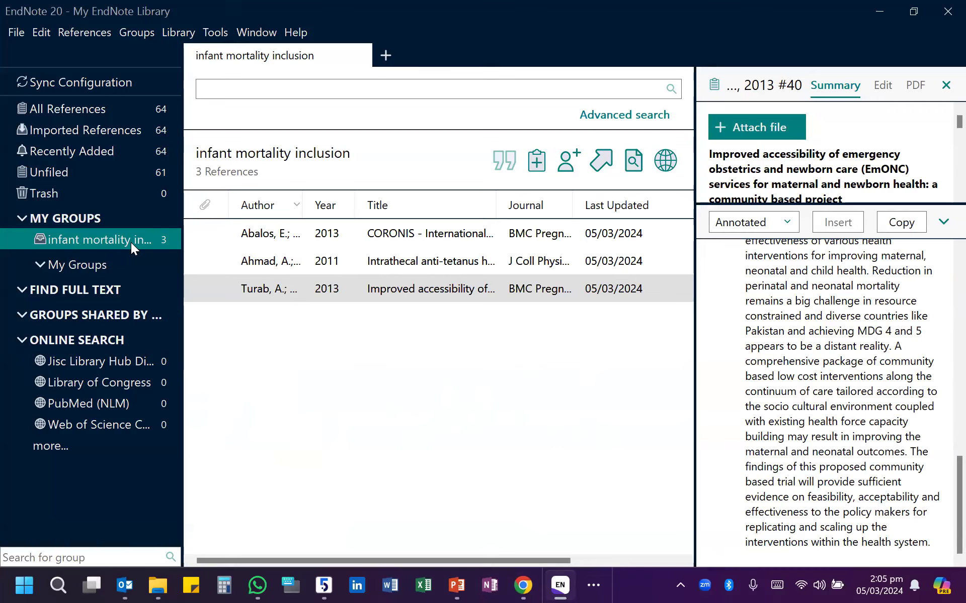
# - Create a group named "2nd reviewer" under My Groups
pyautogui.rightClick(74, 236)
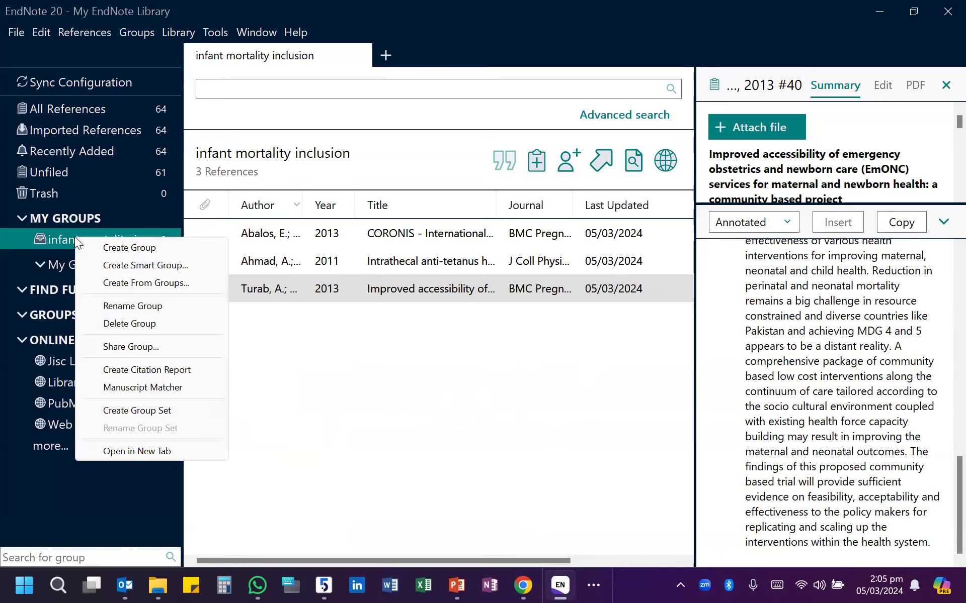
pyautogui.click(121, 244)
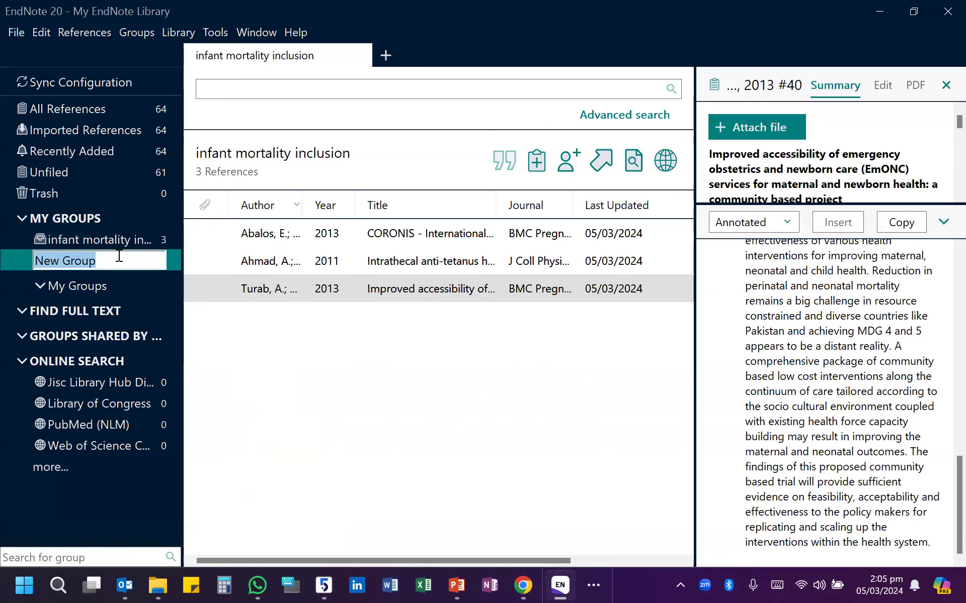
pyautogui.write('2nd review')
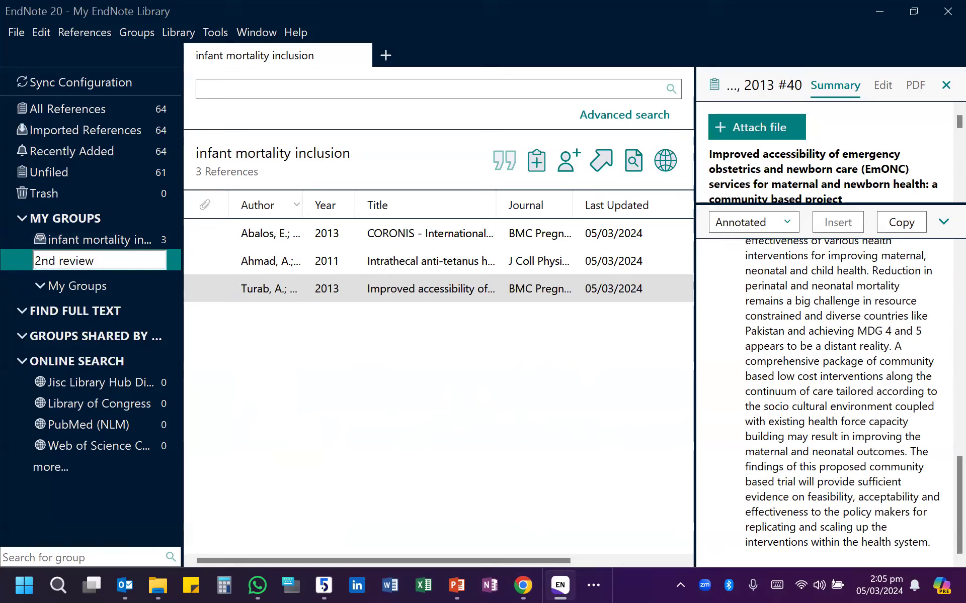
pyautogui.write('re')
pyautogui.press('BackSpace')
pyautogui.press('BackSpace')
pyautogui.write('er')
pyautogui.click(293, 400)
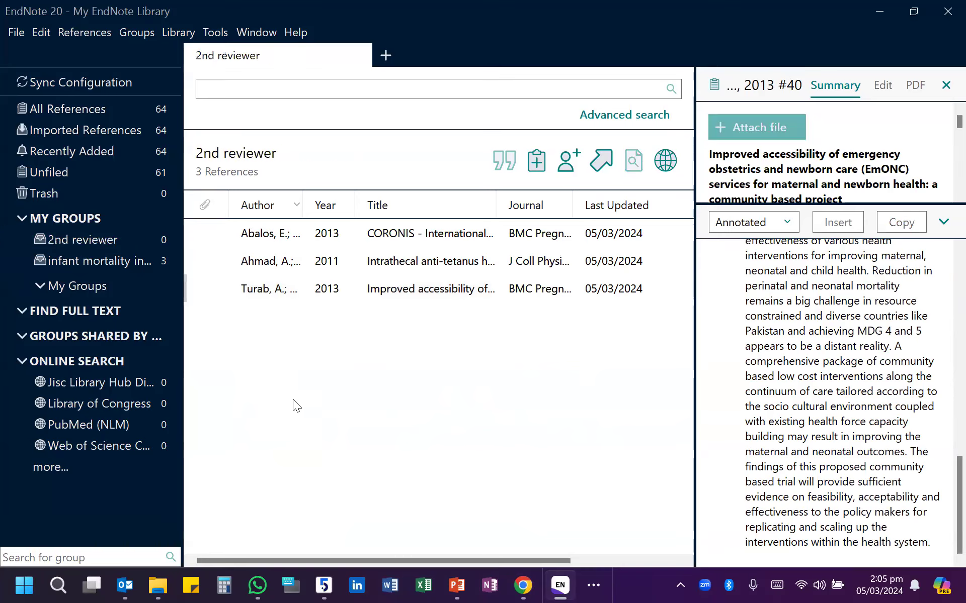
# - View the references in the "infant mortality inclusion" group and in the "2nd reviewer" group
pyautogui.click(106, 261)
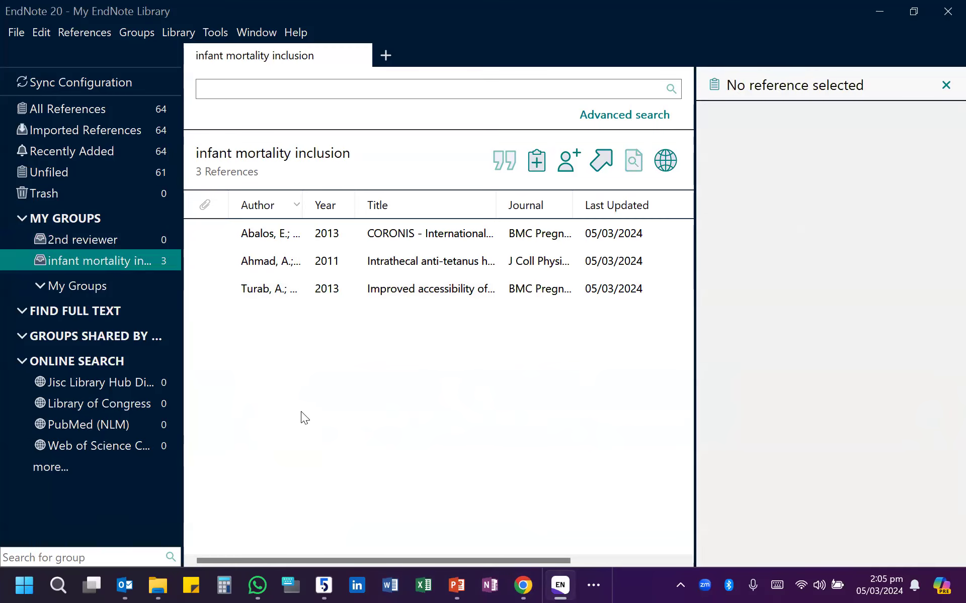
pyautogui.click(107, 240)
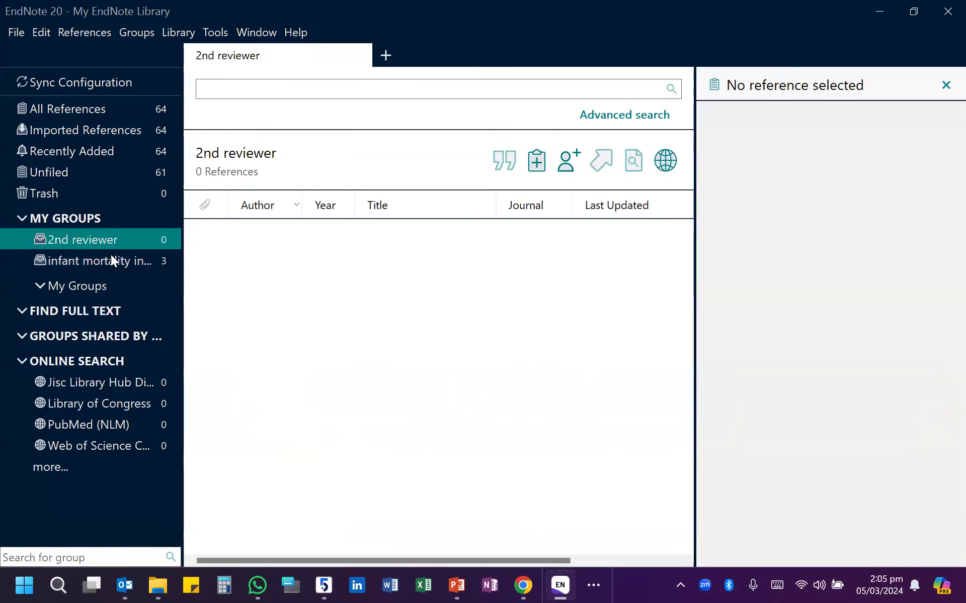
pyautogui.click(360, 371)
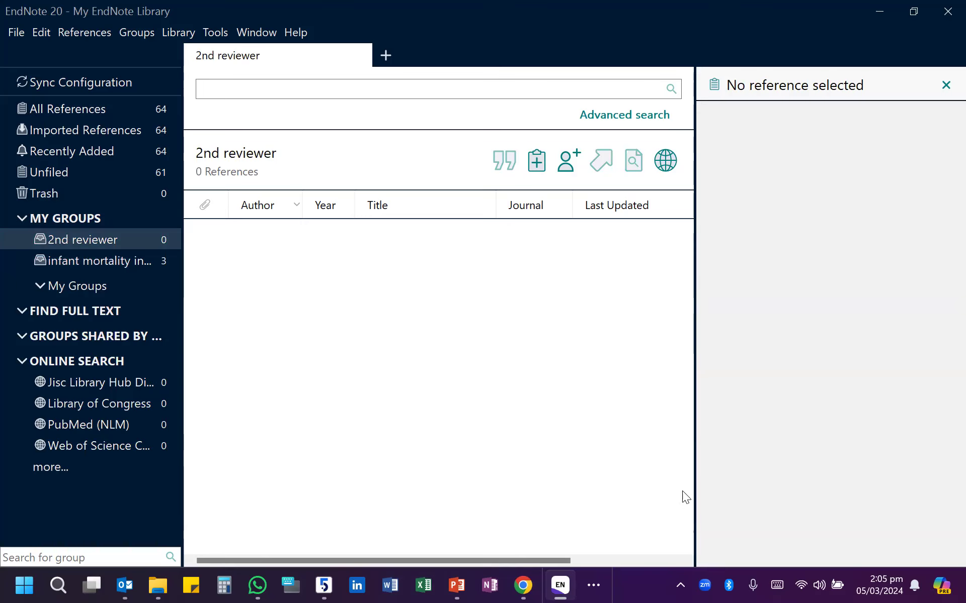
pyautogui.moveTo(575, 585)
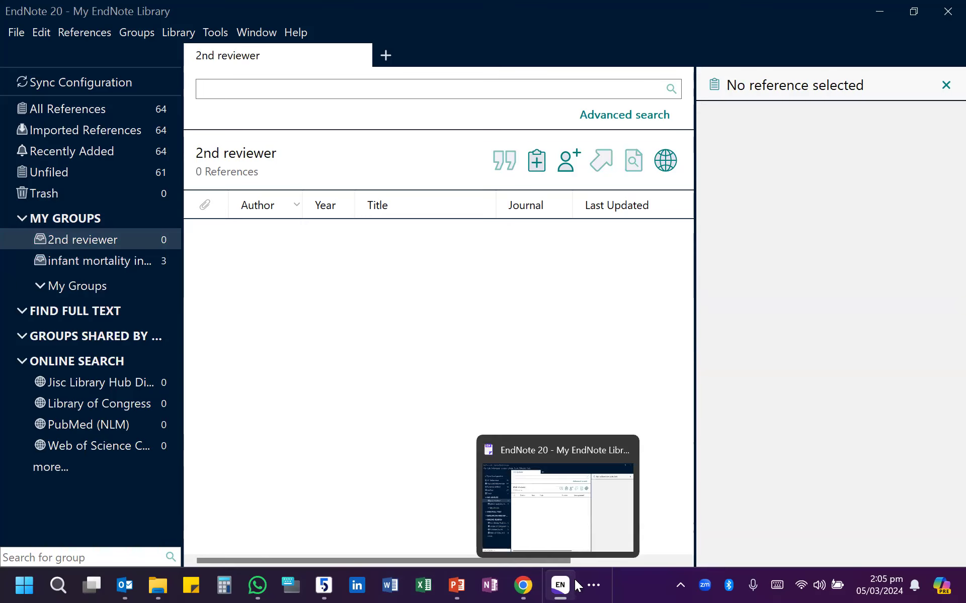
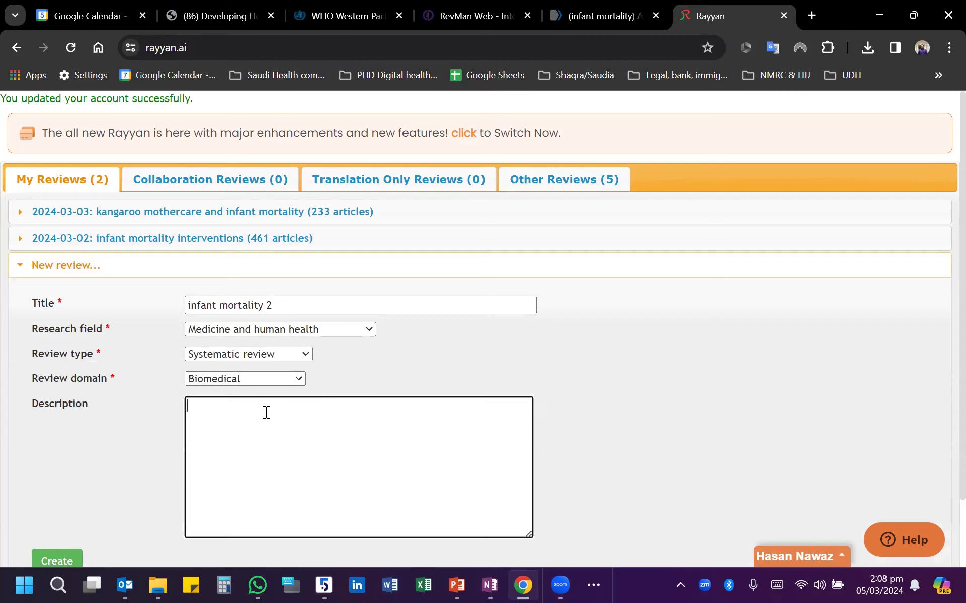
# - Create the "infant mortality 2" review and import its references from the file pubmed-infantmort-set (1).nbib
pyautogui.scroll(-2, 468, 402)
pyautogui.click(59, 484)
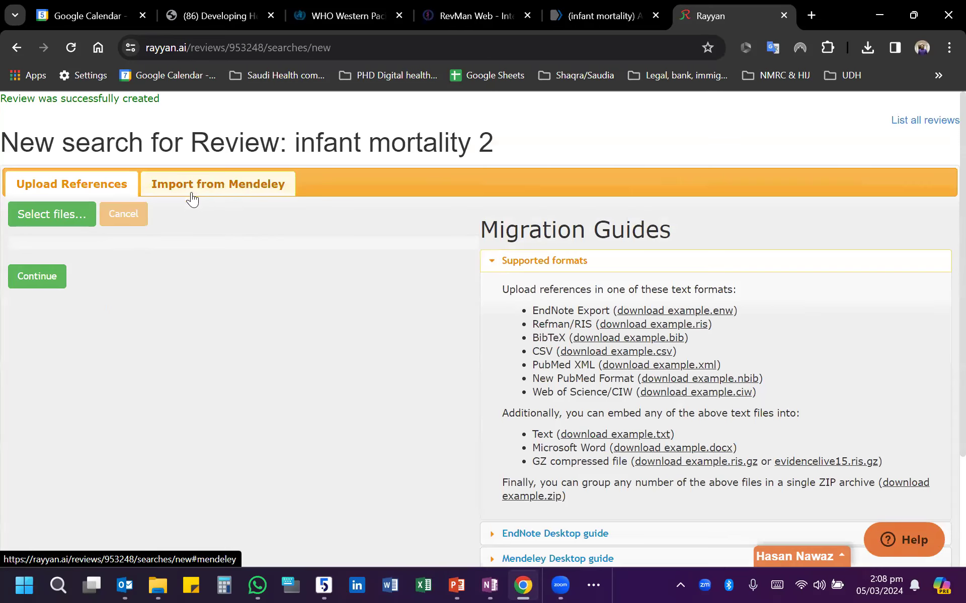
pyautogui.click(43, 211)
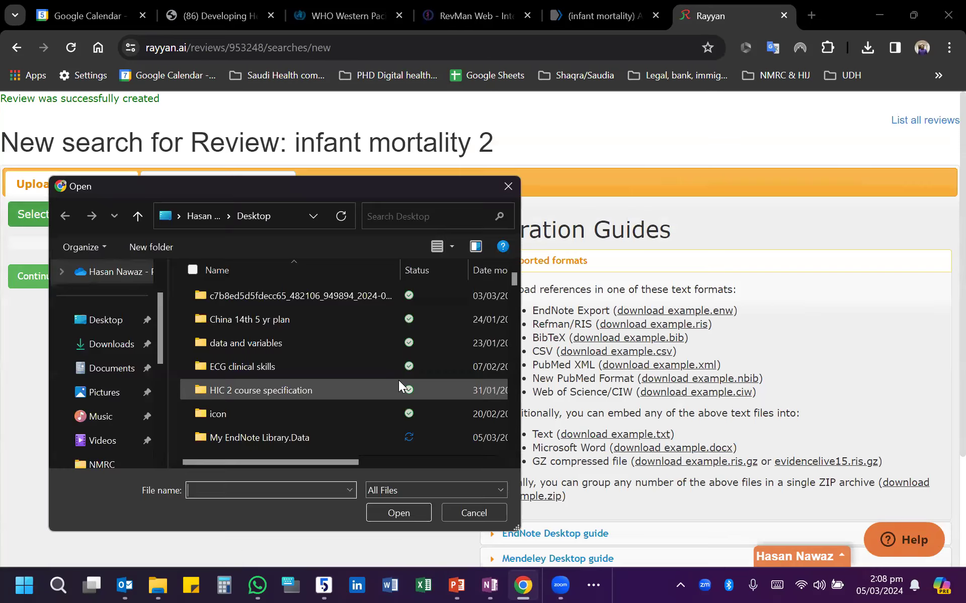
pyautogui.scroll(-5, 238, 336)
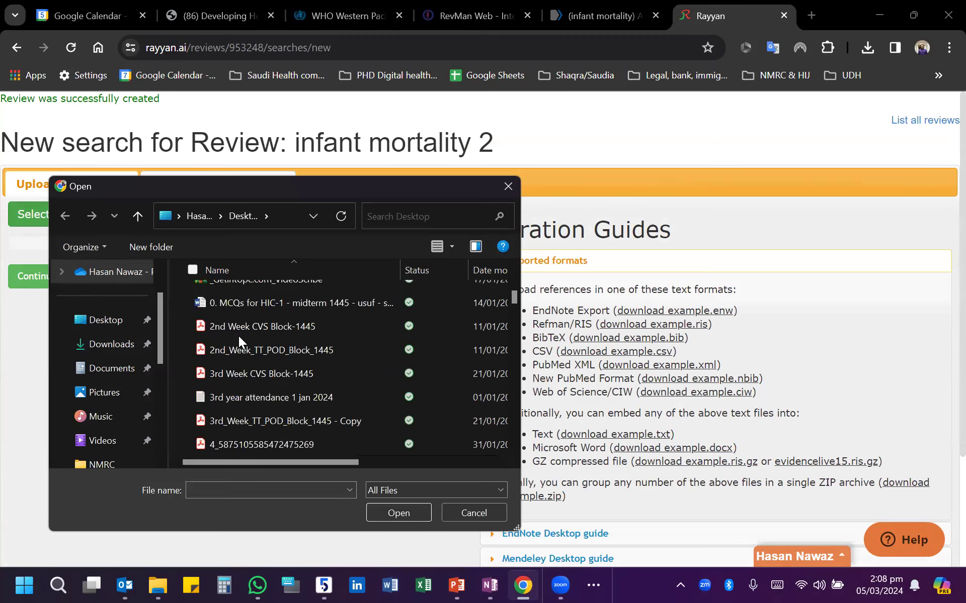
pyautogui.scroll(-3, 239, 336)
pyautogui.click(250, 374)
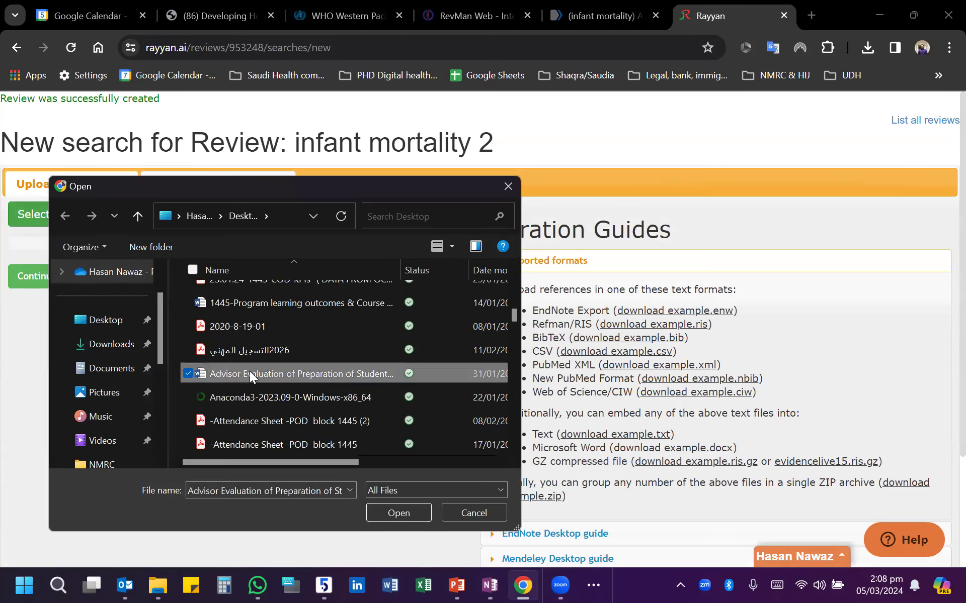
pyautogui.press('p')
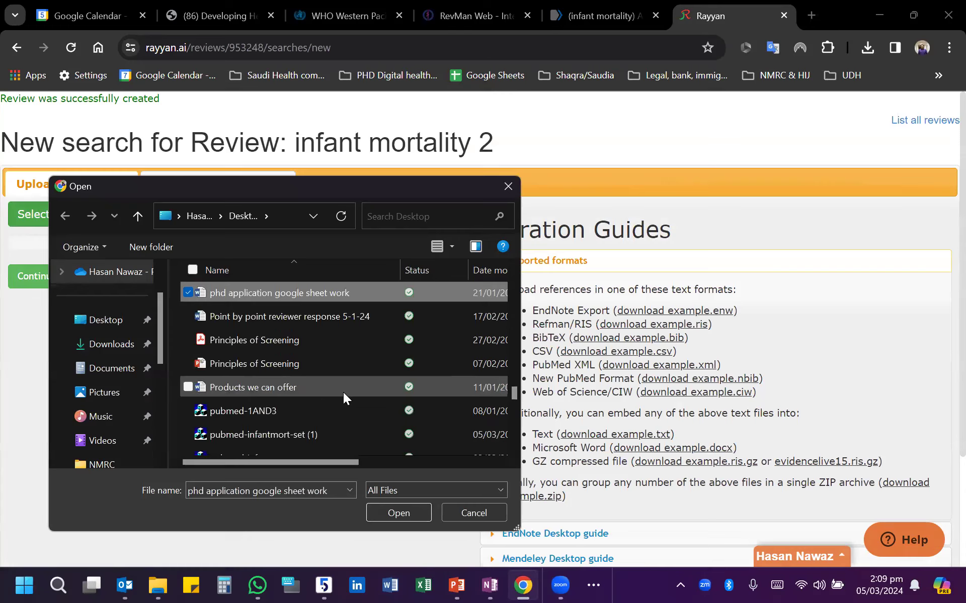
pyautogui.scroll(-1, 337, 407)
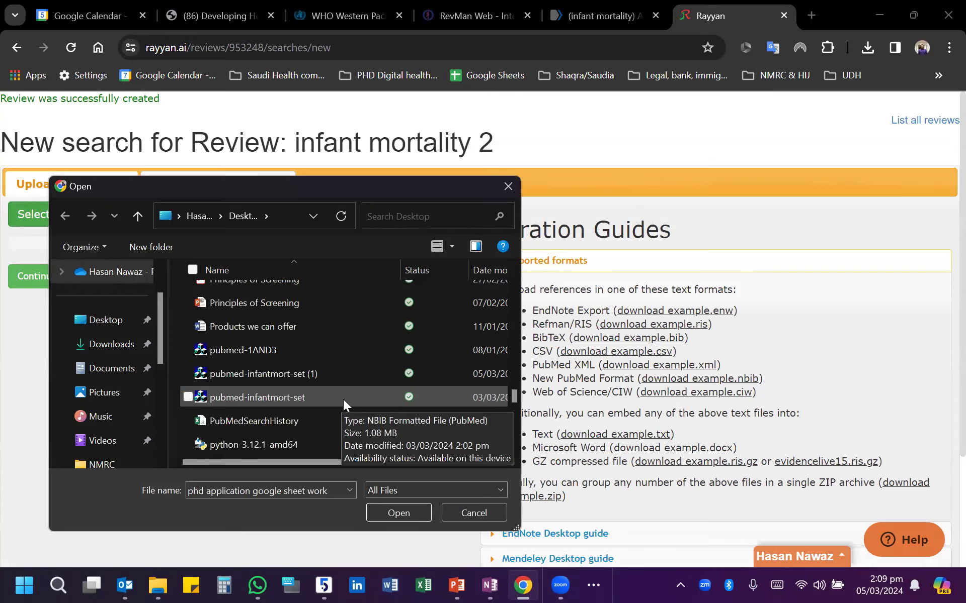
pyautogui.click(313, 373)
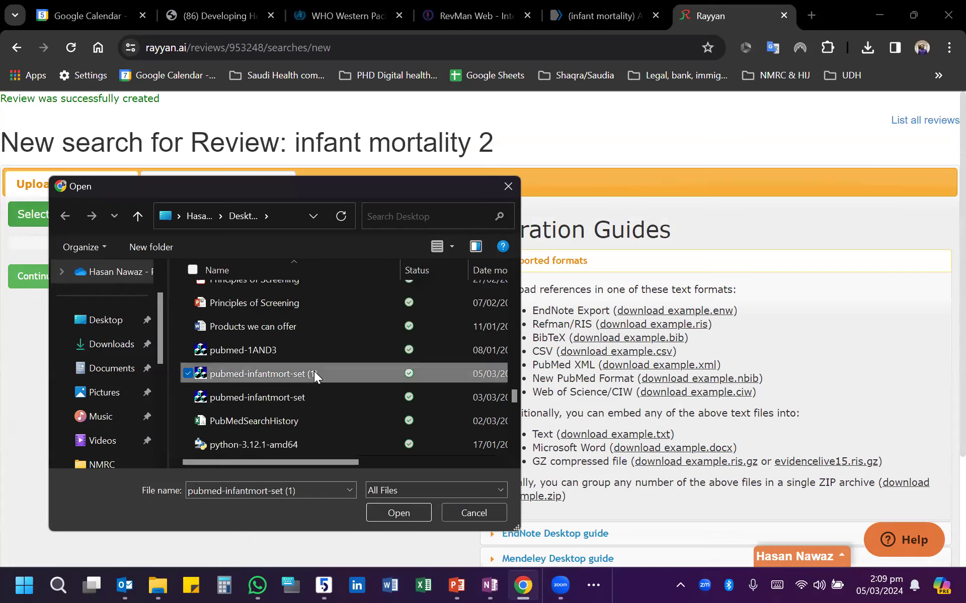
pyautogui.click(421, 509)
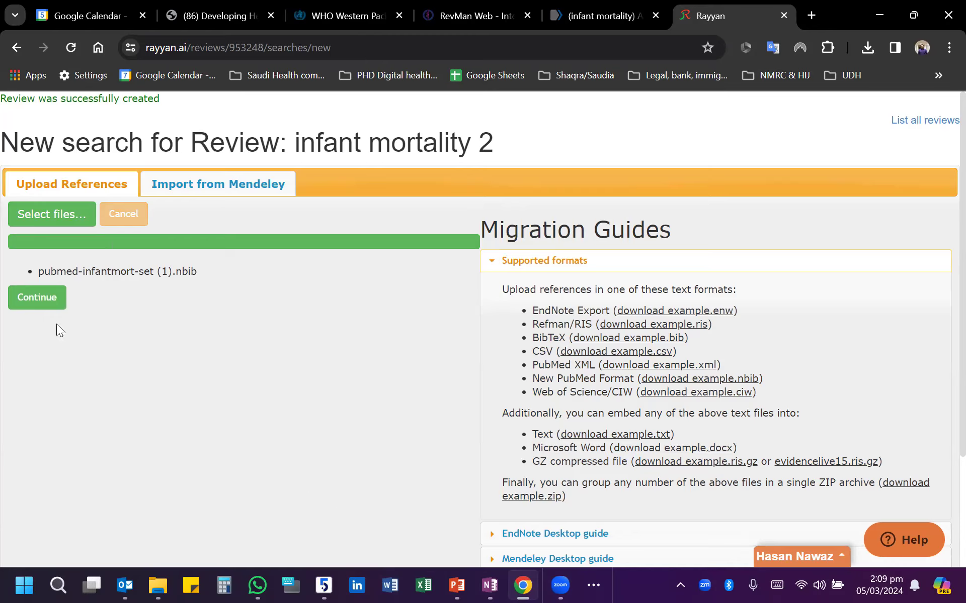
pyautogui.click(36, 302)
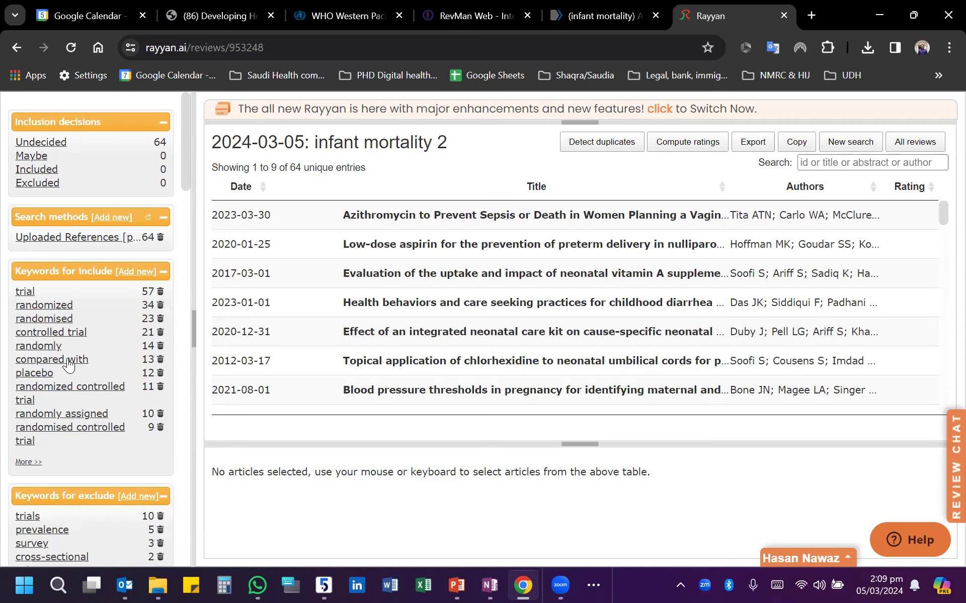
# - Delete "cross-sectional" from the review's keywords for exclude
pyautogui.scroll(-3, 69, 363)
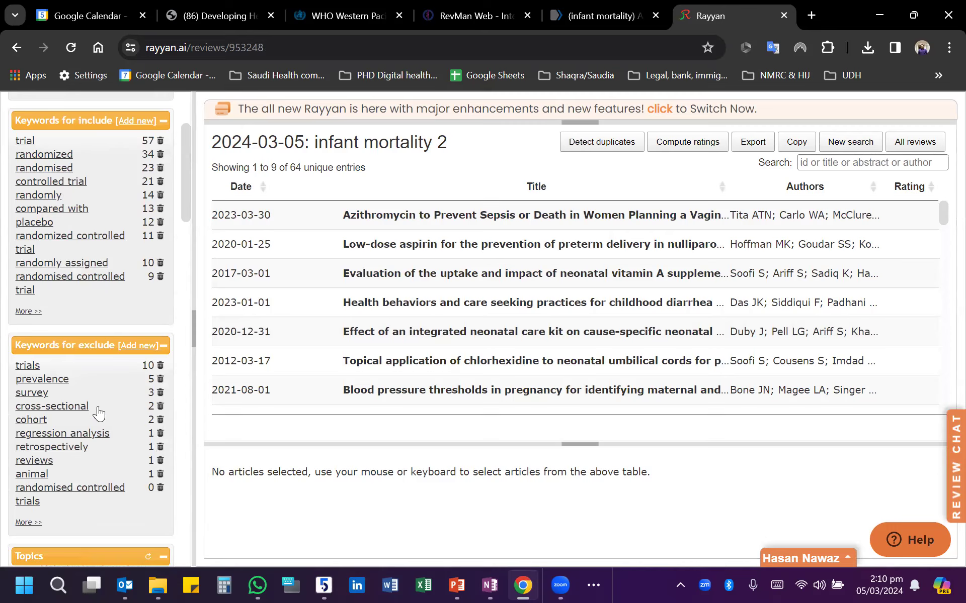
pyautogui.click(159, 406)
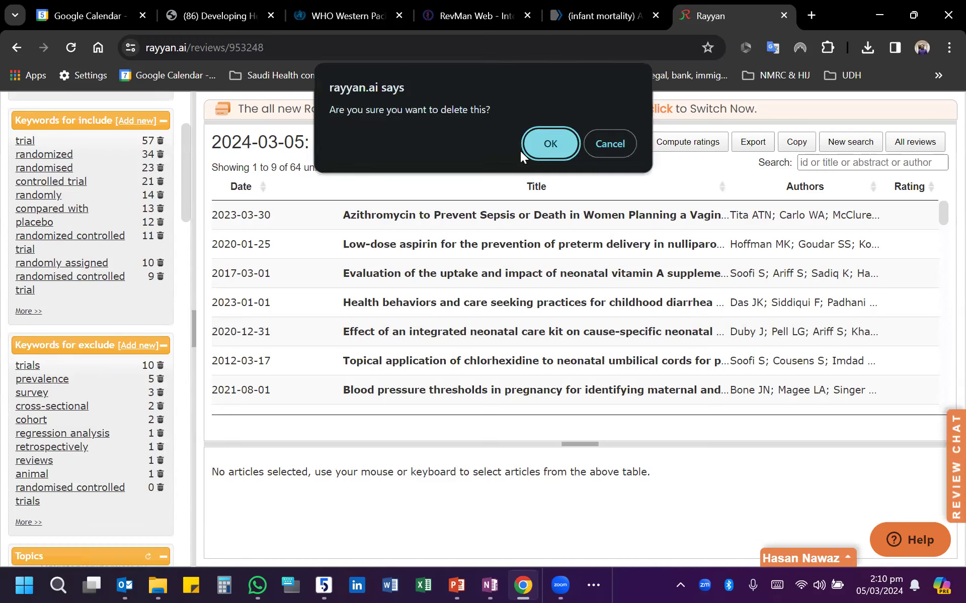
pyautogui.click(535, 139)
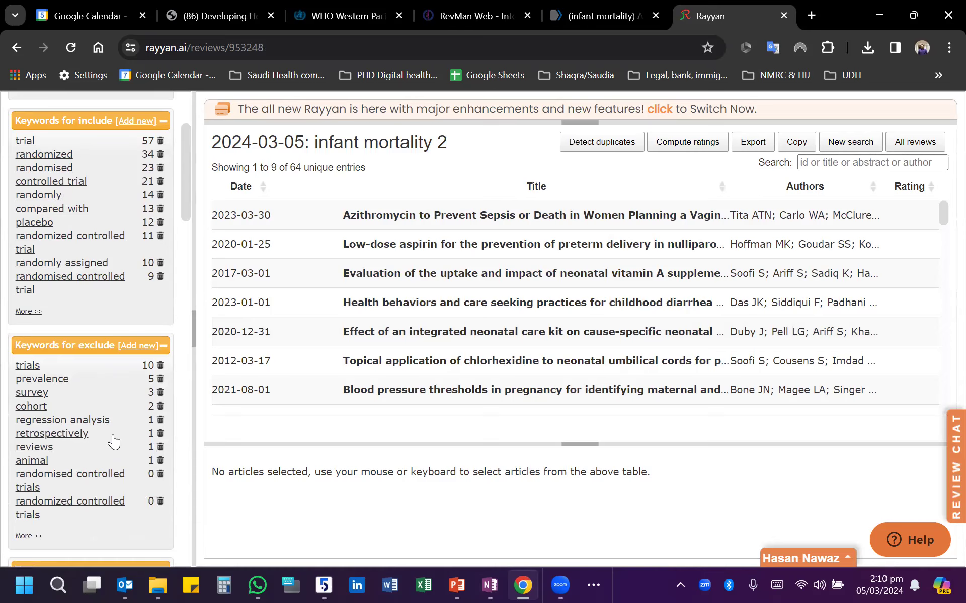
pyautogui.scroll(3, 97, 381)
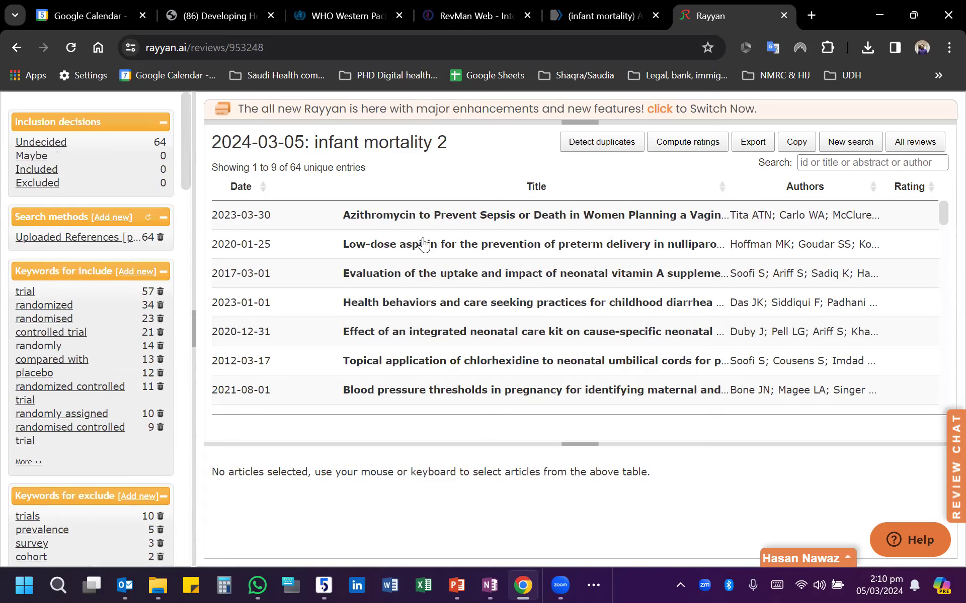
# - Include the azithromycin sepsis article, exclude the low-dose aspirin preterm delivery trial and include the neonatal vitamin A supplementation trial
pyautogui.click(384, 216)
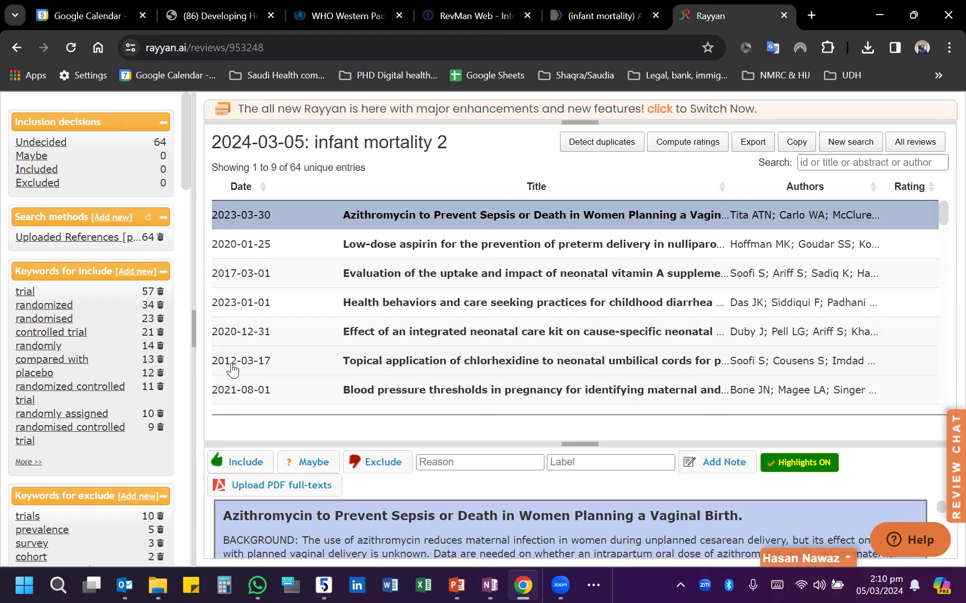
pyautogui.click(236, 461)
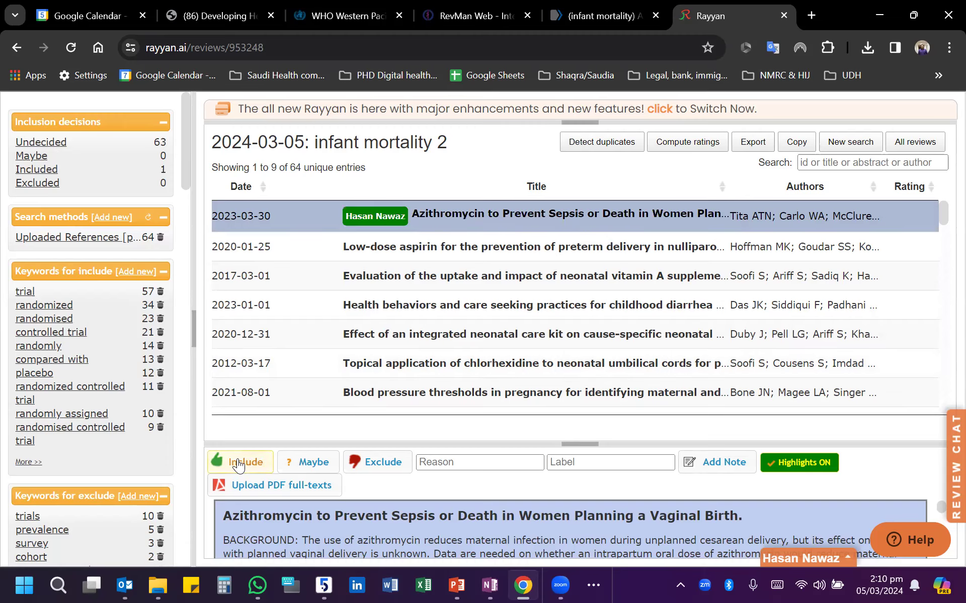
pyautogui.click(367, 246)
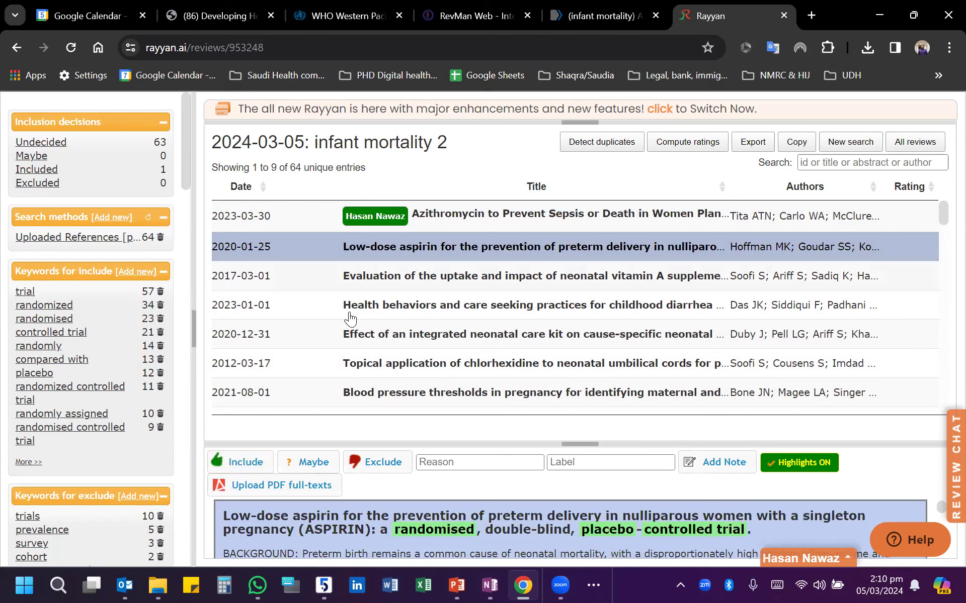
pyautogui.click(368, 466)
pyautogui.click(370, 279)
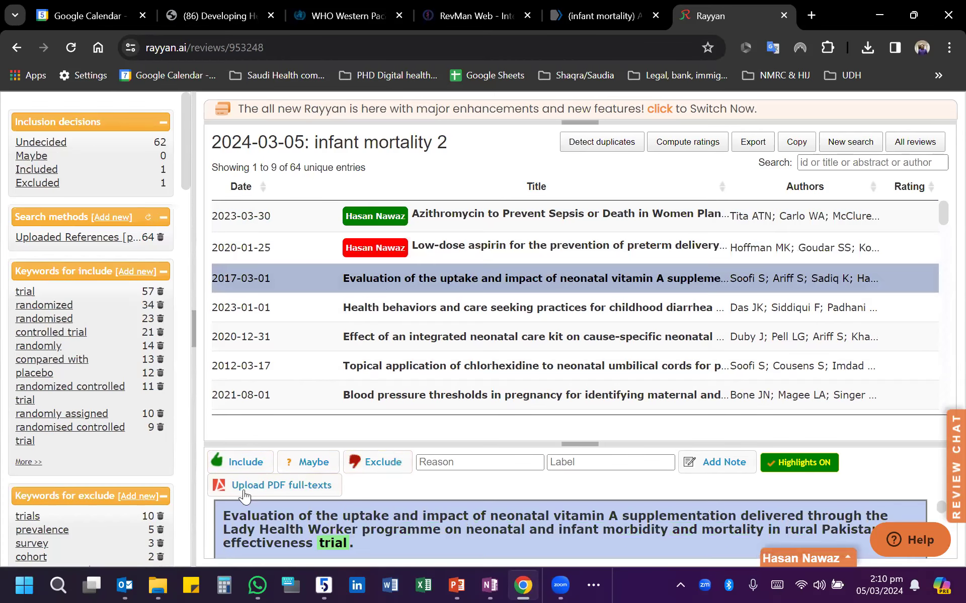
pyautogui.click(233, 467)
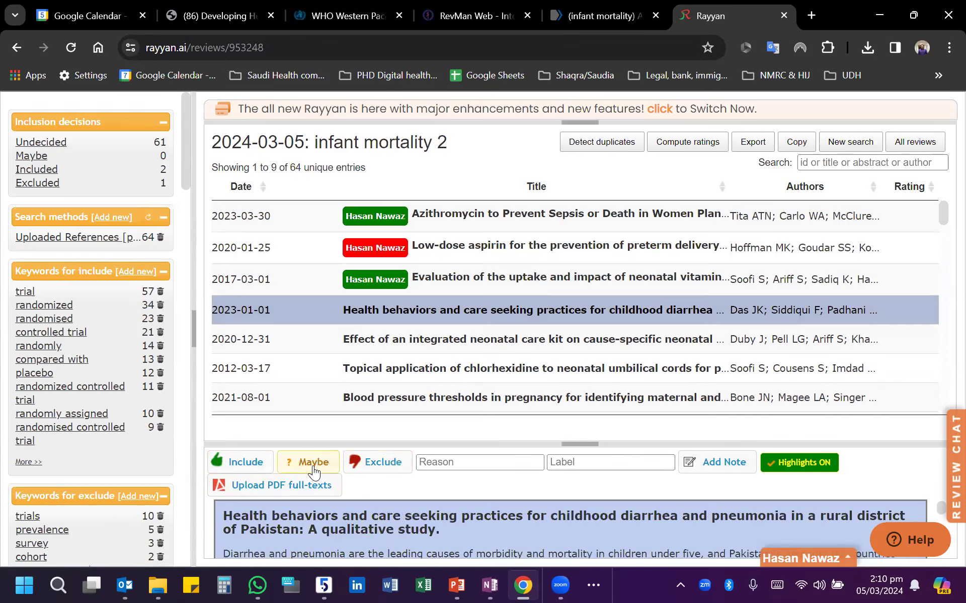
# - Mark the childhood diarrhea health behaviors study Maybe, exclude the integrated neonatal care kit article and include the topical chlorhexidine trial
pyautogui.click(313, 468)
pyautogui.click(371, 460)
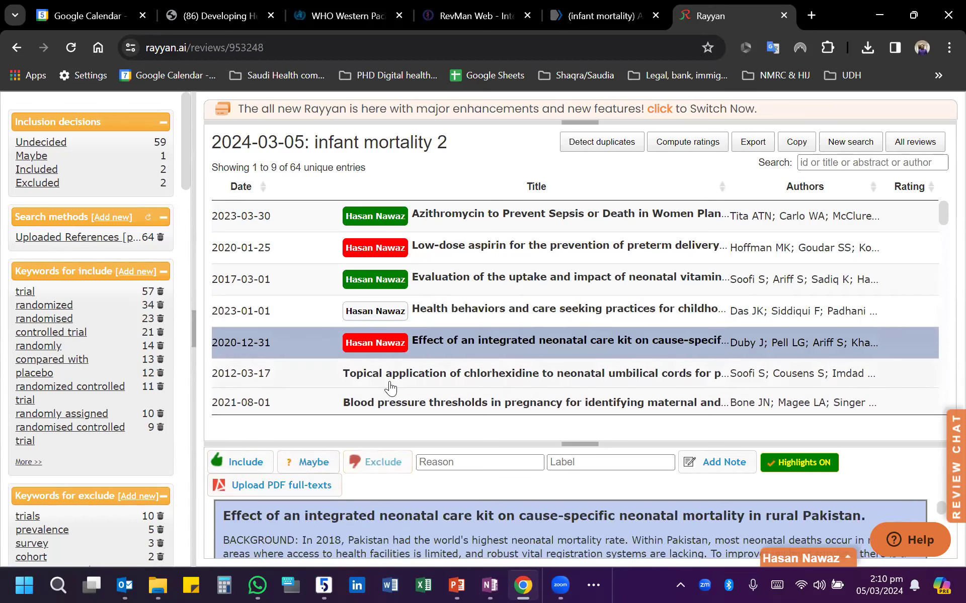
pyautogui.click(243, 463)
# - Include the articles on blood pressure thresholds in pregnancy, the Maternal and Newborn Care Service Package and risk factors affecting aspirin's efficacy
pyautogui.scroll(-5, 438, 324)
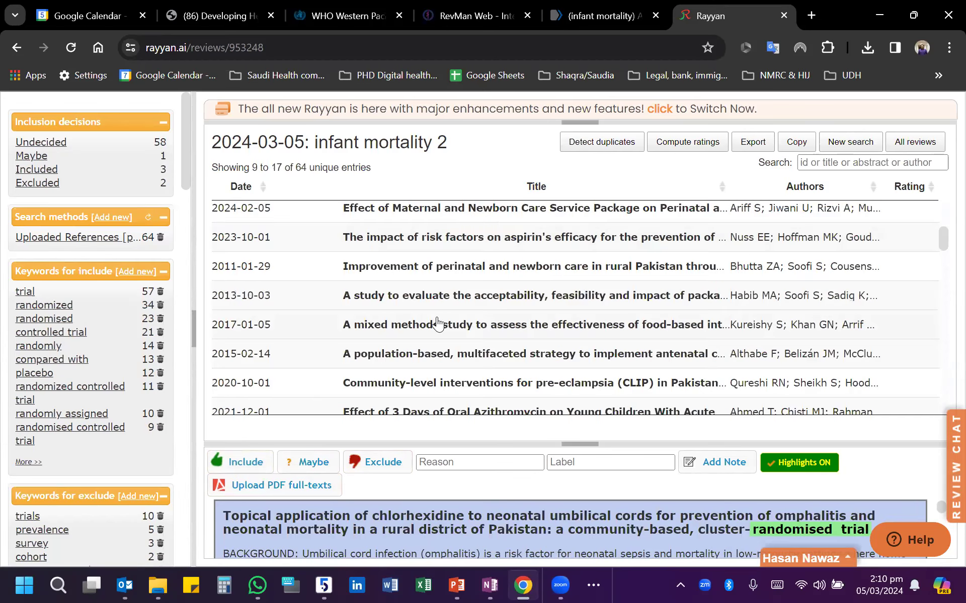
pyautogui.scroll(2, 403, 322)
pyautogui.click(396, 259)
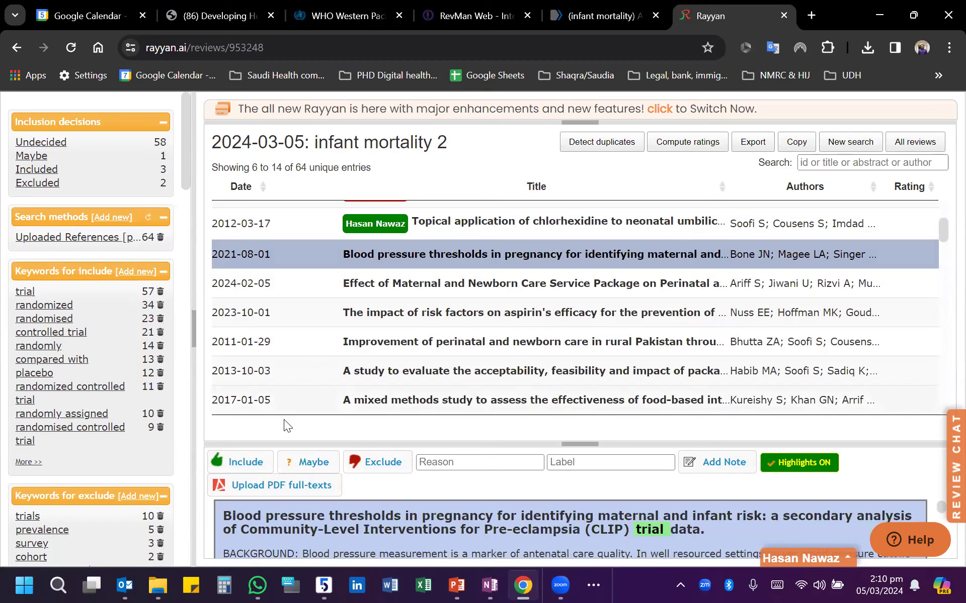
pyautogui.click(246, 462)
pyautogui.click(352, 288)
pyautogui.click(244, 462)
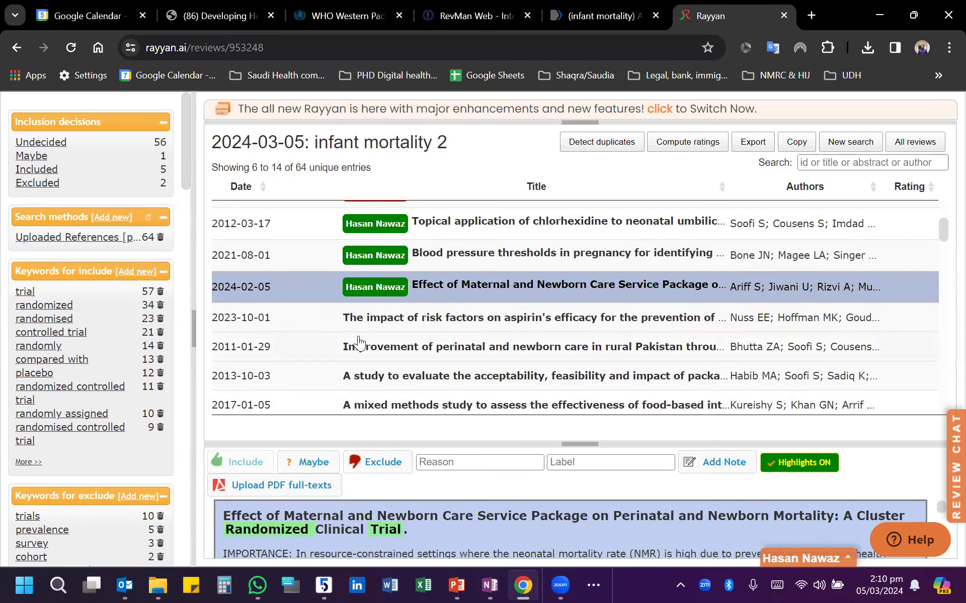
pyautogui.click(354, 319)
pyautogui.click(244, 462)
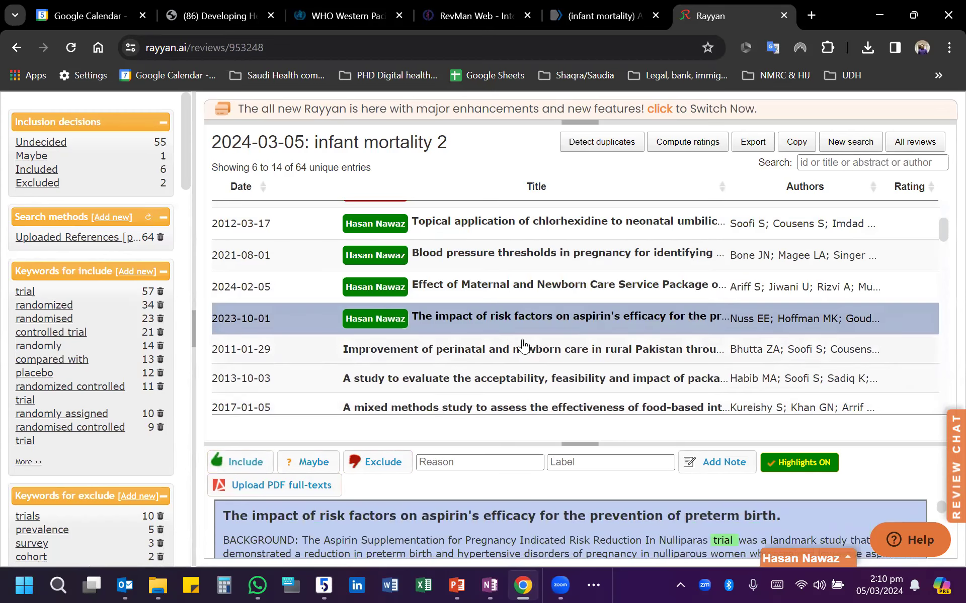
# - Examine the abstract, publication type, locations and topics of the article on risk factors and aspirin's efficacy in an enlarged detail view
pyautogui.doubleClick(470, 318)
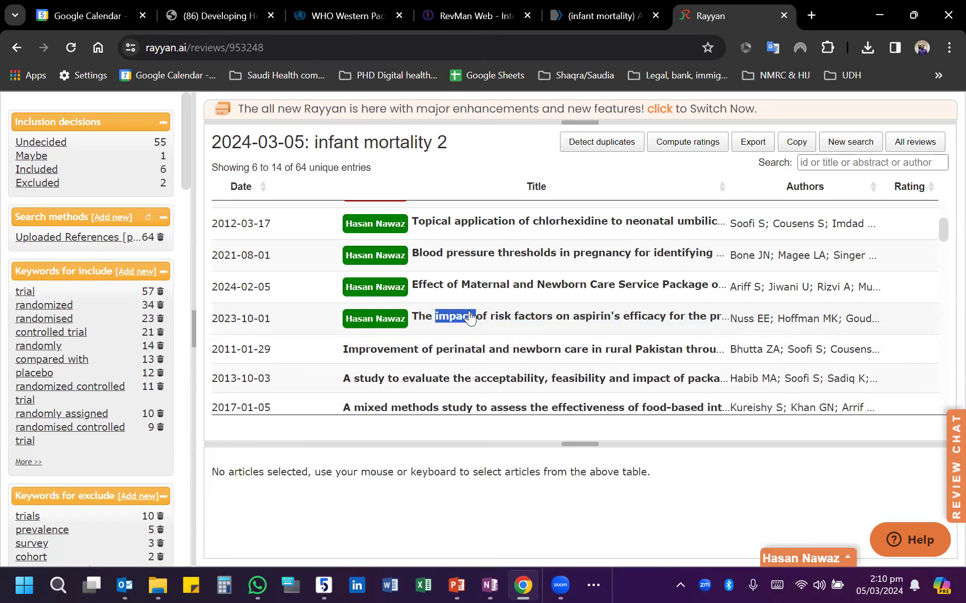
pyautogui.click(526, 323)
pyautogui.scroll(-10, 613, 513)
pyautogui.moveTo(547, 444); pyautogui.dragTo(527, 266)
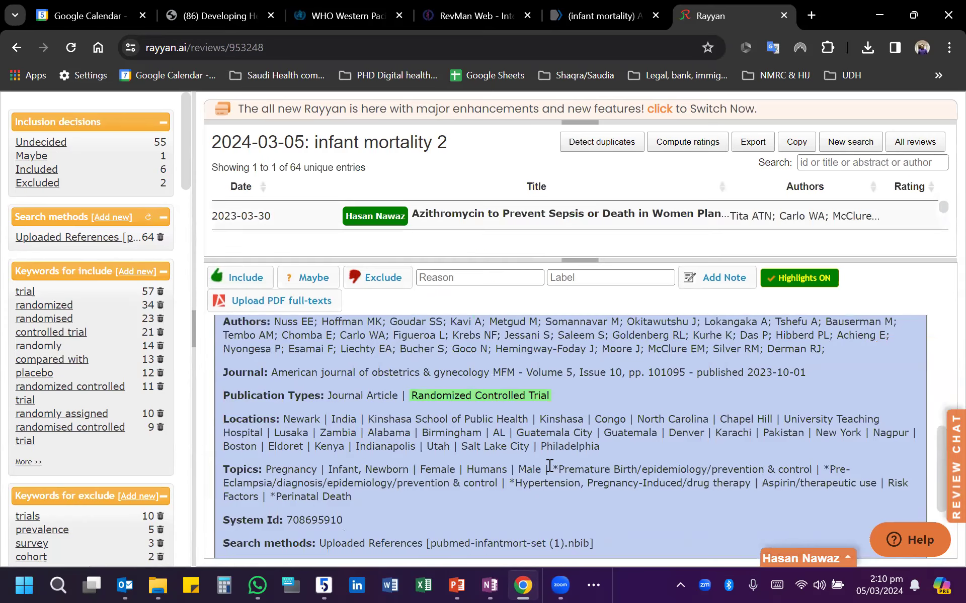
pyautogui.scroll(5, 559, 473)
pyautogui.scroll(3, 562, 475)
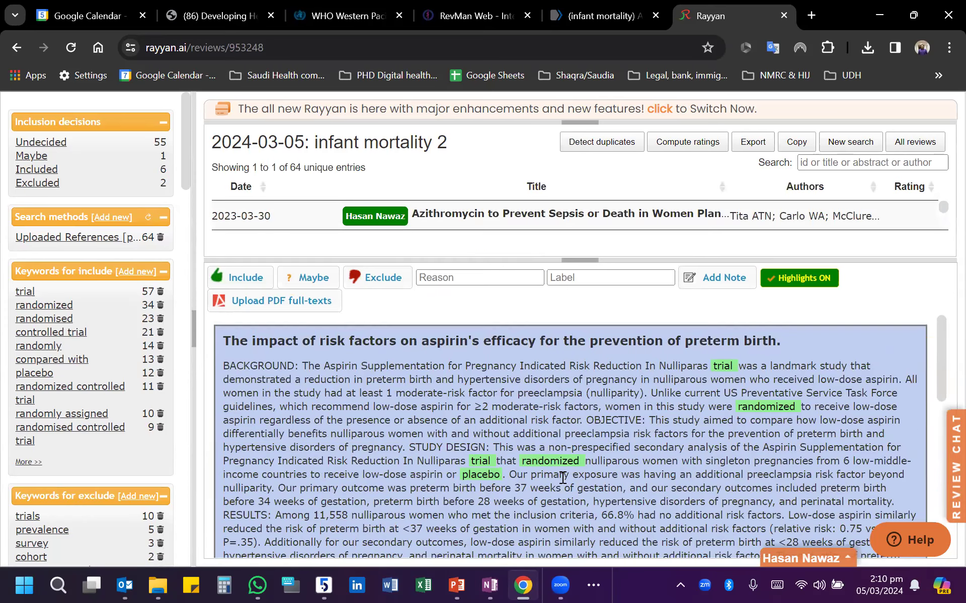
pyautogui.moveTo(500, 261); pyautogui.dragTo(498, 396)
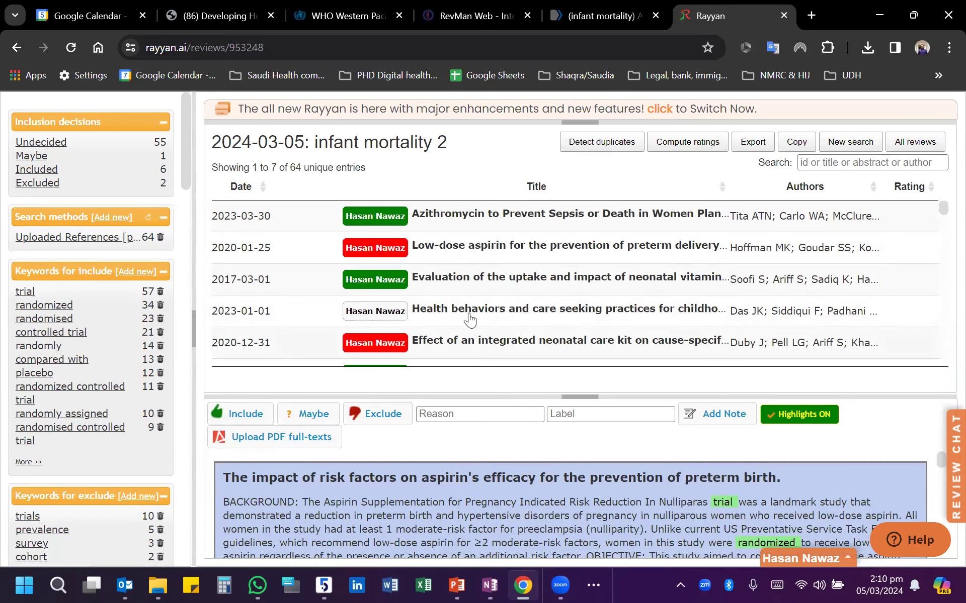
# - Run duplicate detection on the "infant mortality 2" review and collapse the review chat
pyautogui.click(602, 153)
pyautogui.click(537, 152)
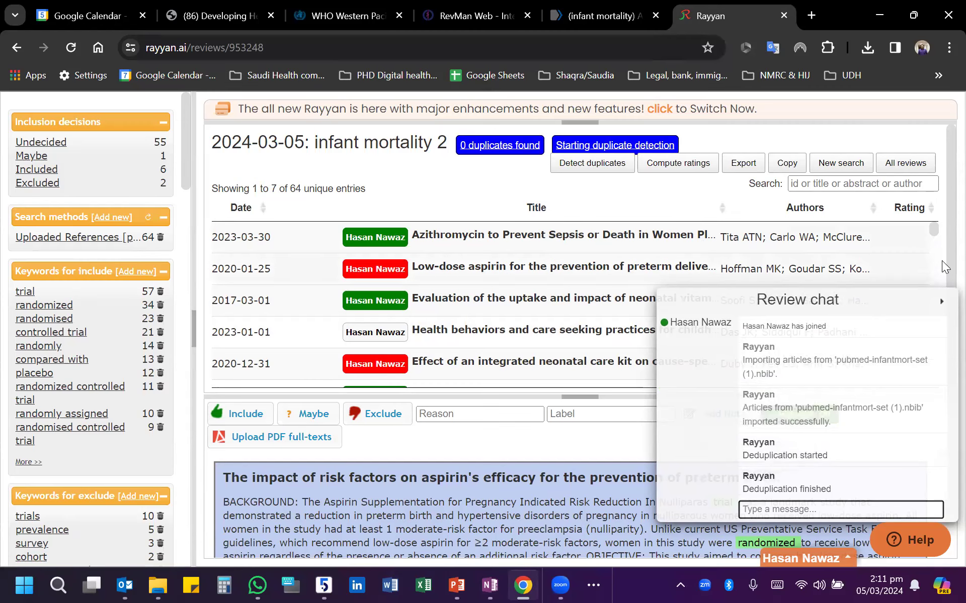
pyautogui.click(941, 301)
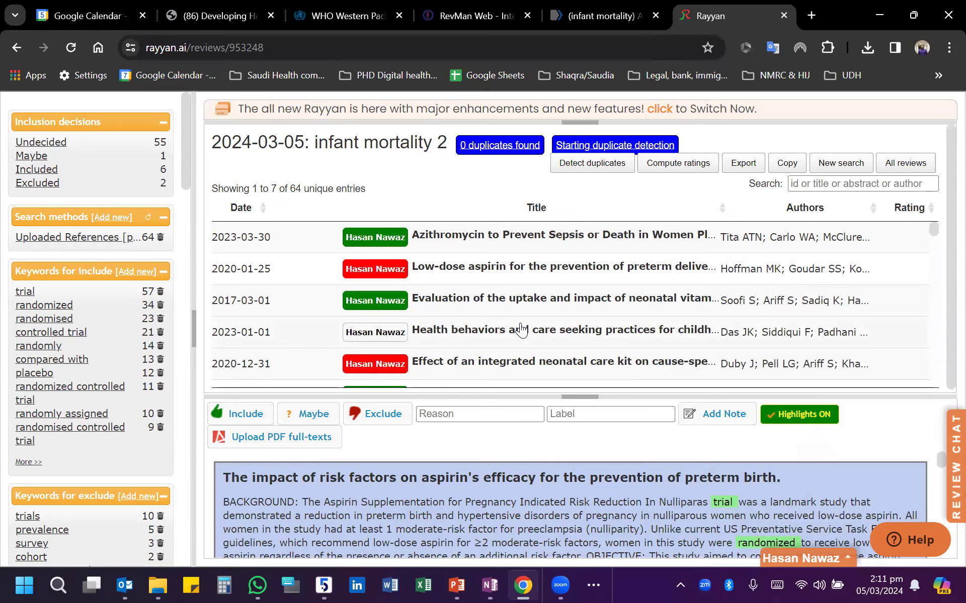
pyautogui.scroll(-5, 521, 330)
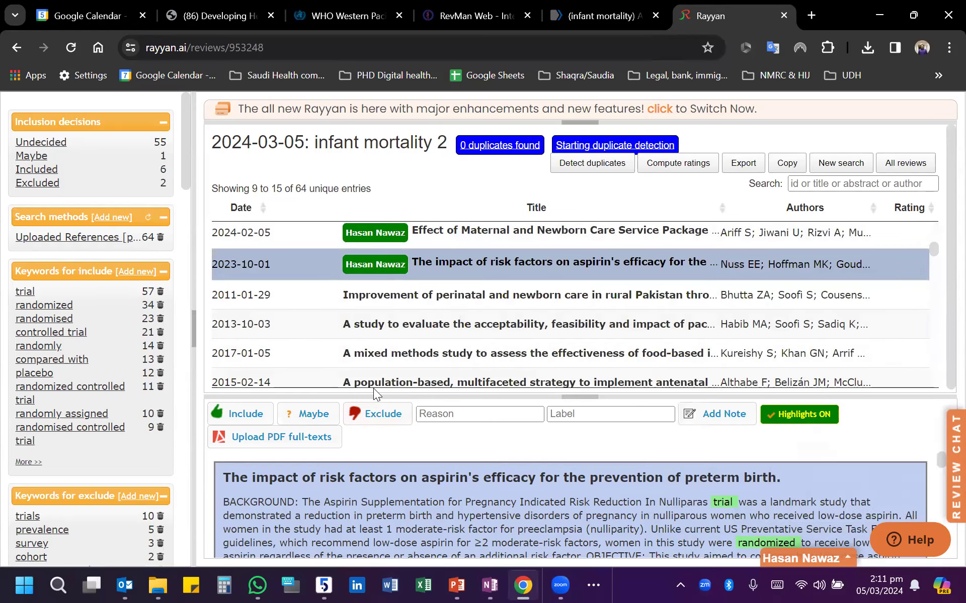
pyautogui.scroll(-5, 708, 511)
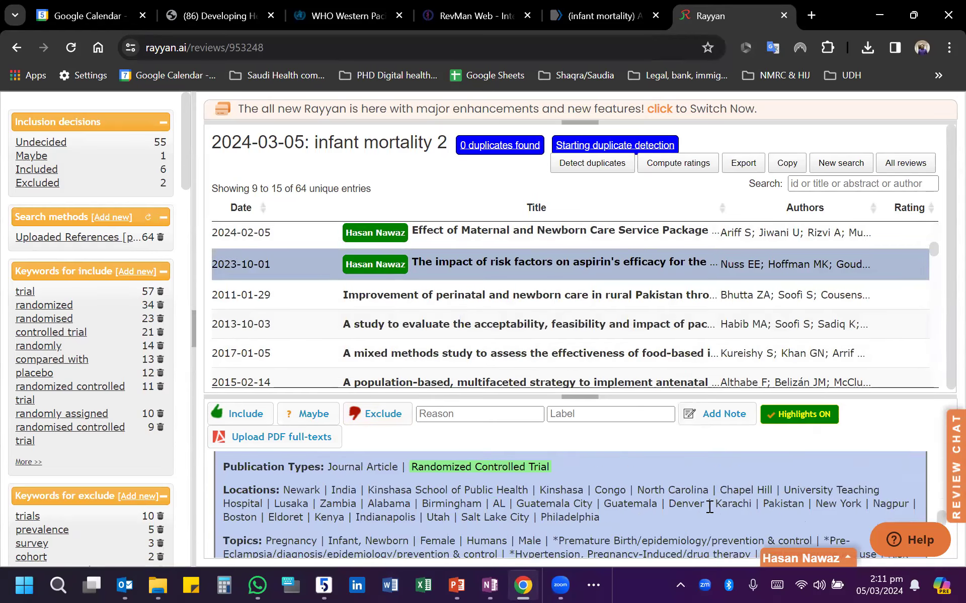
pyautogui.scroll(5, 708, 503)
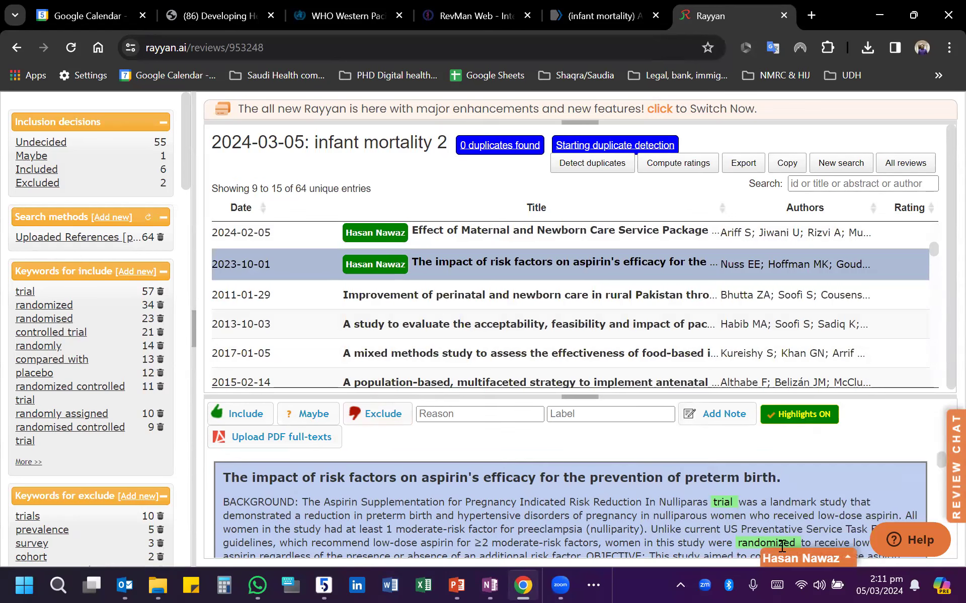
# - Open the training session registration from the Rayyan account settings and return to the account settings page
pyautogui.moveTo(781, 547)
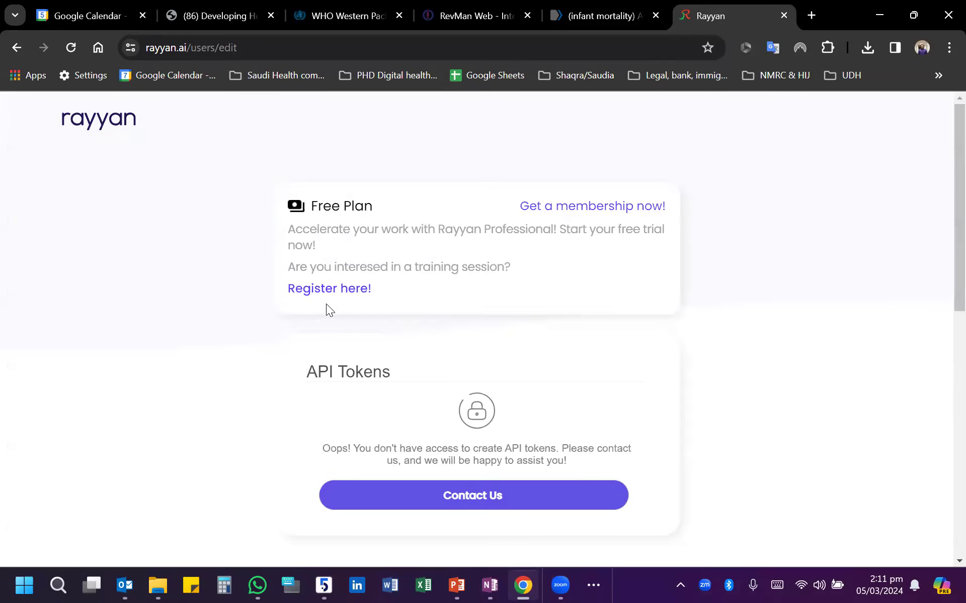
pyautogui.click(330, 292)
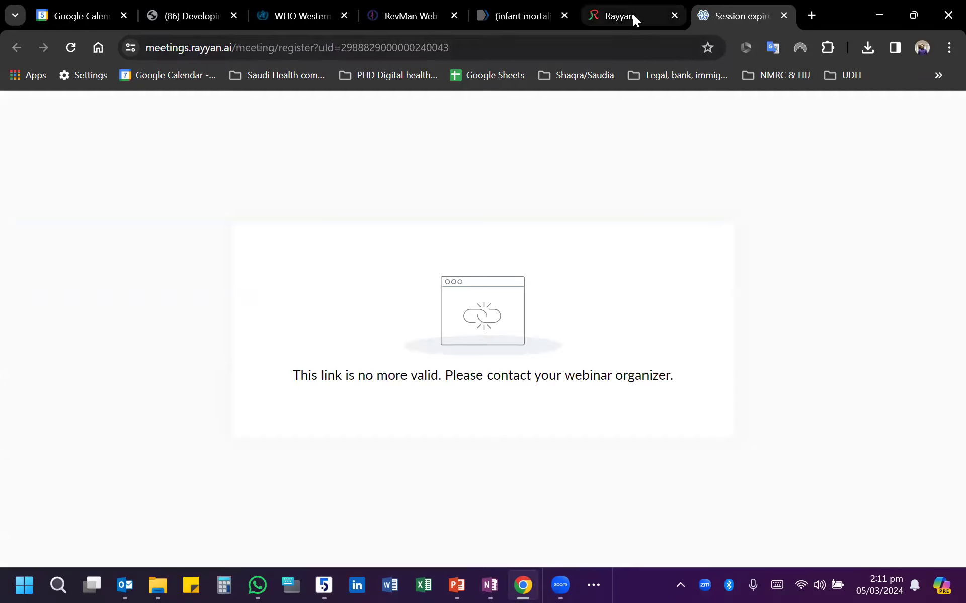
pyautogui.click(632, 14)
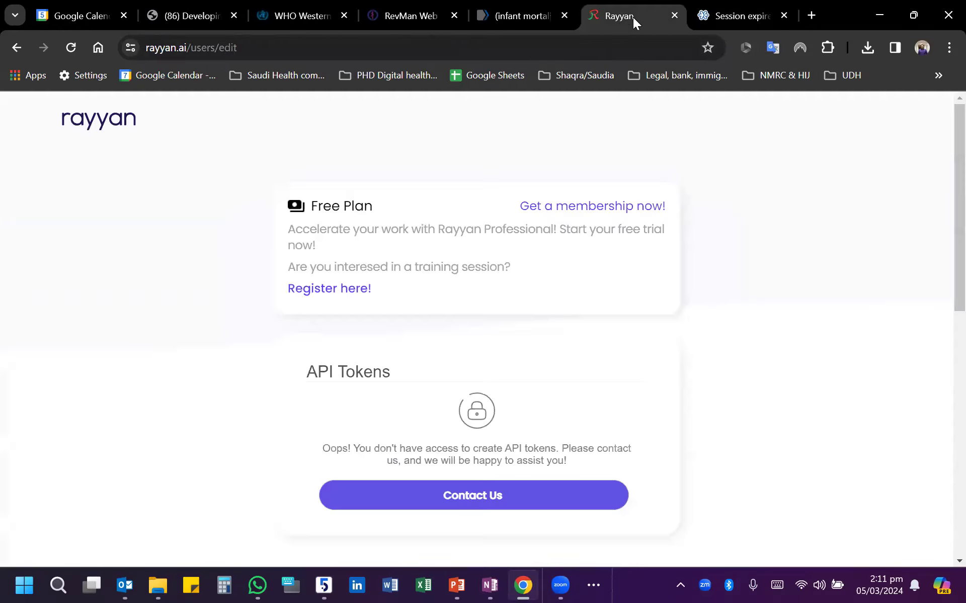
# - Retry the training session registration from the account settings and close the duplicate registration page
pyautogui.click(750, 19)
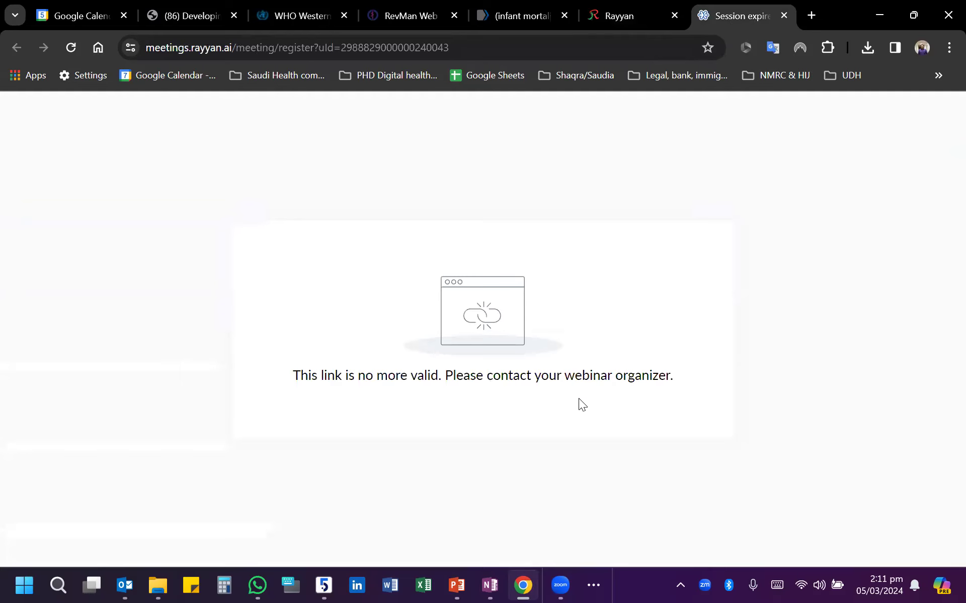
pyautogui.click(633, 7)
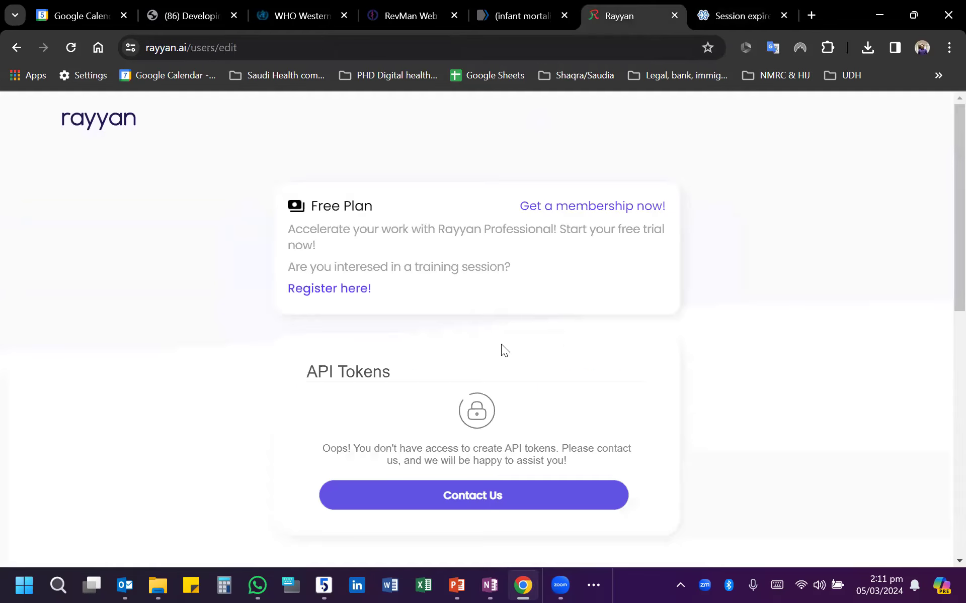
pyautogui.click(352, 291)
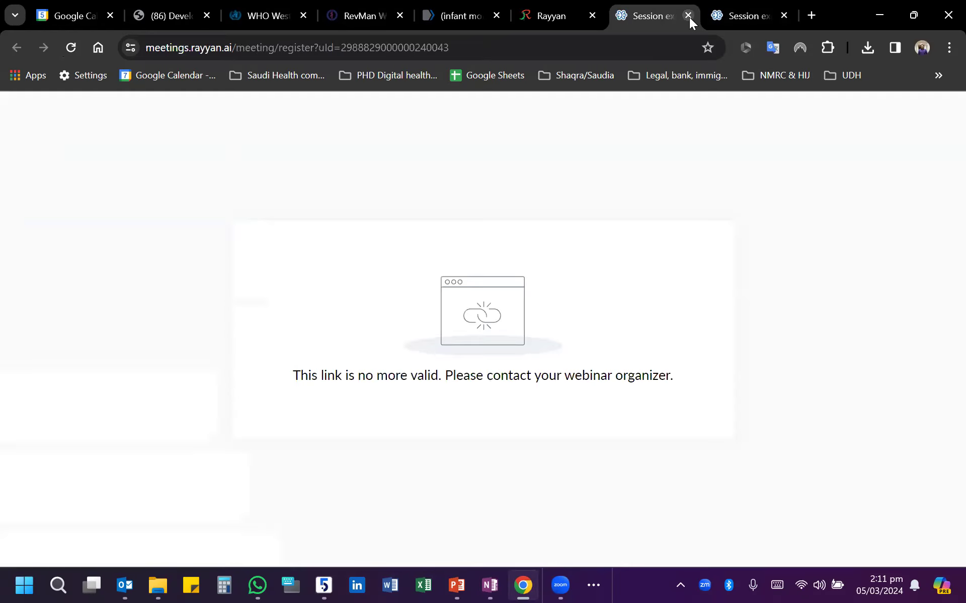
pyautogui.click(764, 15)
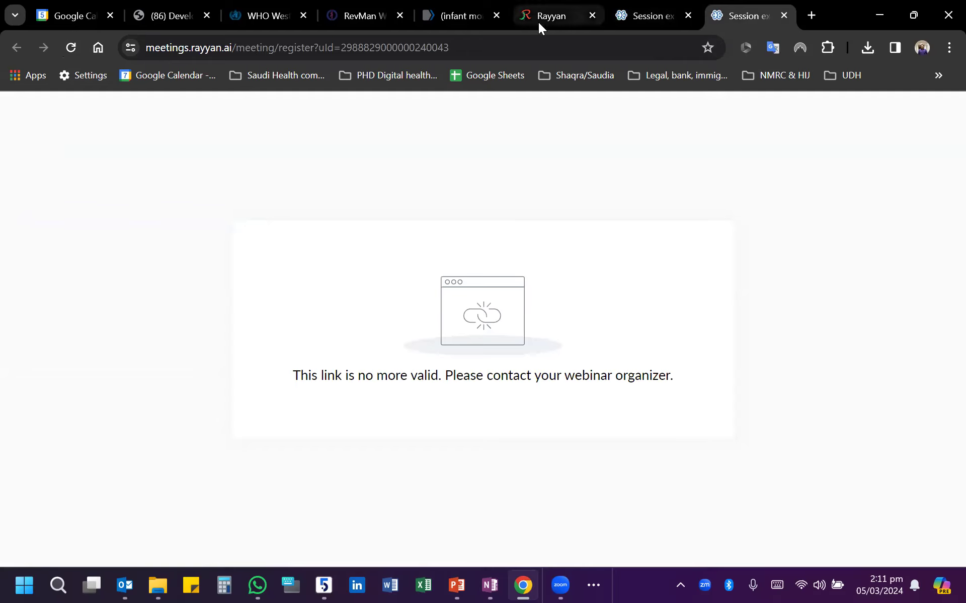
pyautogui.click(784, 16)
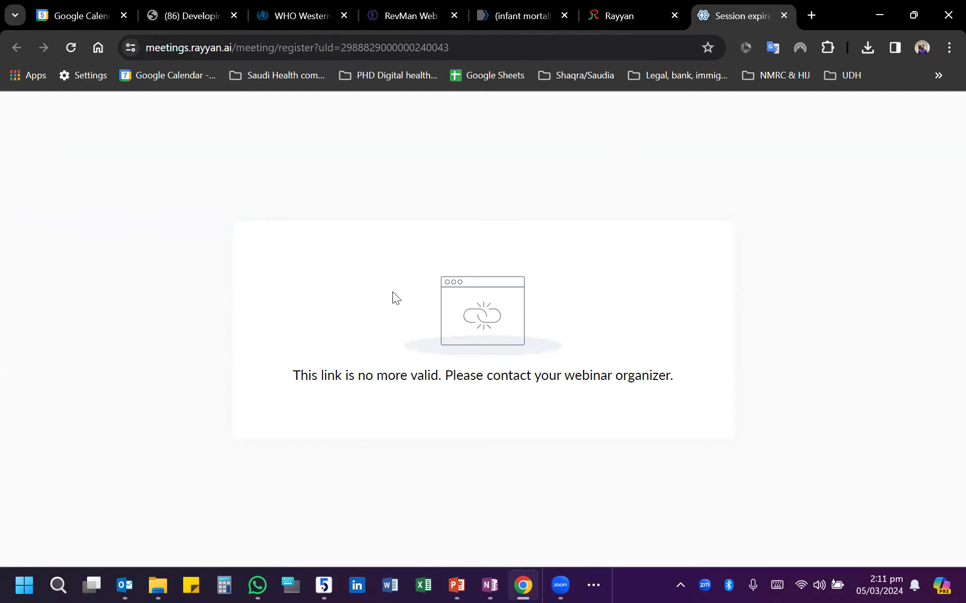
# - Return from the Rayyan account settings to the "infant mortality 2" review
pyautogui.click(635, 8)
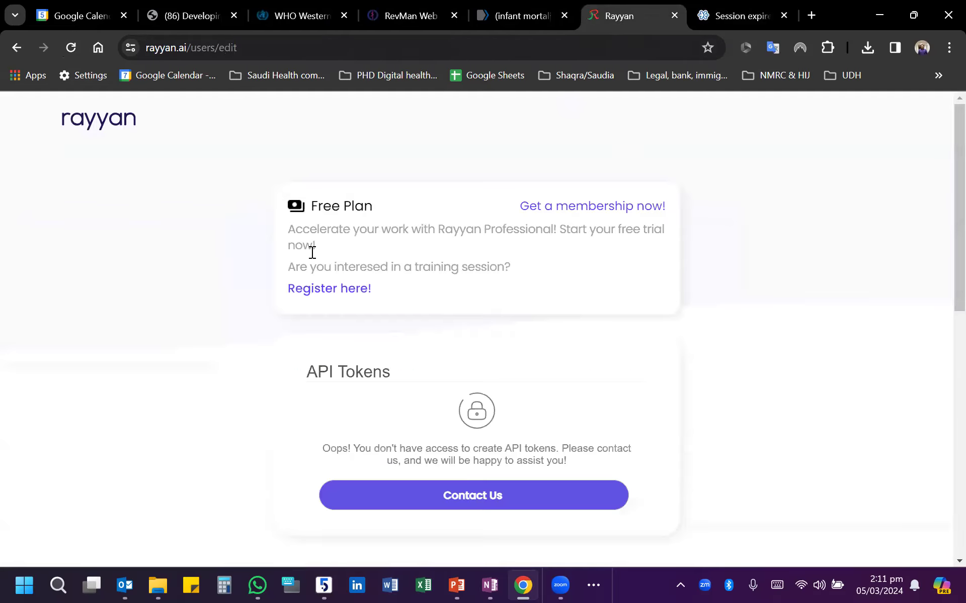
pyautogui.click(16, 47)
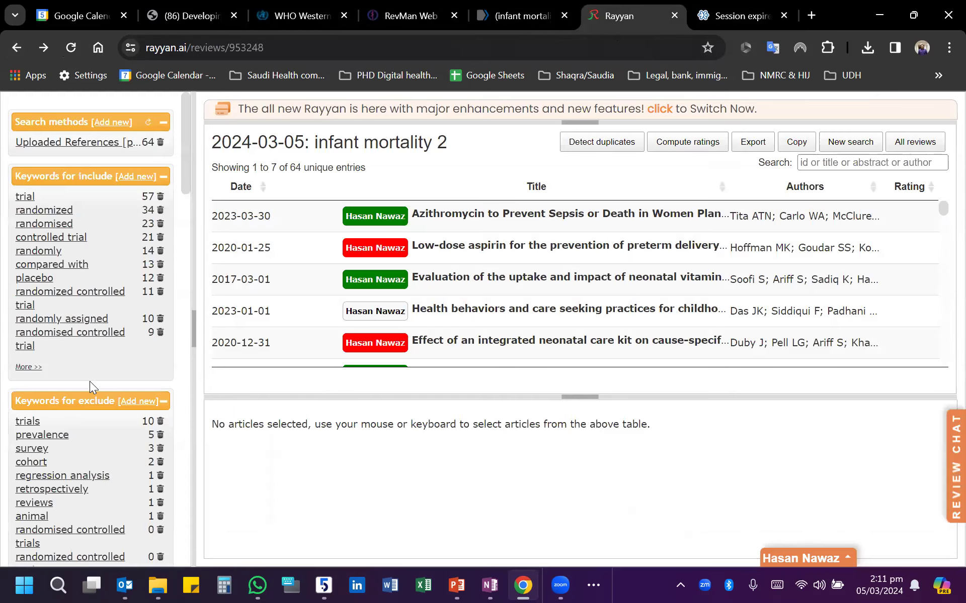
pyautogui.click(924, 162)
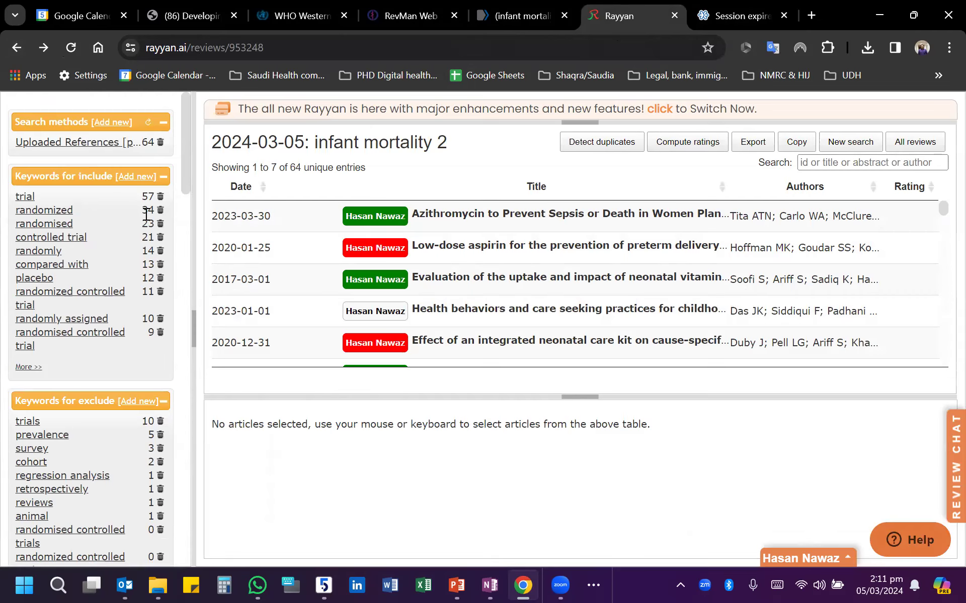
# - Include the article "Making birthing safe for Pakistan women: a cluster randomized trial"
pyautogui.click(394, 318)
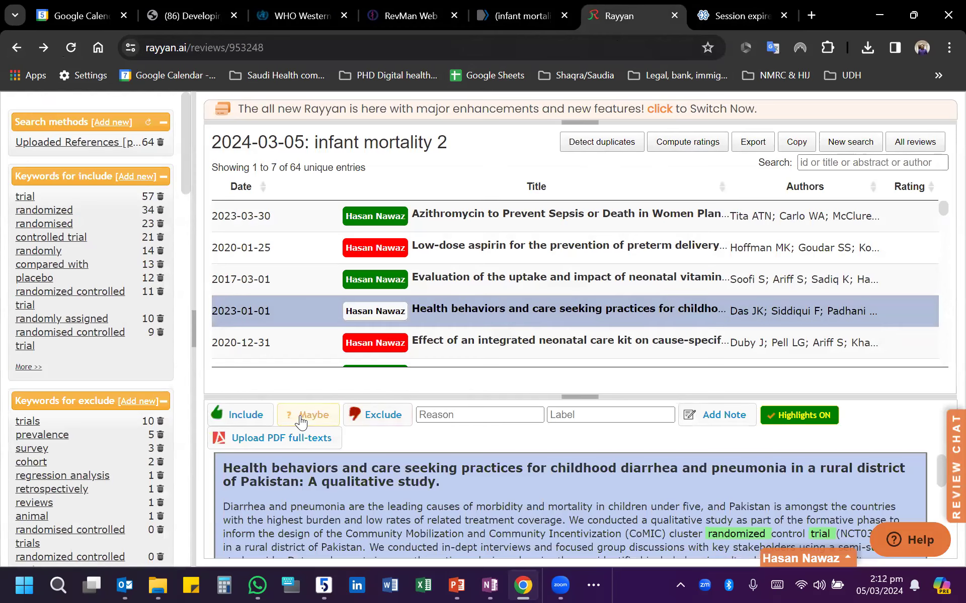
pyautogui.scroll(-5, 450, 330)
pyautogui.click(450, 330)
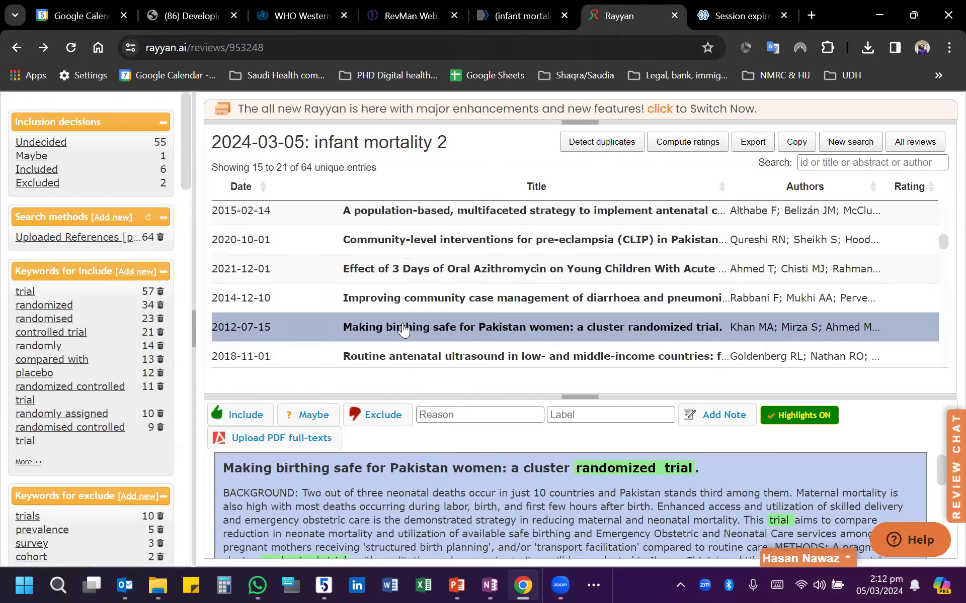
pyautogui.click(242, 413)
# - Exclude the article on 3 days of oral azithromycin for young children with acute diarrhea
pyautogui.click(422, 282)
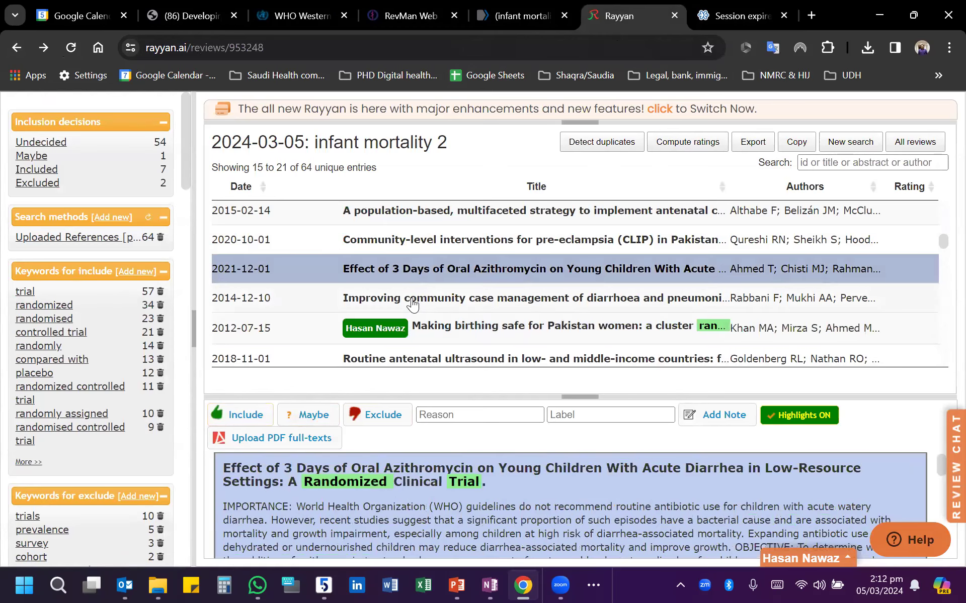
pyautogui.click(387, 417)
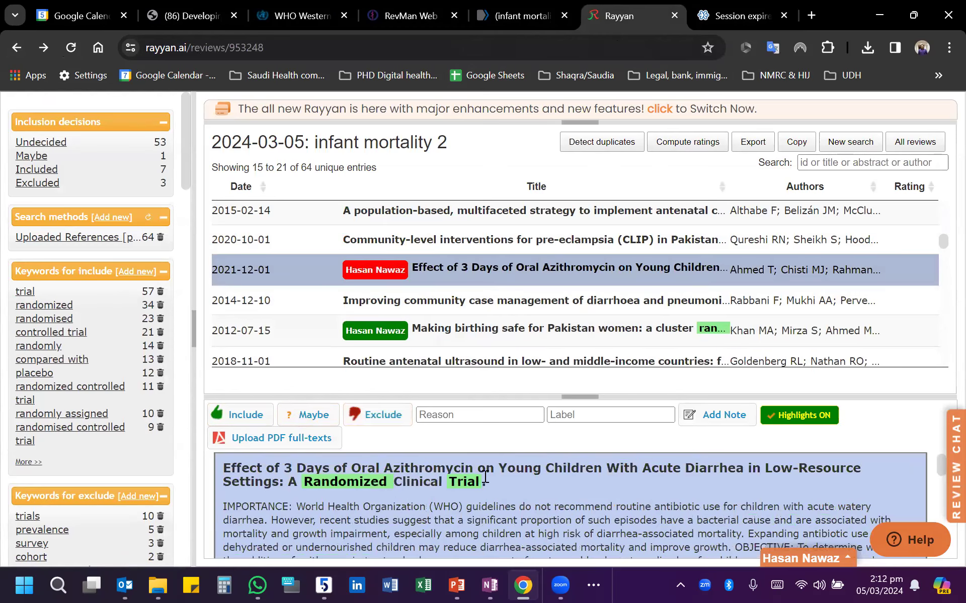
pyautogui.scroll(-3, 577, 511)
pyautogui.scroll(-3, 692, 518)
pyautogui.scroll(10, 696, 514)
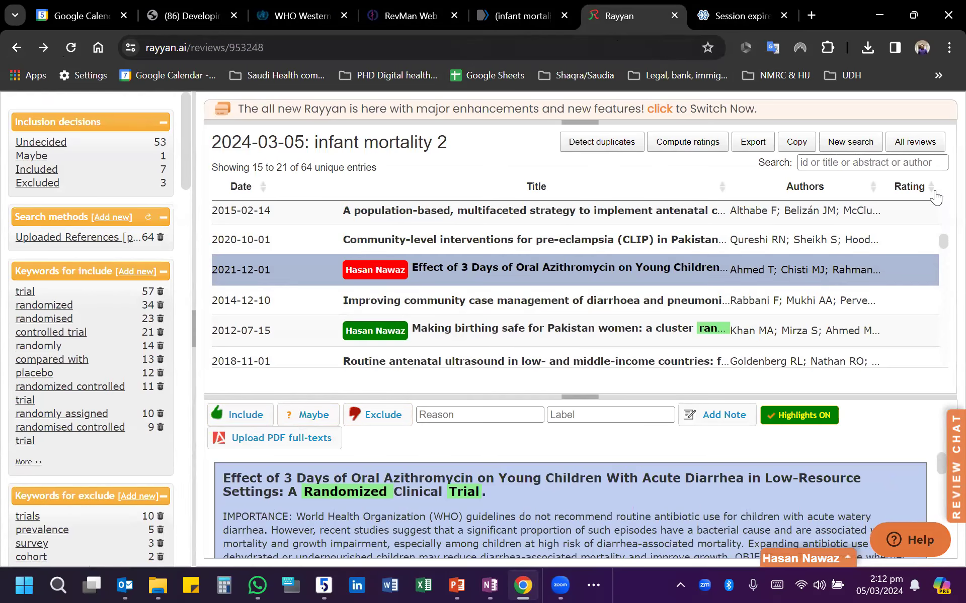
# - Examine the screening decision chart of "infant mortality 2" in the list of all reviews
pyautogui.click(916, 143)
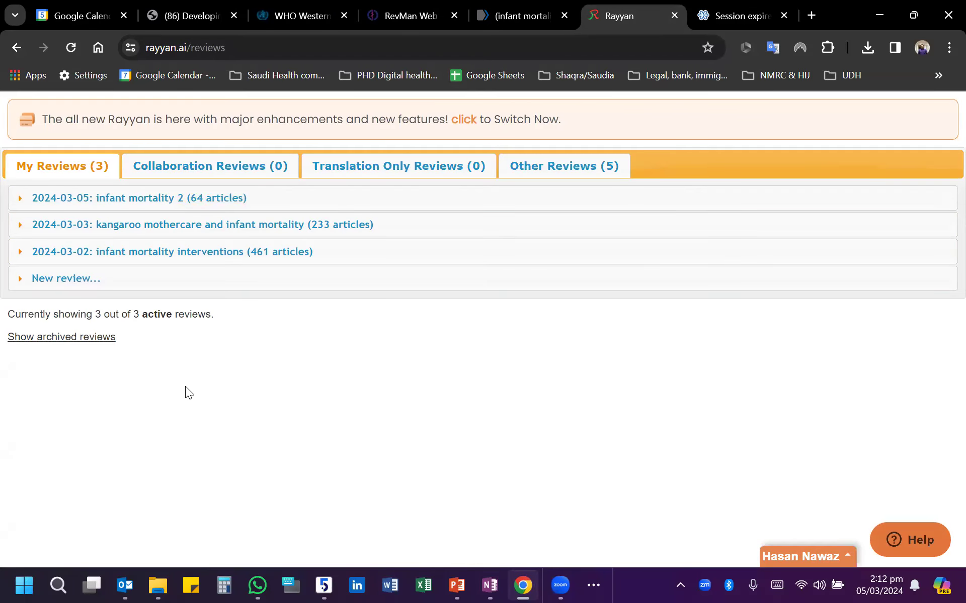
pyautogui.click(133, 199)
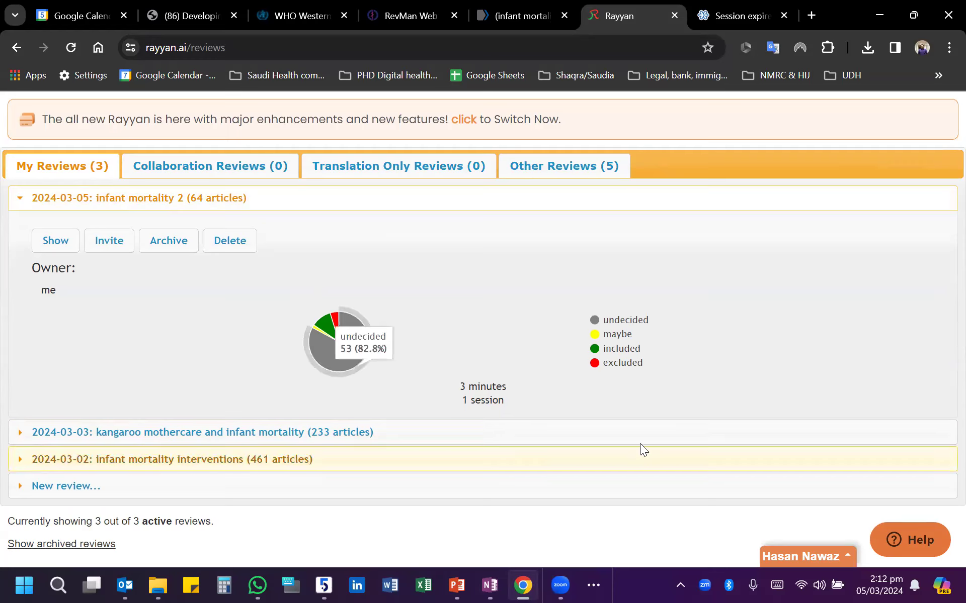
pyautogui.moveTo(326, 330)
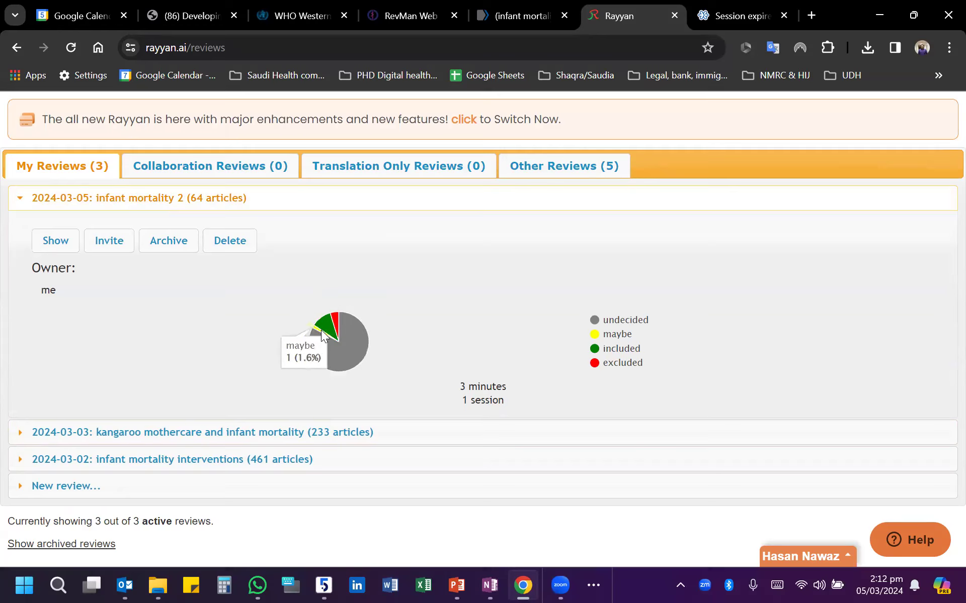
pyautogui.moveTo(334, 356)
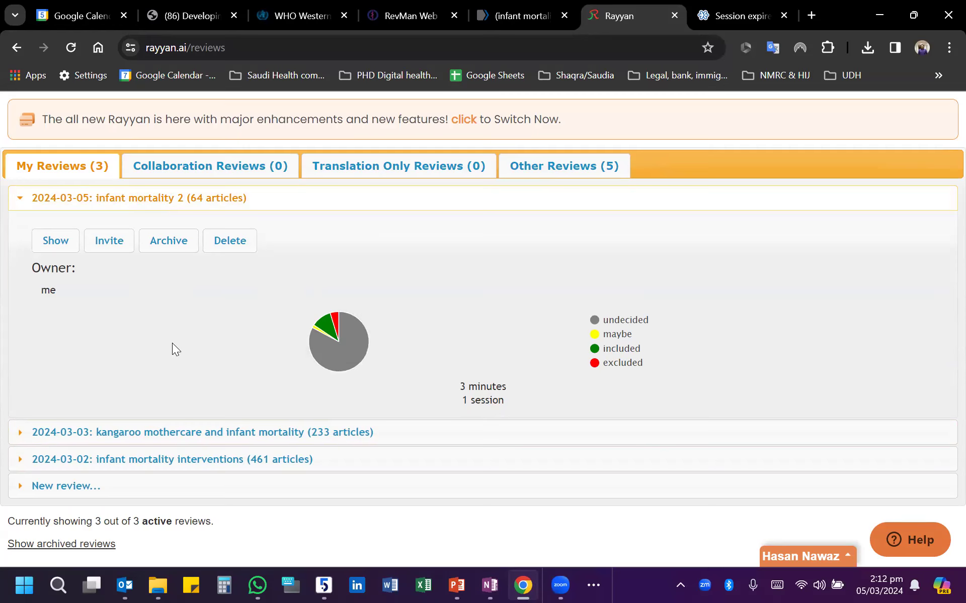
# - Start an invitation to the "infant mortality 2" review with the Reviewer type and cancel it without sending
pyautogui.click(107, 242)
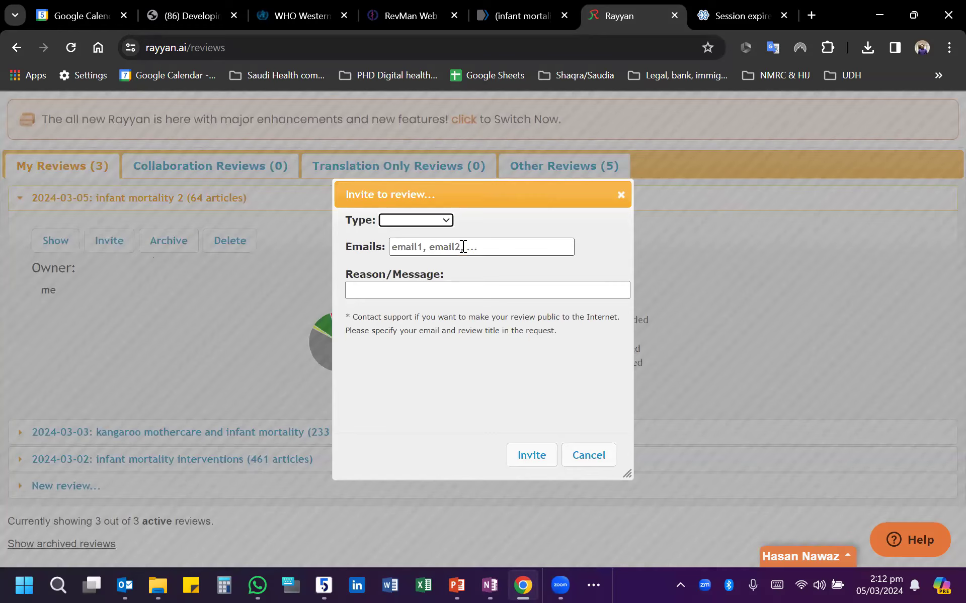
pyautogui.click(424, 222)
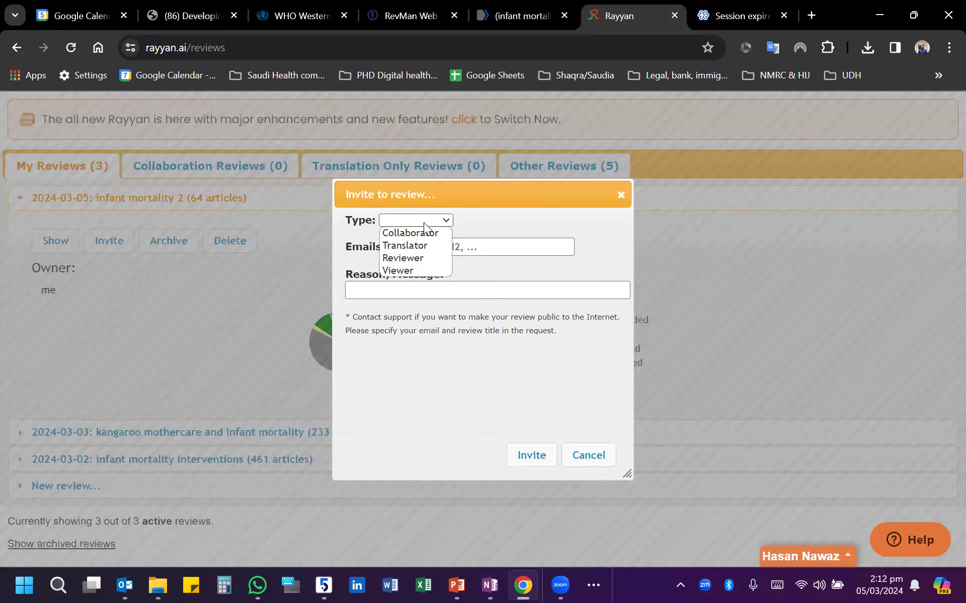
pyautogui.click(418, 258)
pyautogui.click(453, 298)
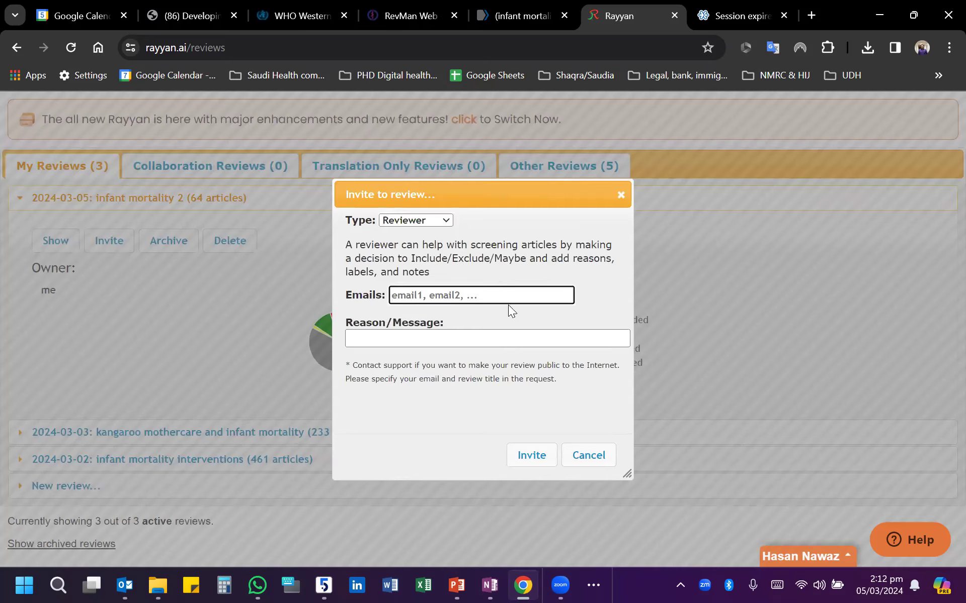
pyautogui.click(423, 342)
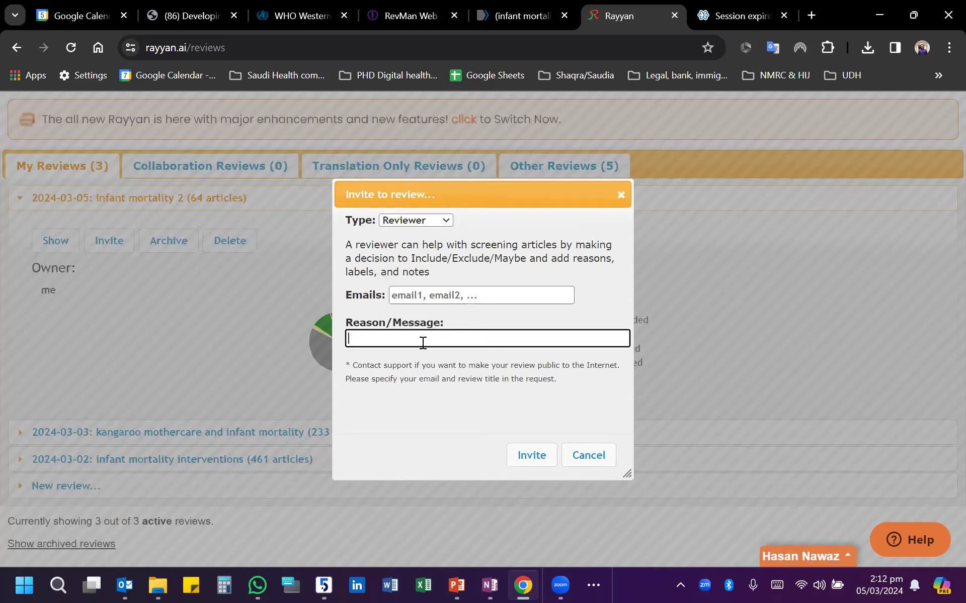
pyautogui.click(600, 460)
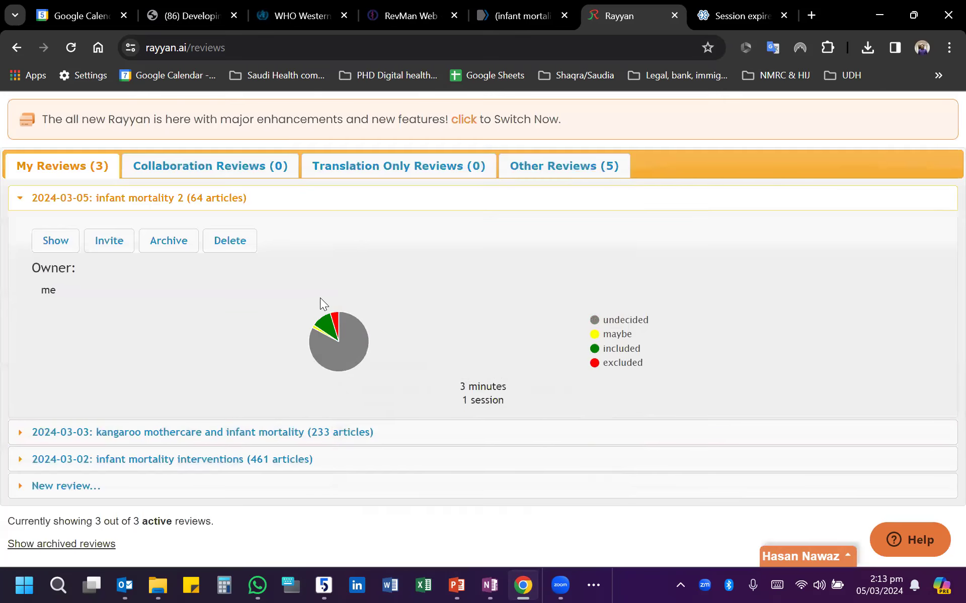
# - Check the collaboration reviews and reopen the "infant mortality 2" review from the owned reviews
pyautogui.click(209, 168)
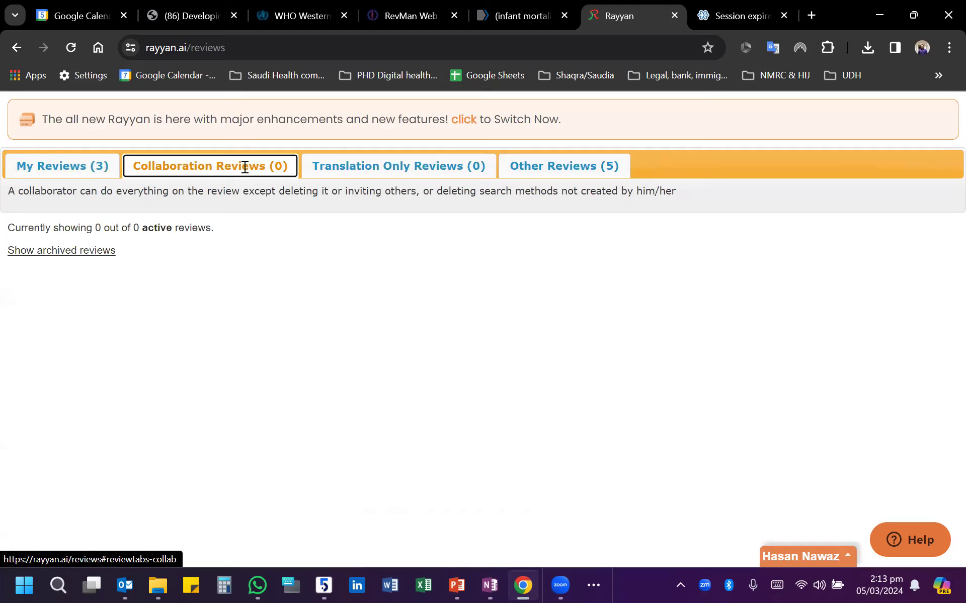
pyautogui.click(78, 166)
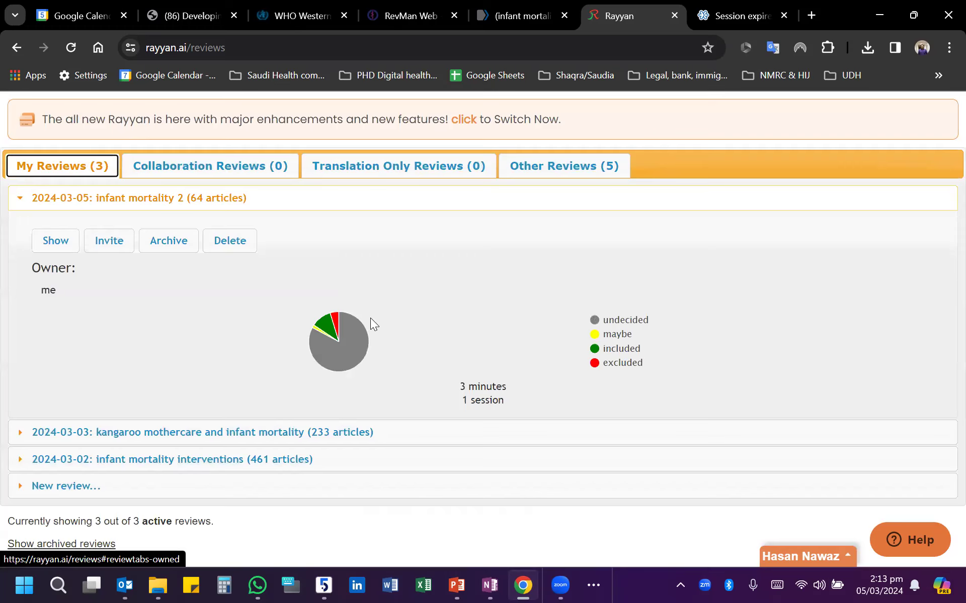
pyautogui.click(166, 200)
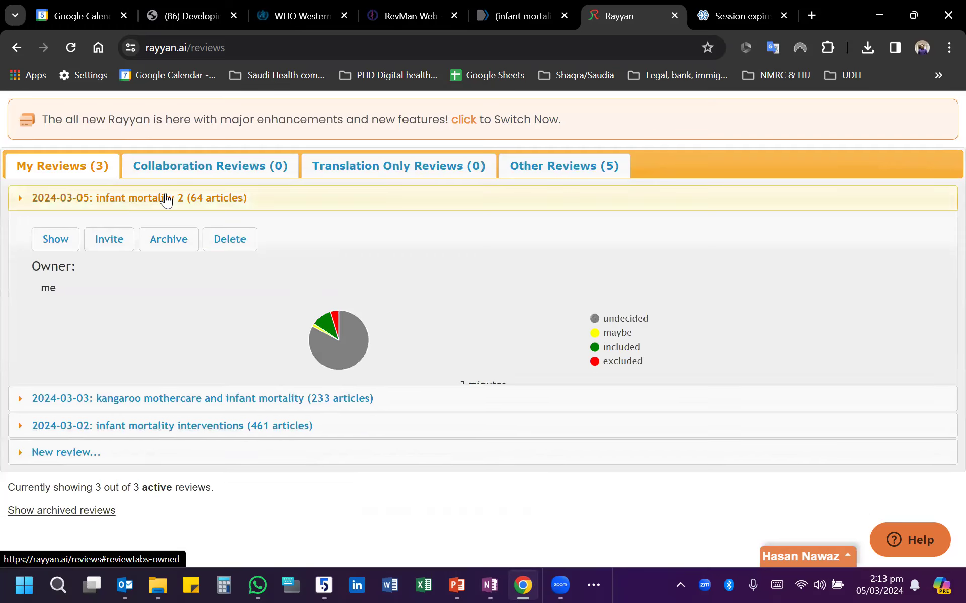
pyautogui.click(166, 200)
pyautogui.click(65, 245)
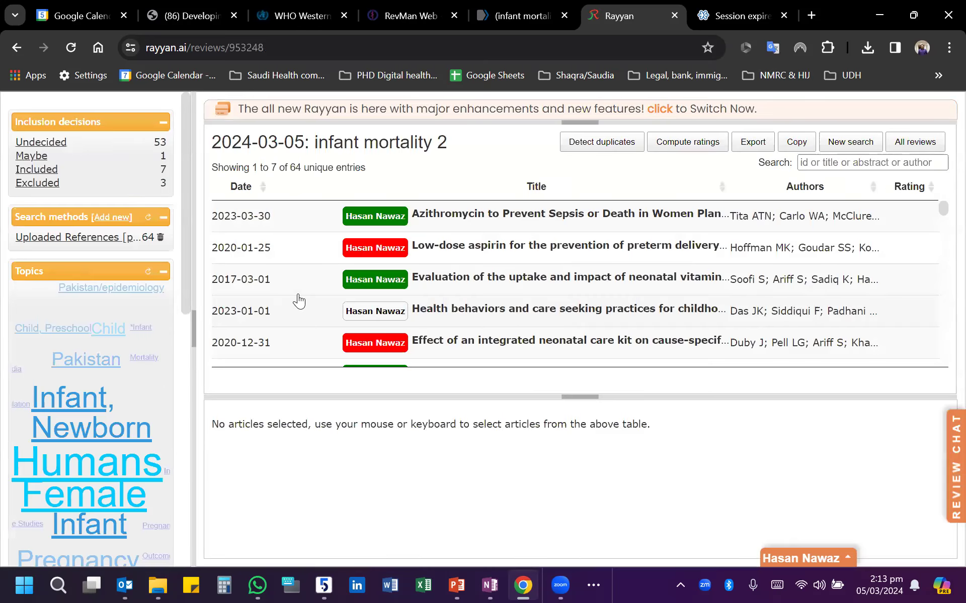
# - Filter the review's articles by the Journal Article publication type
pyautogui.scroll(-10, 80, 318)
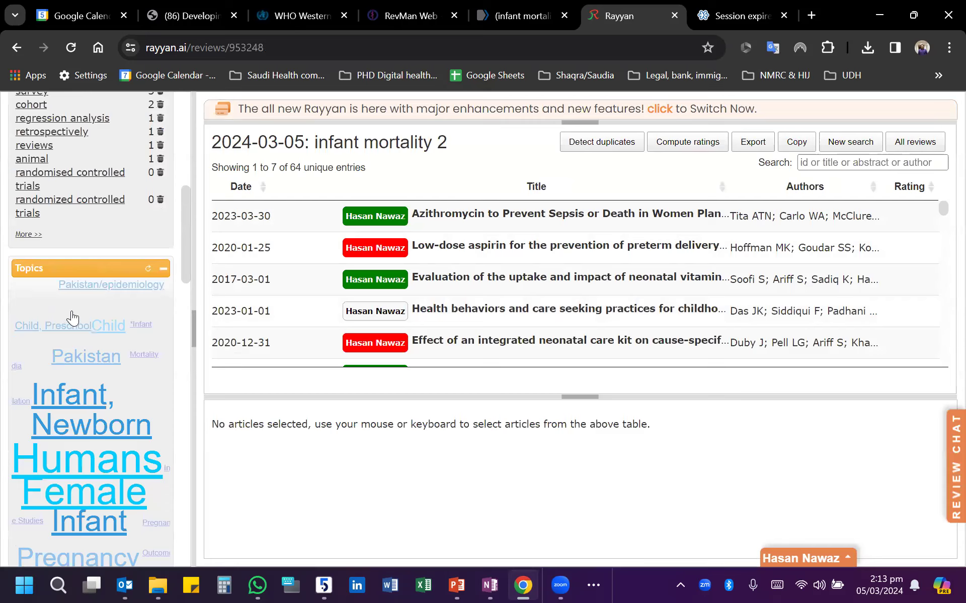
pyautogui.scroll(-15, 80, 317)
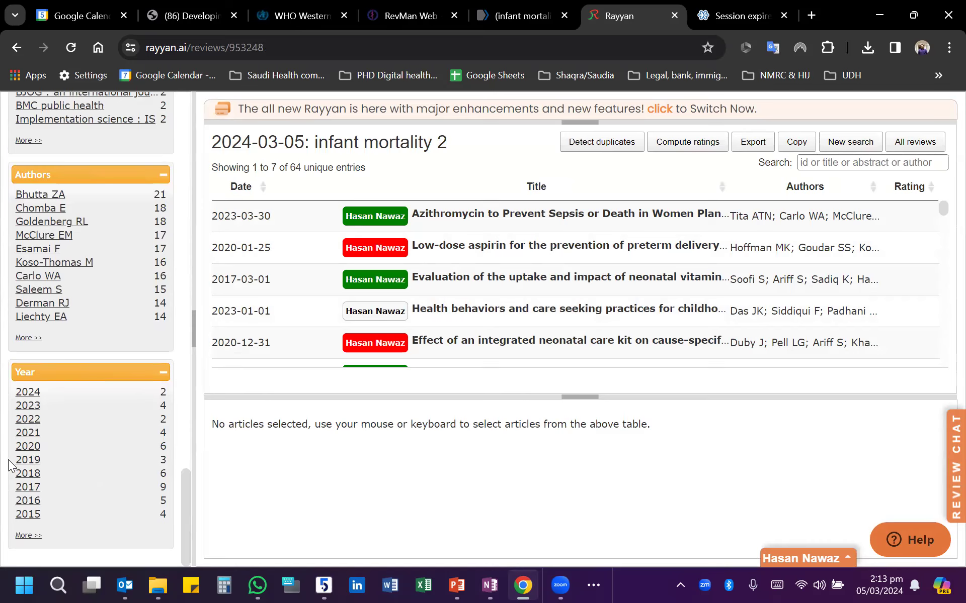
pyautogui.scroll(7, 18, 430)
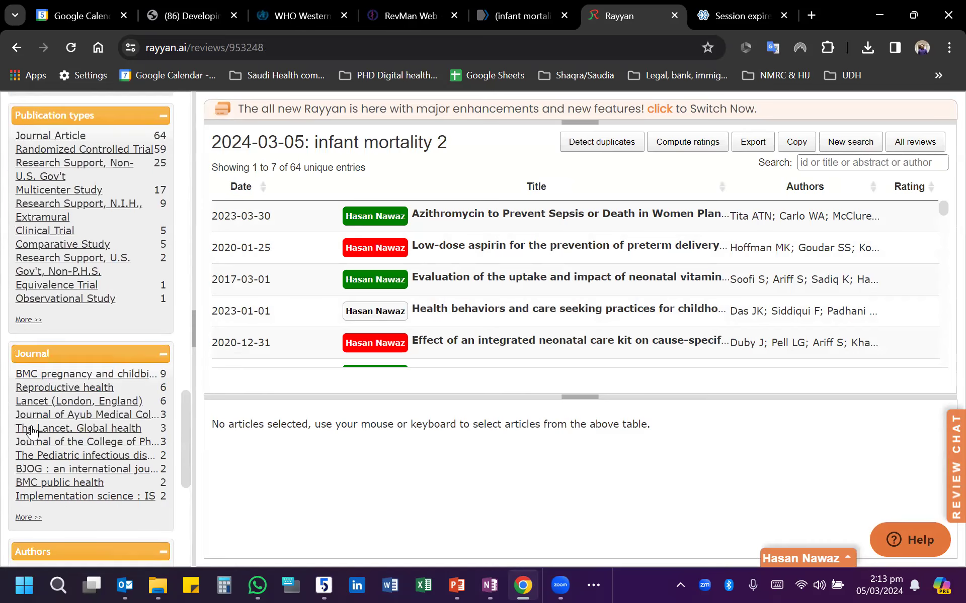
pyautogui.scroll(2, 40, 381)
pyautogui.scroll(3, 40, 381)
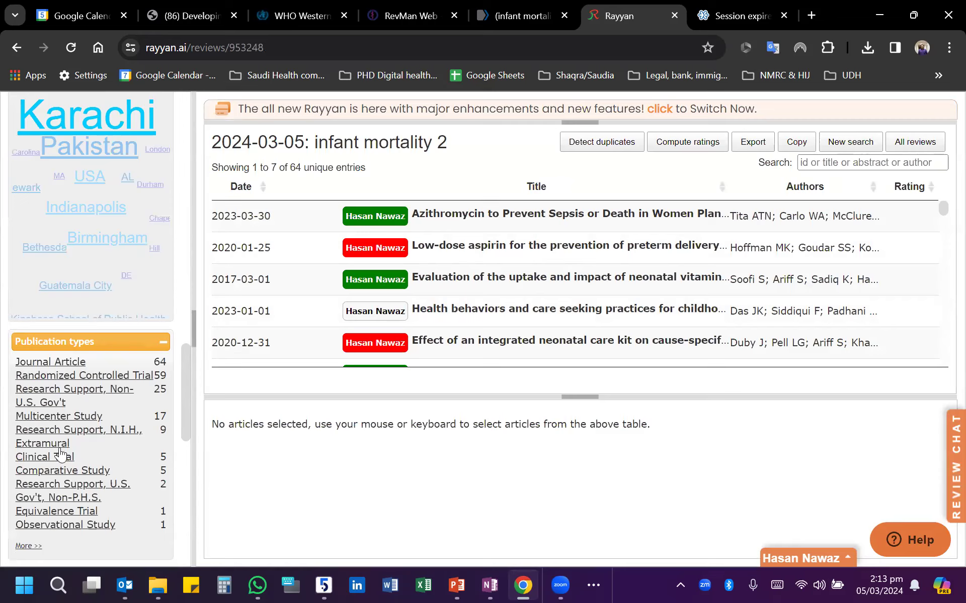
pyautogui.click(60, 363)
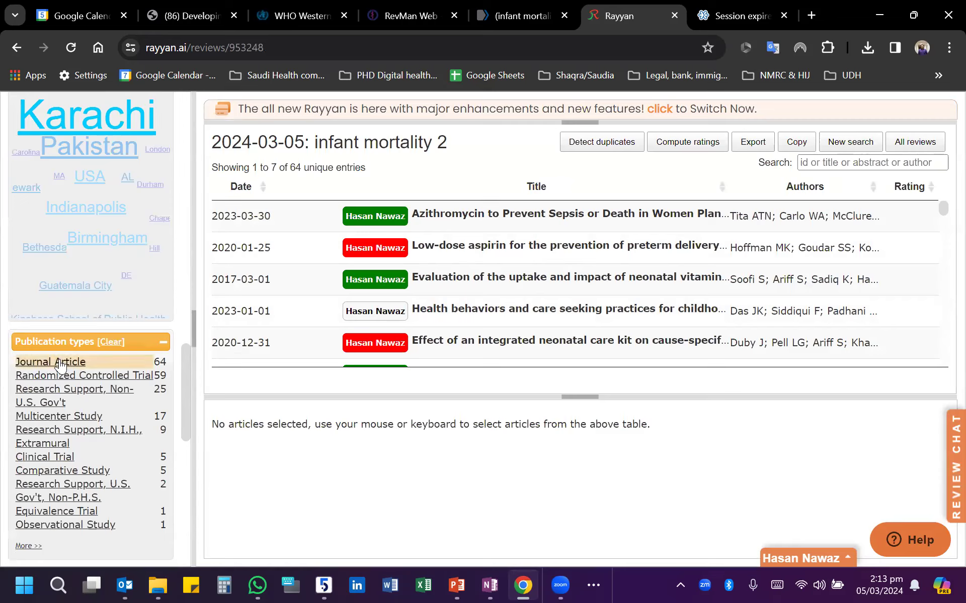
# - Examine the review's location and topic clouds and its keywords for exclude
pyautogui.scroll(3, 58, 375)
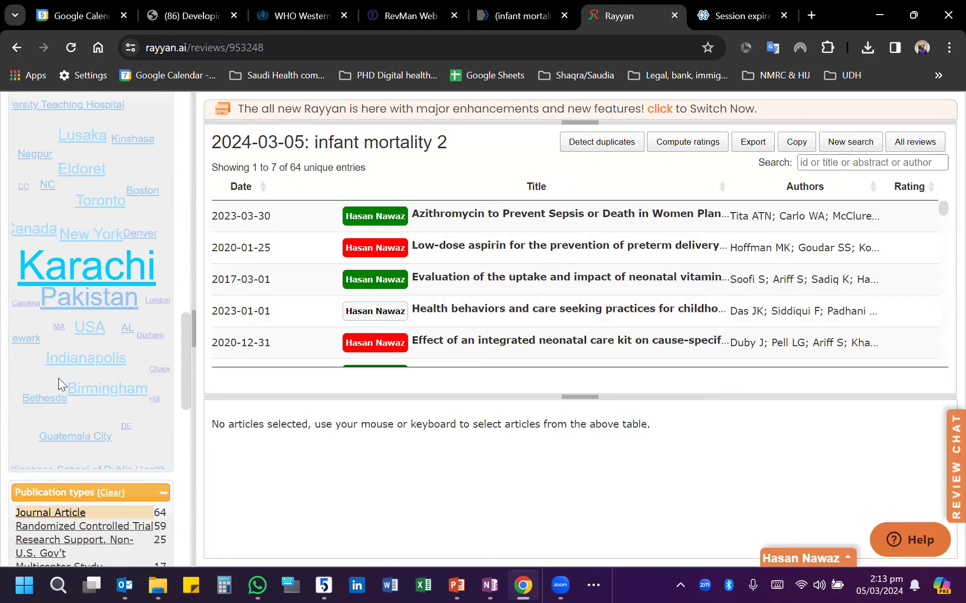
pyautogui.scroll(3, 84, 277)
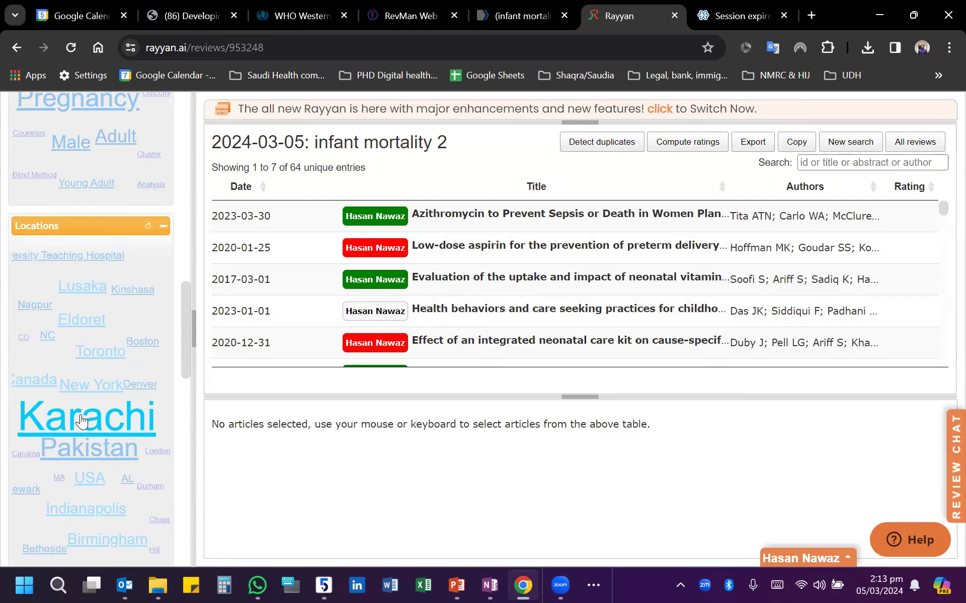
pyautogui.moveTo(82, 421)
pyautogui.scroll(6, 83, 420)
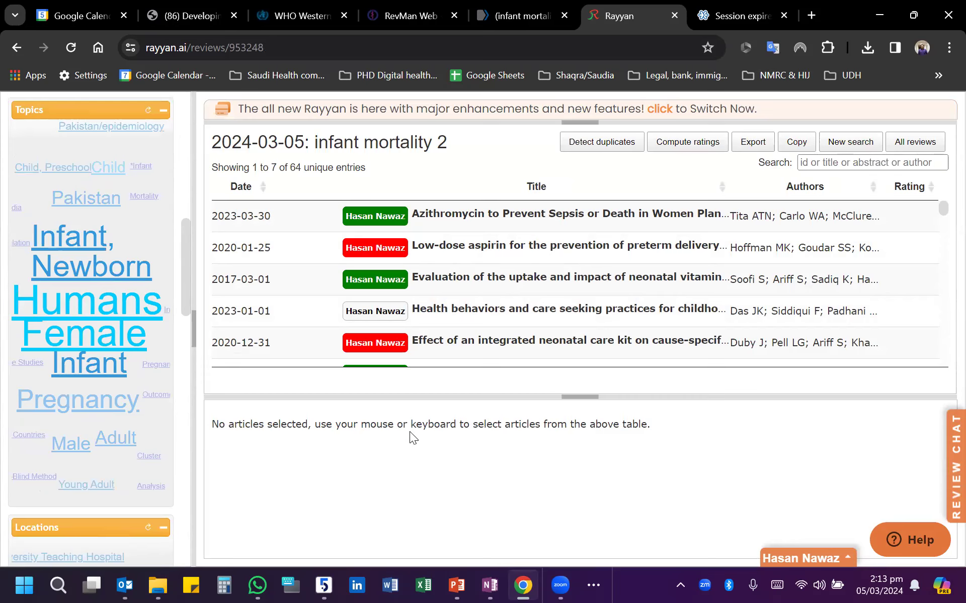
pyautogui.scroll(6, 83, 342)
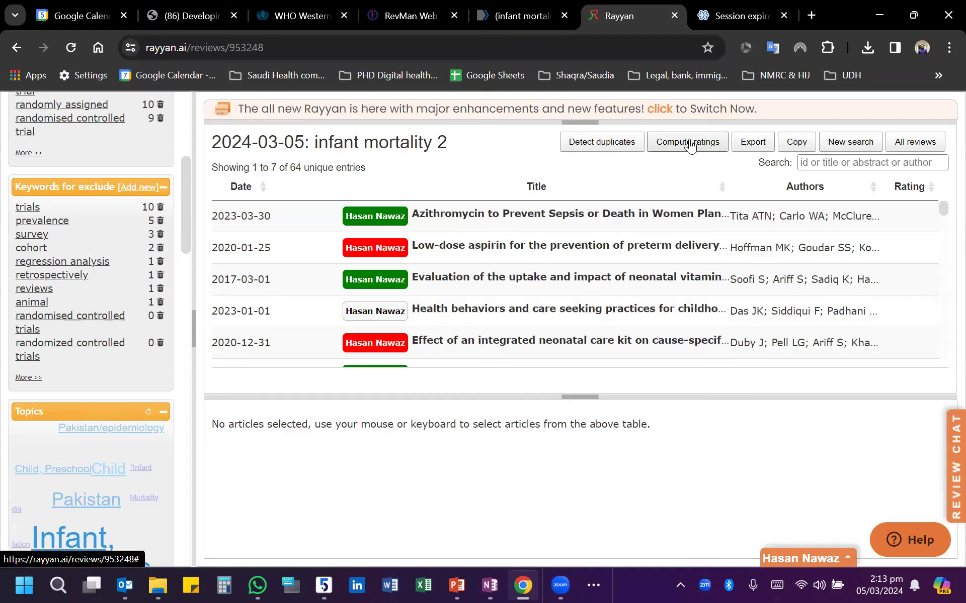
# - Export the filtered articles of the "infant mortality 2" review in CSV format and dismiss the export notice
pyautogui.click(746, 144)
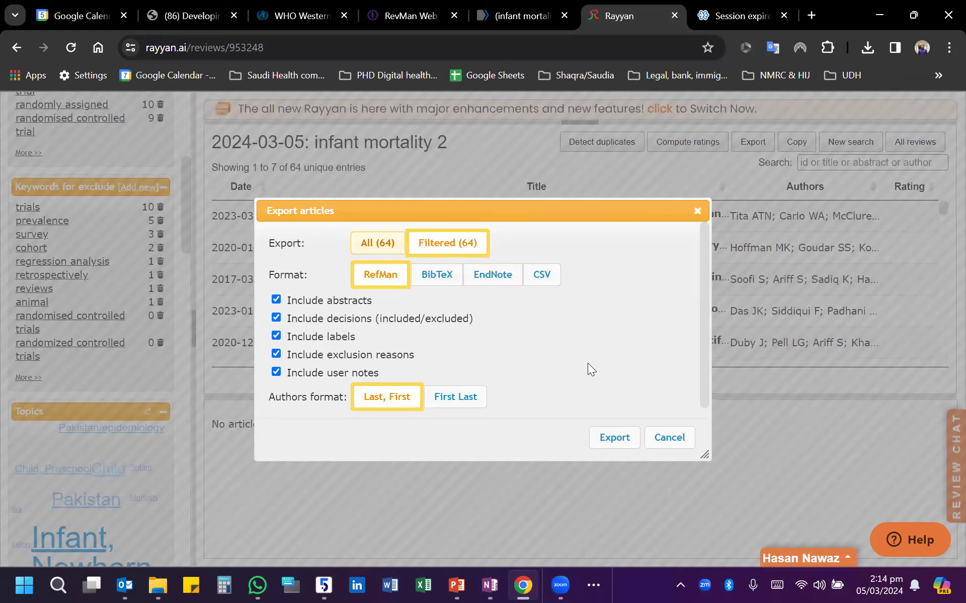
pyautogui.click(538, 282)
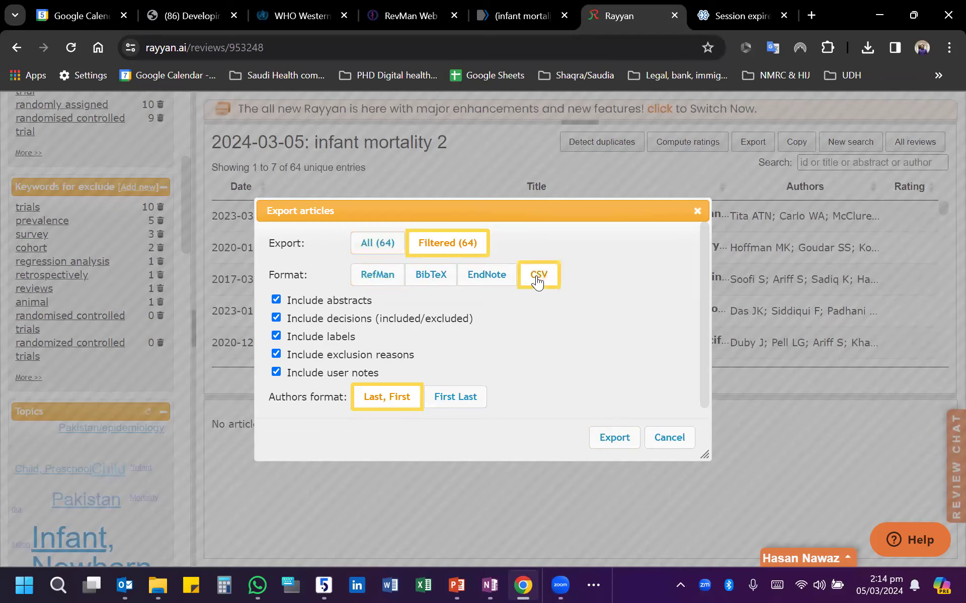
pyautogui.click(613, 441)
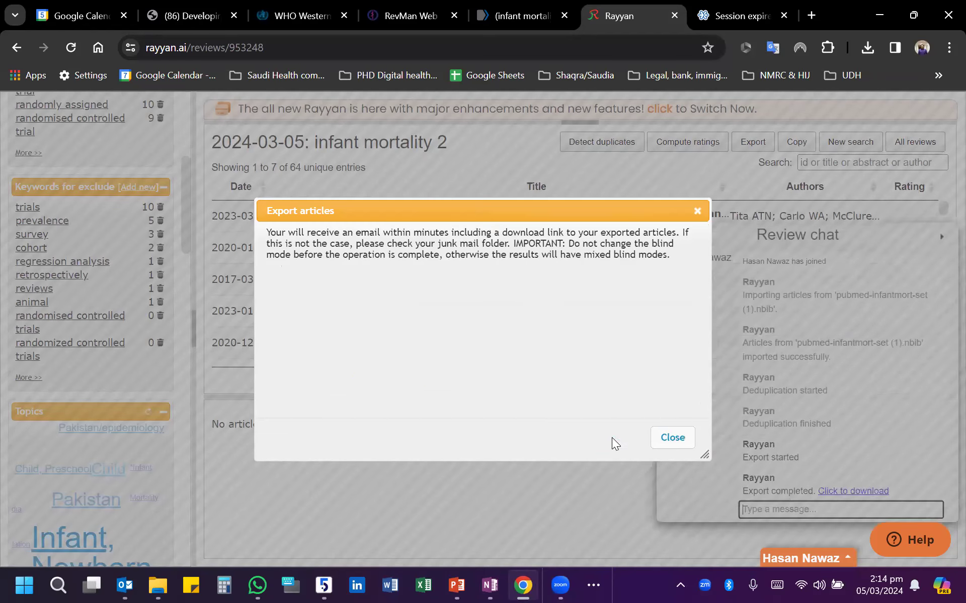
pyautogui.click(666, 439)
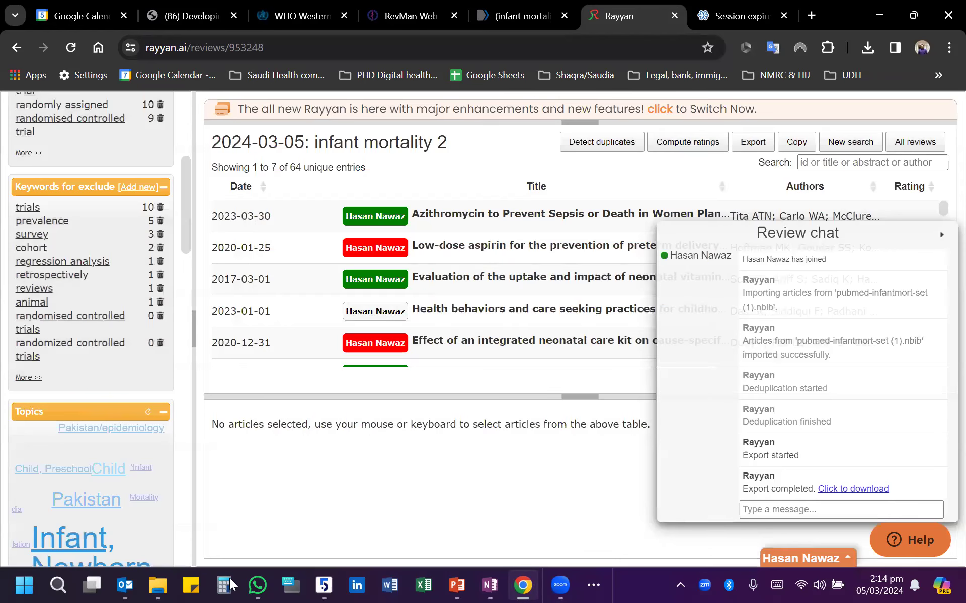
# - Load Gmail in place of the expired webinar page and open Rayyan's "Your Export is Ready to Download!" email
pyautogui.click(523, 585)
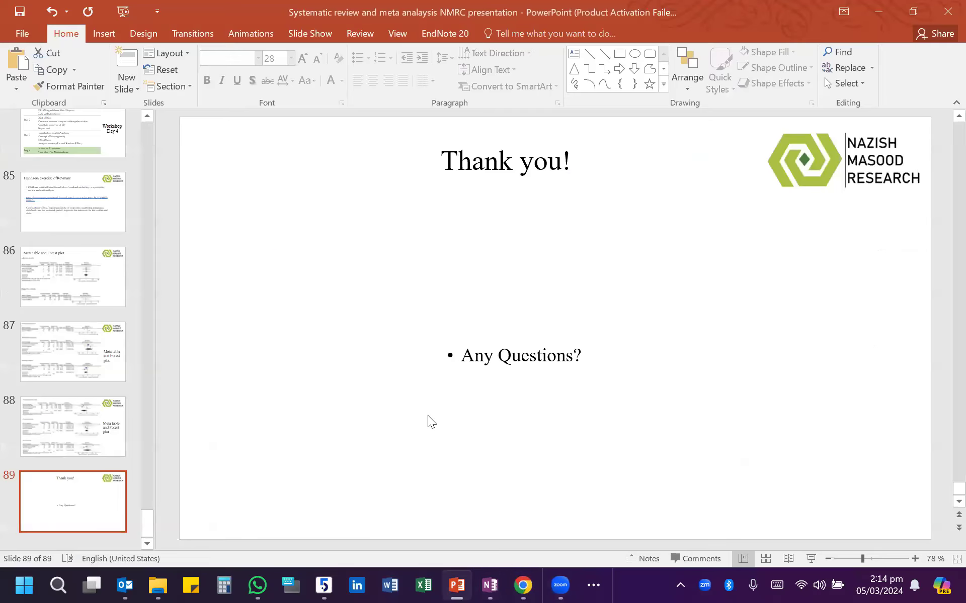
pyautogui.click(523, 585)
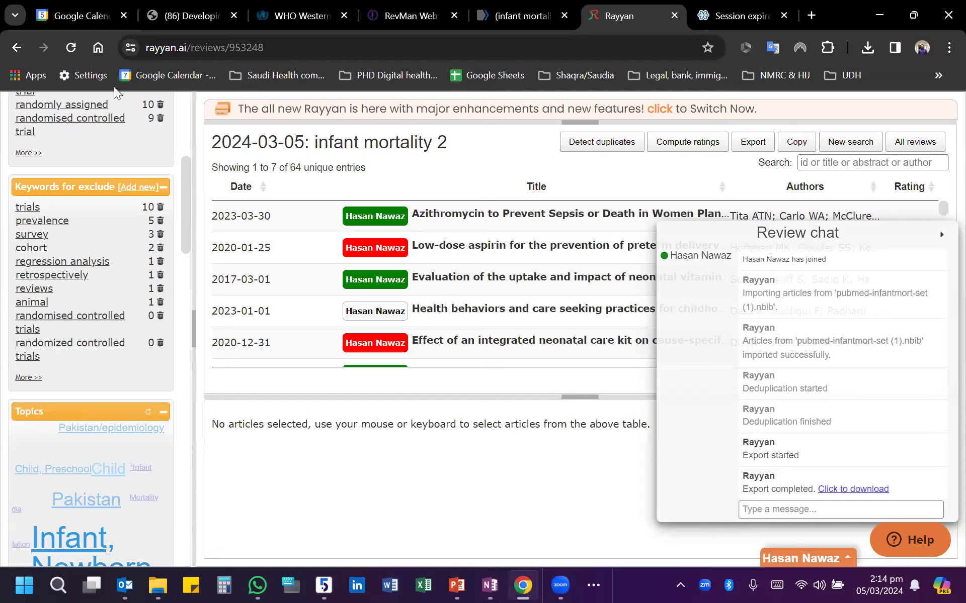
pyautogui.click(724, 12)
pyautogui.click(661, 50)
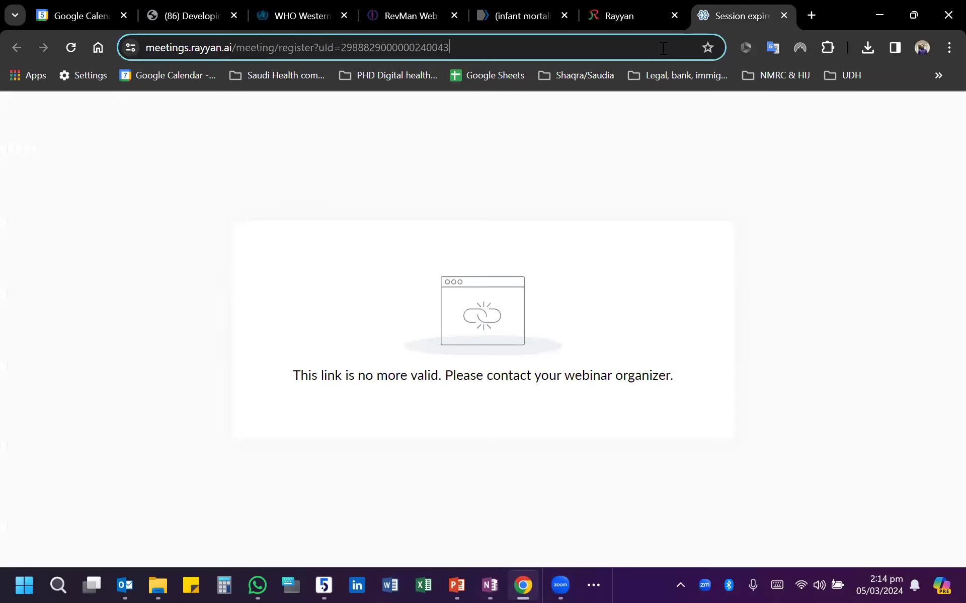
pyautogui.write('gmail.com')
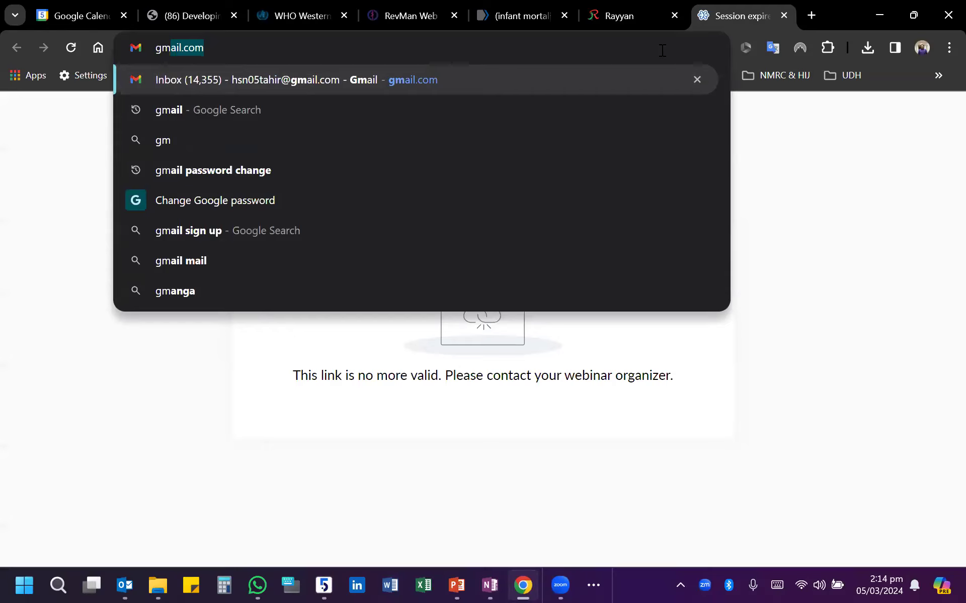
pyautogui.press('Return')
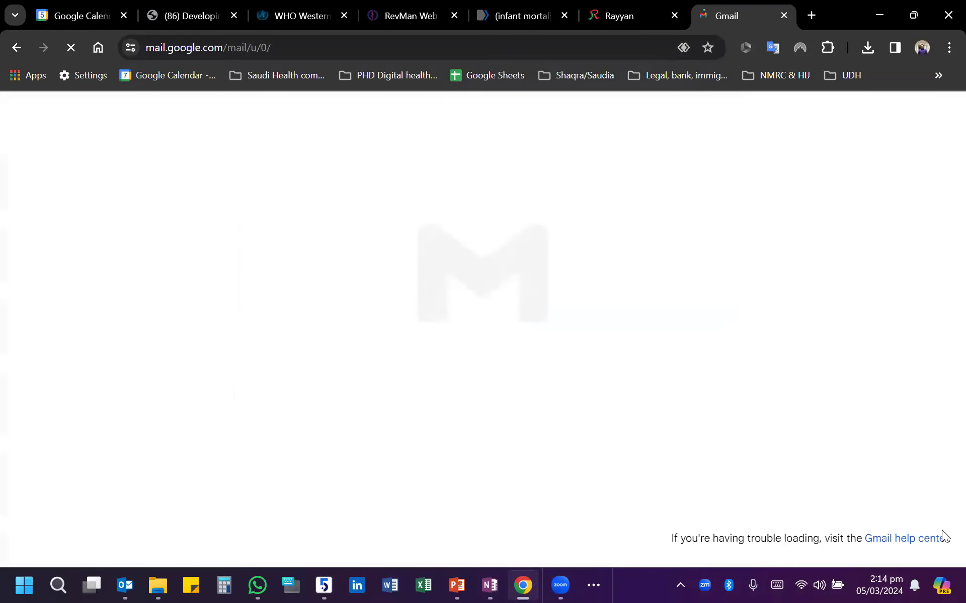
pyautogui.click(512, 231)
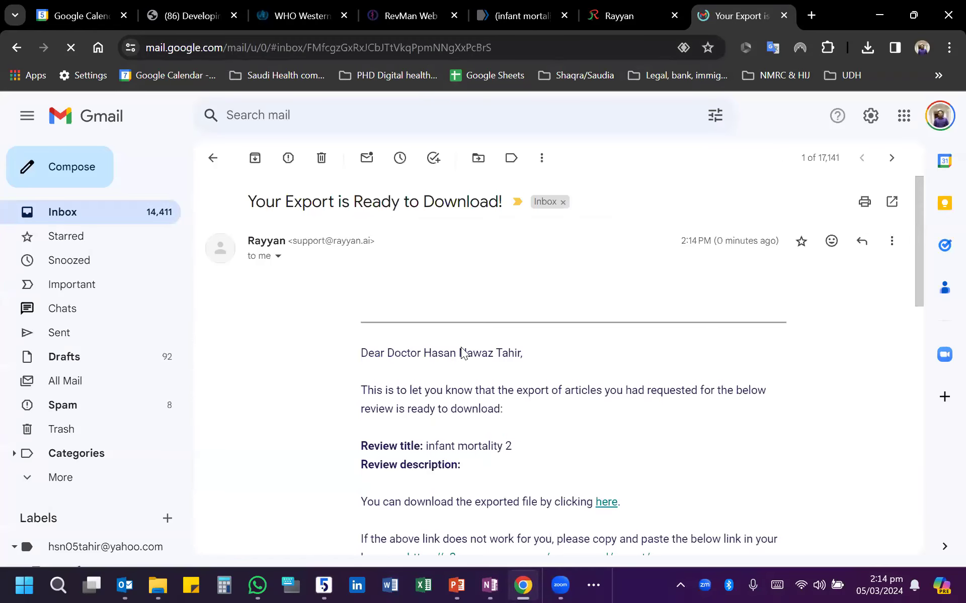
# - Download the exported review archive from the email and save it to the desktop
pyautogui.scroll(-3, 562, 465)
pyautogui.click(598, 379)
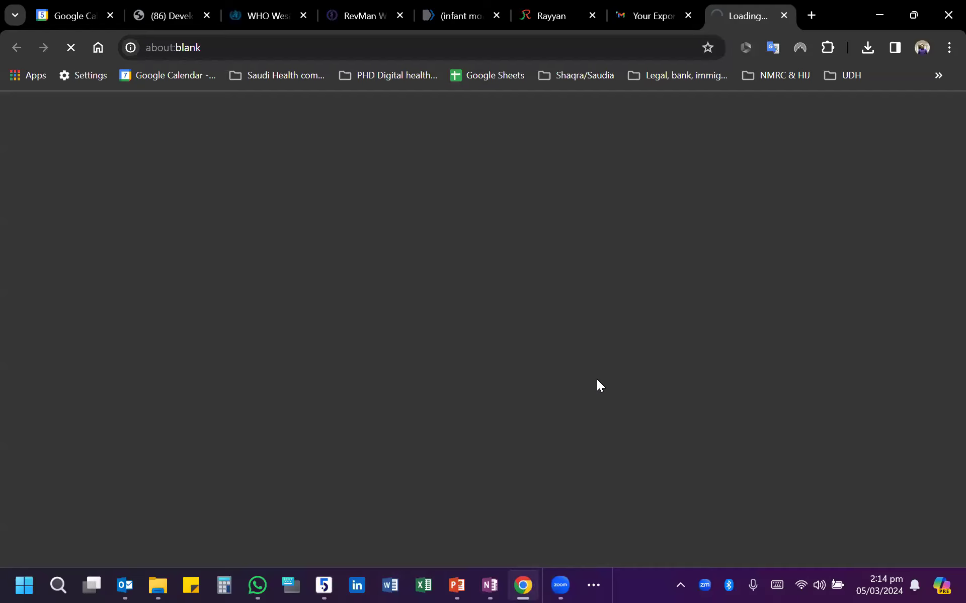
pyautogui.click(385, 511)
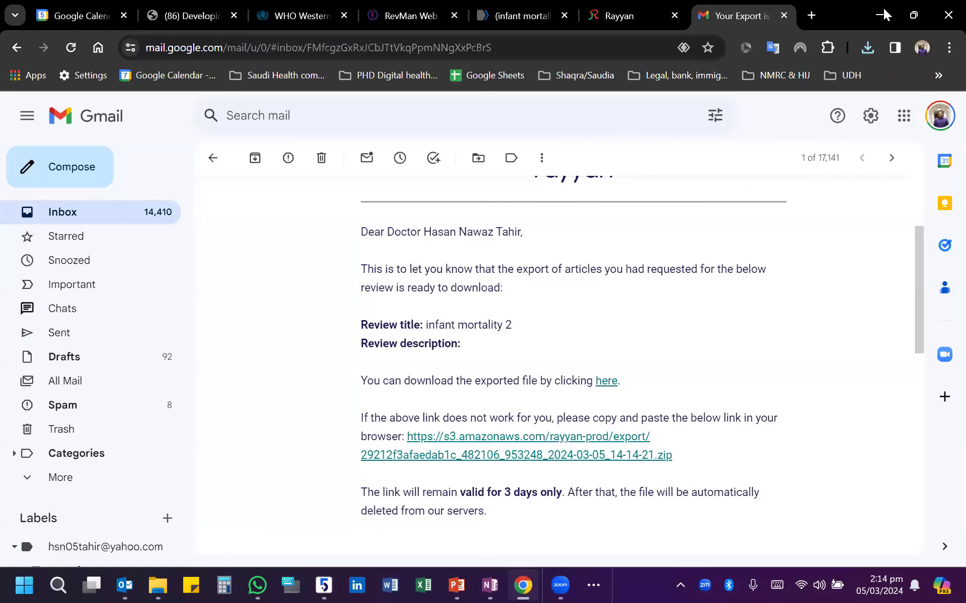
# - Go to the desktop and extract the downloaded Rayyan export archive into its own folder
pyautogui.click(883, 14)
pyautogui.click(883, 10)
pyautogui.click(881, 10)
pyautogui.click(877, 8)
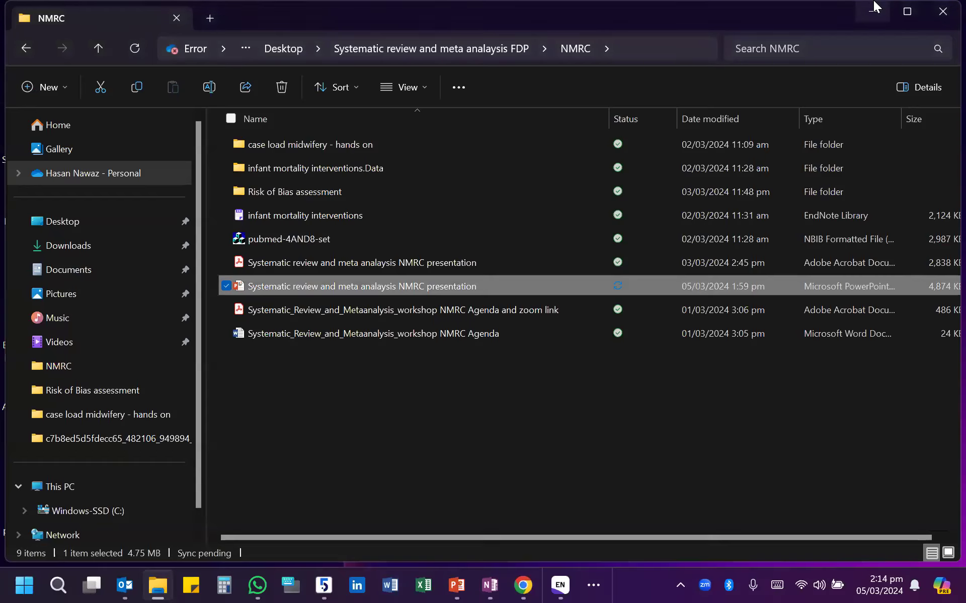
pyautogui.click(868, 13)
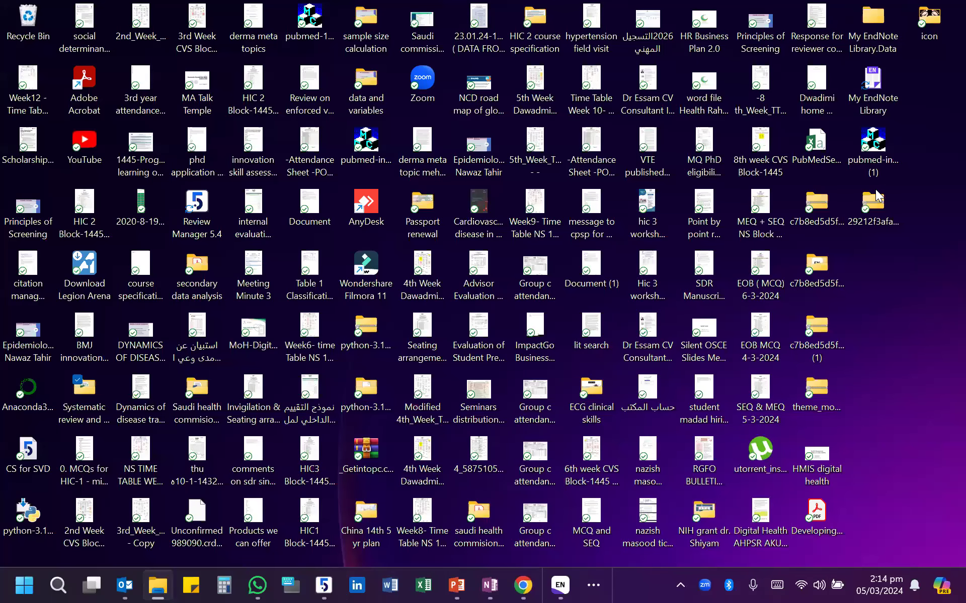
pyautogui.rightClick(862, 224)
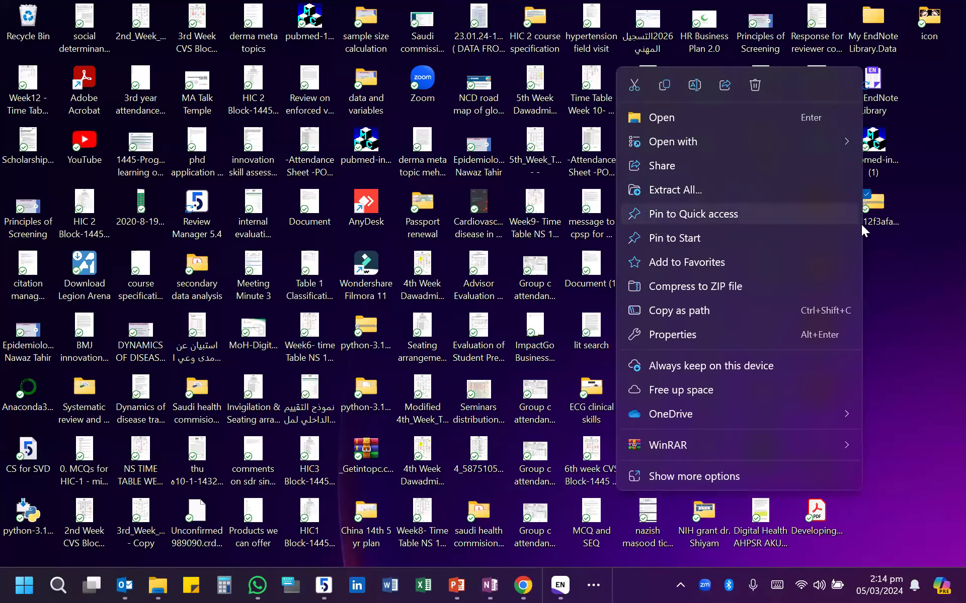
pyautogui.click(675, 191)
pyautogui.click(611, 449)
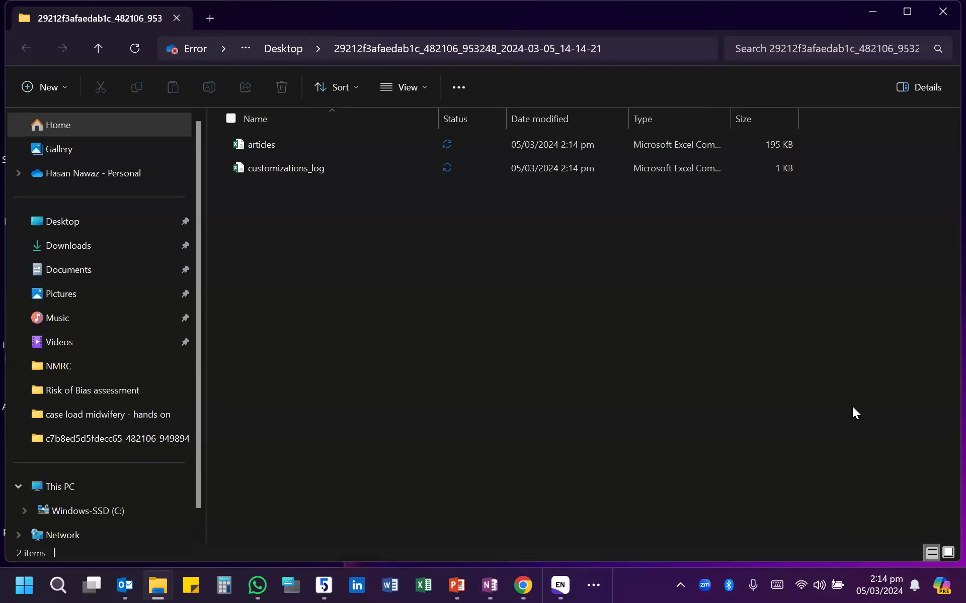
# - Open the extracted articles file in Excel
pyautogui.doubleClick(273, 146)
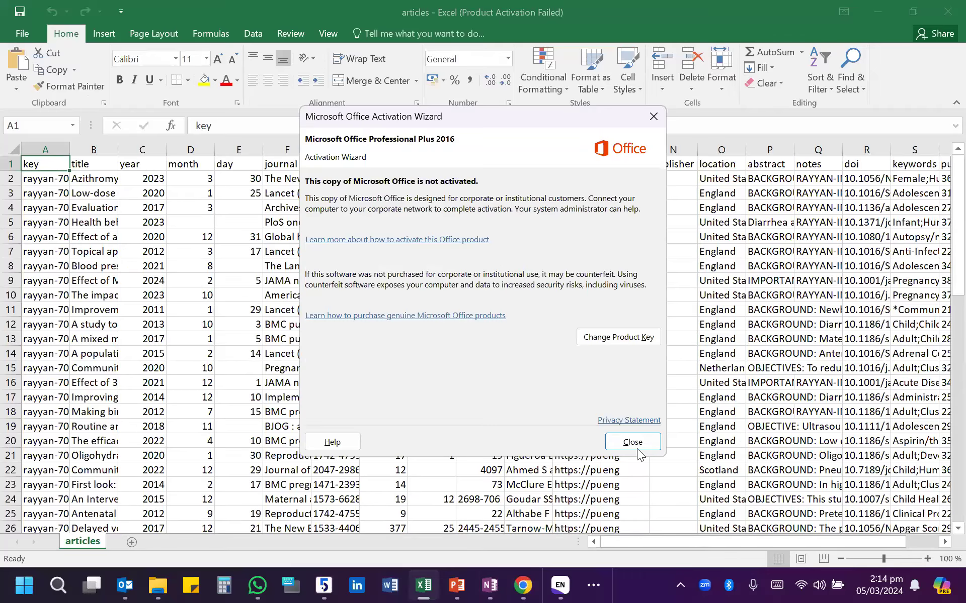
pyautogui.click(637, 443)
pyautogui.moveTo(641, 545); pyautogui.dragTo(587, 552)
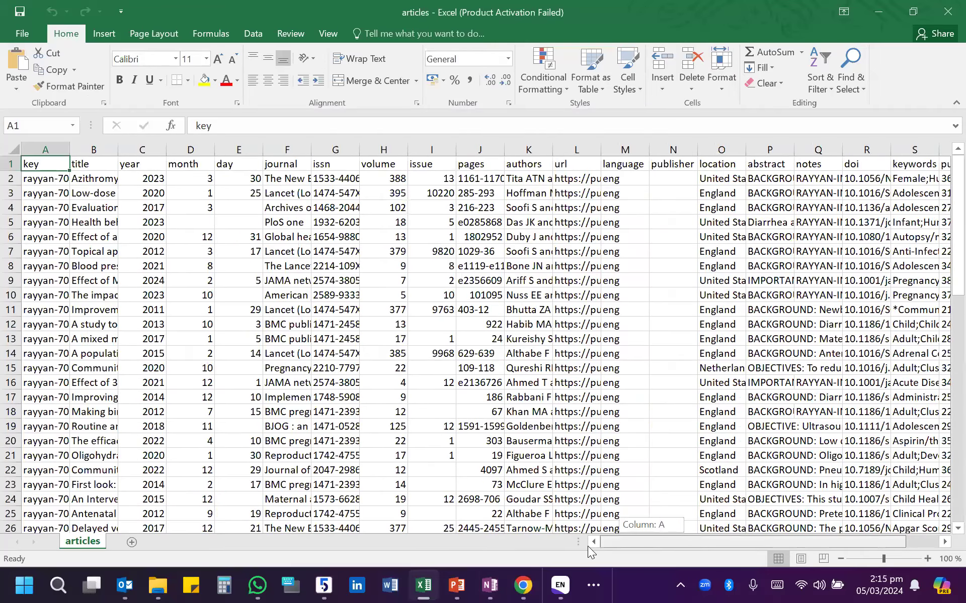
# - Wrap the text in all cells of the articles sheet and widen the title column
pyautogui.click(6, 146)
pyautogui.click(359, 58)
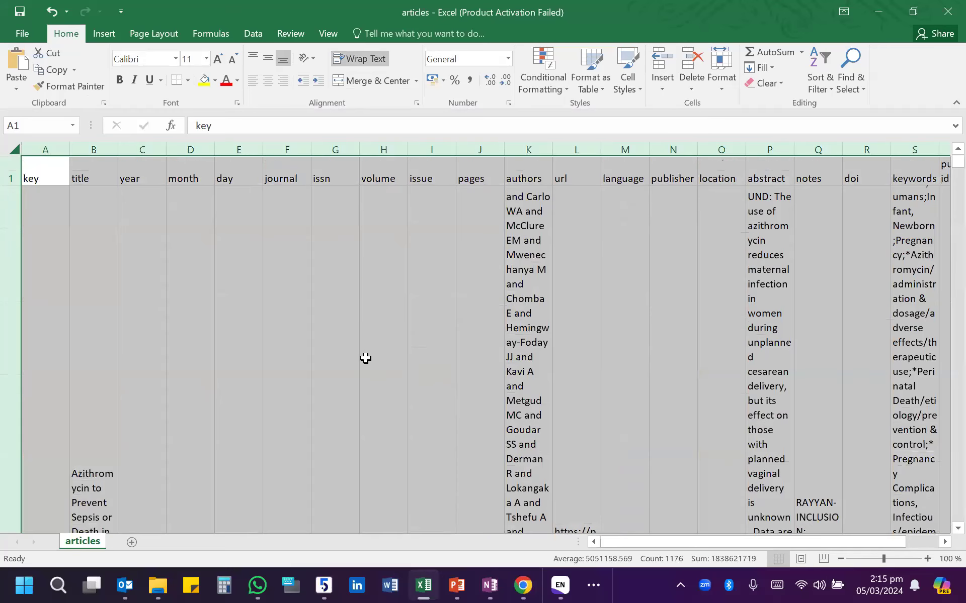
pyautogui.click(367, 296)
pyautogui.moveTo(118, 150); pyautogui.dragTo(155, 149)
pyautogui.click(13, 149)
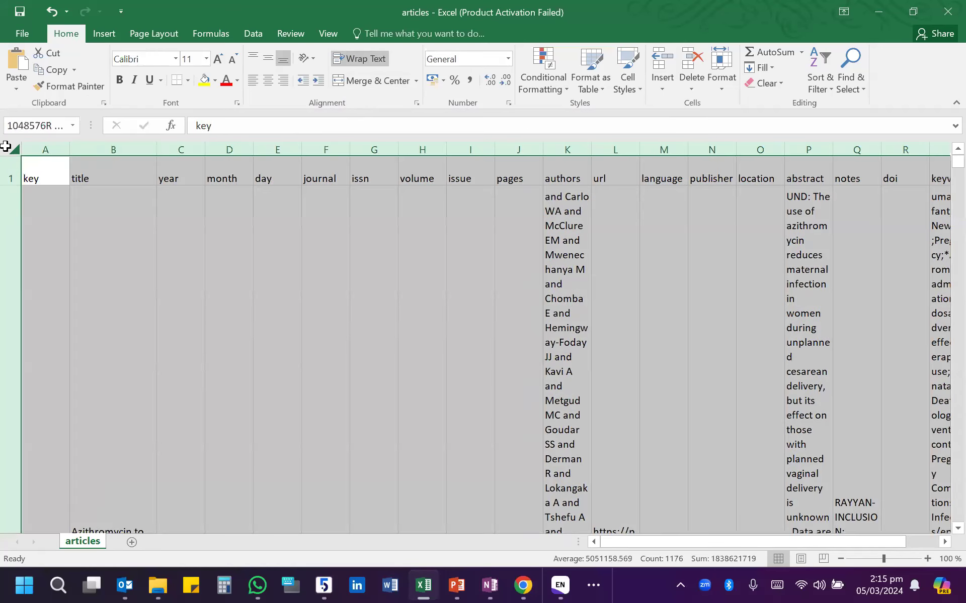
pyautogui.click(346, 59)
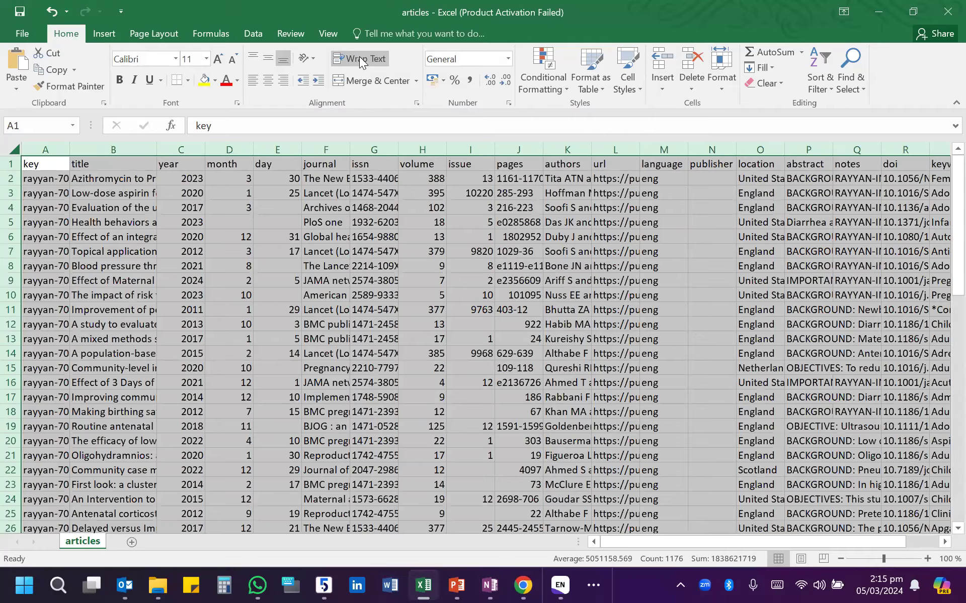
pyautogui.click(360, 59)
# - Look through the wrapped article entries down the sheet and return to the header row
pyautogui.scroll(-4, 131, 281)
pyautogui.click(129, 275)
pyautogui.scroll(-4, 129, 275)
pyautogui.scroll(10, 135, 274)
pyautogui.scroll(-9, 136, 274)
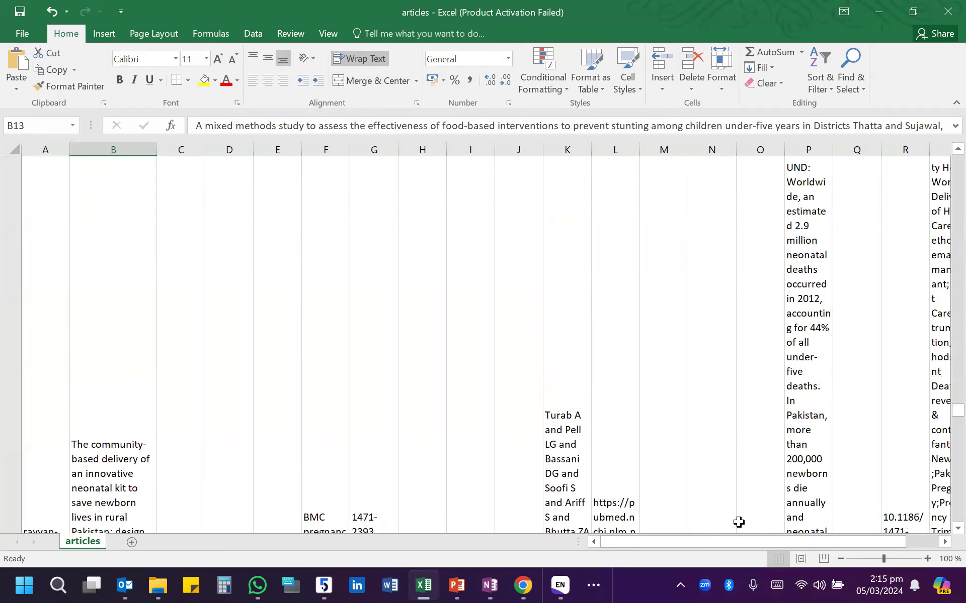
pyautogui.moveTo(784, 545); pyautogui.dragTo(744, 543)
pyautogui.scroll(5, 442, 445)
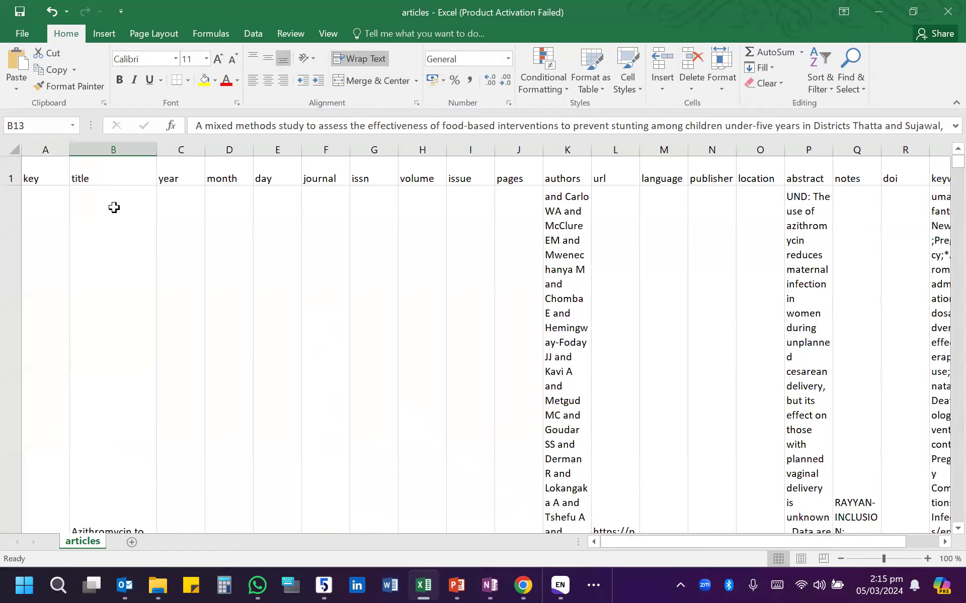
# - Examine the exported column headers in row 1, from key through to pmc_id
pyautogui.click(42, 173)
pyautogui.press('Right')
pyautogui.press('Right')
pyautogui.press('Right')
pyautogui.press('Right')
pyautogui.press('Right')
pyautogui.press('Right')
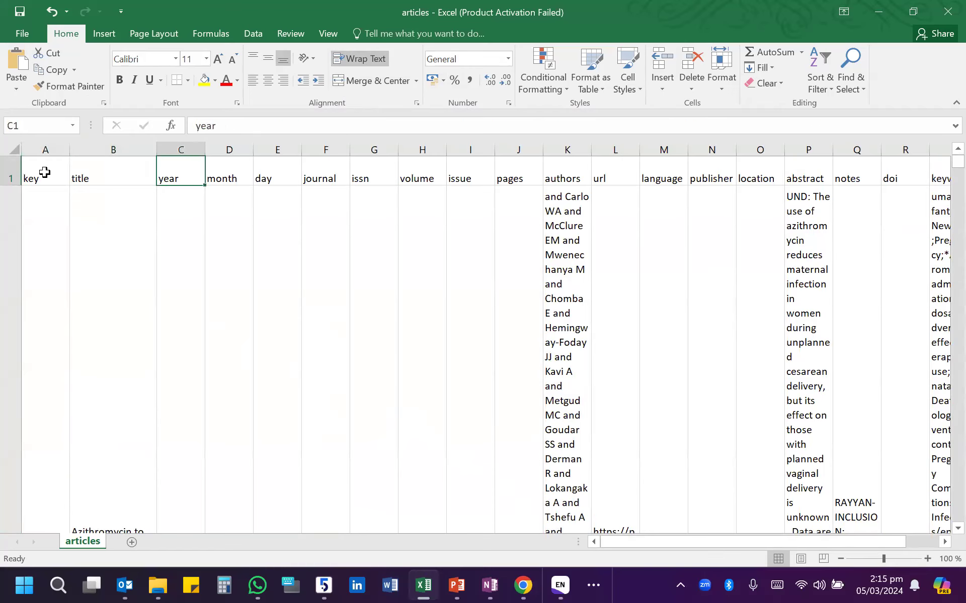
pyautogui.press('Right')
pyautogui.press('Right')
pyautogui.press('Right')
pyautogui.press('Right')
pyautogui.press('Right')
pyautogui.press('Right')
pyautogui.press('Right')
pyautogui.press('Right')
pyautogui.press('Right')
pyautogui.press('Right')
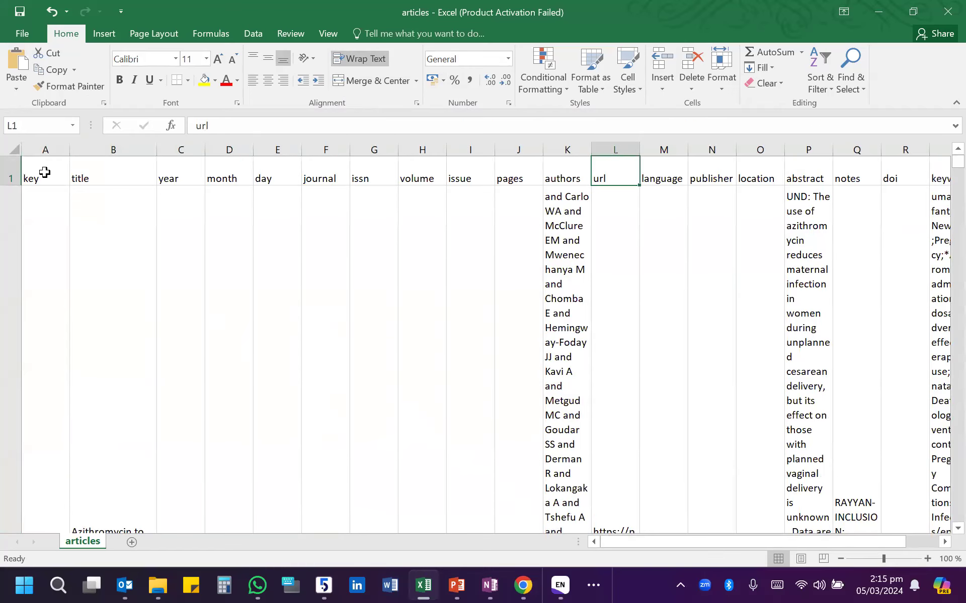
pyautogui.press('Right')
pyautogui.press('Right')
pyautogui.press('Right')
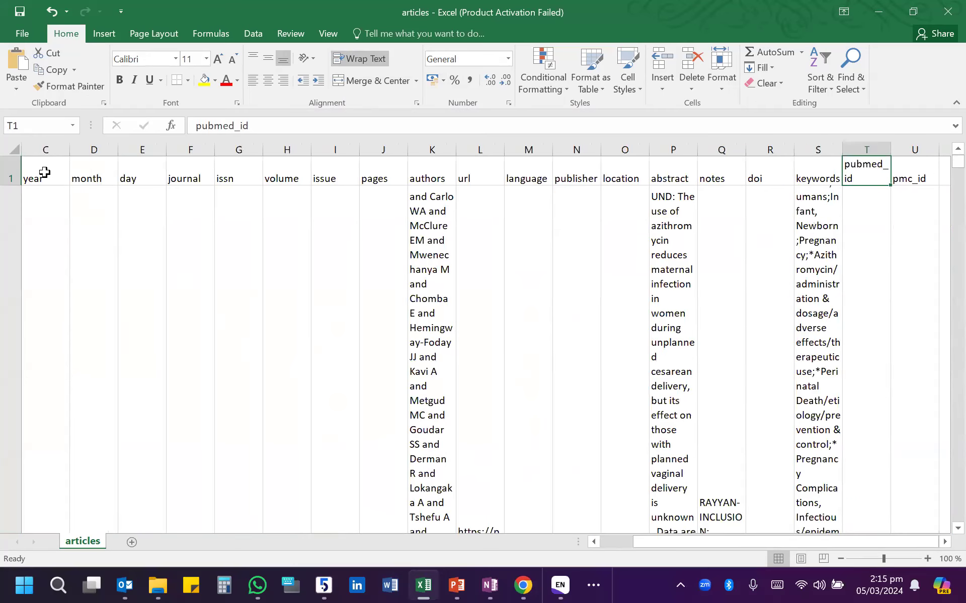
pyautogui.press('Left')
pyautogui.press('Left')
pyautogui.press('Left')
pyautogui.press('Left')
pyautogui.press('Right')
pyautogui.press('Right')
pyautogui.press('Right')
pyautogui.press('Right')
pyautogui.press('Right')
pyautogui.press('Right')
pyautogui.press('Right')
pyautogui.press('Right')
pyautogui.press('Right')
pyautogui.press('Left')
pyautogui.press('Left')
pyautogui.press('Left')
pyautogui.press('Left')
pyautogui.press('Left')
pyautogui.press('Left')
pyautogui.press('Left')
pyautogui.press('Left')
pyautogui.press('Left')
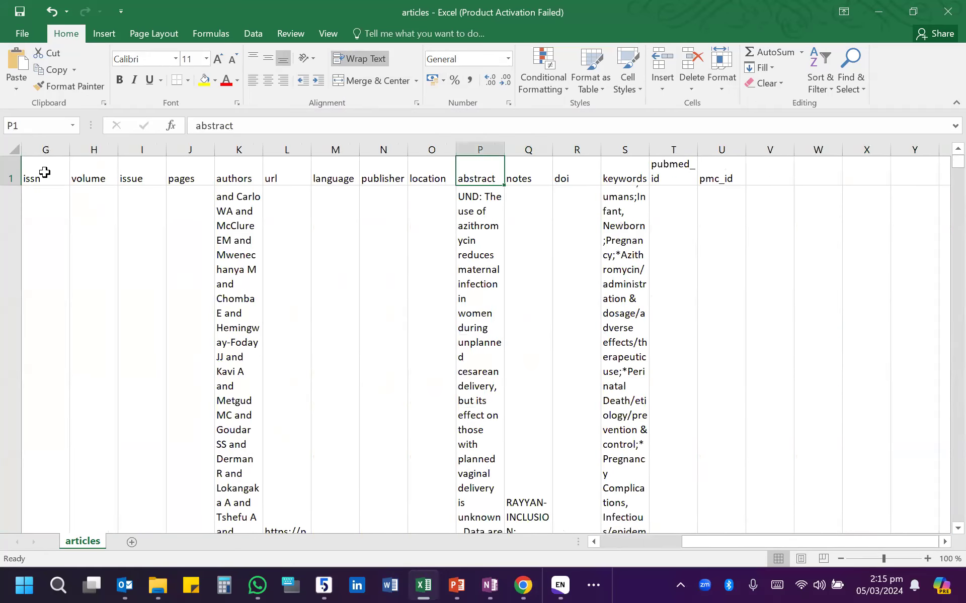
# - Go through the article rows from the start of the sheet, examining their titles, abstracts, notes and keywords
pyautogui.hotkey('ctrl', 'Home')
pyautogui.press('Down')
pyautogui.press('Down')
pyautogui.press('Down')
pyautogui.press('Down')
pyautogui.press('Down')
pyautogui.press('Down')
pyautogui.press('Down')
pyautogui.press('Down')
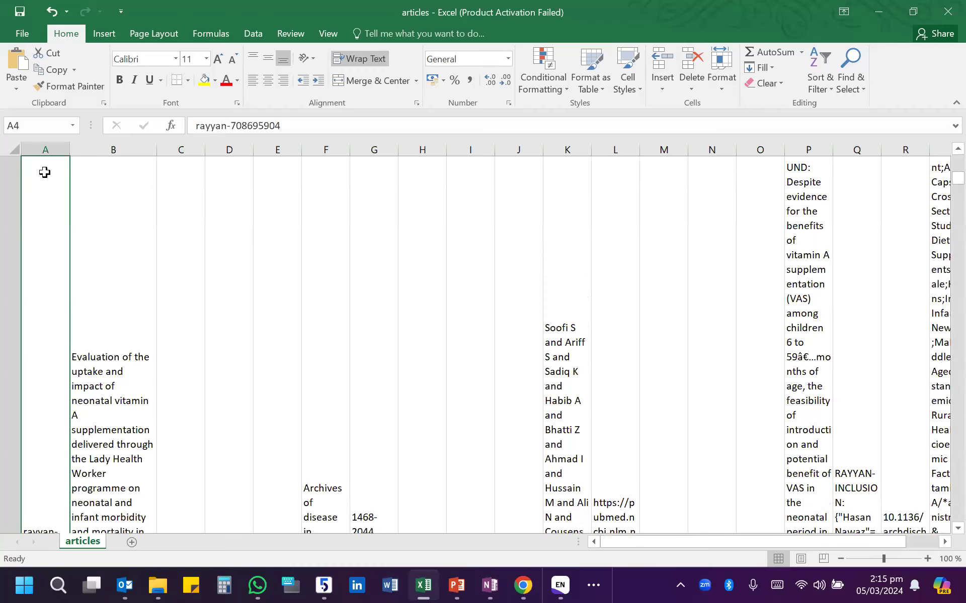
pyautogui.press('Down')
pyautogui.press('Down')
pyautogui.press('Down')
pyautogui.press('Down')
pyautogui.press('Down')
pyautogui.press('Down')
pyautogui.press('Down')
pyautogui.press('Down')
pyautogui.press('Down')
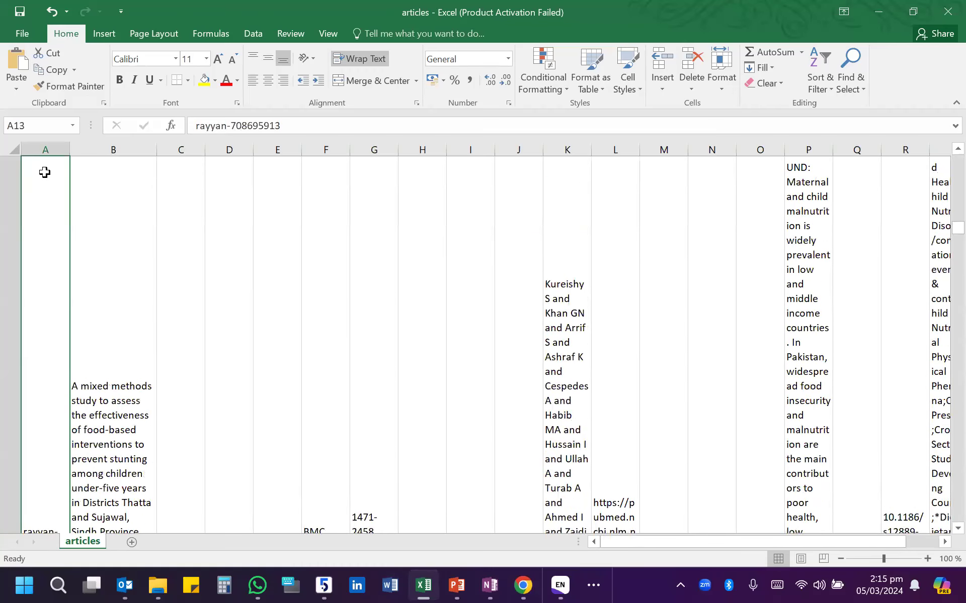
pyautogui.press('Down')
pyautogui.press('Down')
pyautogui.press('Down')
pyautogui.press('Down')
pyautogui.press('Down')
pyautogui.press('Down')
pyautogui.press('Down')
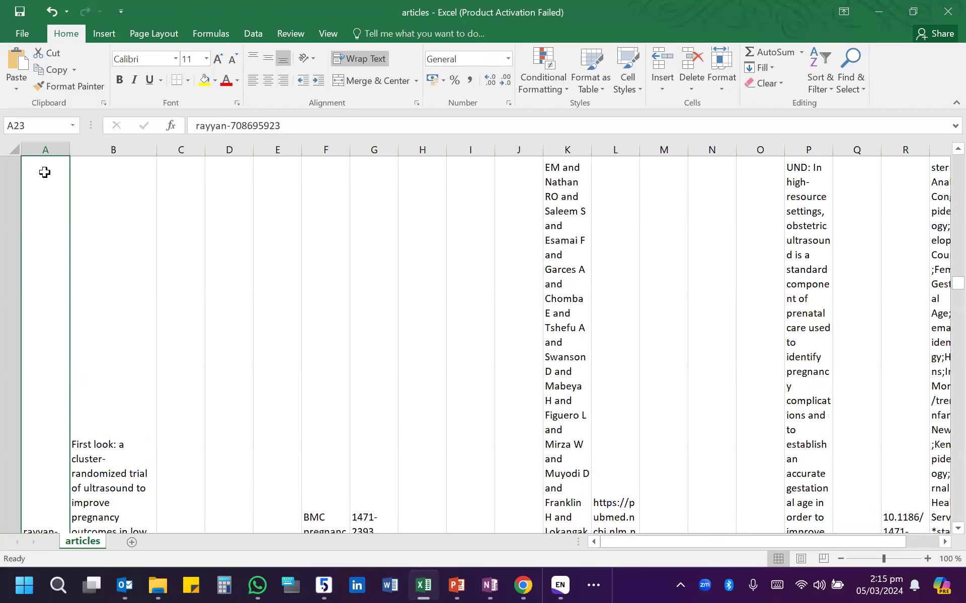
pyautogui.press('Down')
pyautogui.press('Down')
pyautogui.press('Down')
pyautogui.press('Down')
pyautogui.press('Down')
pyautogui.press('Down')
pyautogui.press('Down')
pyautogui.press('Down')
pyautogui.press('Down')
pyautogui.press('Down')
pyautogui.press('Down')
pyautogui.press('Down')
pyautogui.press('Down')
pyautogui.press('Down')
pyautogui.press('Down')
pyautogui.press('Down')
pyautogui.press('Down')
pyautogui.press('Down')
pyautogui.press('Down')
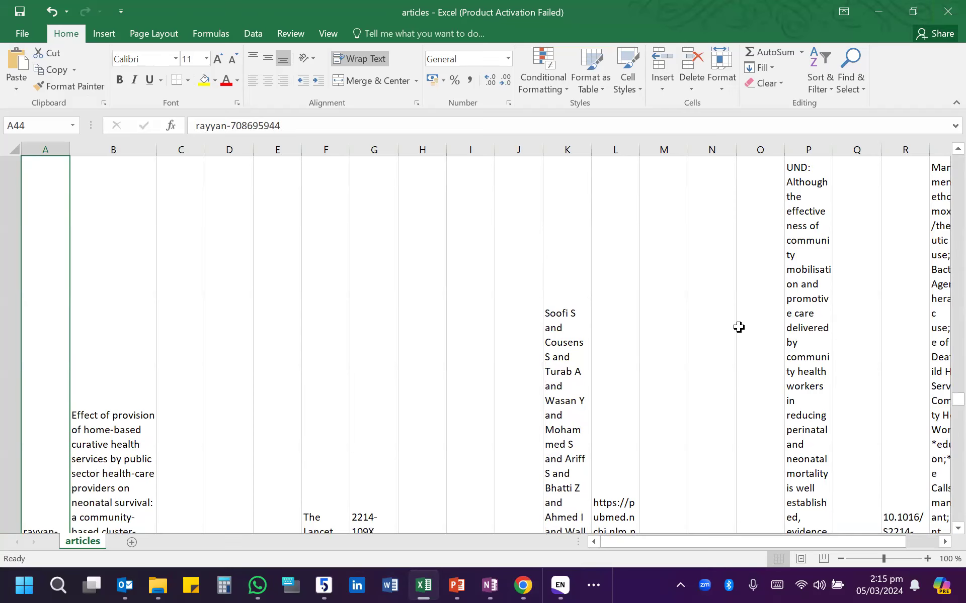
pyautogui.scroll(-2, 738, 327)
pyautogui.moveTo(727, 542); pyautogui.dragTo(798, 543)
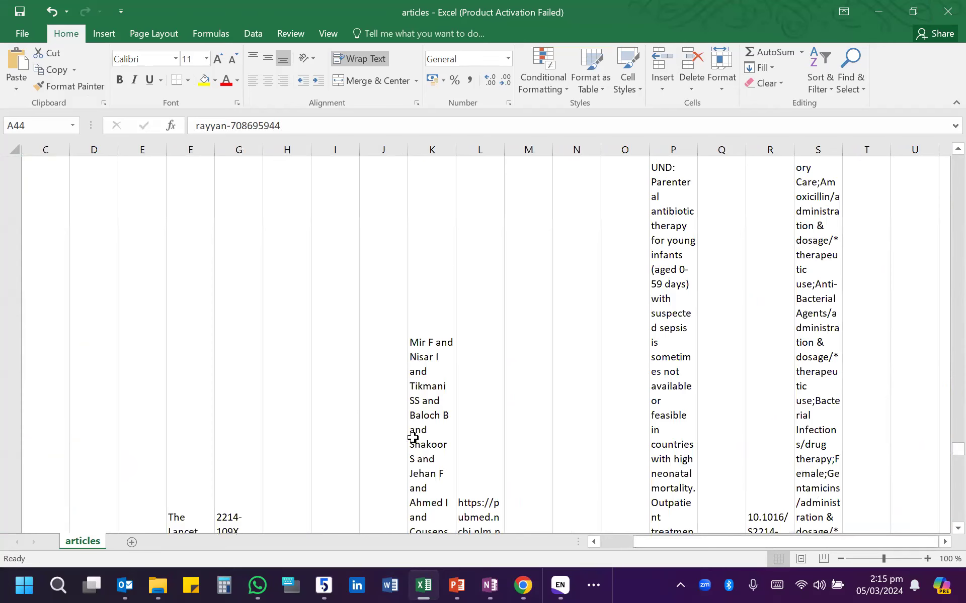
pyautogui.scroll(-13, 332, 397)
pyautogui.scroll(13, 334, 397)
pyautogui.scroll(6, 334, 397)
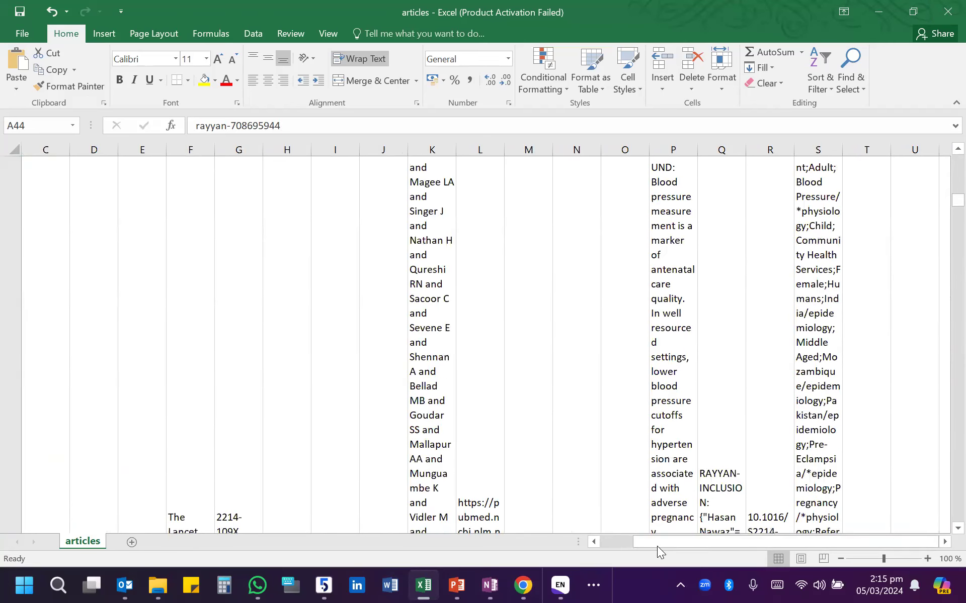
# - Widen the key column of the articles sheet
pyautogui.moveTo(657, 546); pyautogui.dragTo(572, 541)
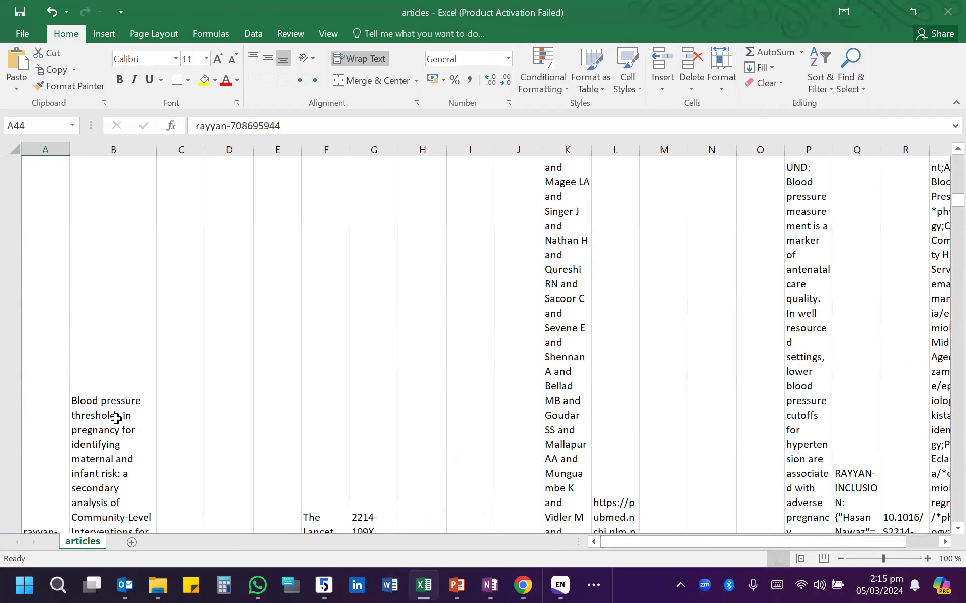
pyautogui.moveTo(70, 150); pyautogui.dragTo(108, 149)
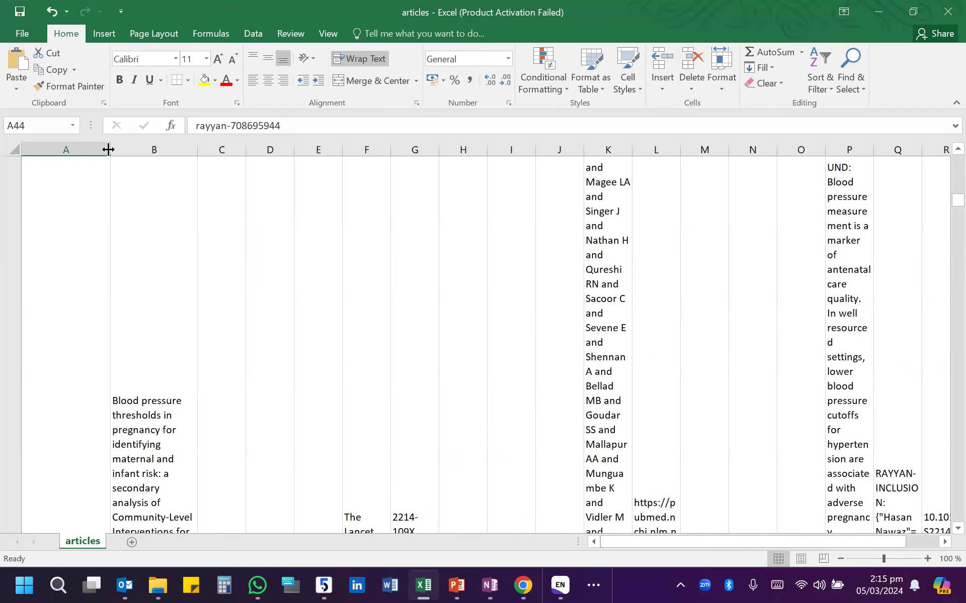
# - Widen the title and authors columns of the articles sheet, narrow column H and collapse columns I and J
pyautogui.moveTo(197, 141); pyautogui.dragTo(261, 150)
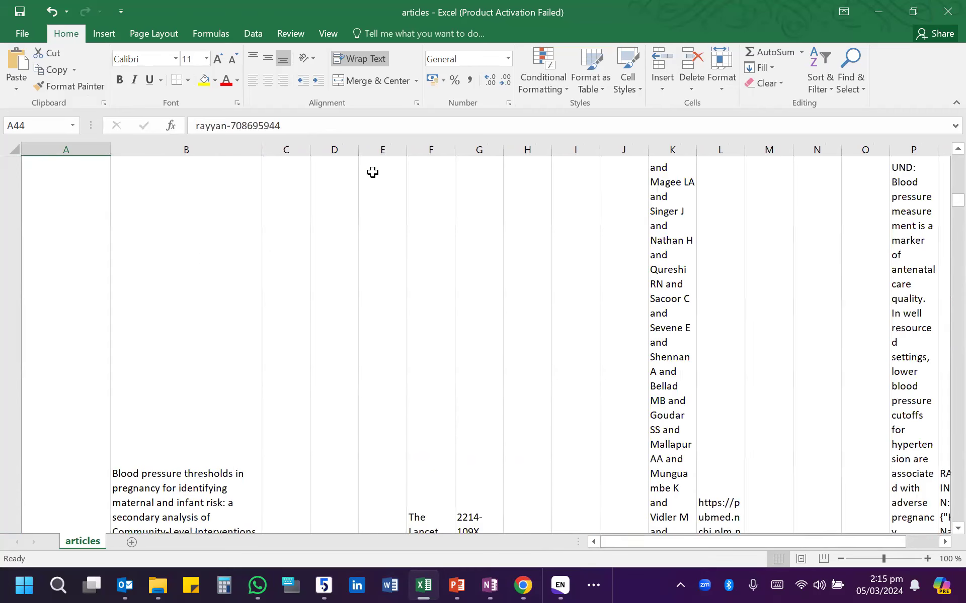
pyautogui.moveTo(644, 151)
pyautogui.mouseDown()
pyautogui.moveTo(514, 150)
pyautogui.moveTo(629, 151)
pyautogui.mouseUp()
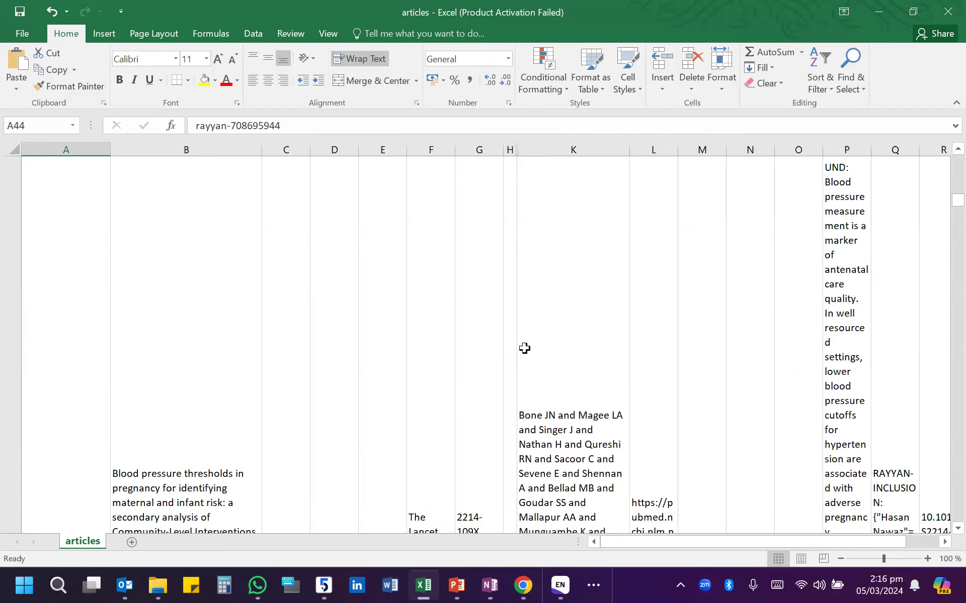
pyautogui.scroll(-2, 525, 348)
pyautogui.scroll(-1, 524, 349)
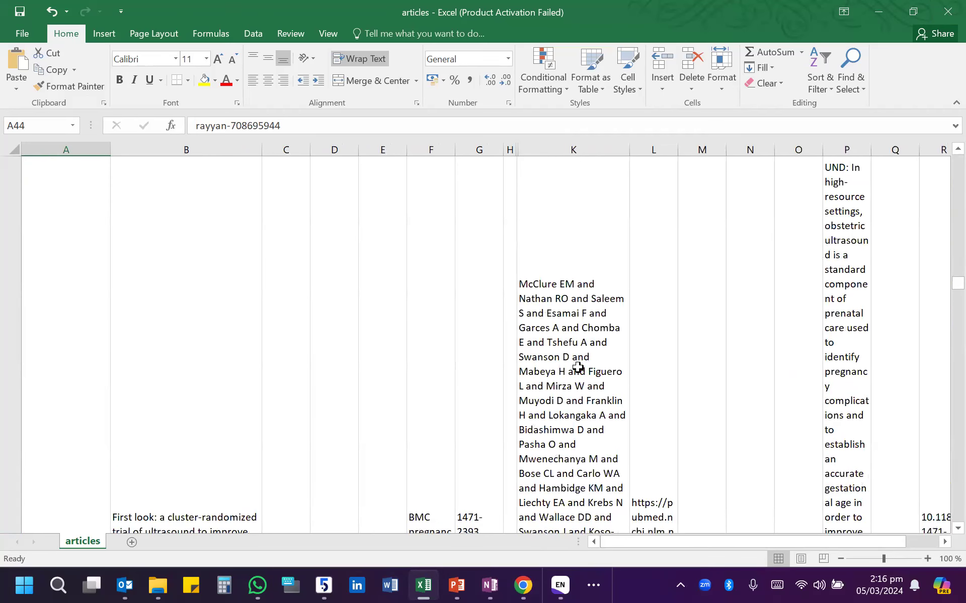
# - Return to the header row and examine the exported fields one by one, from key and title across to pubmed_id and pmc_id
pyautogui.scroll(10, 427, 360)
pyautogui.moveTo(26, 175); pyautogui.dragTo(914, 168)
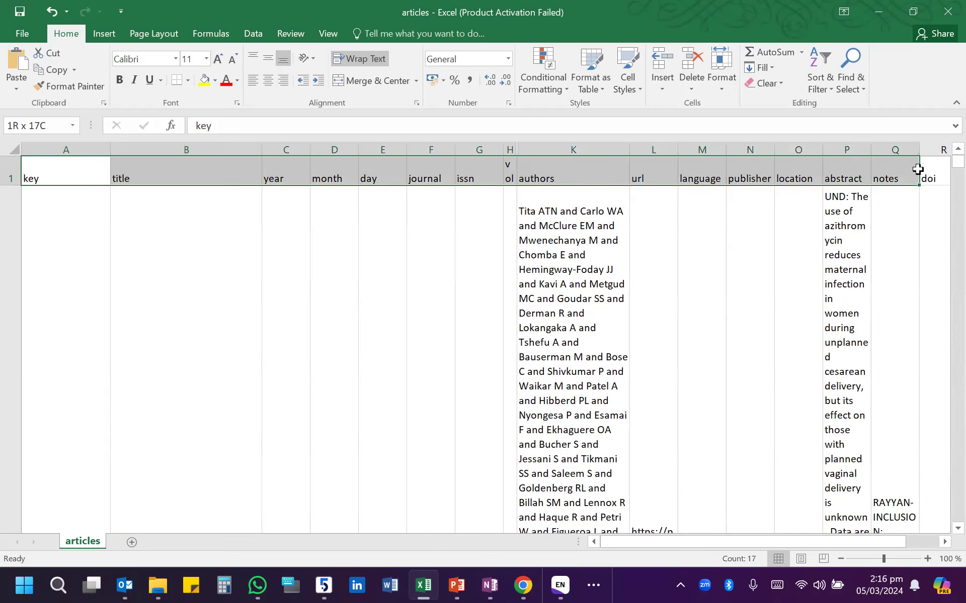
pyautogui.click(751, 171)
pyautogui.click(786, 176)
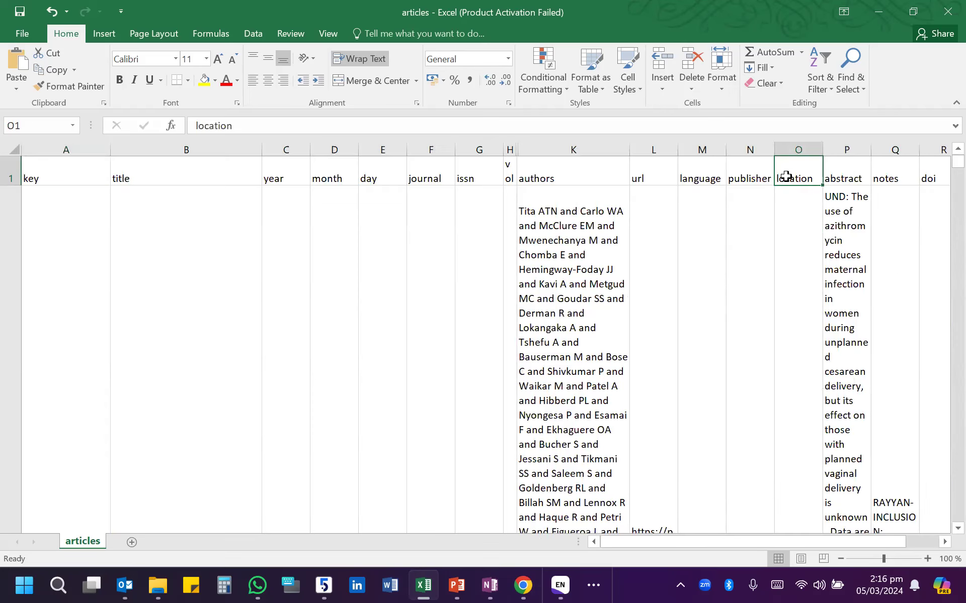
pyautogui.click(655, 173)
pyautogui.click(561, 173)
pyautogui.moveTo(466, 166); pyautogui.dragTo(452, 166)
pyautogui.click(382, 169)
pyautogui.click(286, 160)
pyautogui.click(130, 164)
pyautogui.click(793, 174)
pyautogui.moveTo(878, 531); pyautogui.dragTo(929, 533)
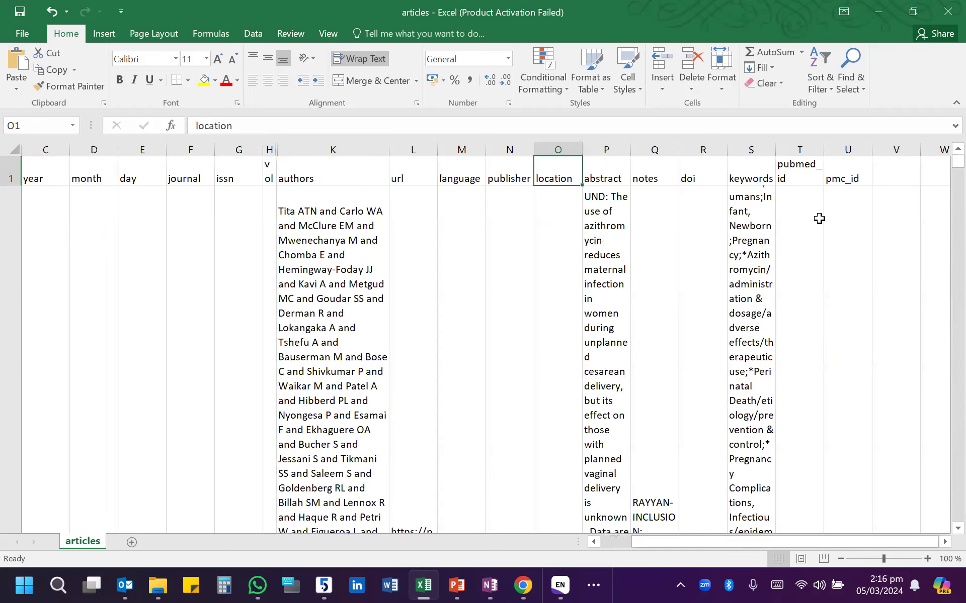
# - Leave the articles workbook, switch to the Rayyan review page in Chrome and collapse the review chat
pyautogui.click(881, 13)
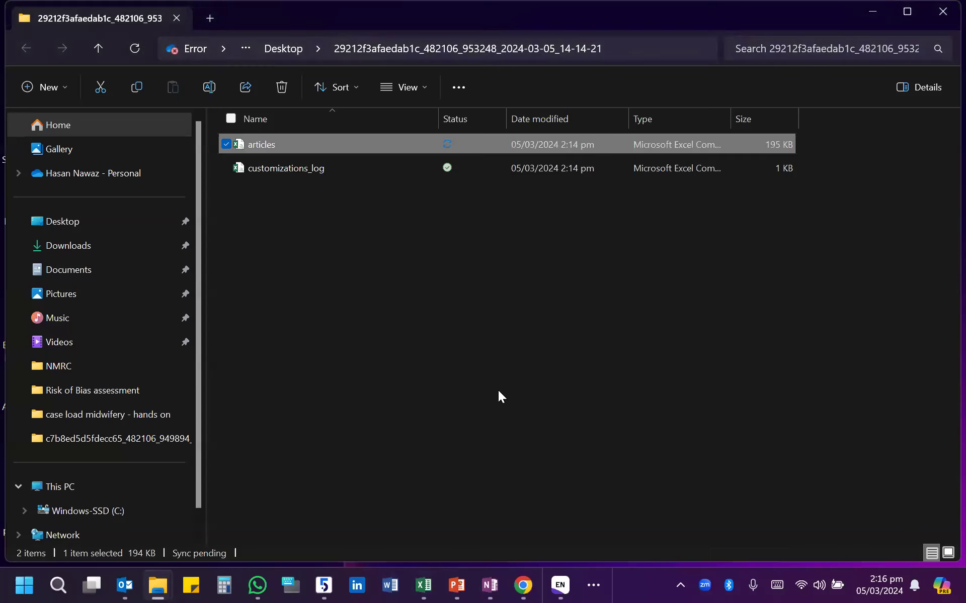
pyautogui.click(523, 584)
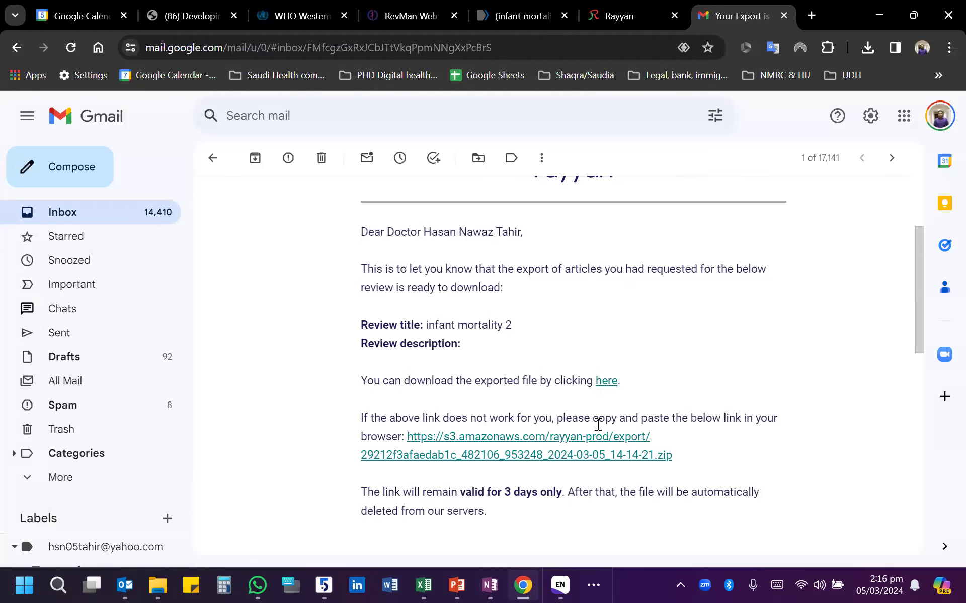
pyautogui.hotkey('ctrl', 'shift', 'Tab')
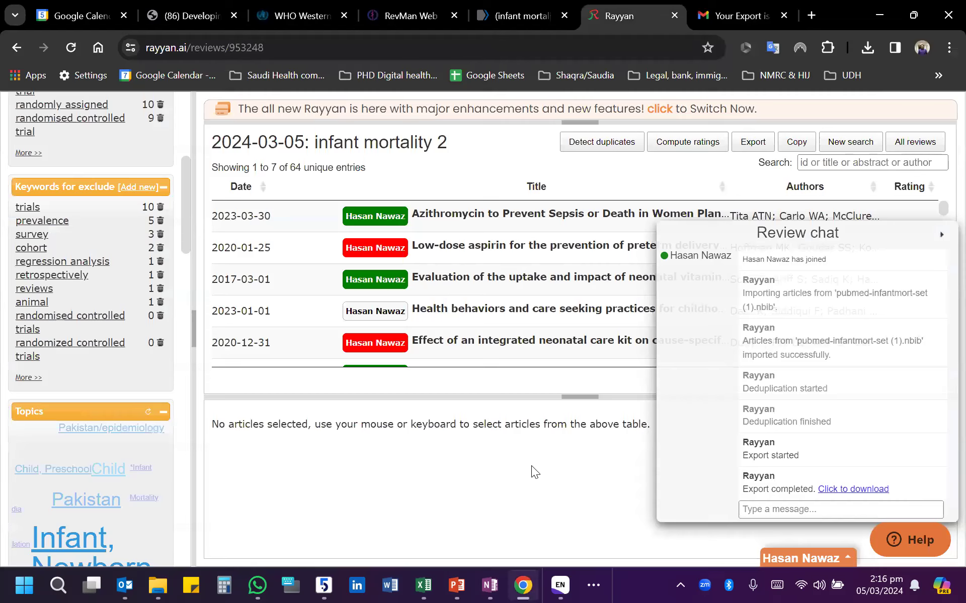
pyautogui.click(940, 236)
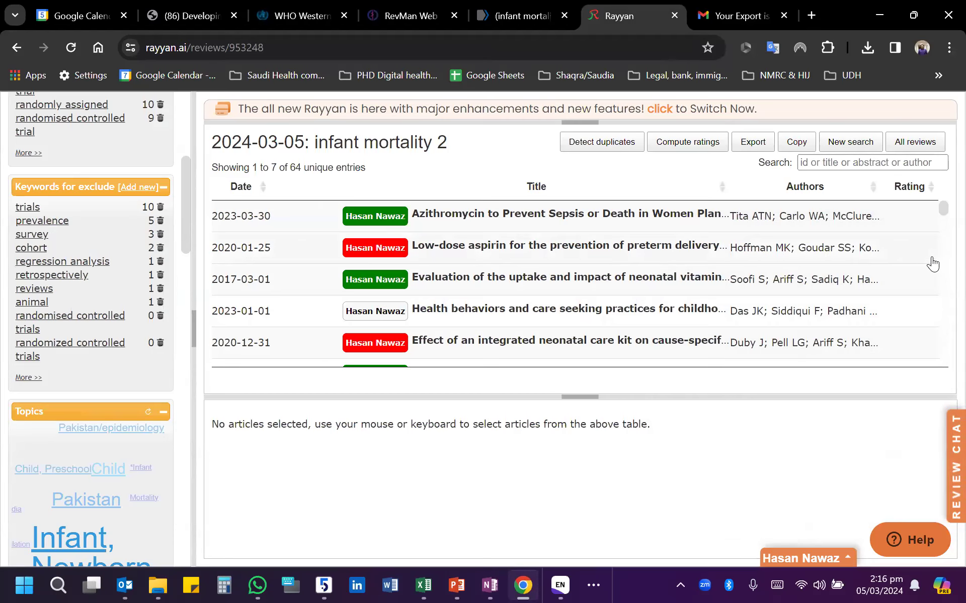
# - Try to compute article ratings for the infant mortality 2 review, dismiss the notice and look down the article list
pyautogui.click(694, 143)
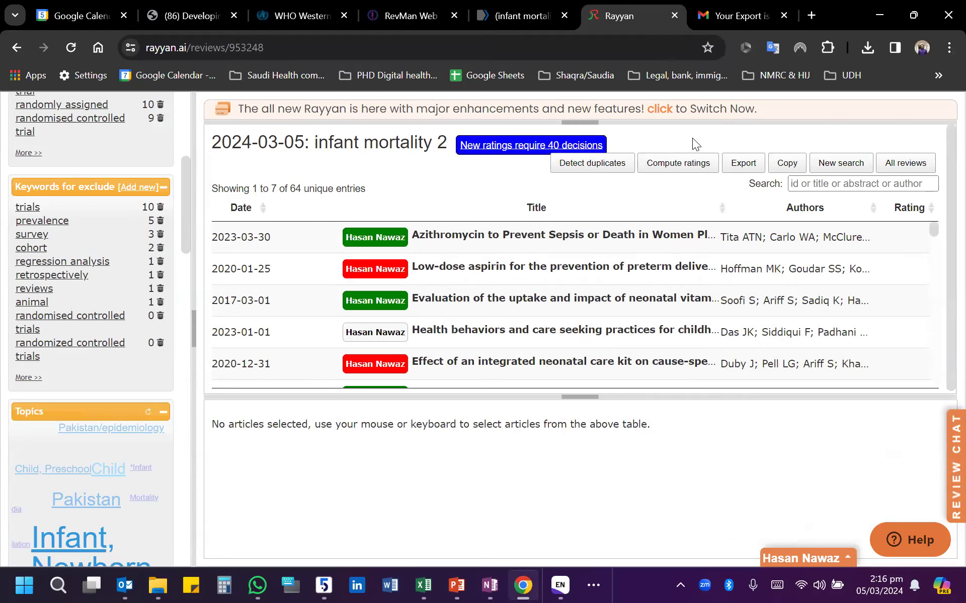
pyautogui.click(501, 146)
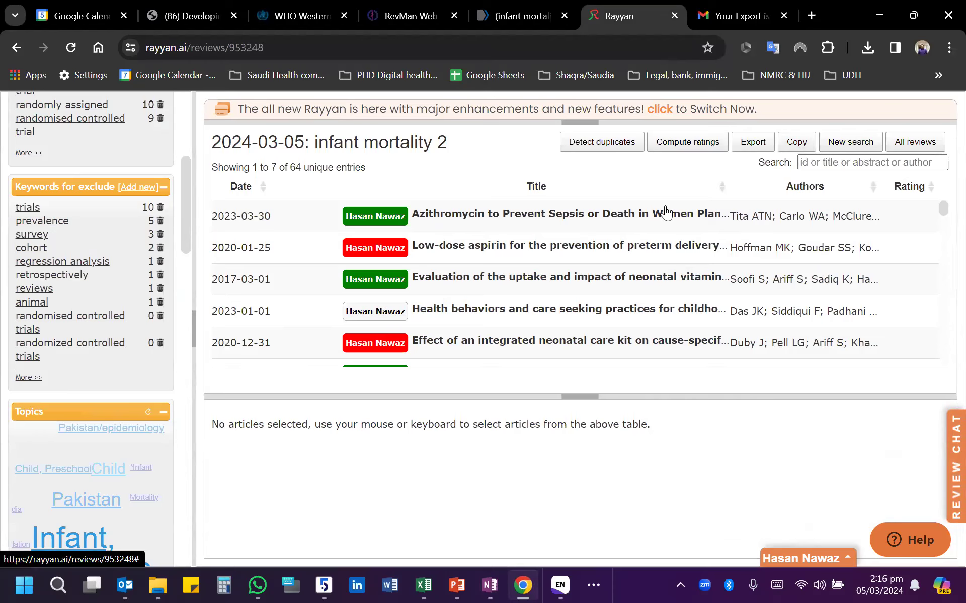
pyautogui.scroll(-6, 431, 330)
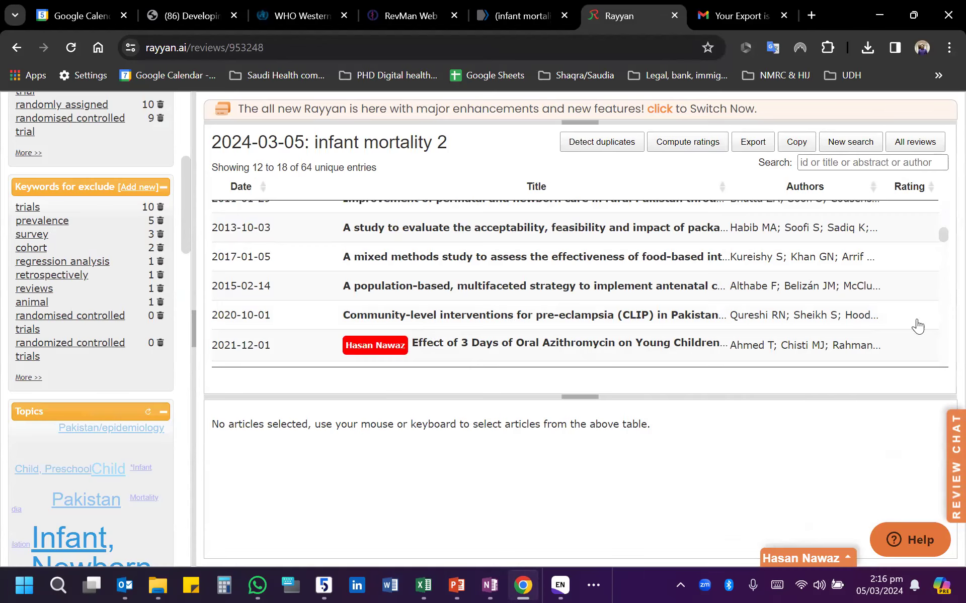
# - Switch to the new Rayyan interface and examine the review's overview, including its info, members, data summary and screening progress
pyautogui.click(660, 110)
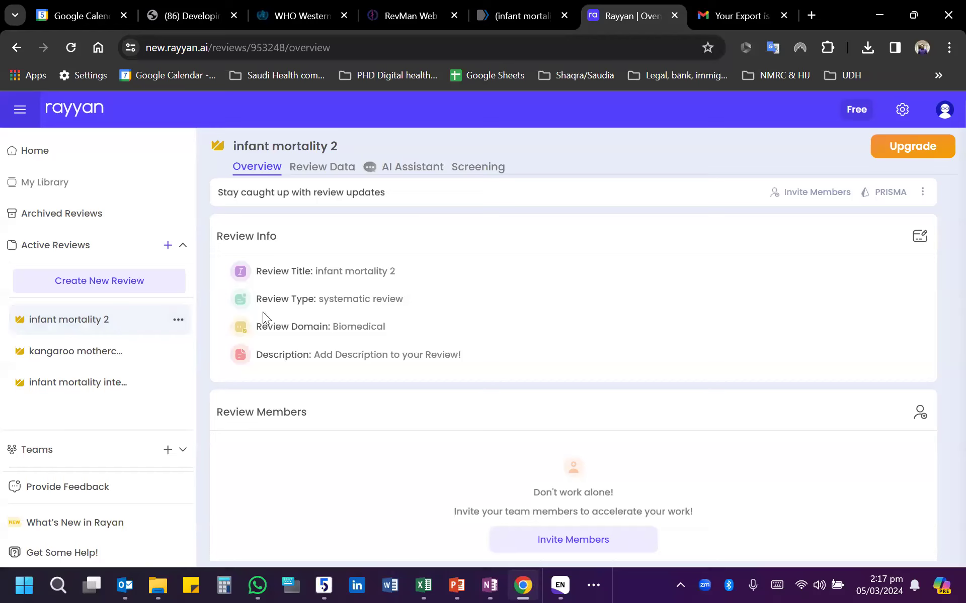
pyautogui.scroll(-8, 632, 337)
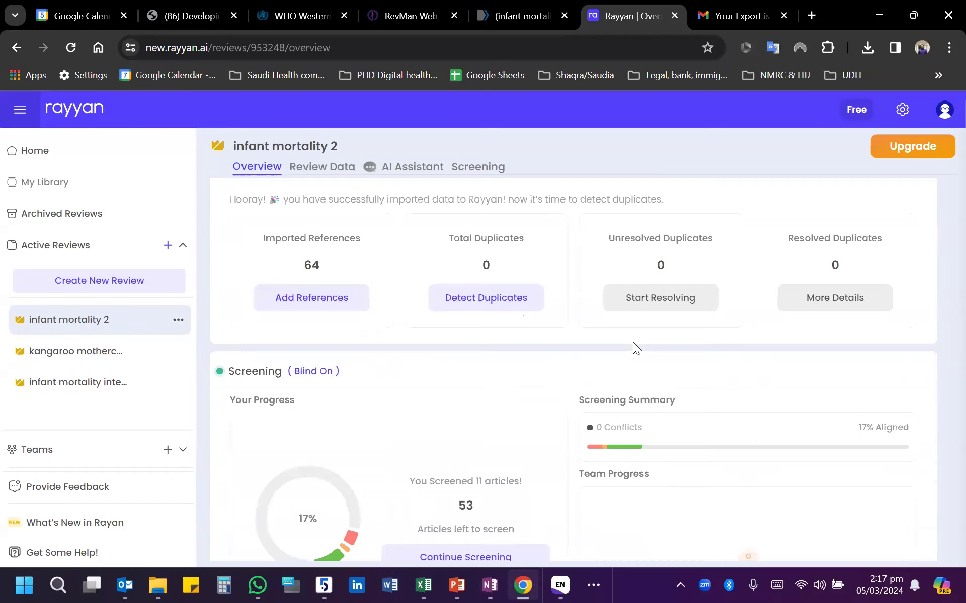
pyautogui.scroll(-2, 633, 342)
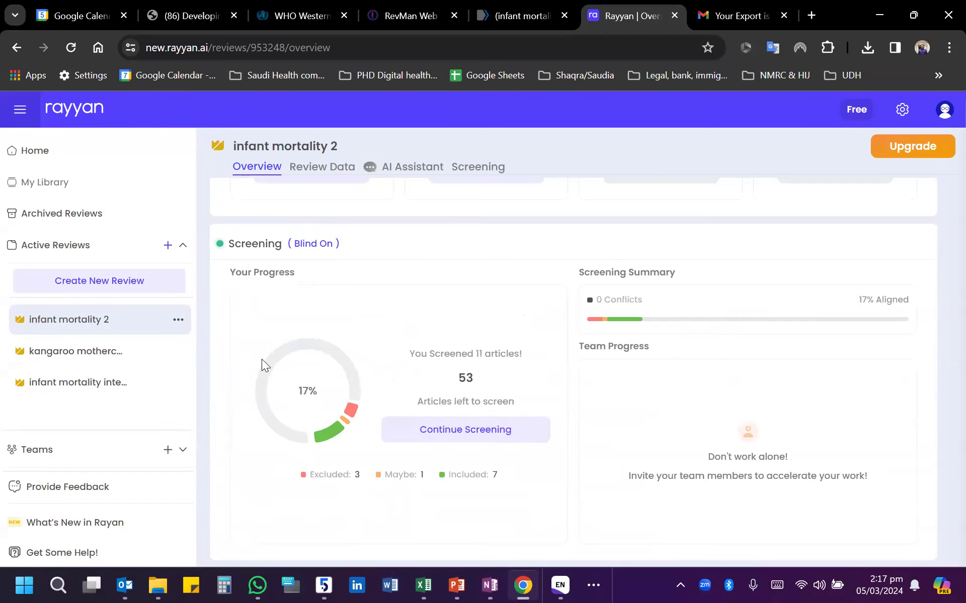
pyautogui.scroll(6, 560, 399)
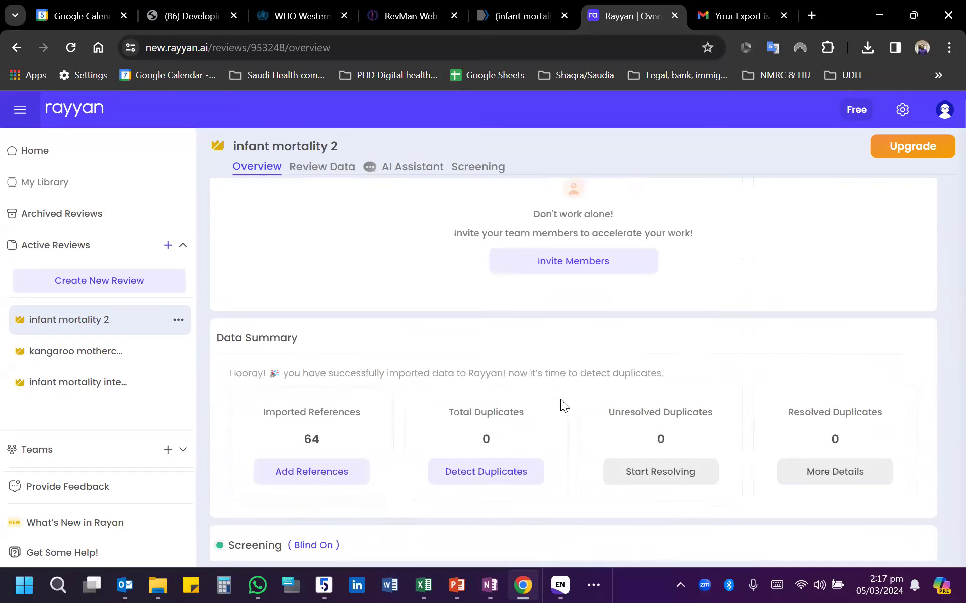
pyautogui.scroll(-4, 560, 406)
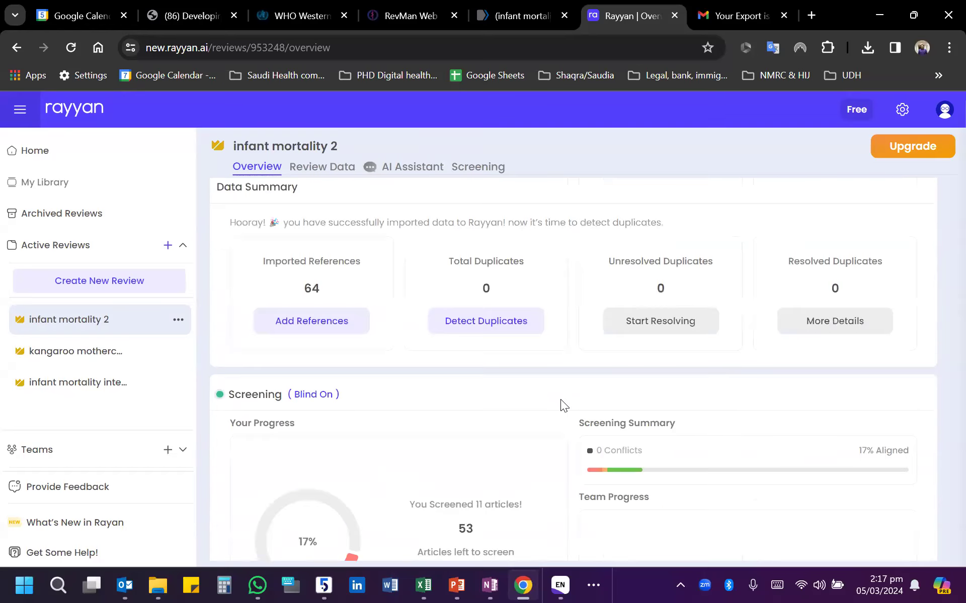
pyautogui.scroll(7, 420, 393)
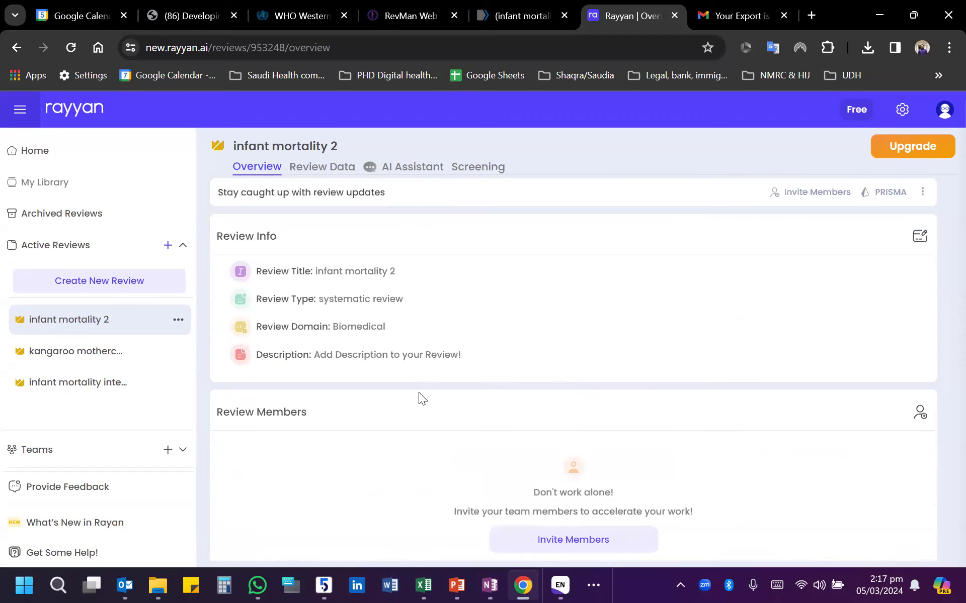
# - Screen the undecided articles and include the mixed methods stunting study, population-based antenatal strategy, community case management and low-dose aspirin efficacy articles
pyautogui.click(478, 167)
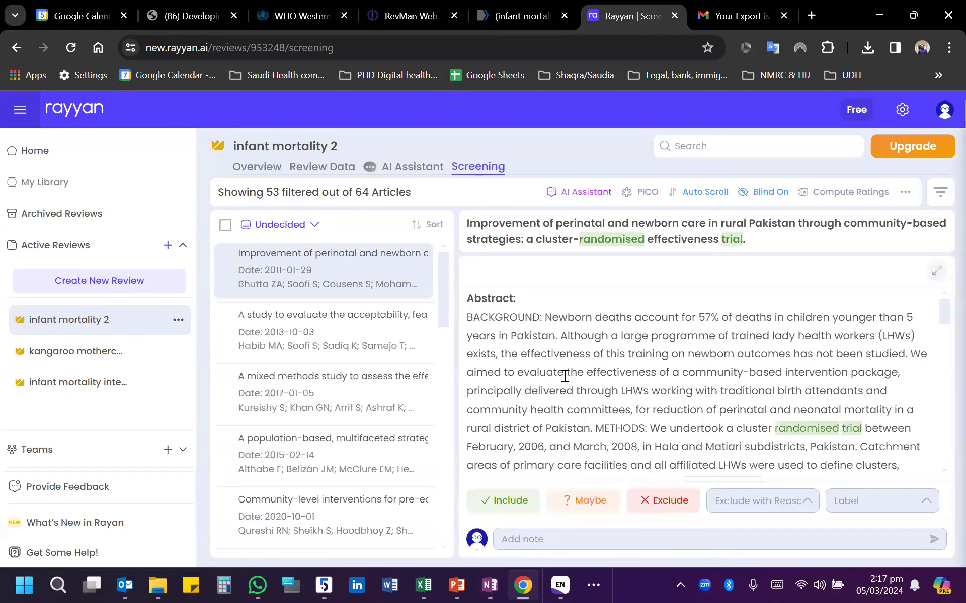
pyautogui.click(330, 340)
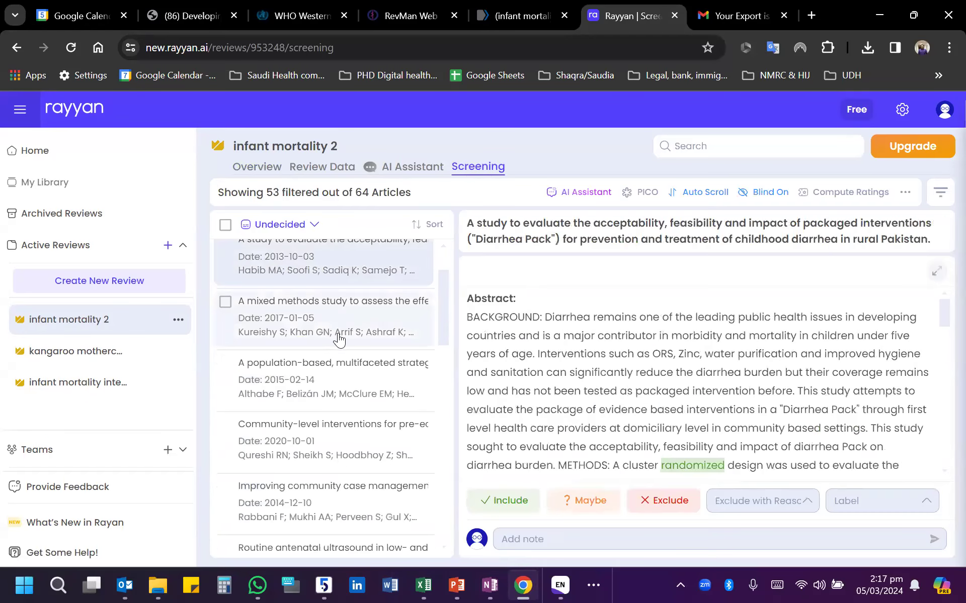
pyautogui.click(233, 316)
pyautogui.click(508, 501)
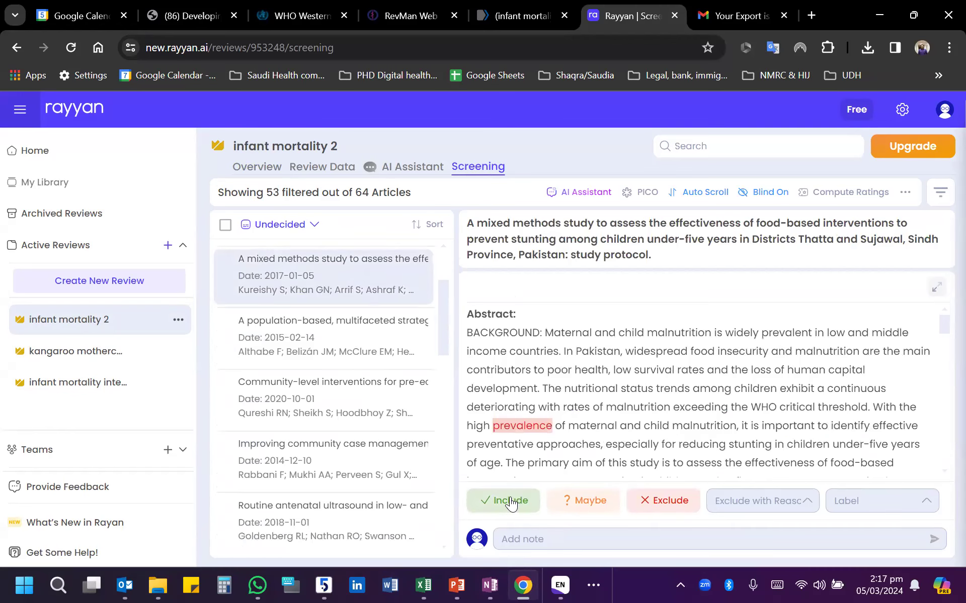
pyautogui.click(498, 500)
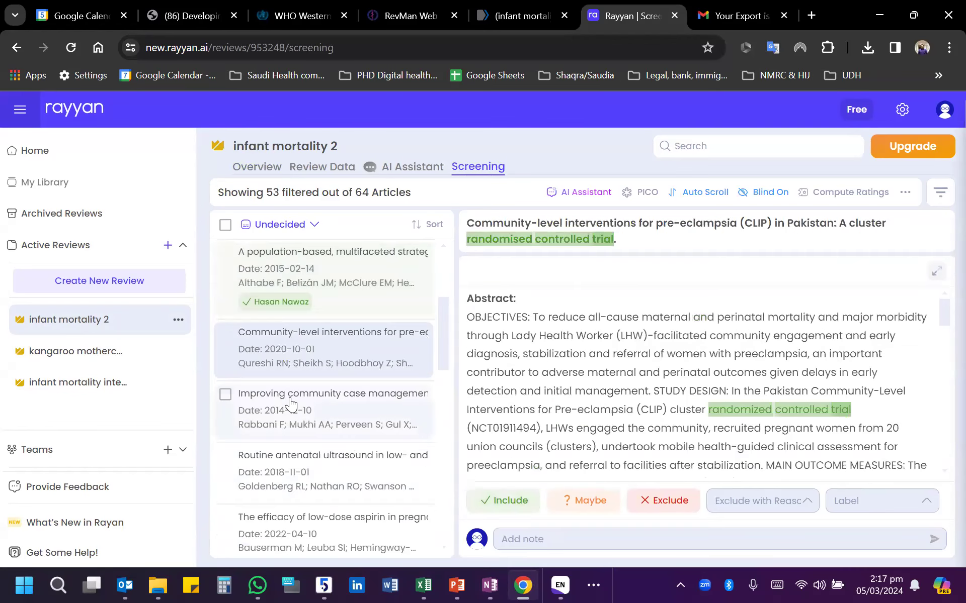
pyautogui.click(514, 502)
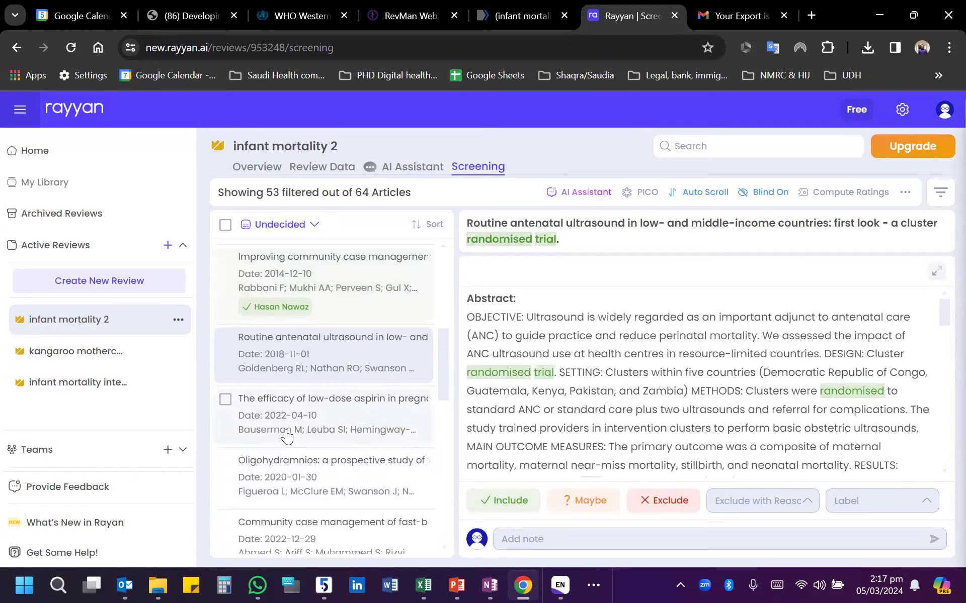
pyautogui.click(518, 502)
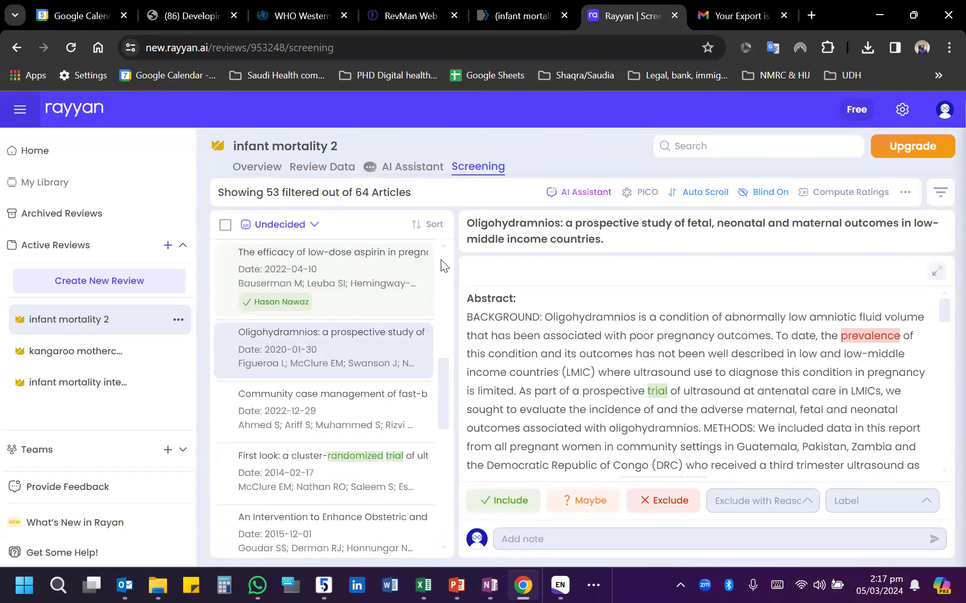
# - Go back to the review overview, examine the member invitation form for infant mortality 2 and close it without inviting anyone
pyautogui.click(324, 171)
pyautogui.click(254, 166)
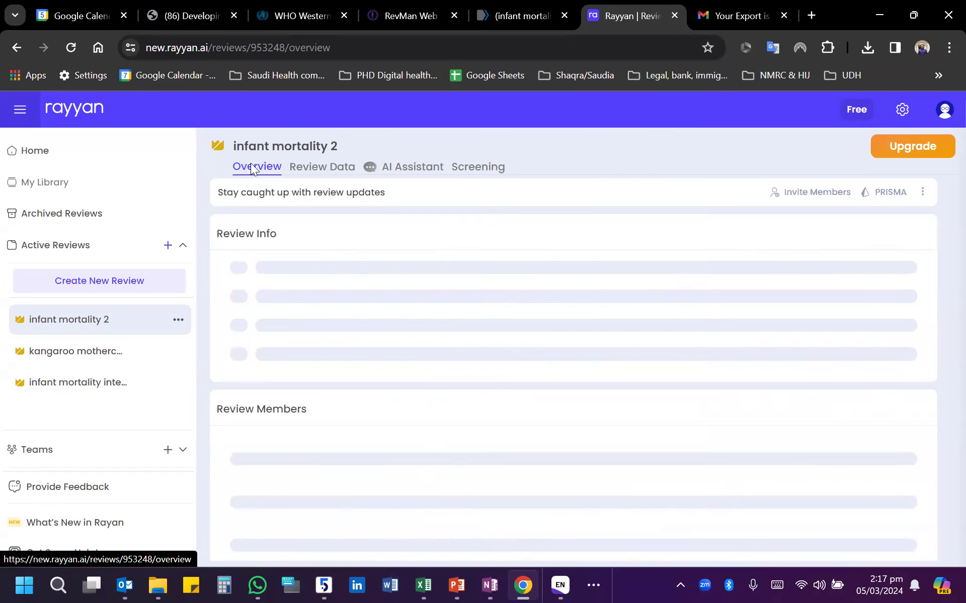
pyautogui.click(178, 320)
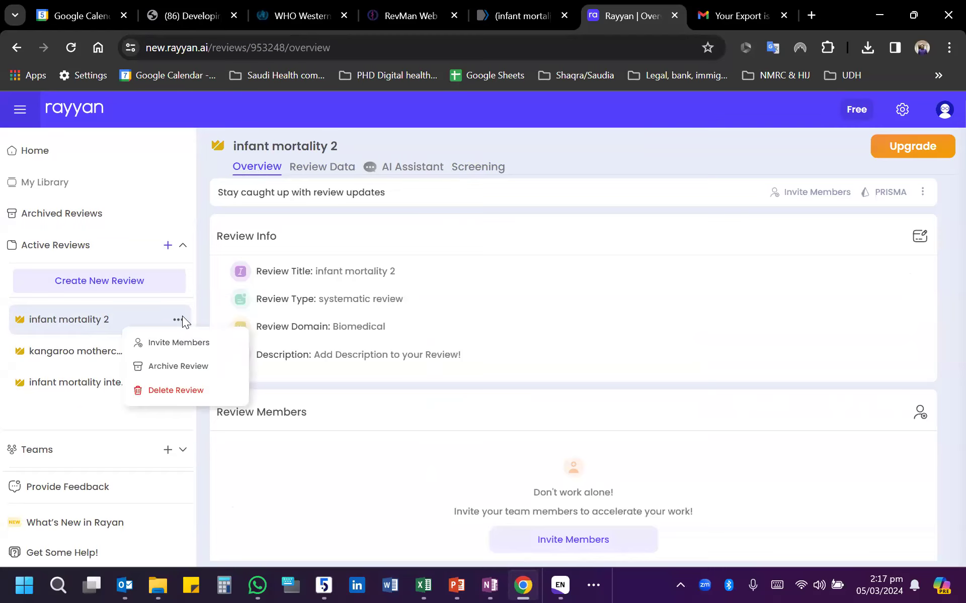
pyautogui.click(183, 343)
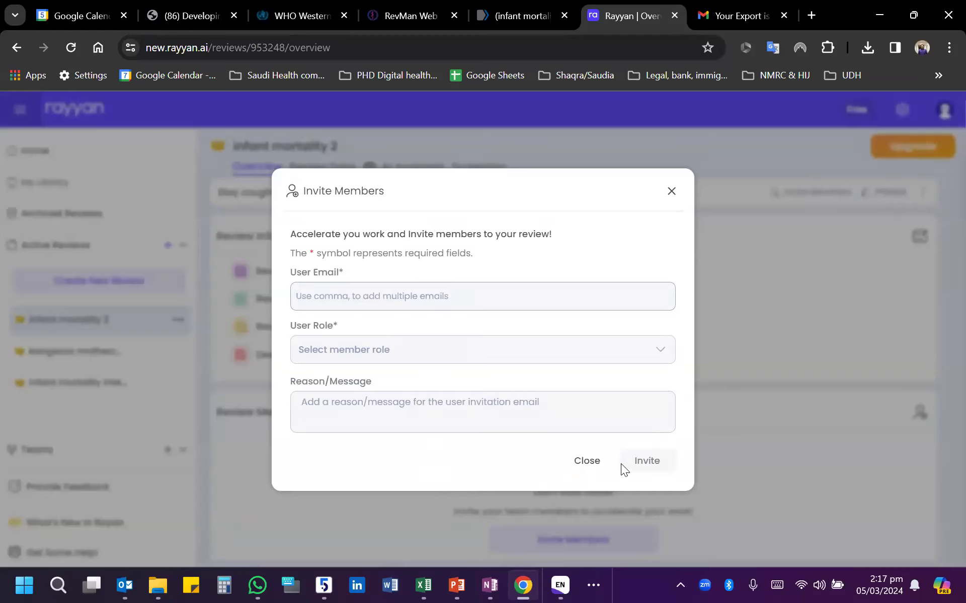
pyautogui.click(587, 461)
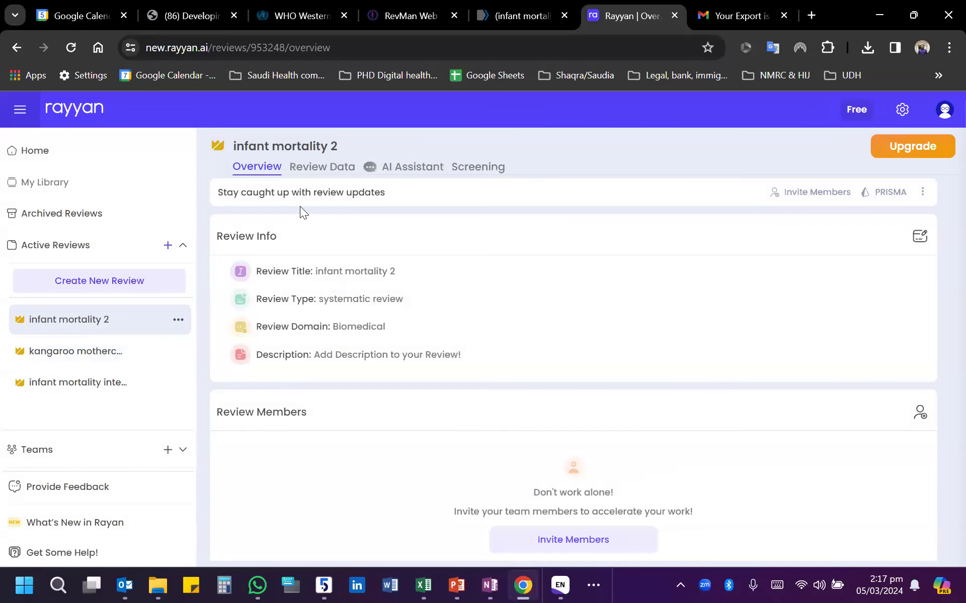
# - Look through all references in the review data and try to run duplicate detection on them
pyautogui.click(316, 168)
pyautogui.scroll(-3, 614, 368)
pyautogui.scroll(-6, 613, 368)
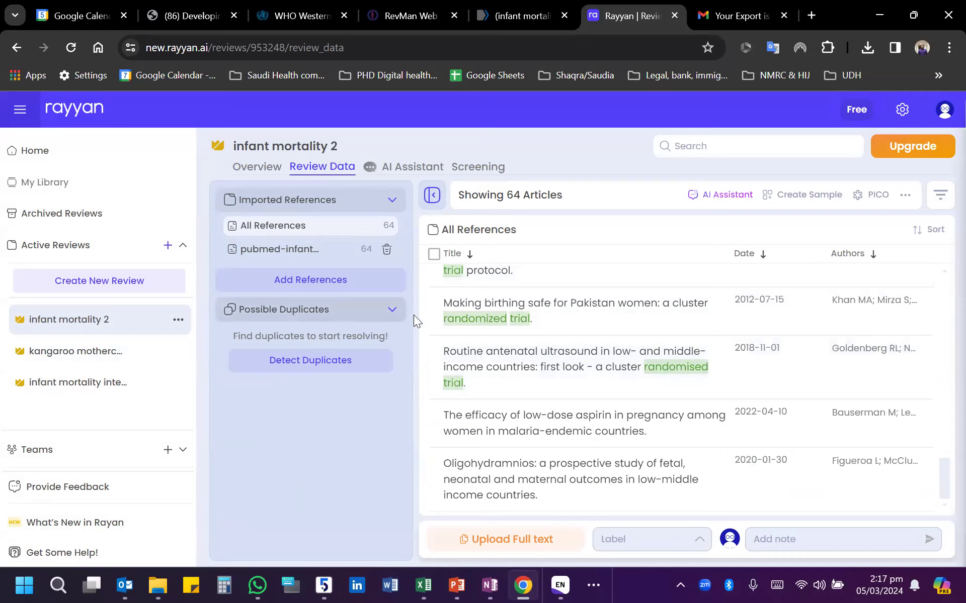
pyautogui.click(300, 316)
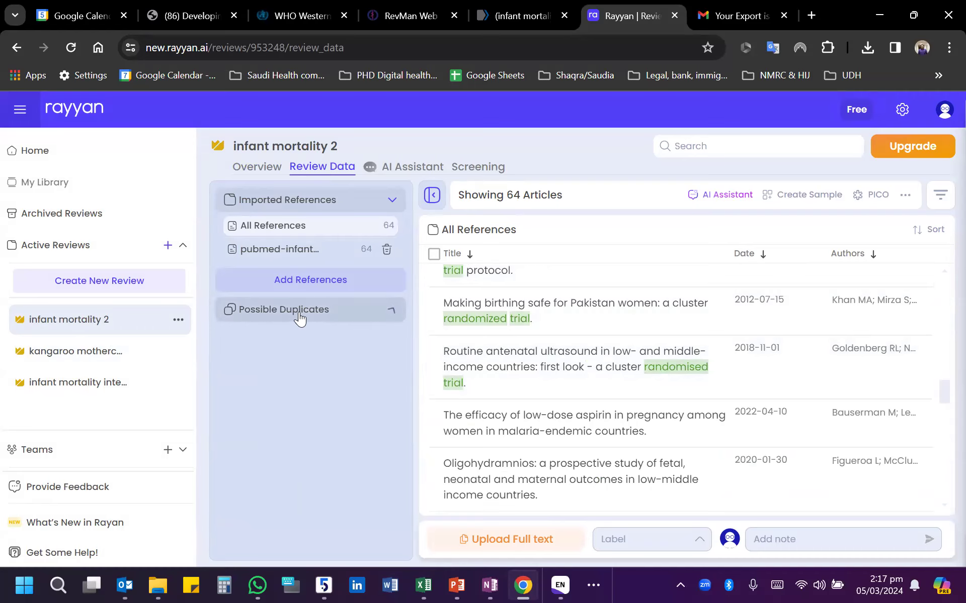
pyautogui.click(300, 317)
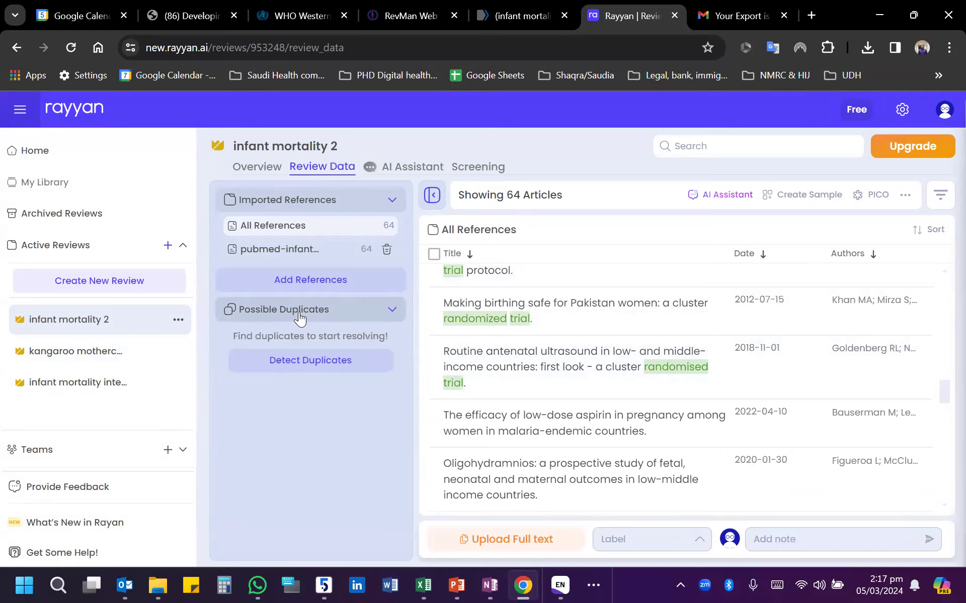
pyautogui.click(319, 370)
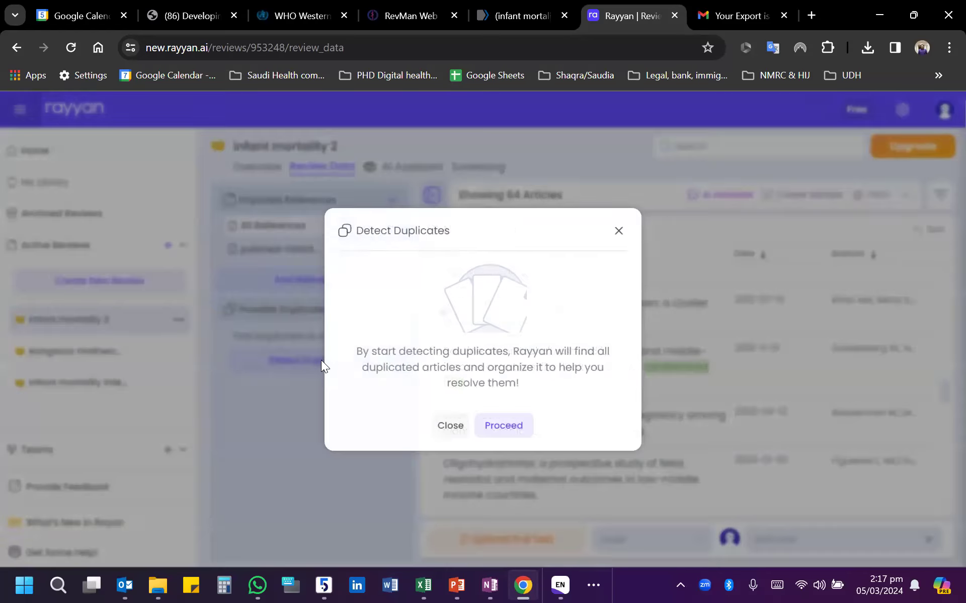
pyautogui.click(504, 426)
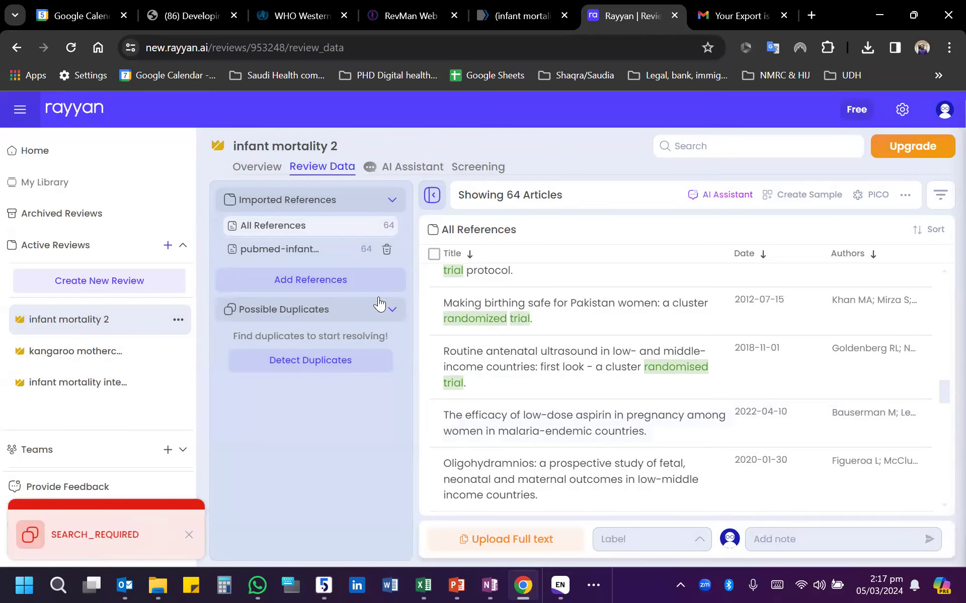
# - Look at the AI Assistant page and its waiting list form, and close the form without filling it in
pyautogui.click(422, 171)
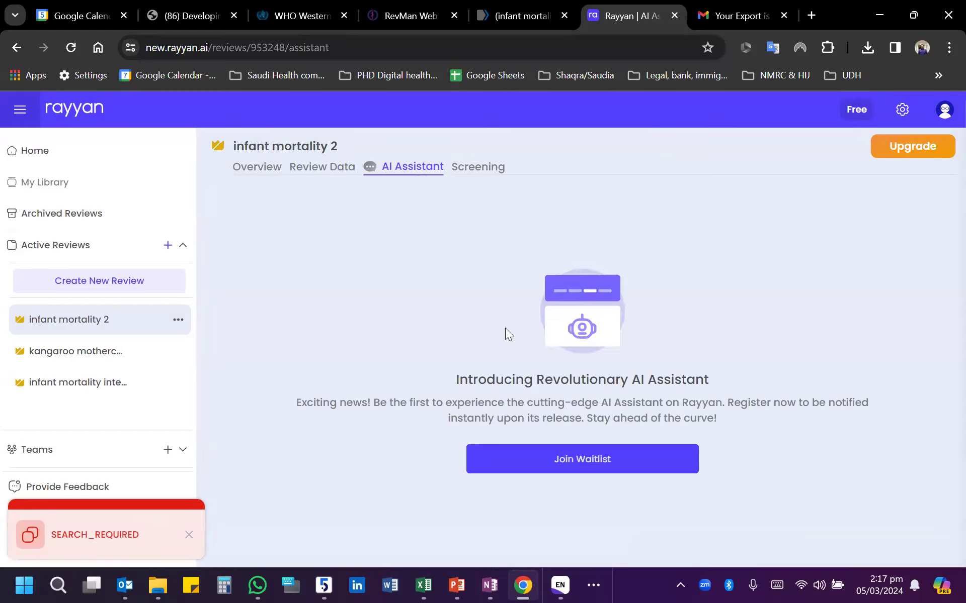
pyautogui.click(581, 470)
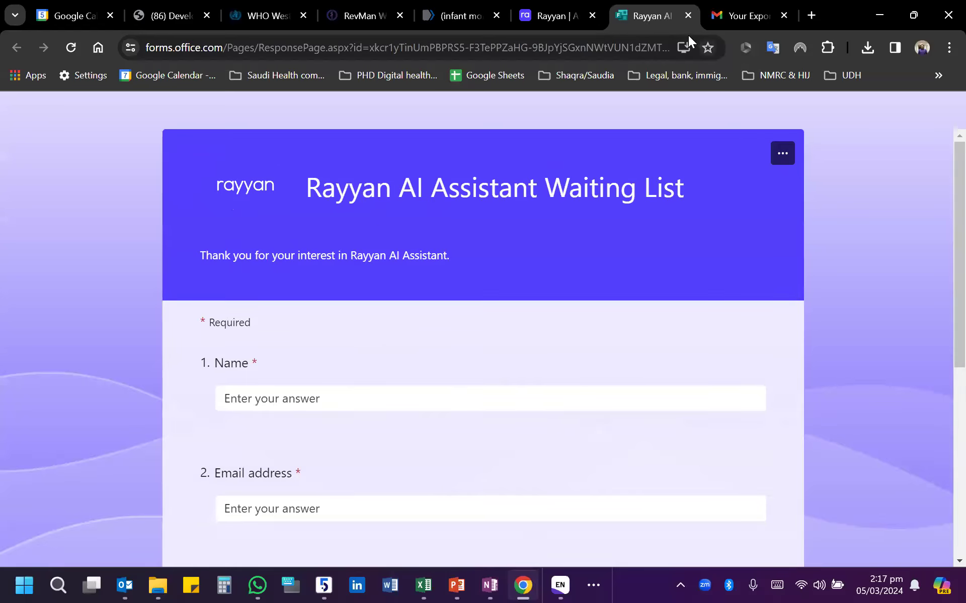
pyautogui.click(687, 16)
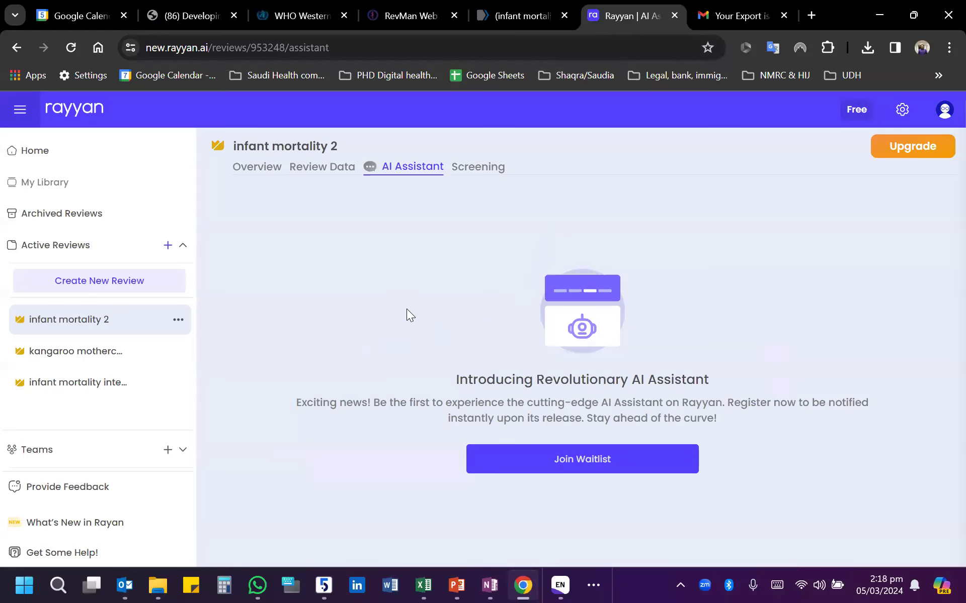
# - Return to screening and read through the details of the first undecided article, down to its locations and language
pyautogui.click(468, 165)
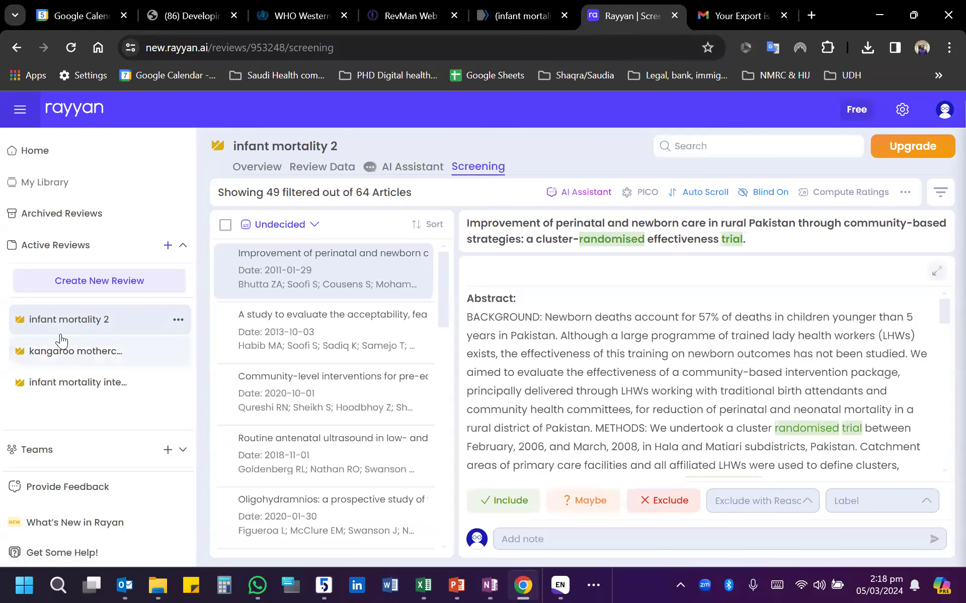
pyautogui.scroll(-10, 565, 417)
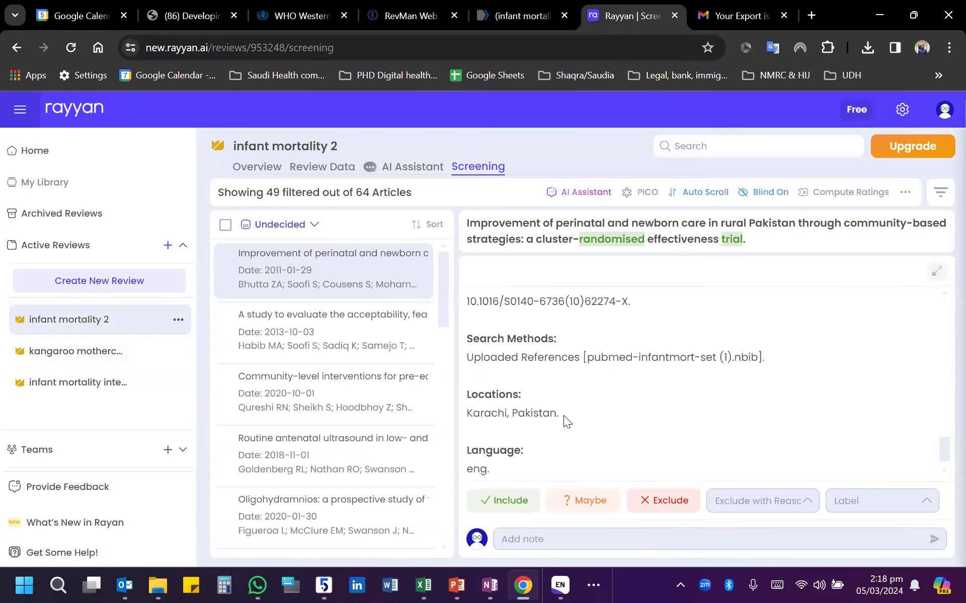